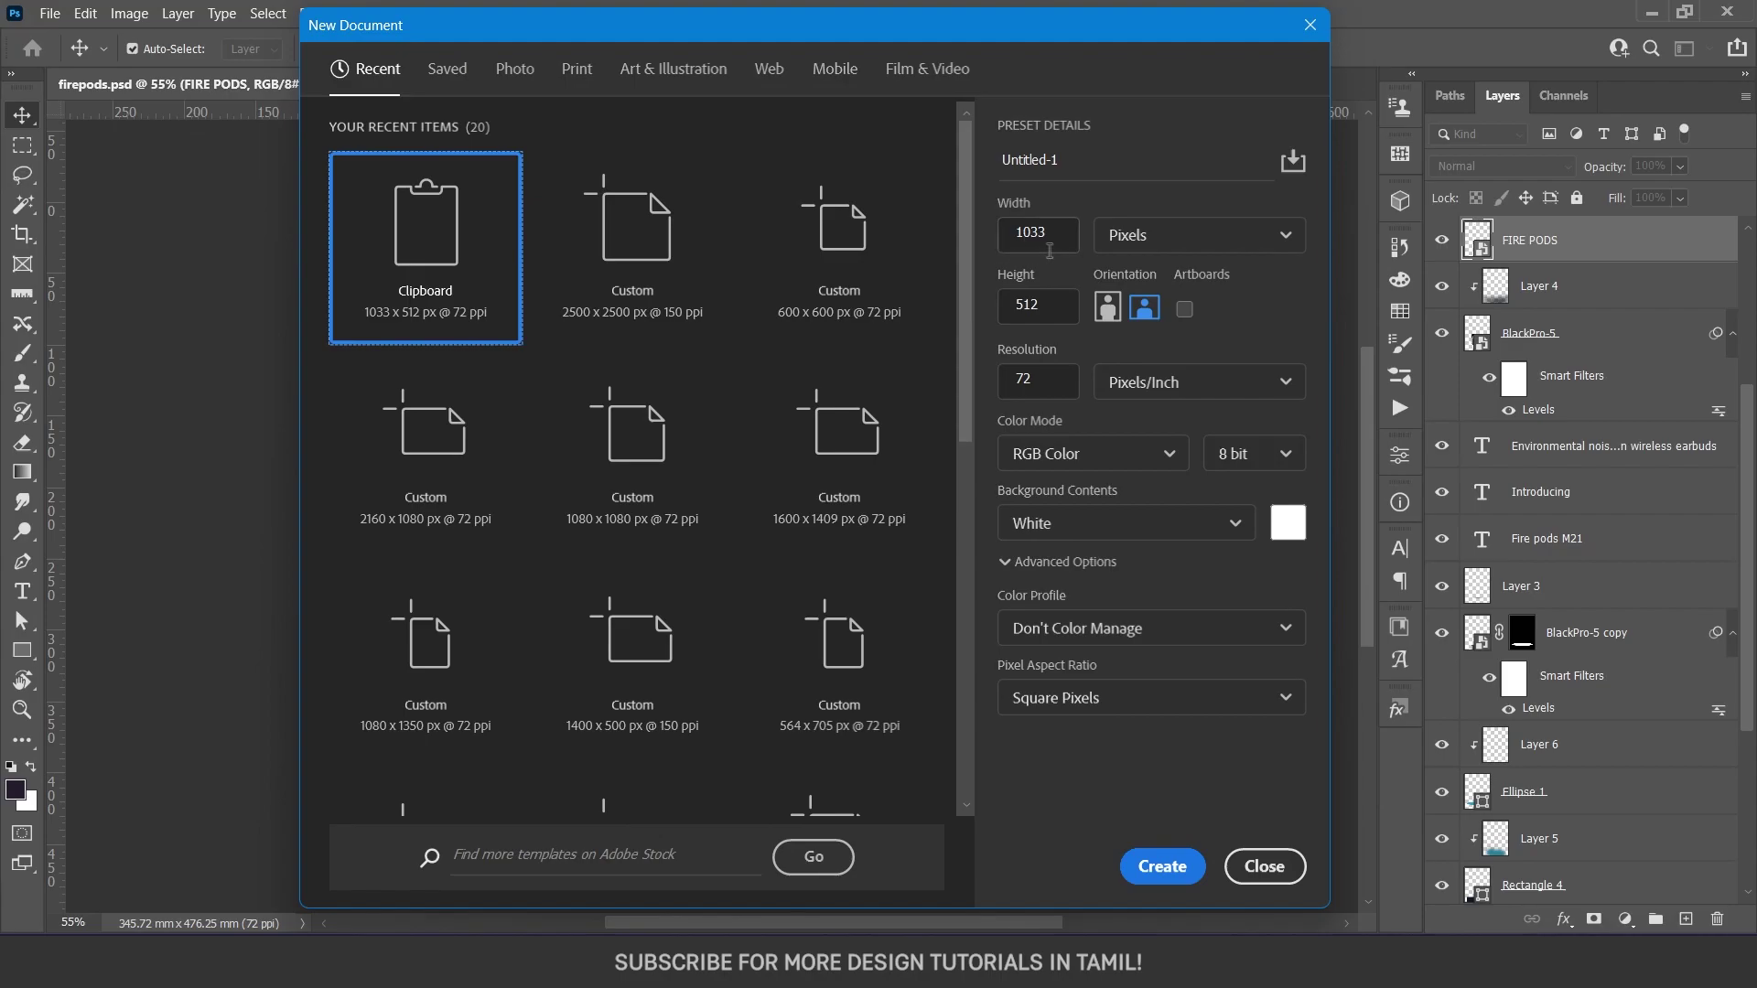
# Create a 1080 × 1350 px, 72 ppi RGB document with a white background
pyautogui.moveTo(1059, 234); pyautogui.dragTo(995, 239)
pyautogui.write('10')
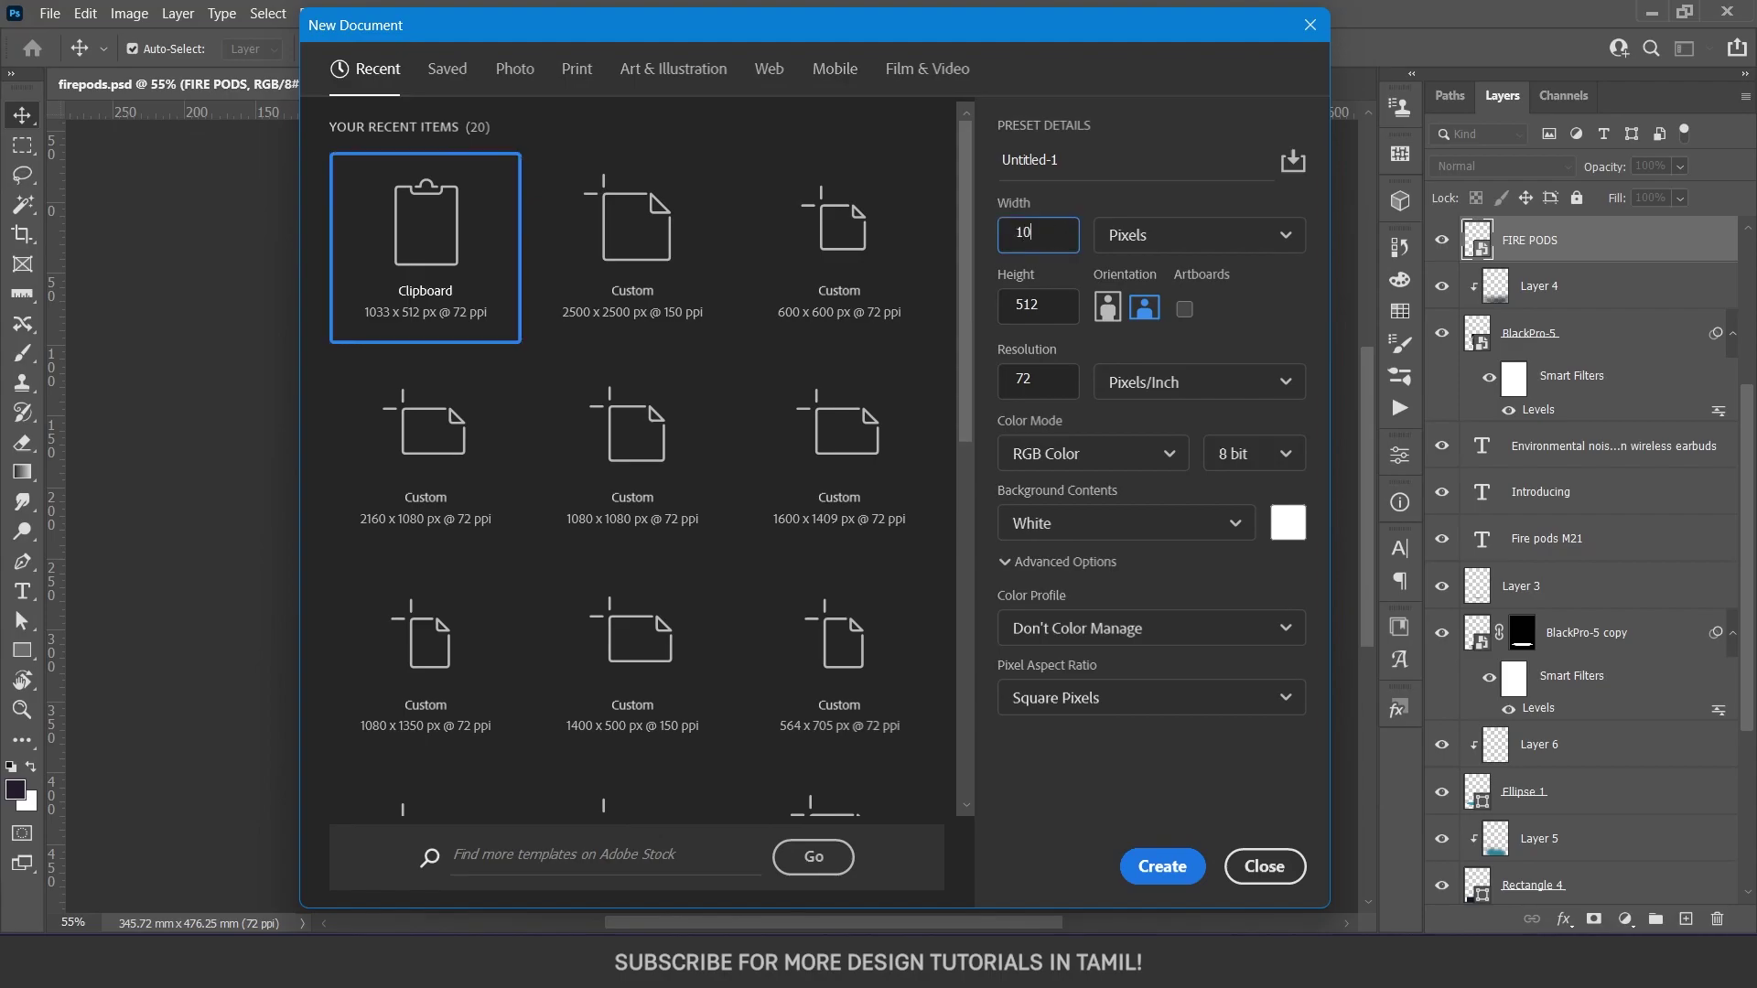
pyautogui.doubleClick(1038, 304)
pyautogui.write('1350')
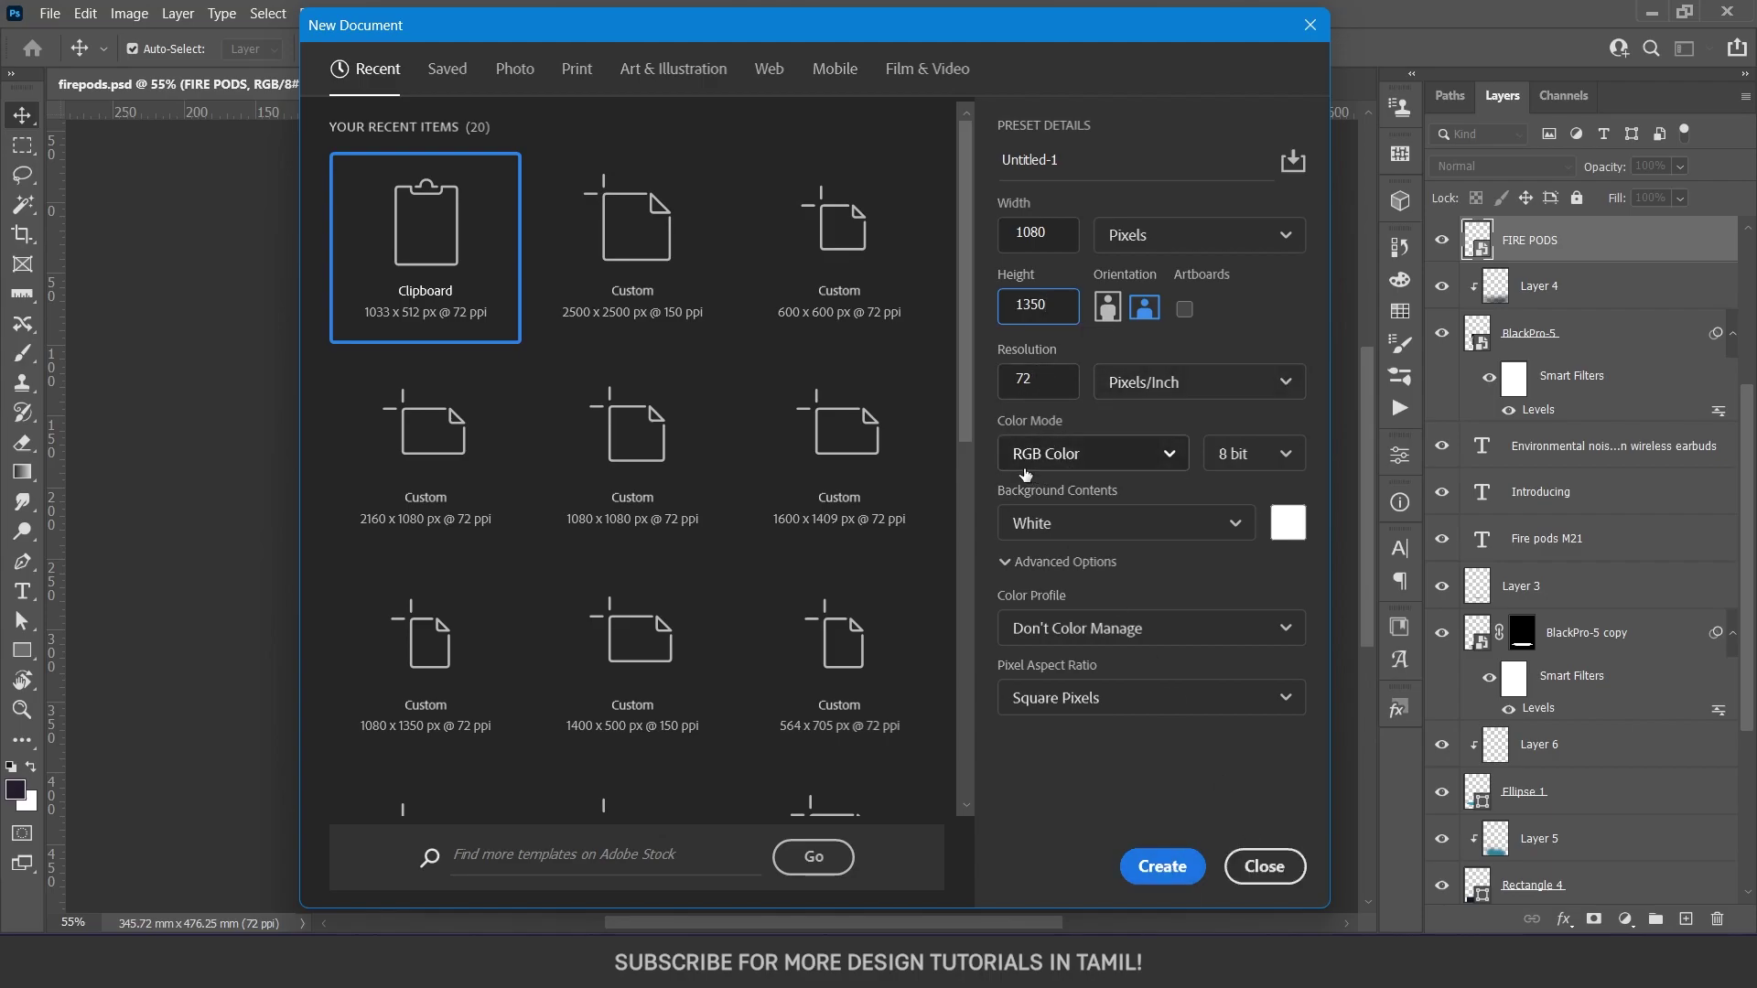
pyautogui.click(1160, 855)
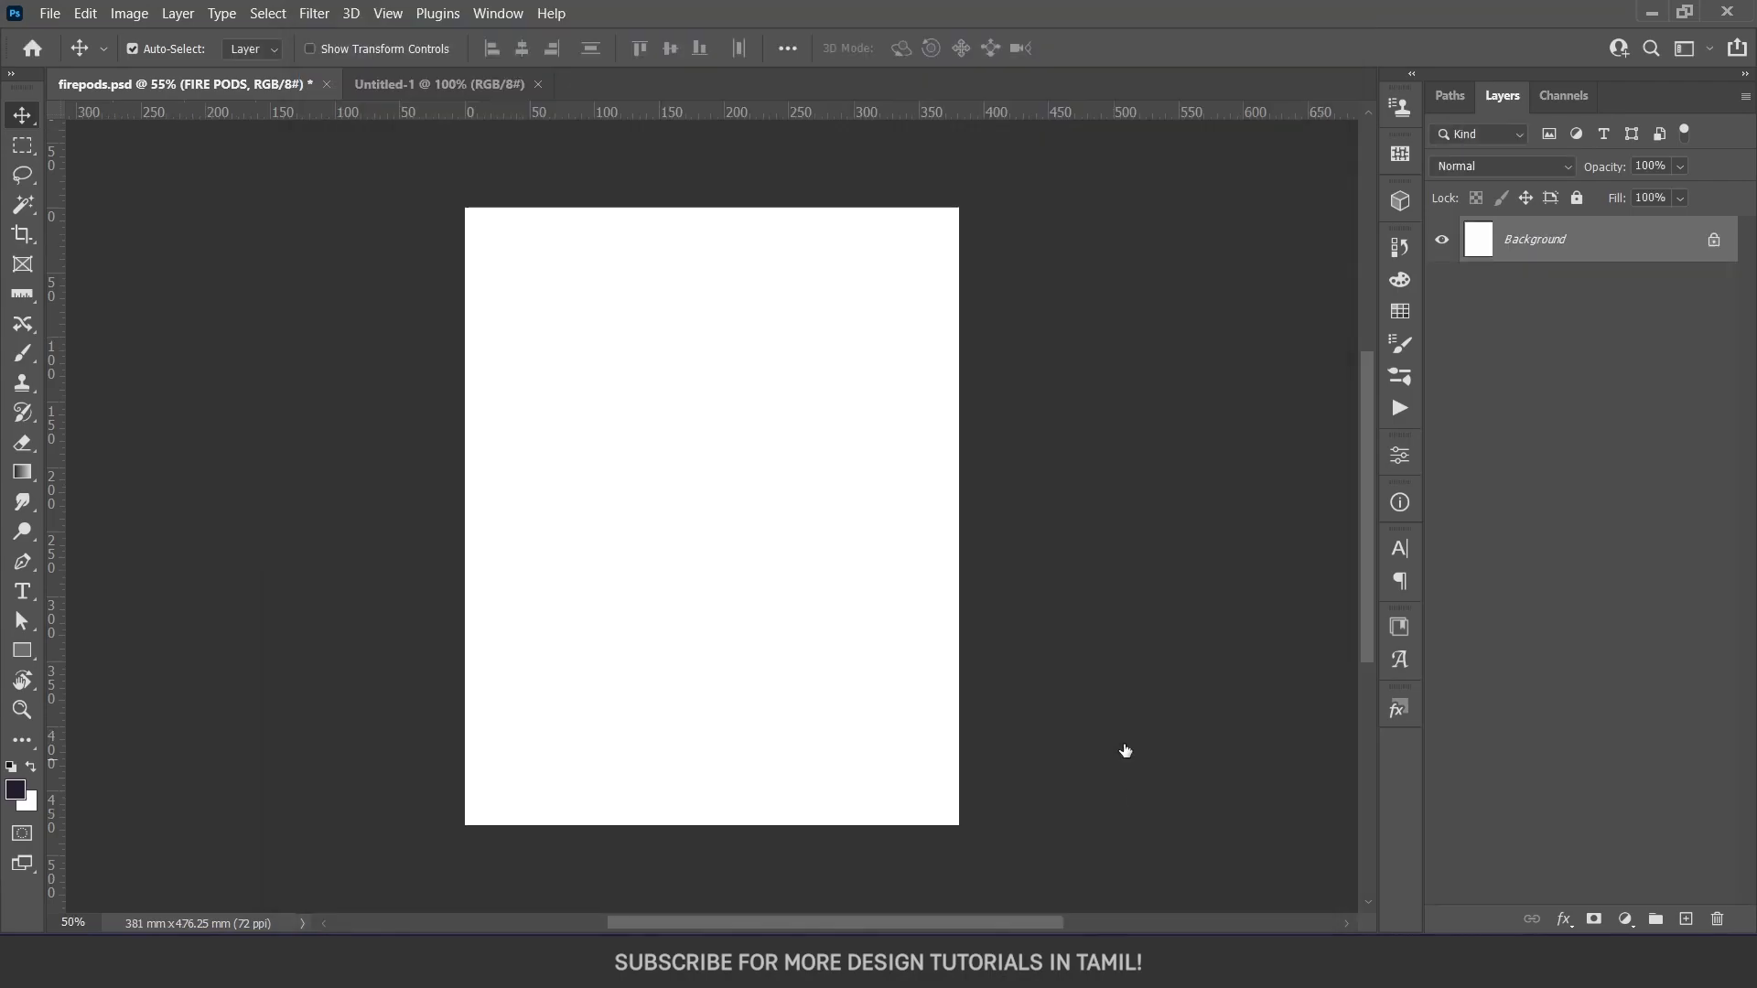
# Fill the Background with a radial blue gradient, lighter at the centre and darker toward the corners
pyautogui.press('g')
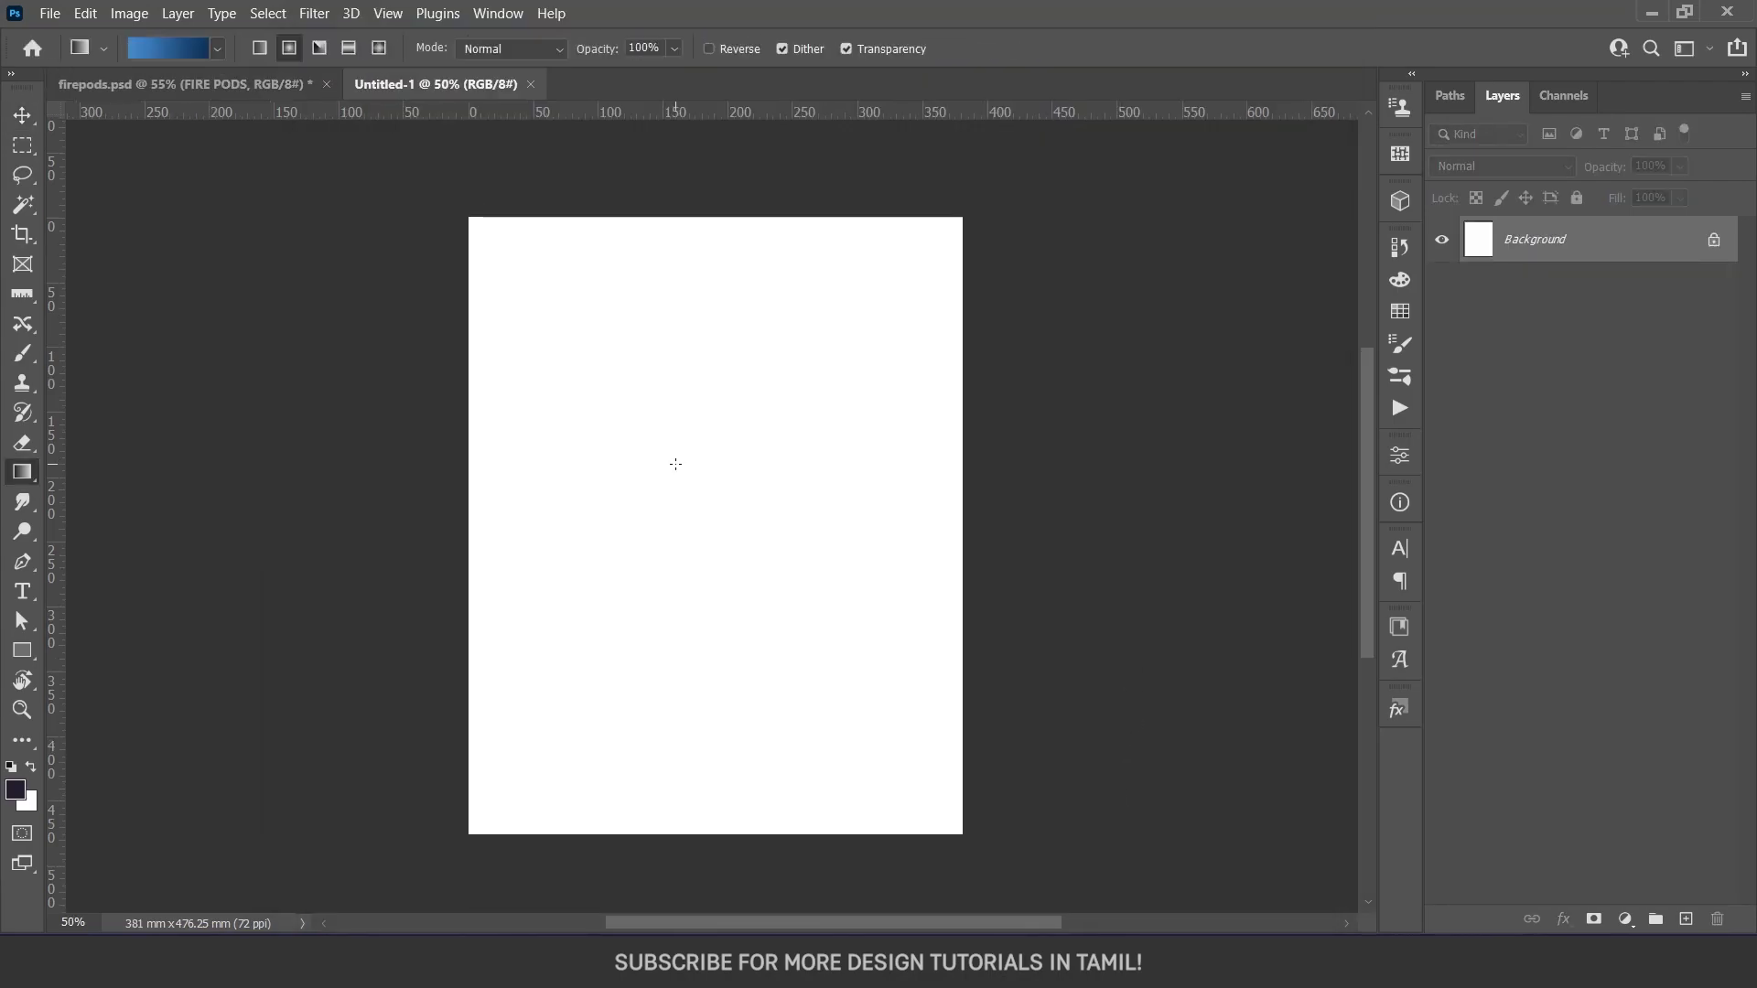
pyautogui.click(141, 51)
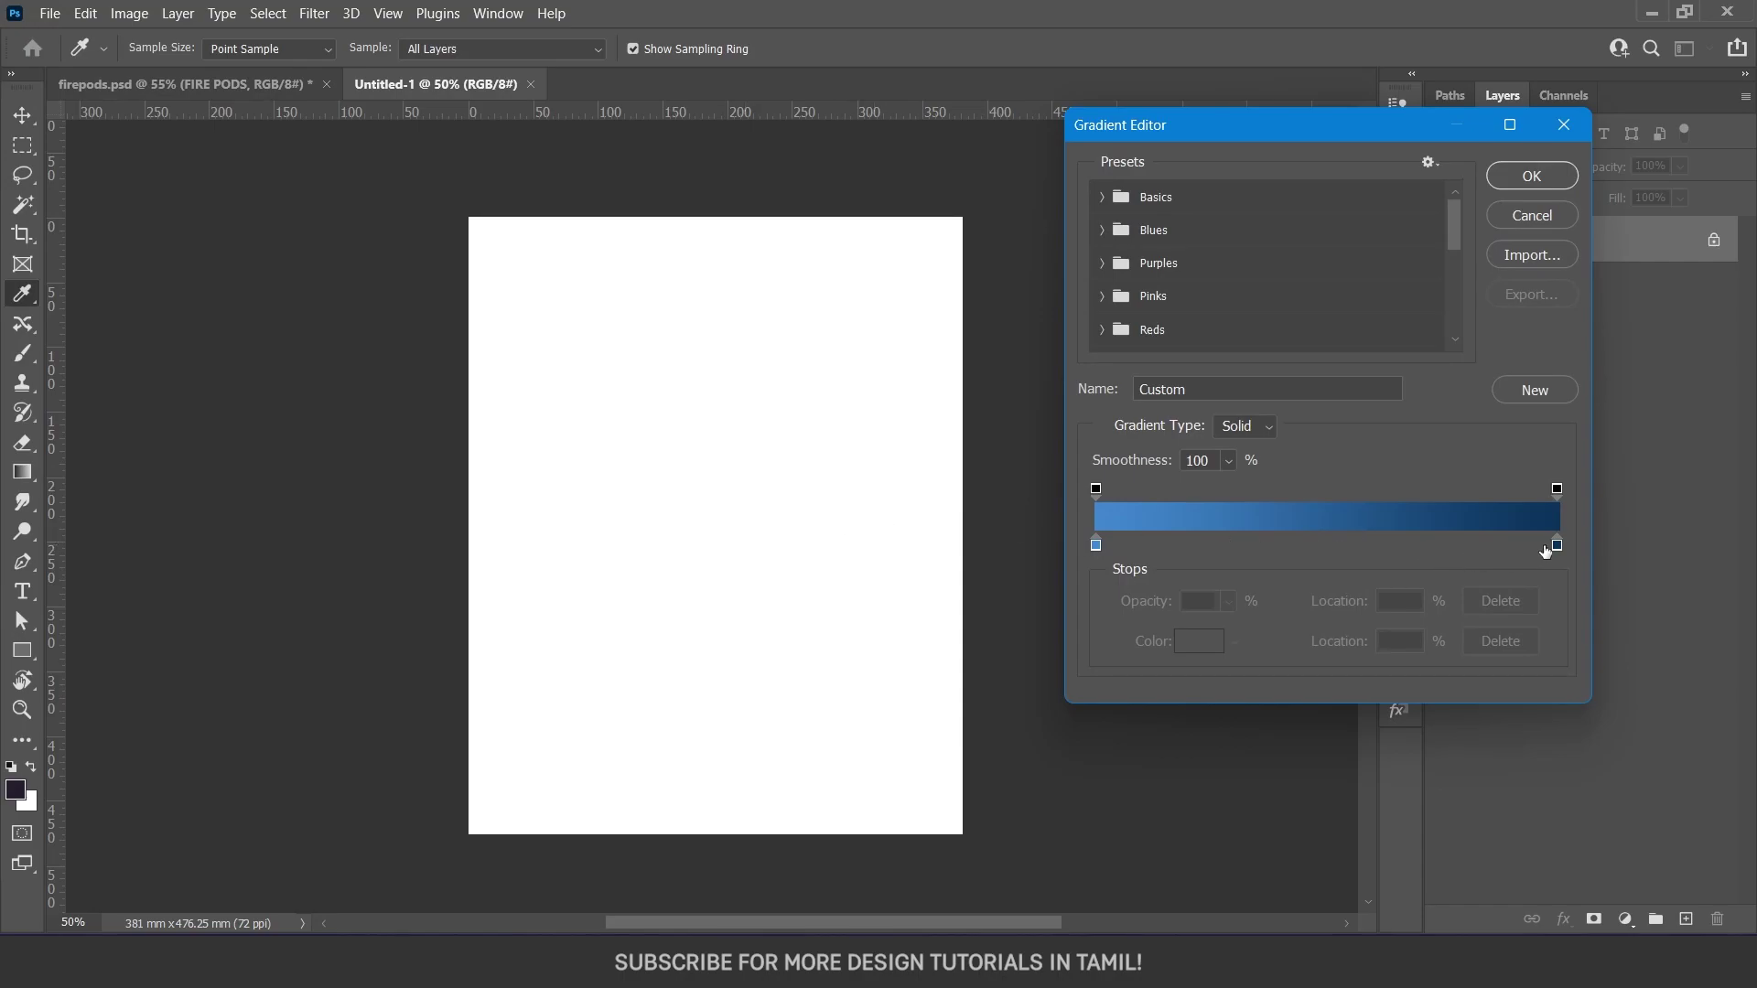
pyautogui.click(1527, 177)
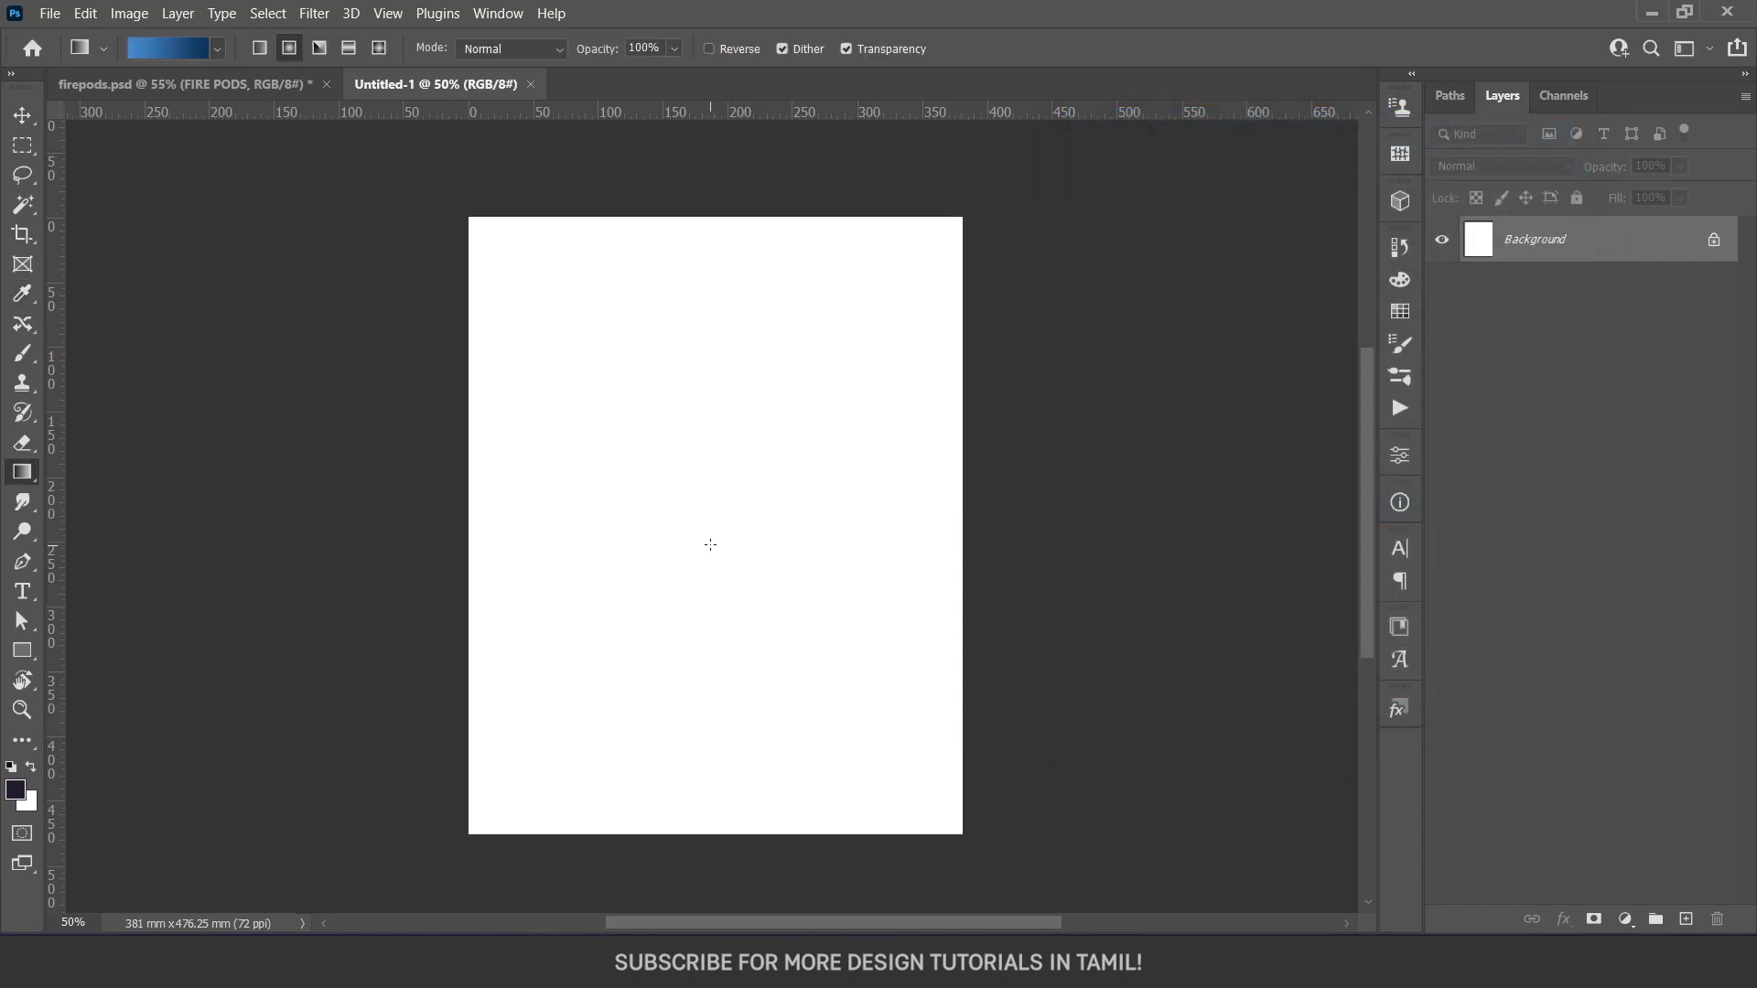
pyautogui.moveTo(704, 529); pyautogui.dragTo(964, 217)
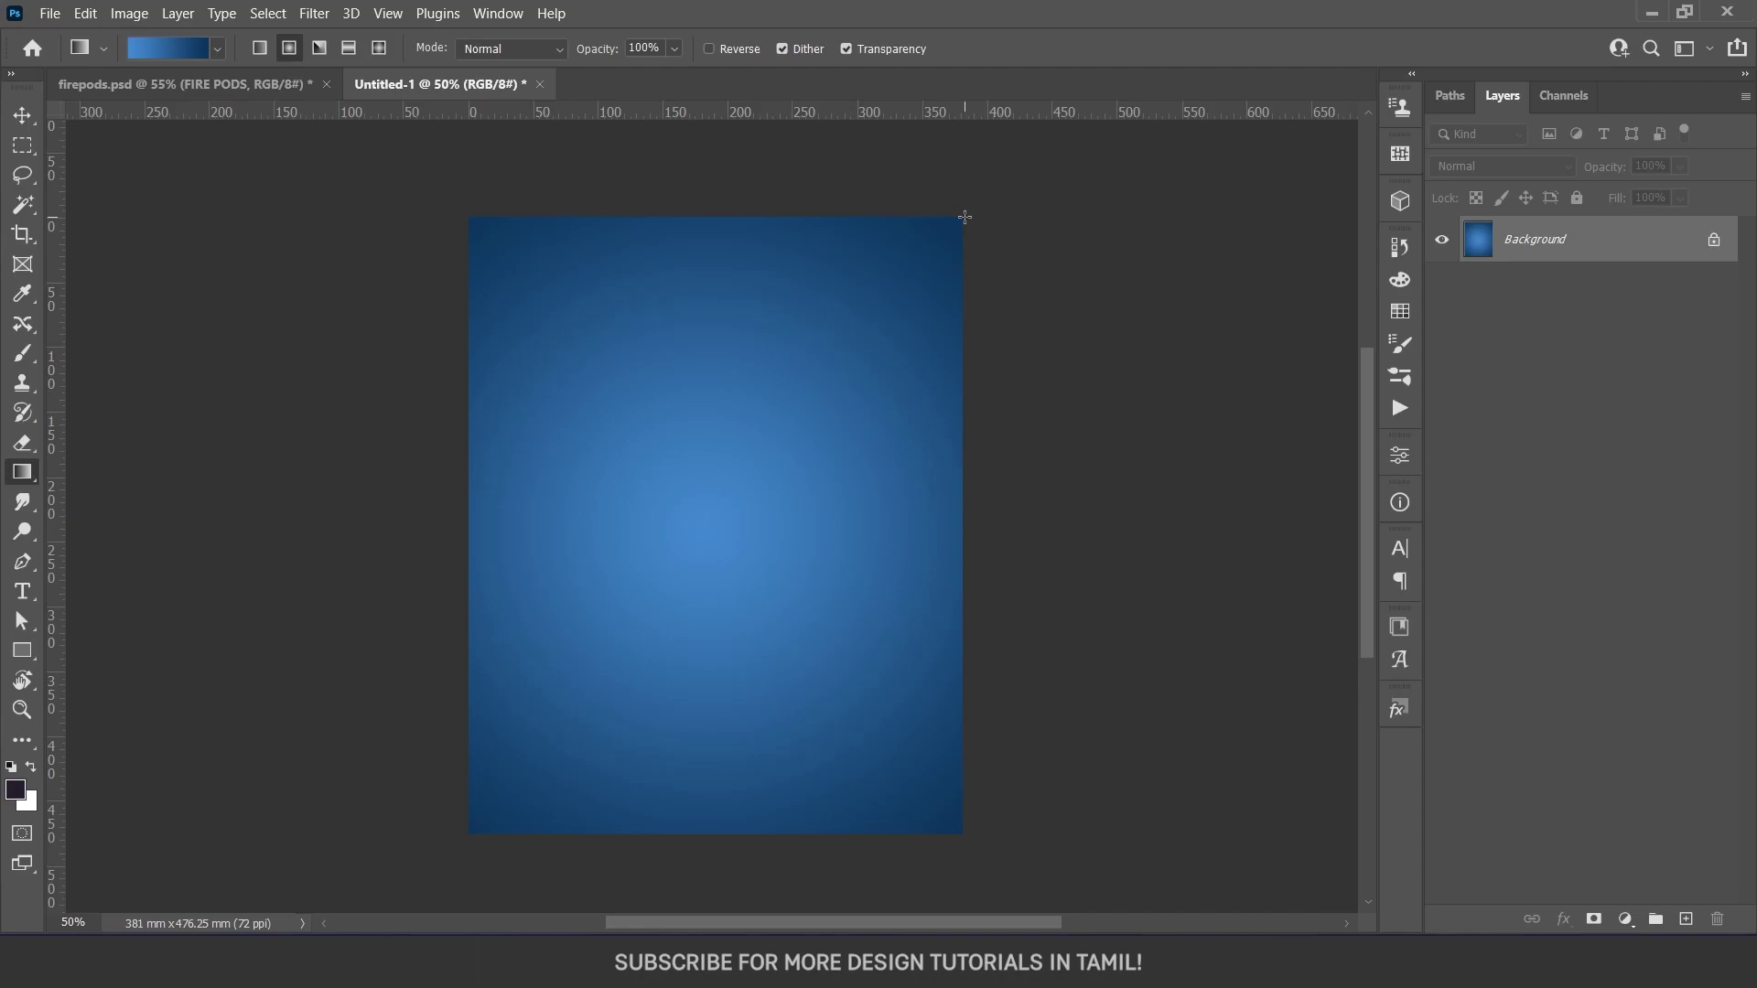
pyautogui.press('v')
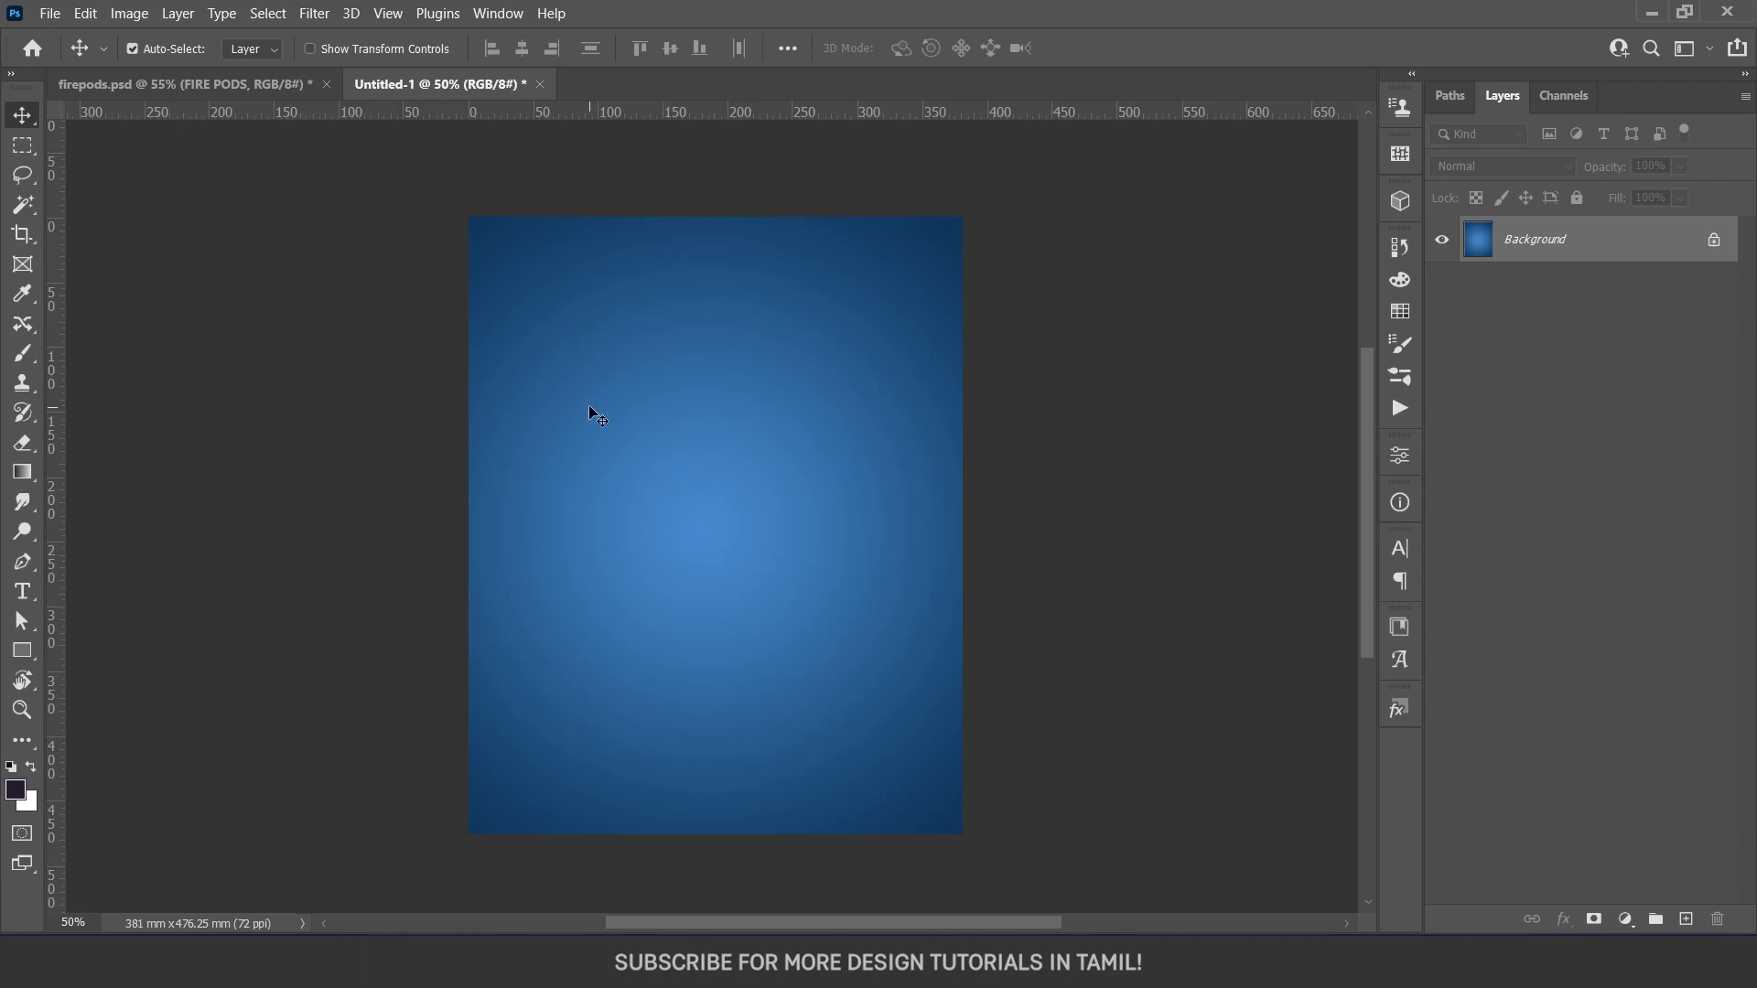
# Place the wavy-line pattern over the gradient and blend it as Overlay at 46% fill
pyautogui.moveTo(96, 372)
pyautogui.mouseDown()
pyautogui.moveTo(474, 387)
pyautogui.moveTo(725, 607)
pyautogui.mouseUp()
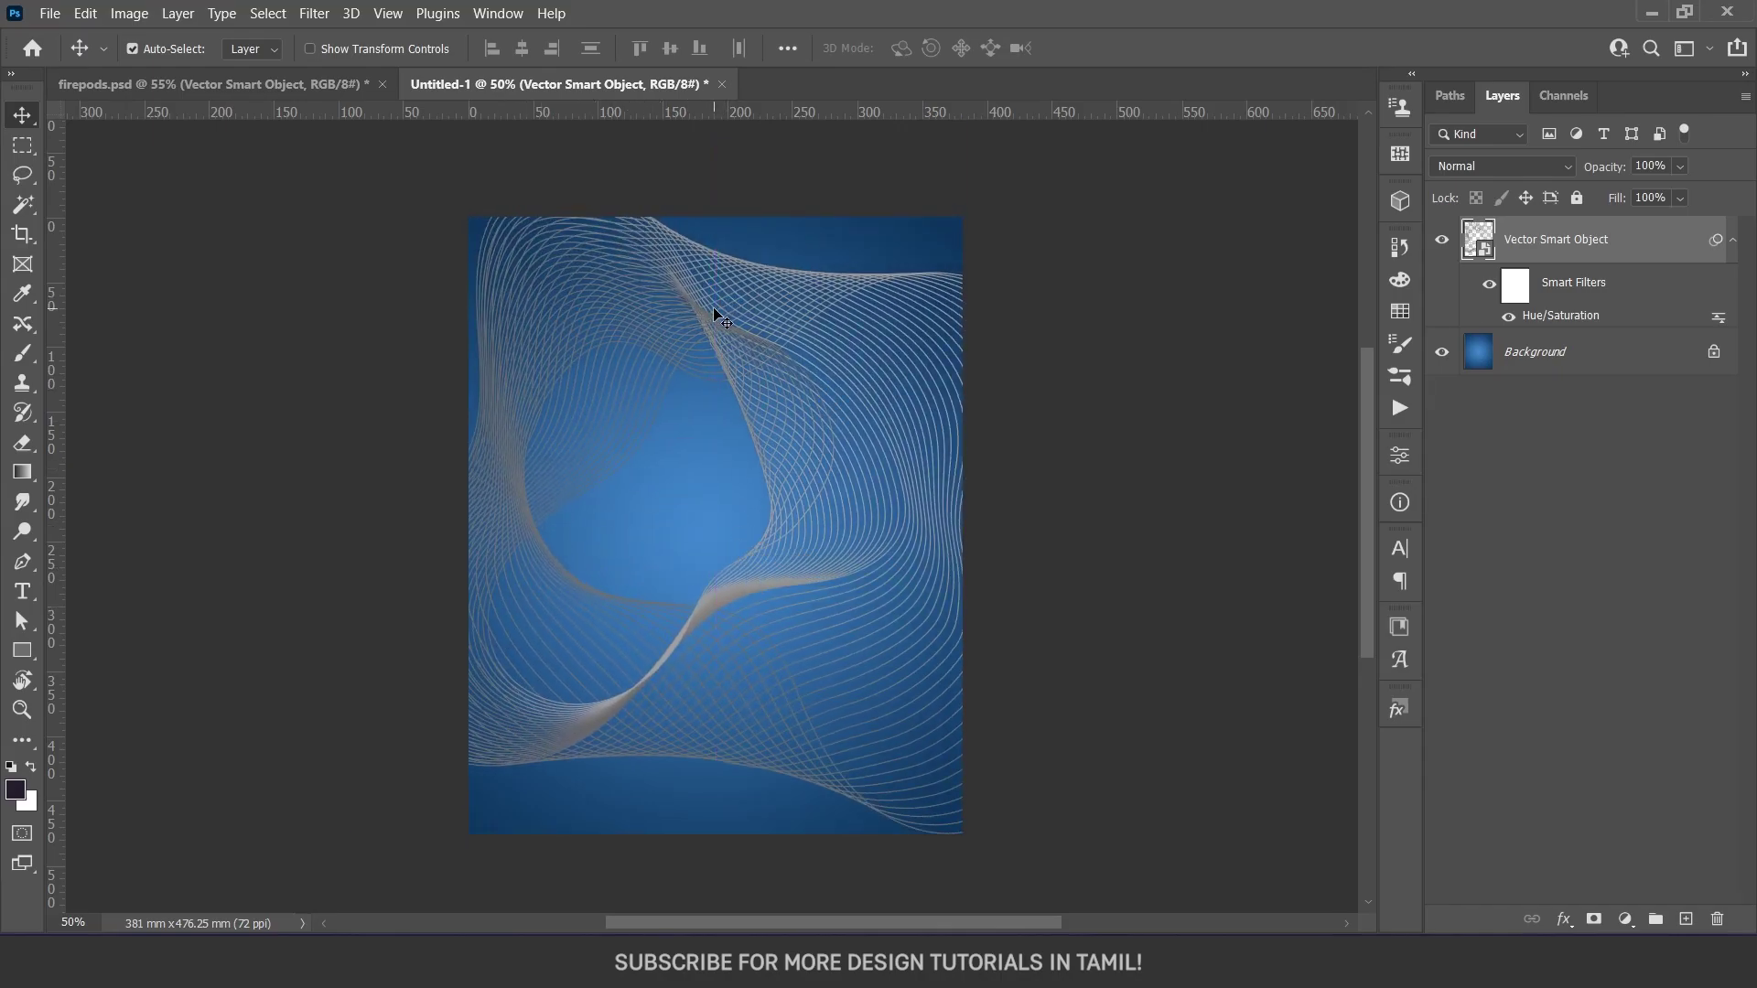
pyautogui.moveTo(706, 315); pyautogui.dragTo(707, 328)
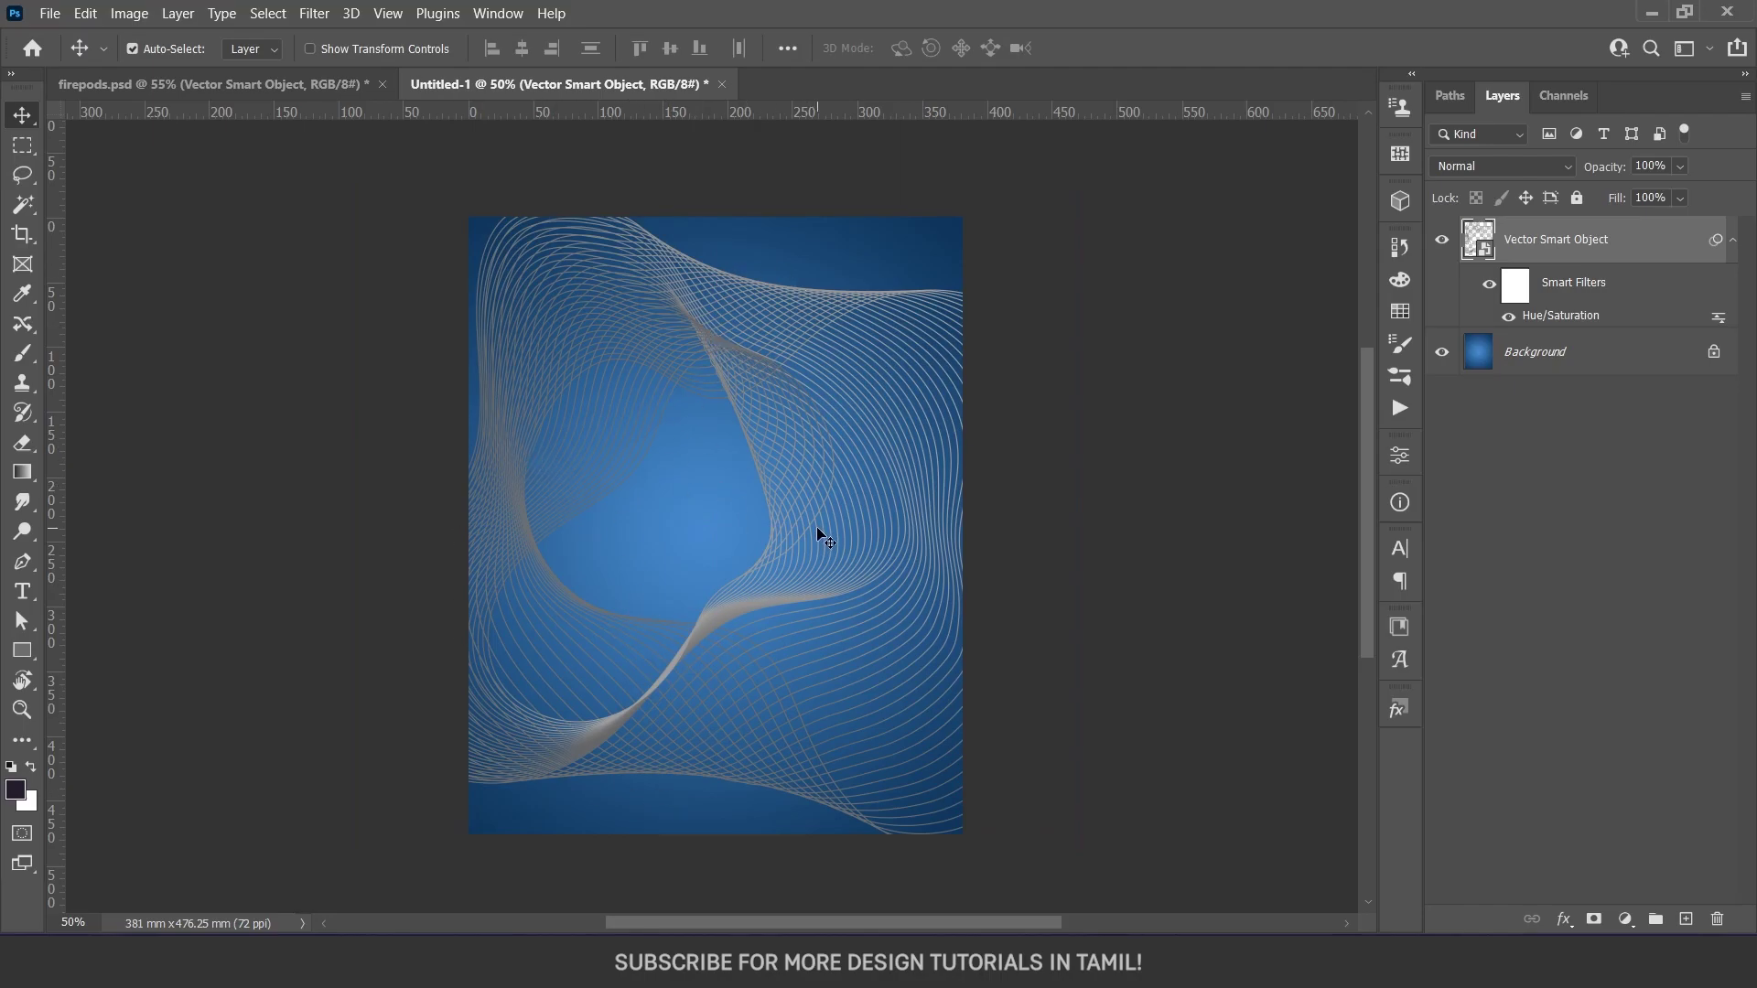
pyautogui.click(1472, 170)
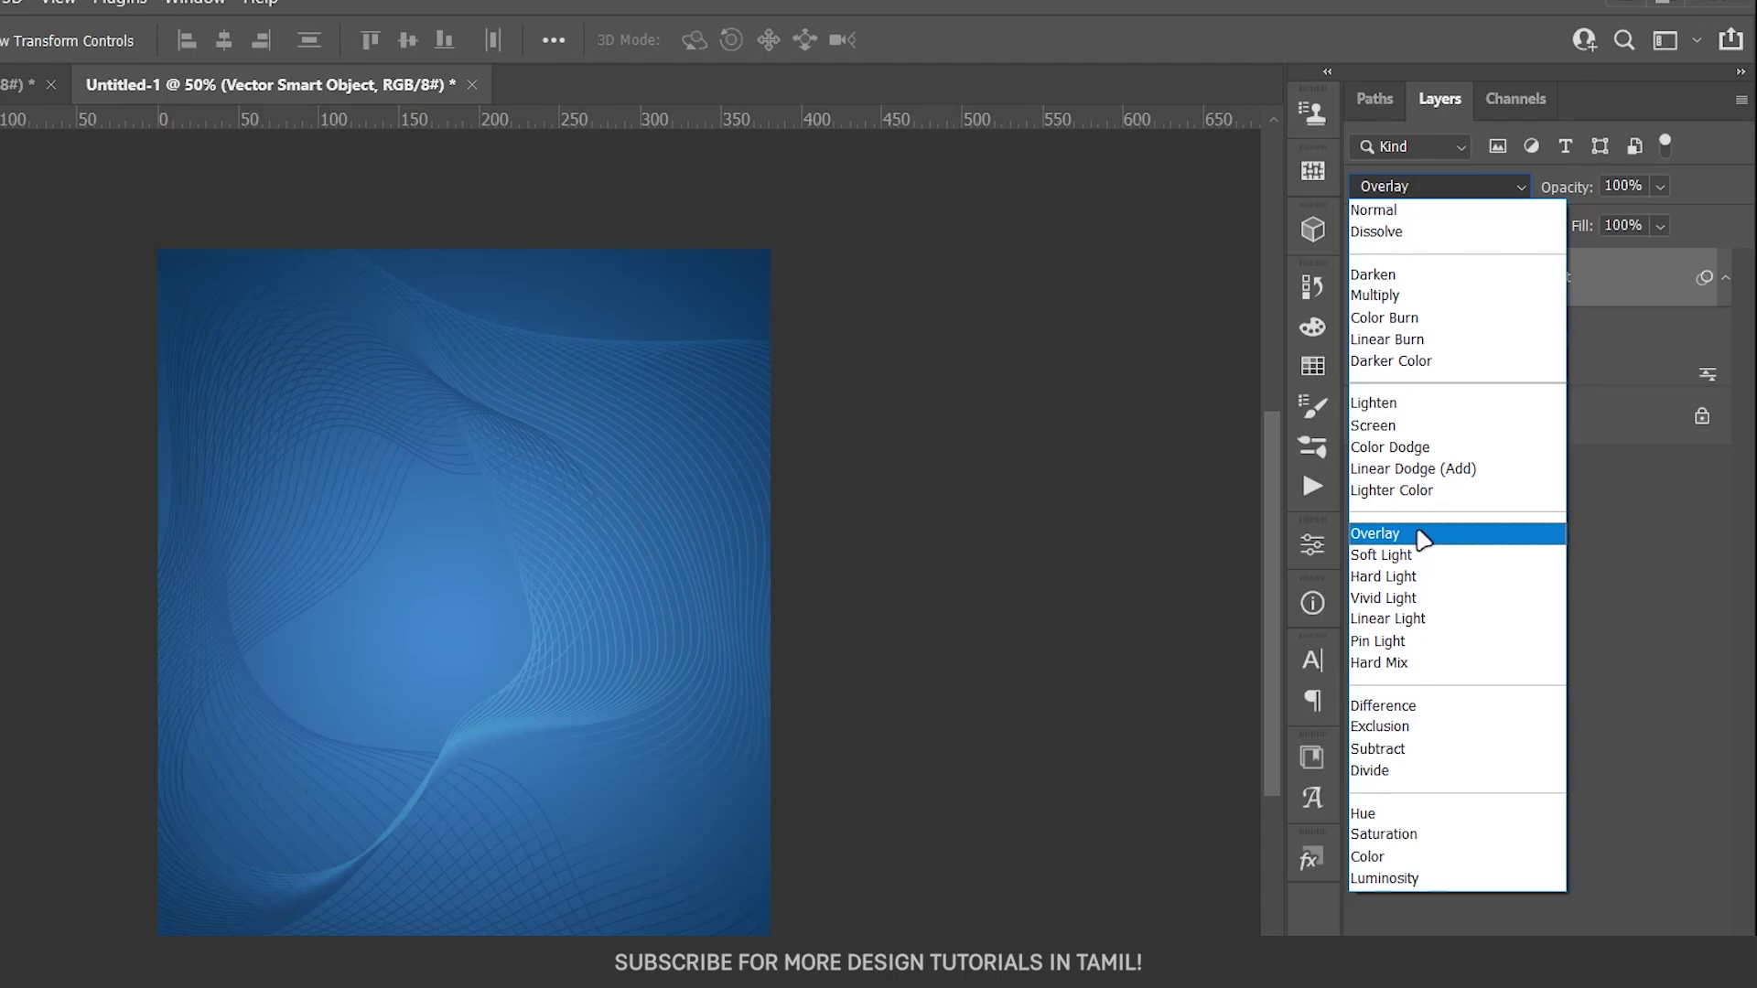
pyautogui.click(1423, 538)
pyautogui.click(1660, 226)
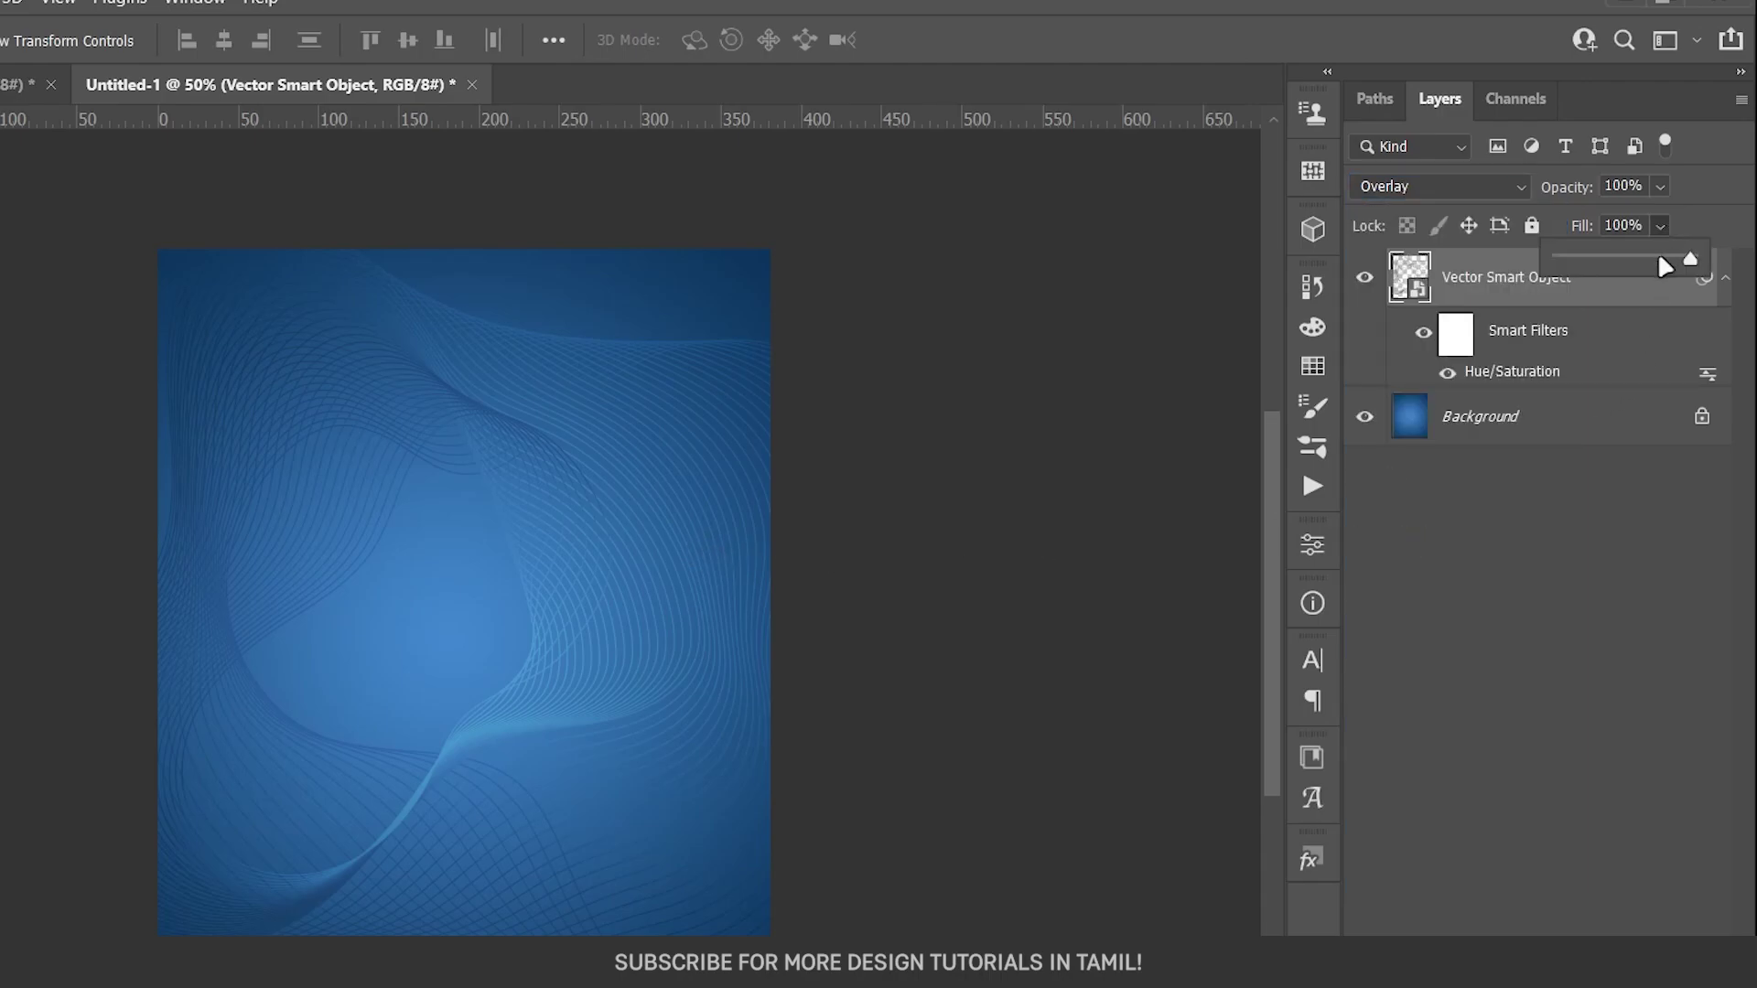
pyautogui.moveTo(1656, 257); pyautogui.dragTo(1604, 259)
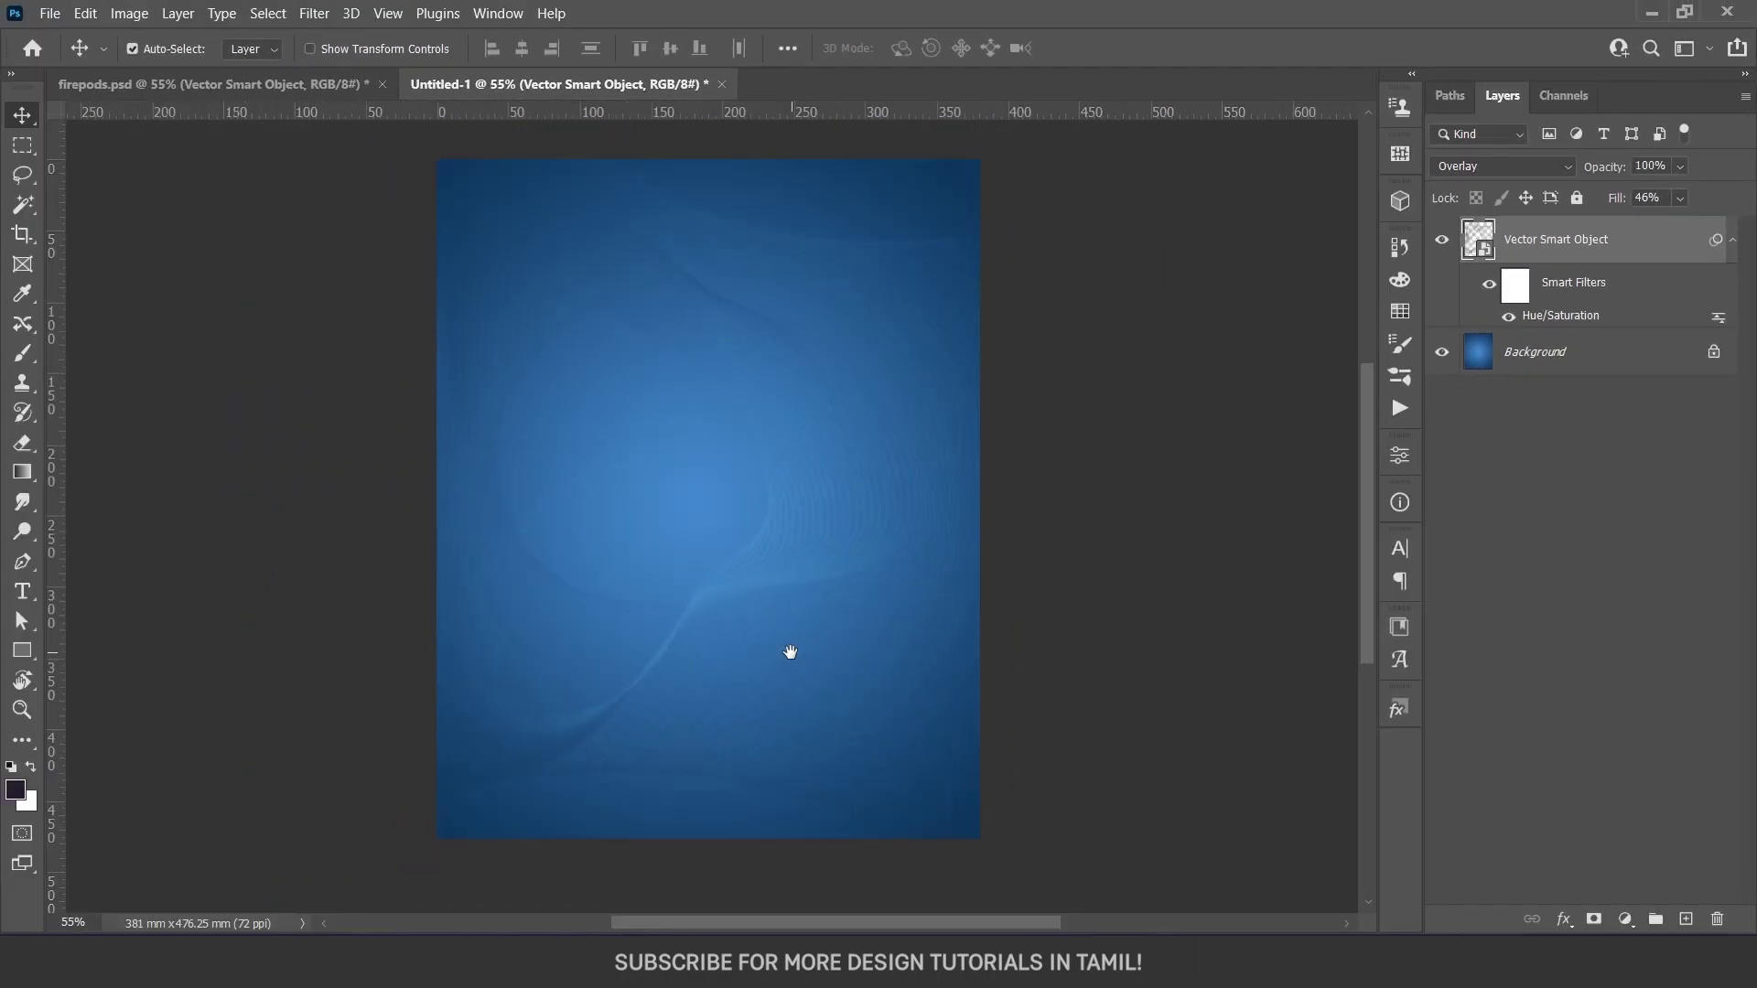
pyautogui.moveTo(789, 651); pyautogui.dragTo(812, 652)
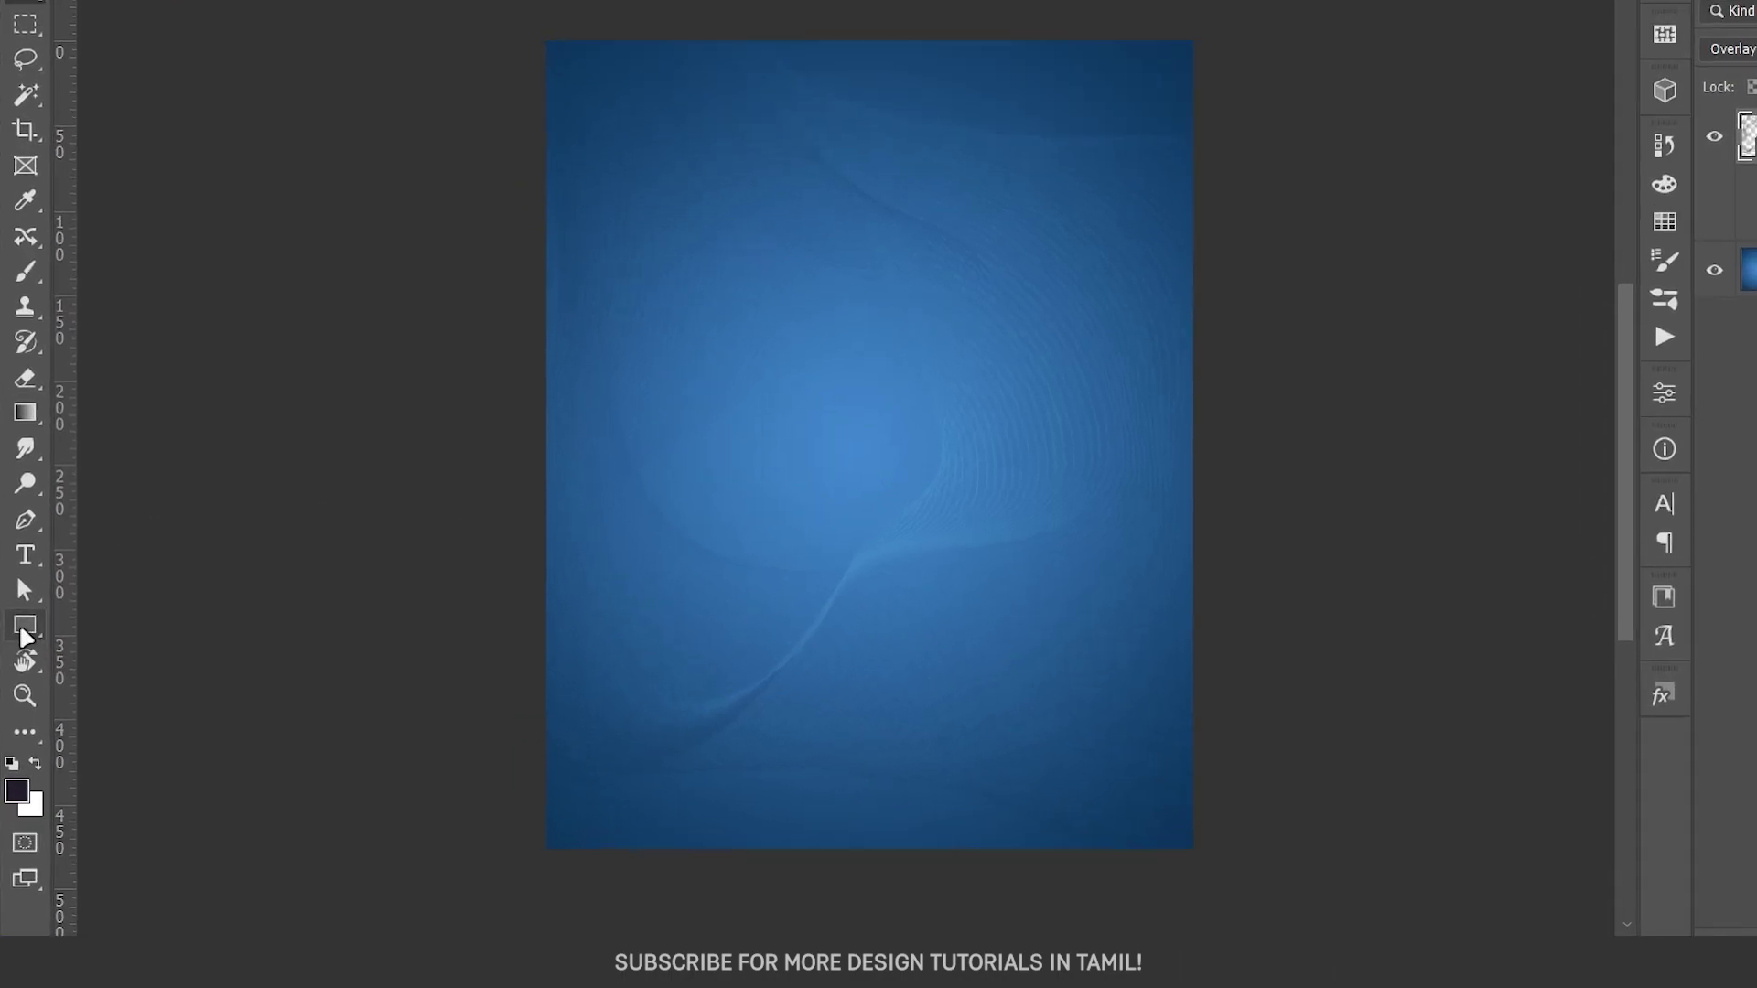
# Draw a wide, flat ellipse across the lower middle of the canvas
pyautogui.rightClick(22, 651)
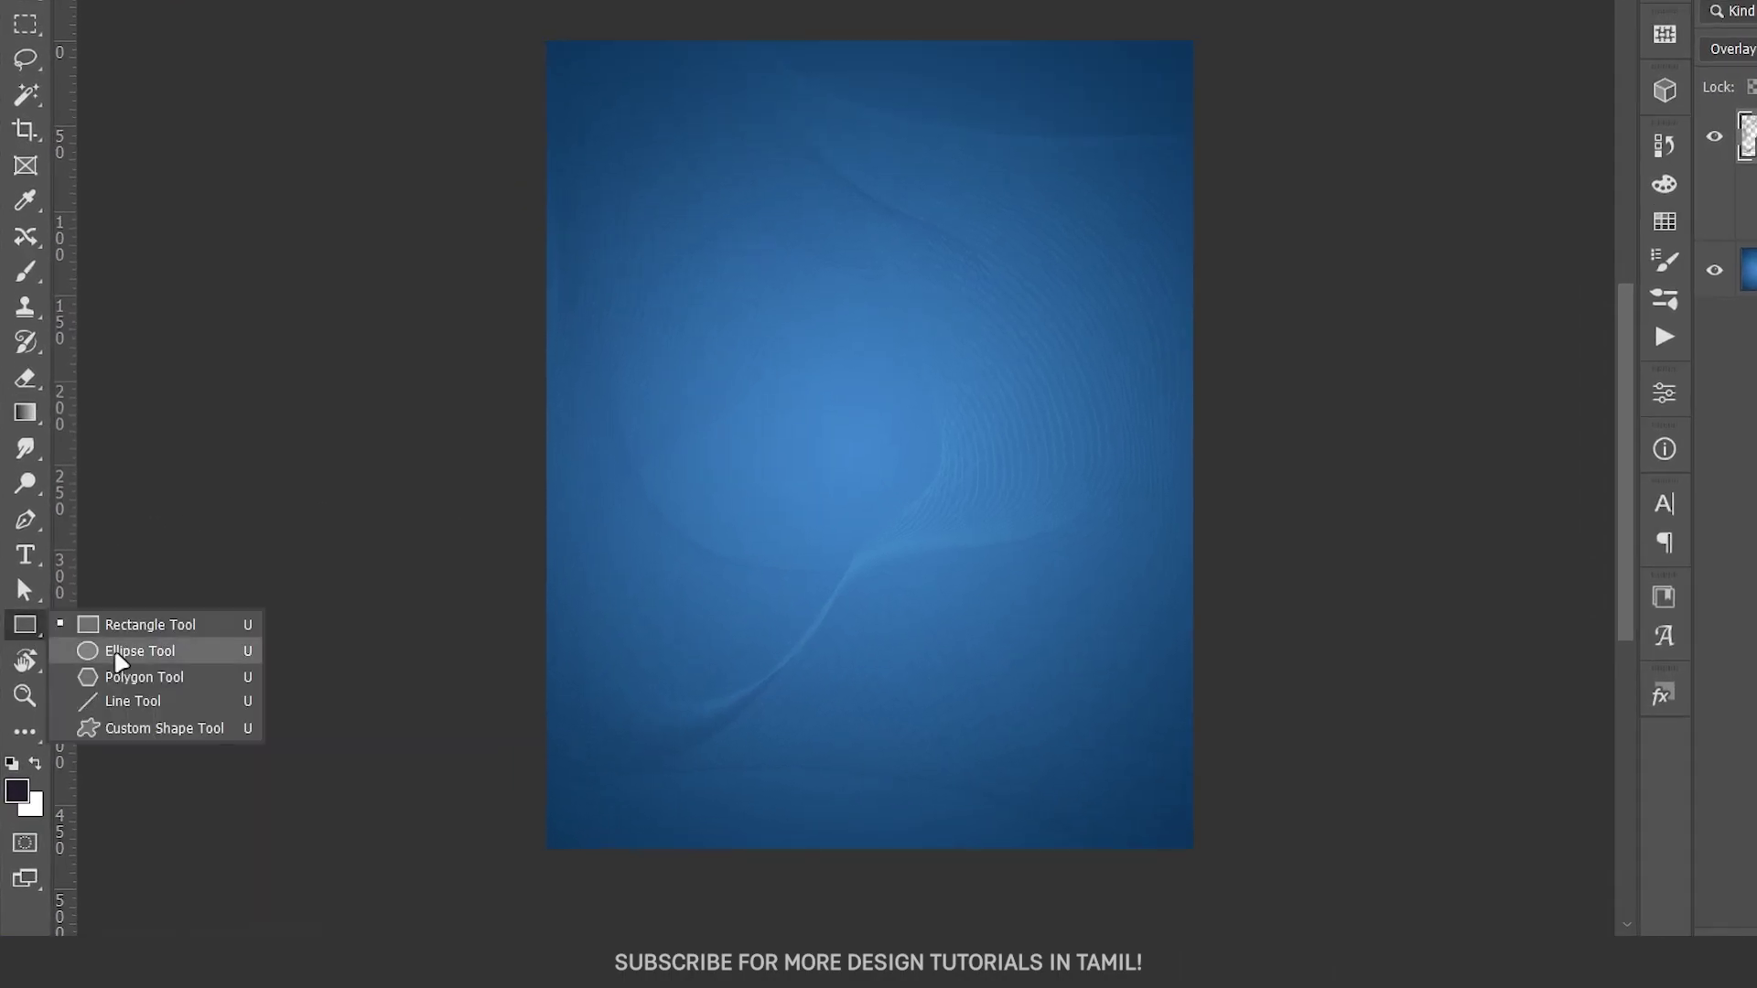
pyautogui.click(100, 670)
pyautogui.hotkey('shift', 'u')
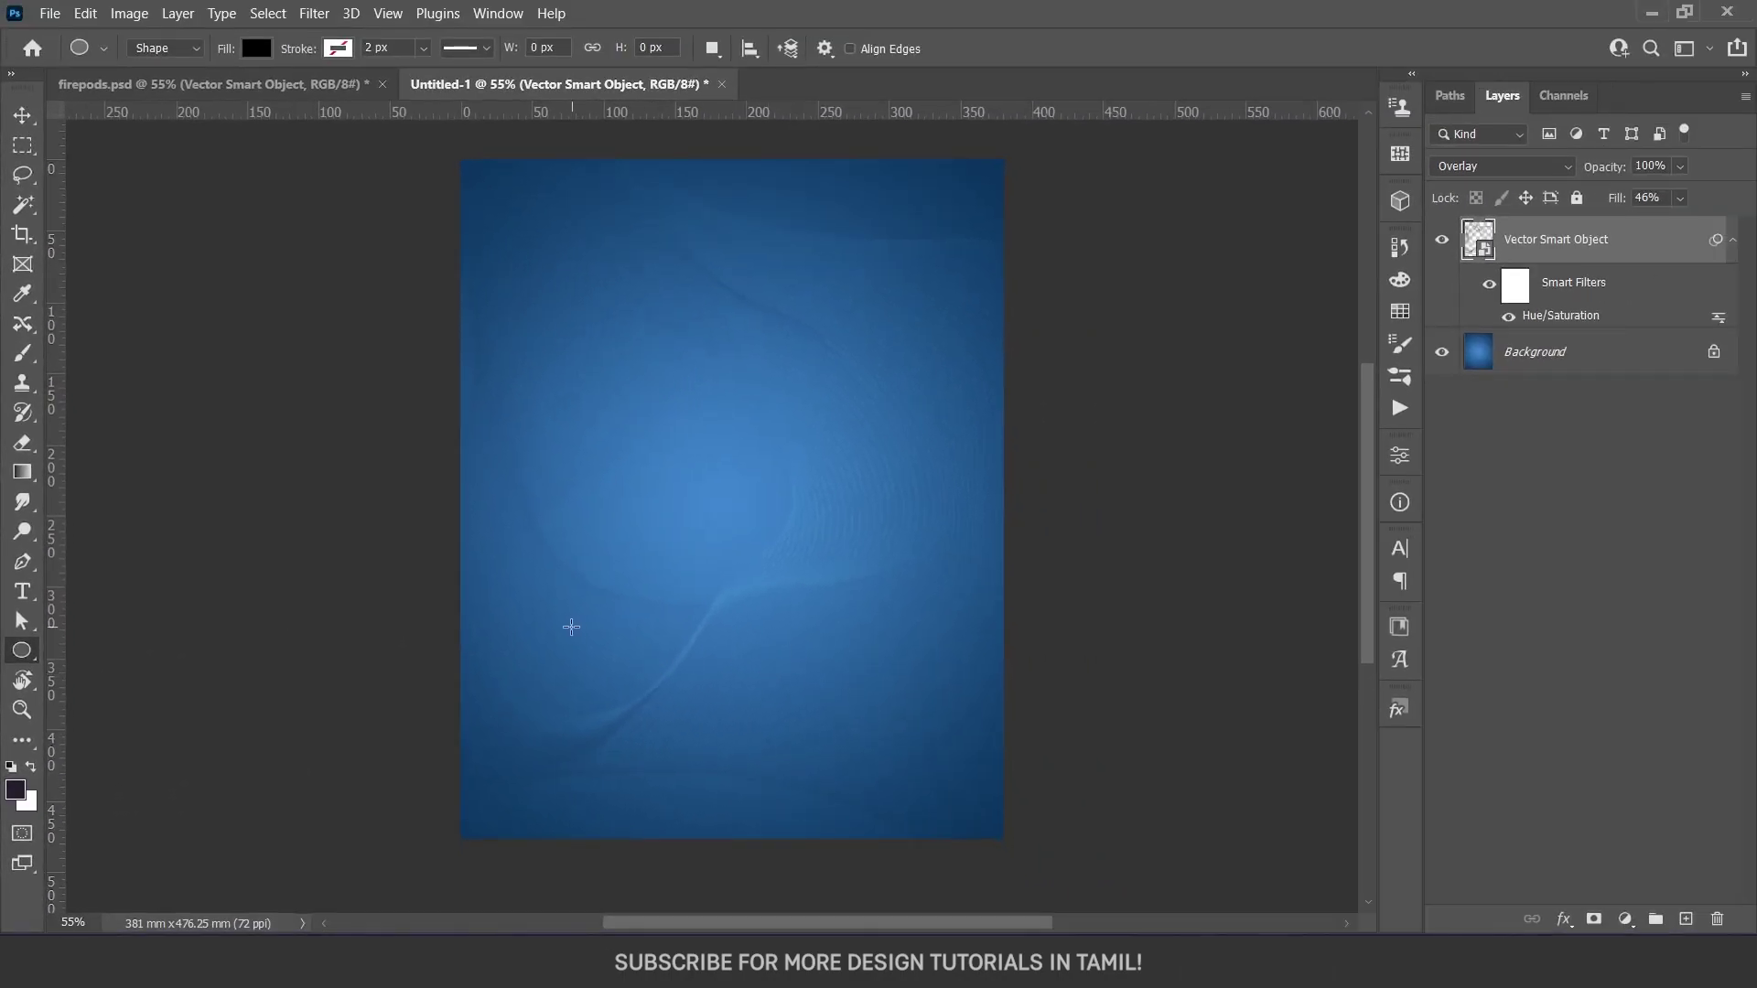
pyautogui.moveTo(571, 627); pyautogui.dragTo(937, 670)
pyautogui.press('v')
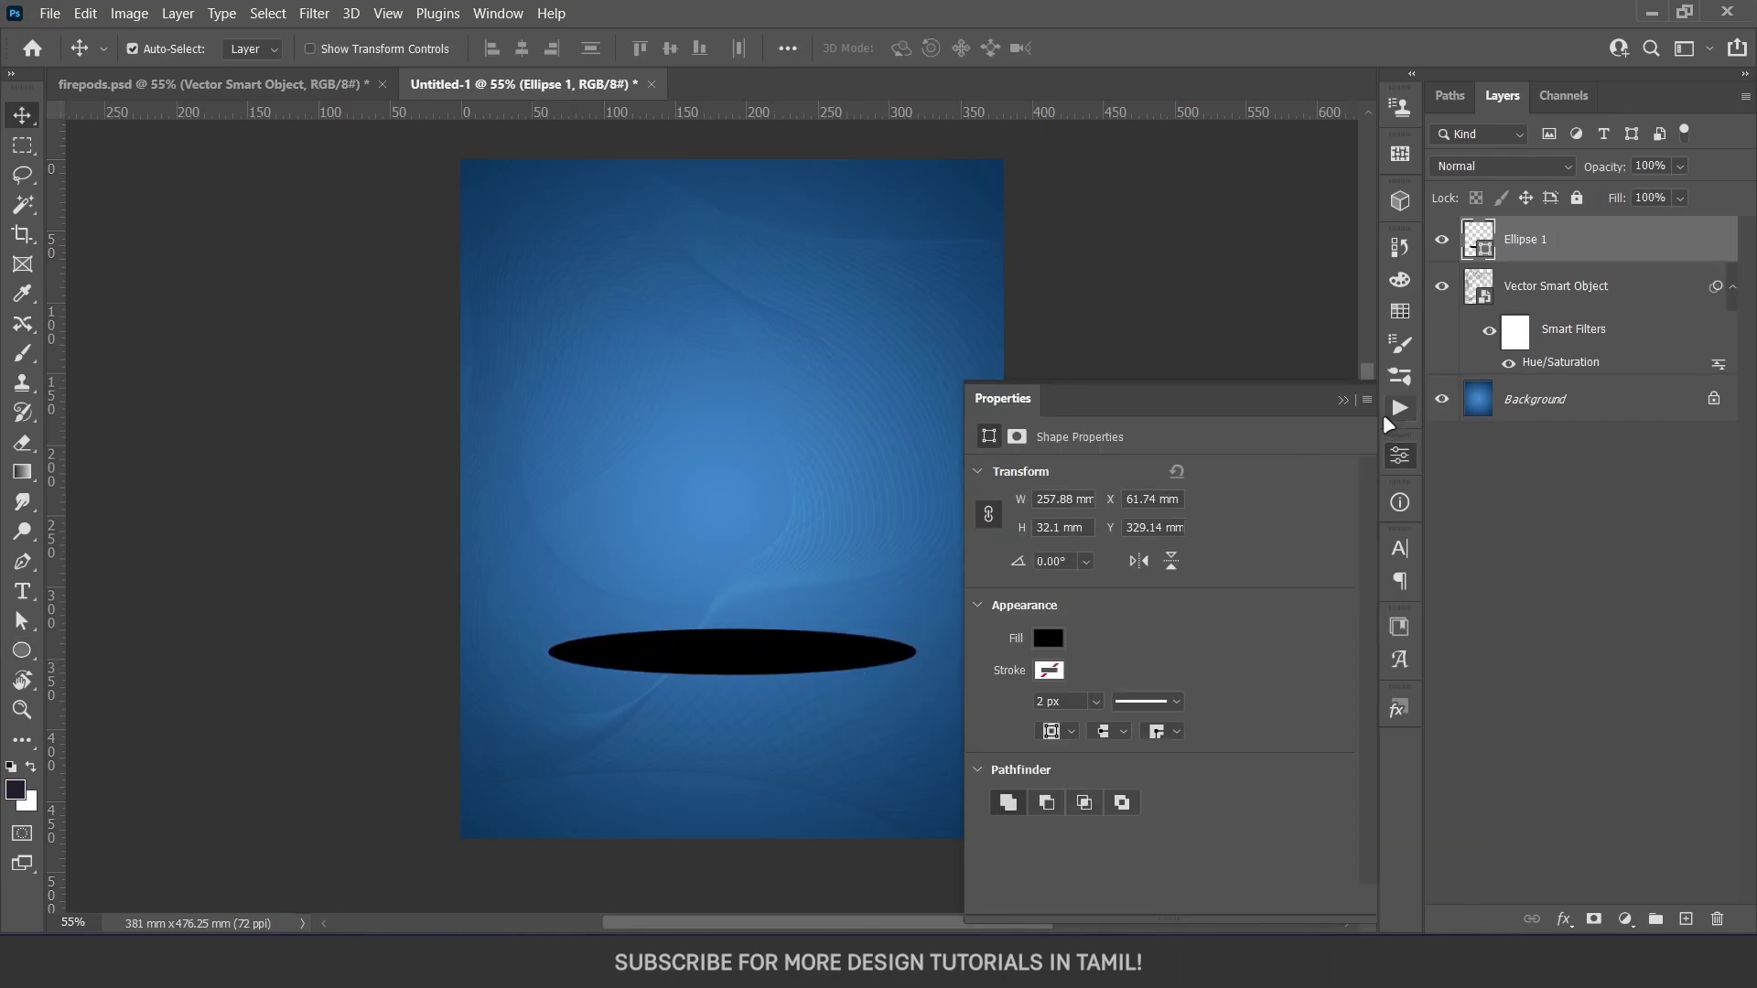
pyautogui.press('m')
pyautogui.moveTo(423, 443); pyautogui.dragTo(1194, 729)
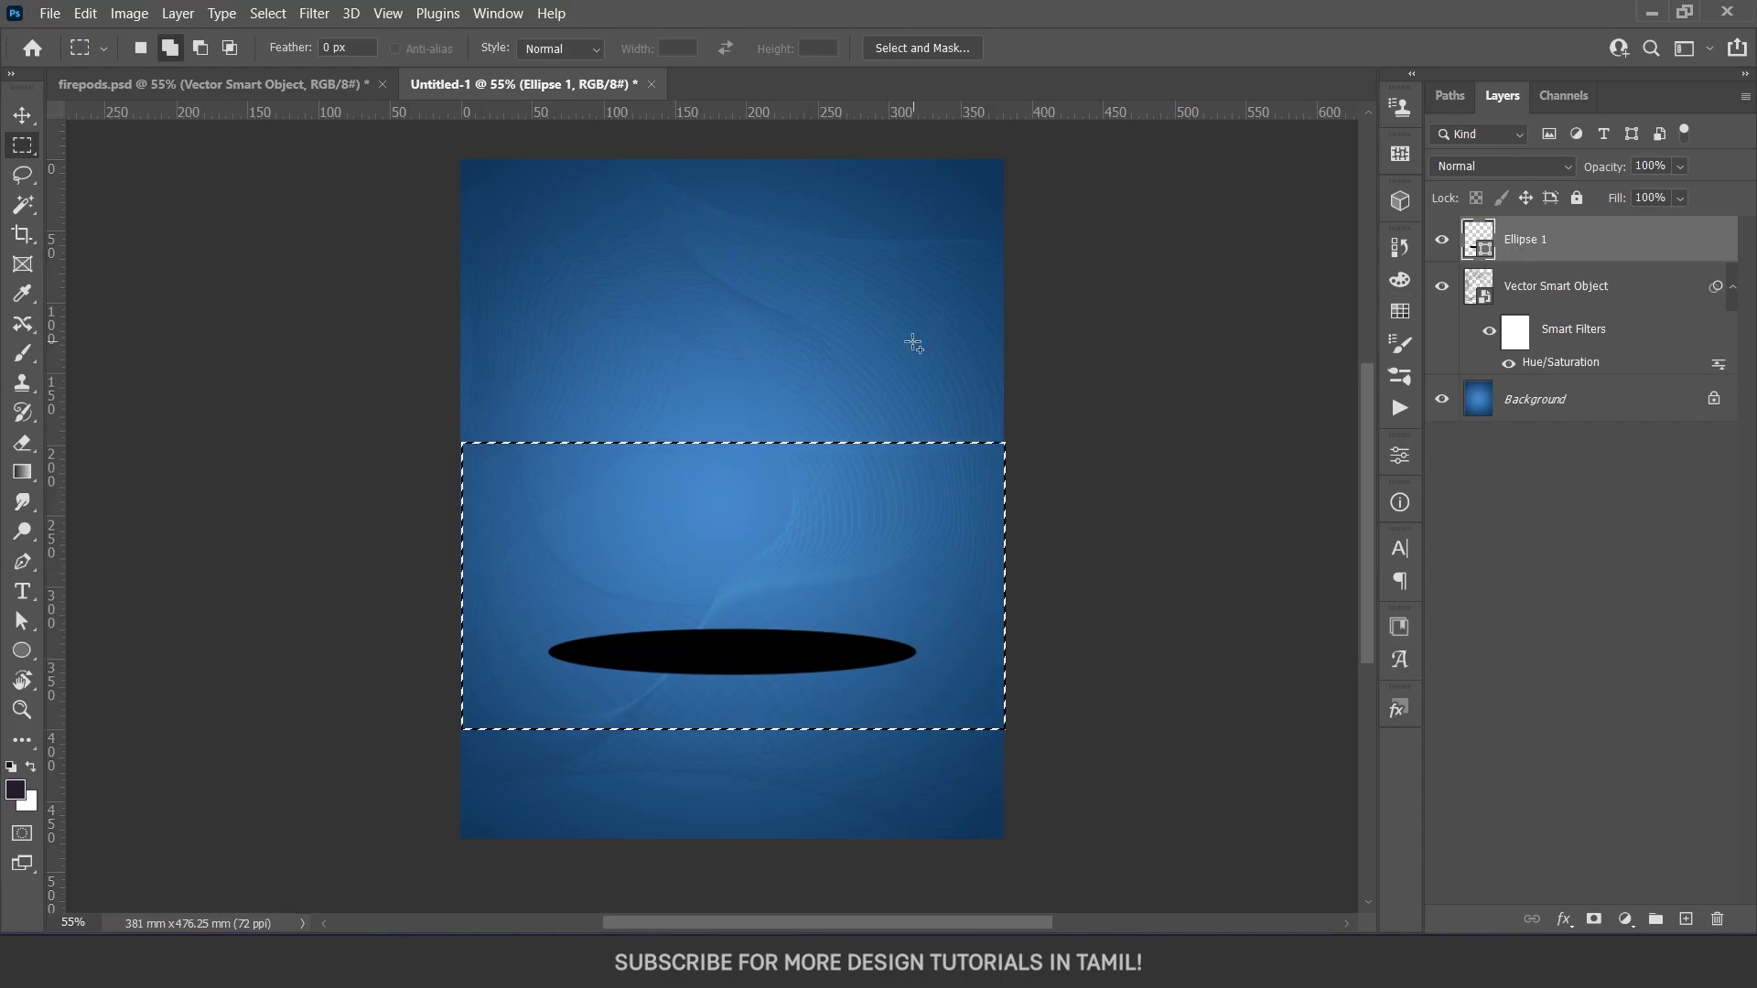
pyautogui.press('v')
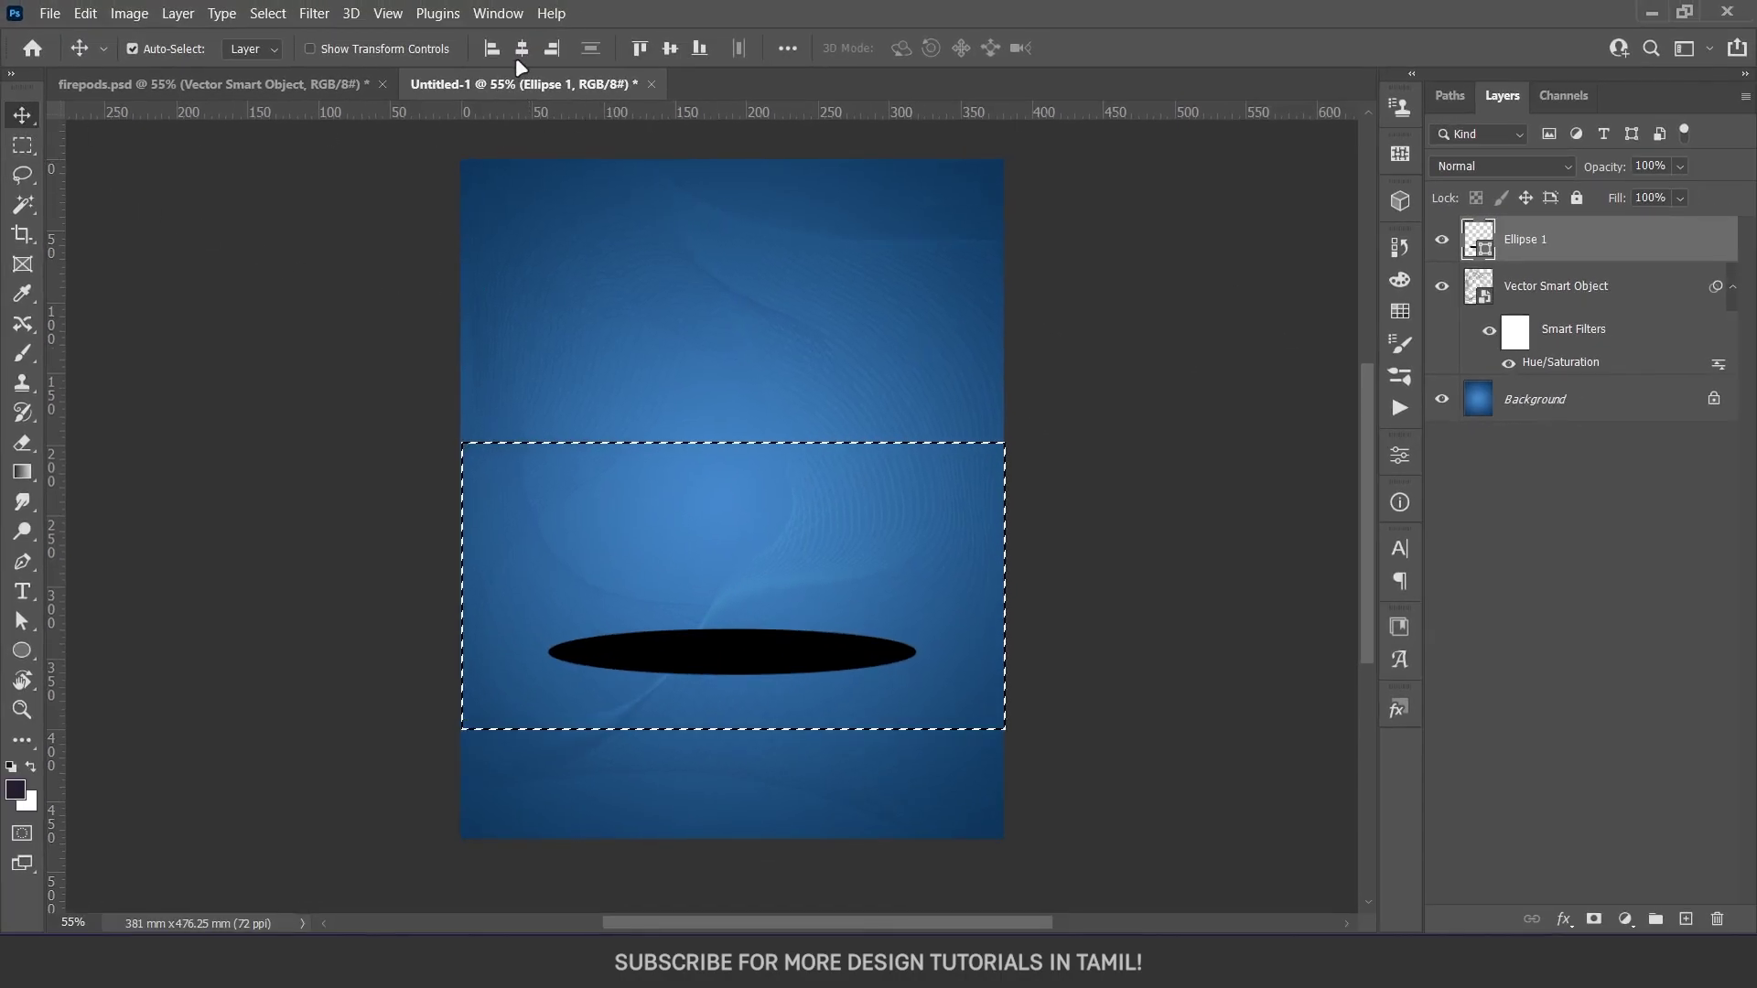
pyautogui.click(670, 47)
pyautogui.hotkey('ctrl', 'z')
pyautogui.hotkey('ctrl', 'd')
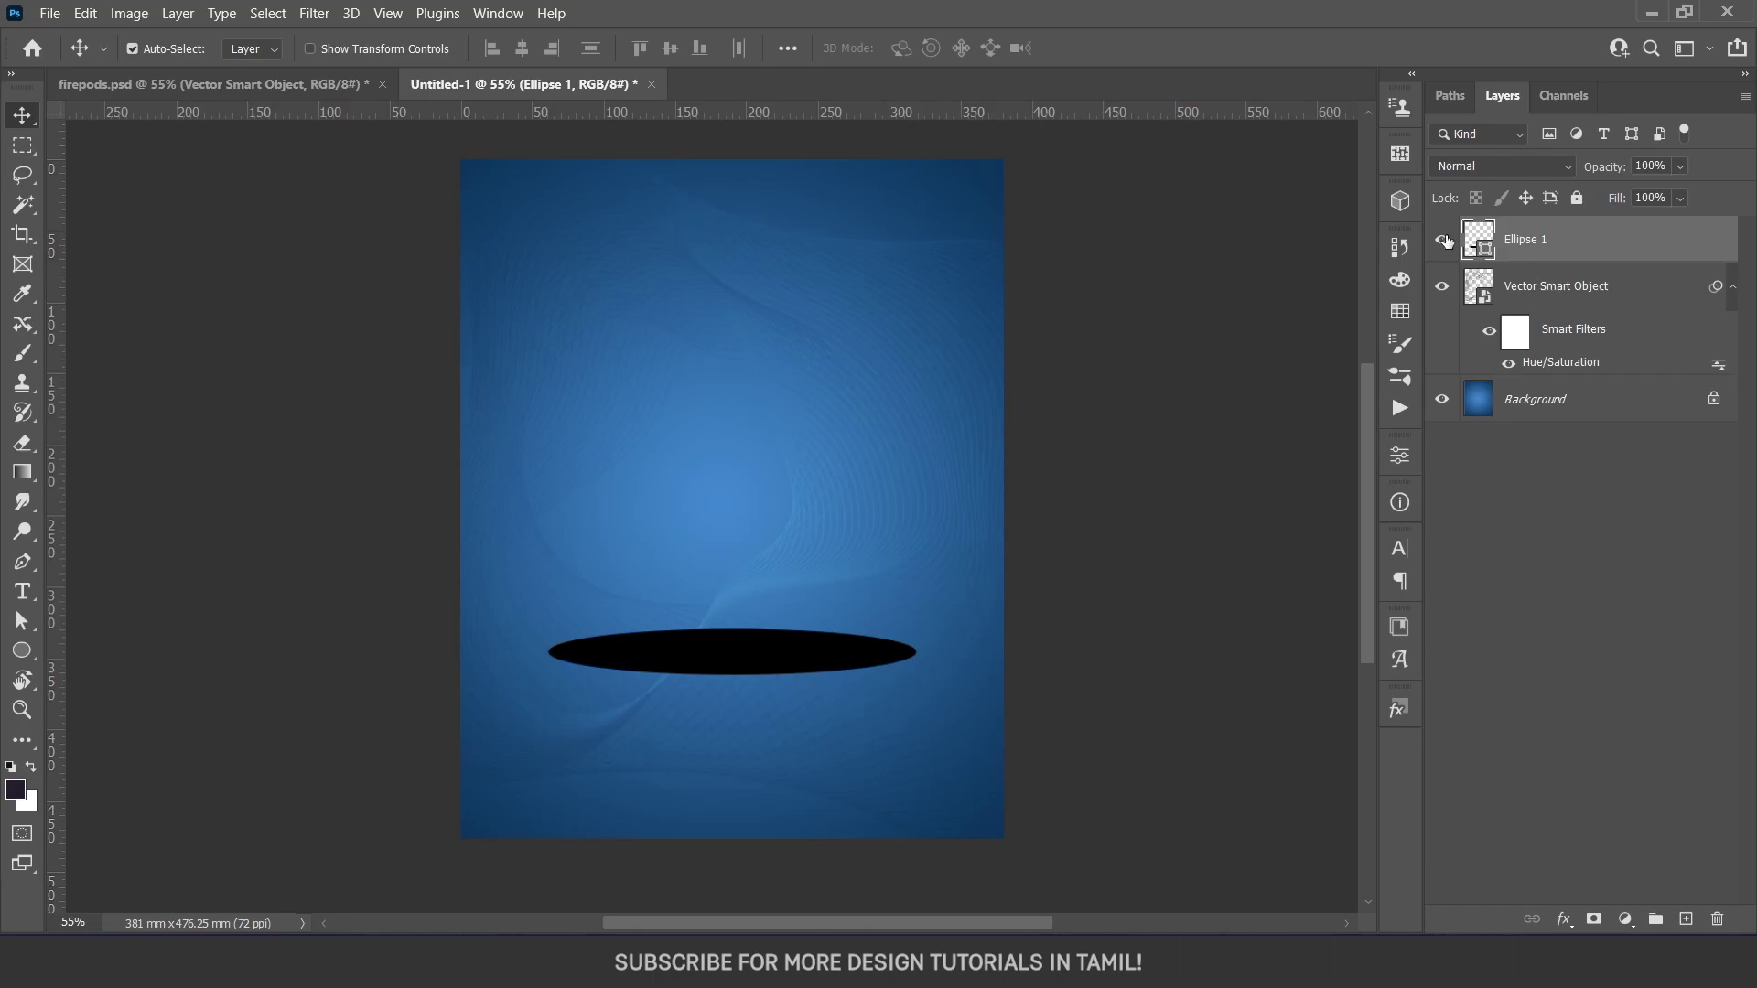
pyautogui.click(1442, 240)
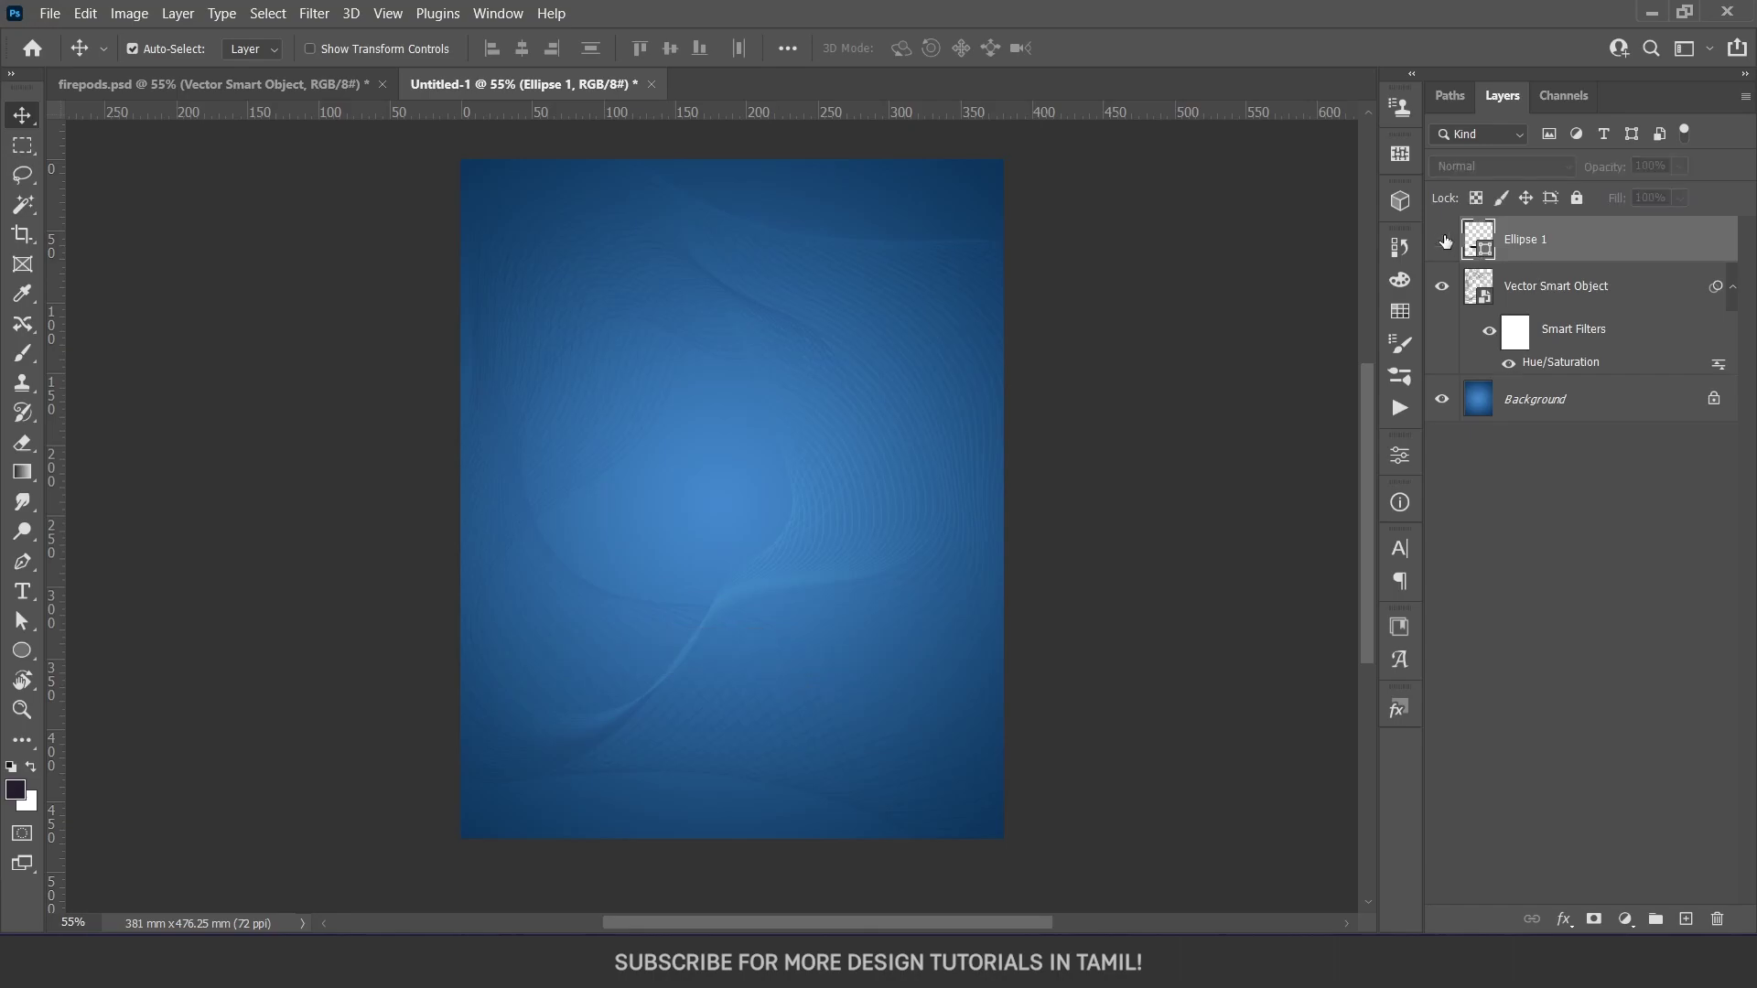
# Fill the ellipse with teal #3bafc8
pyautogui.doubleClick(1490, 252)
pyautogui.click(1200, 300)
pyautogui.click(1314, 384)
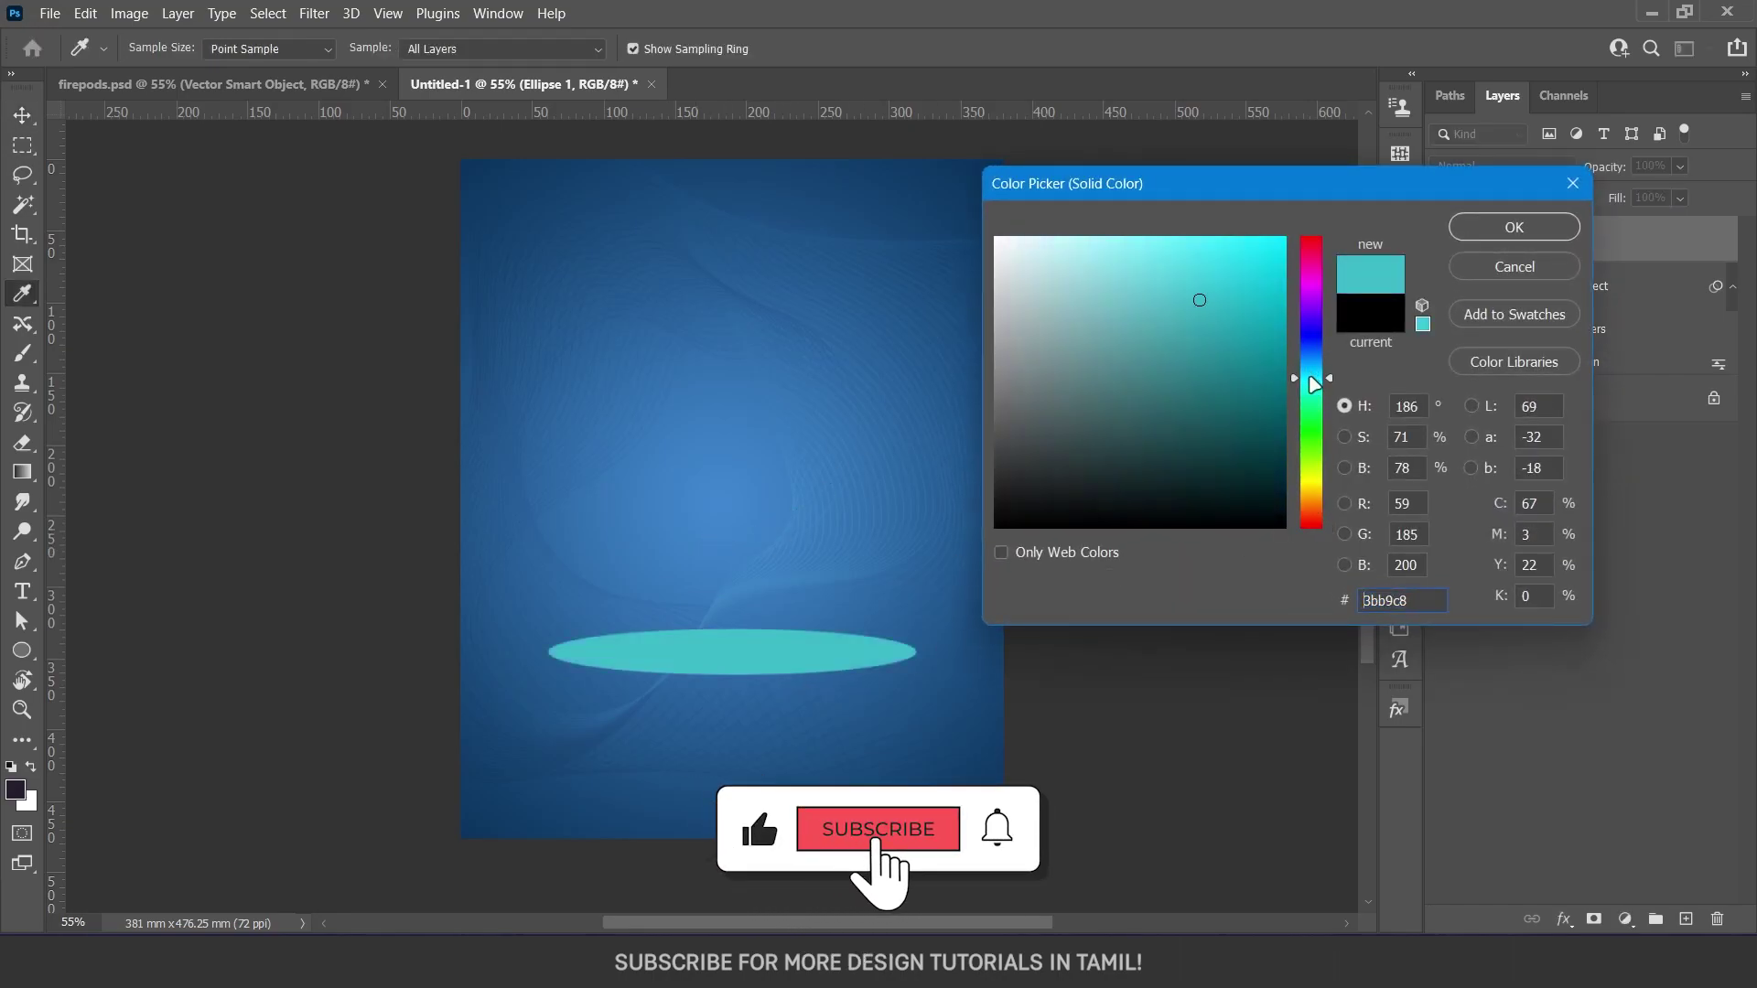
pyautogui.moveTo(1314, 384); pyautogui.dragTo(1313, 376)
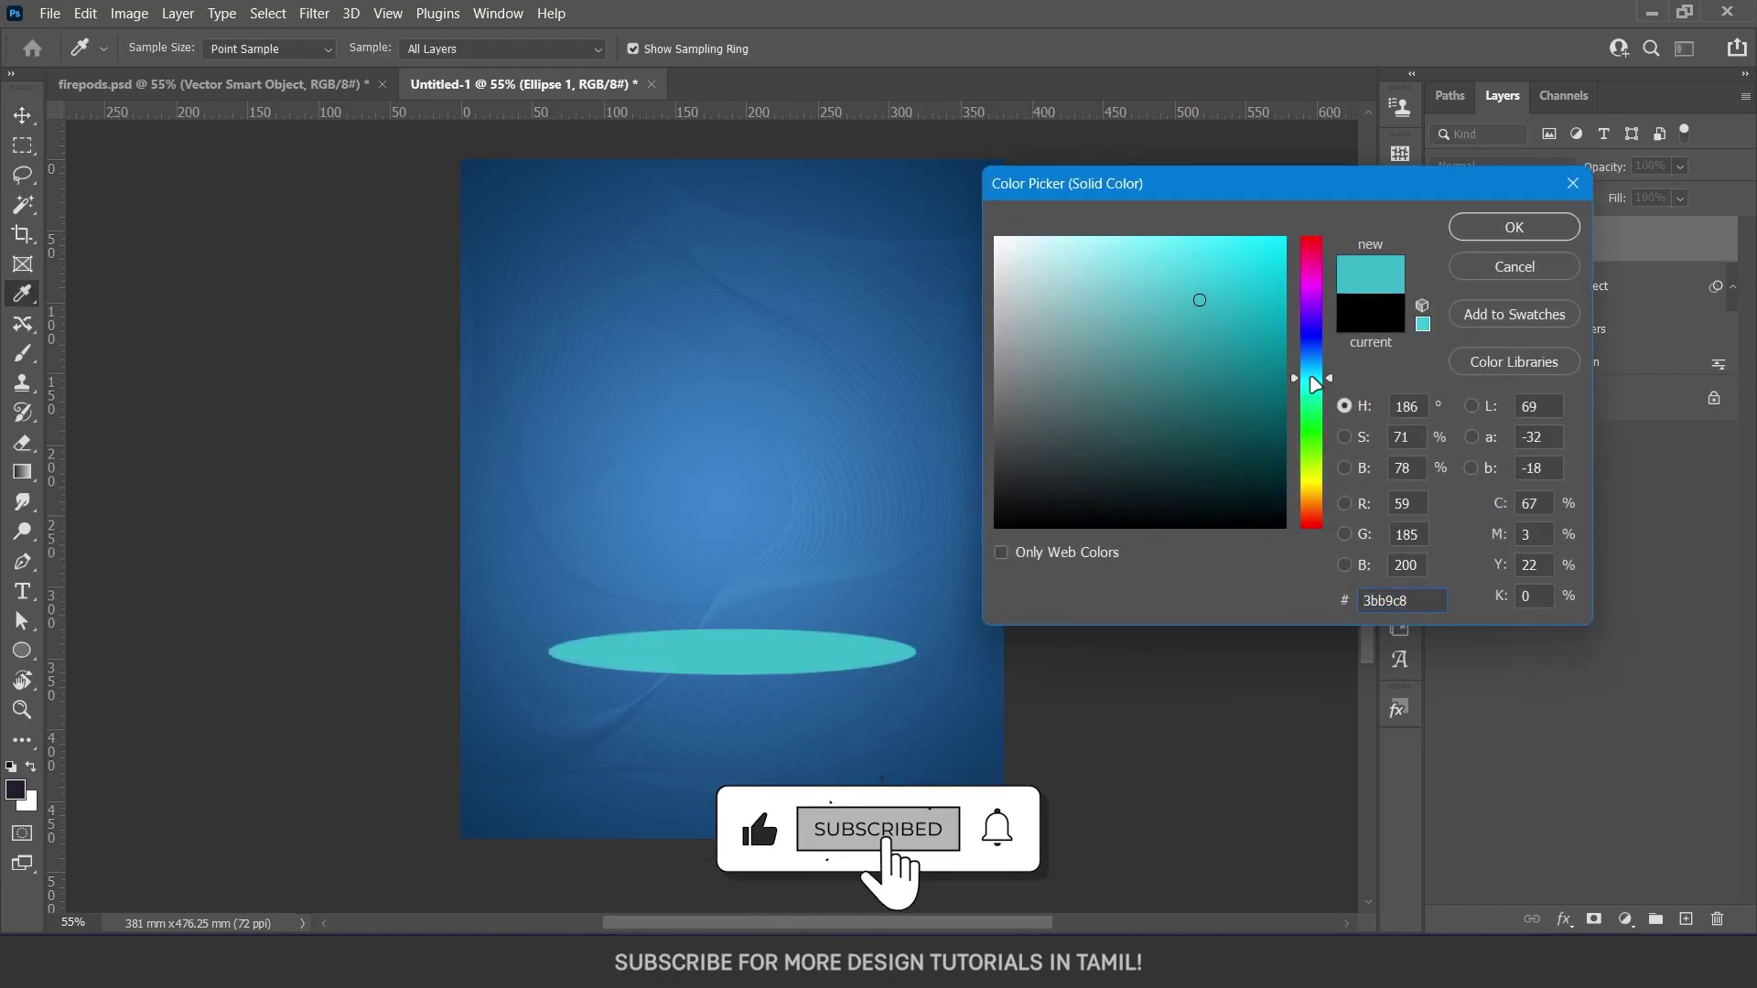
pyautogui.click(1515, 227)
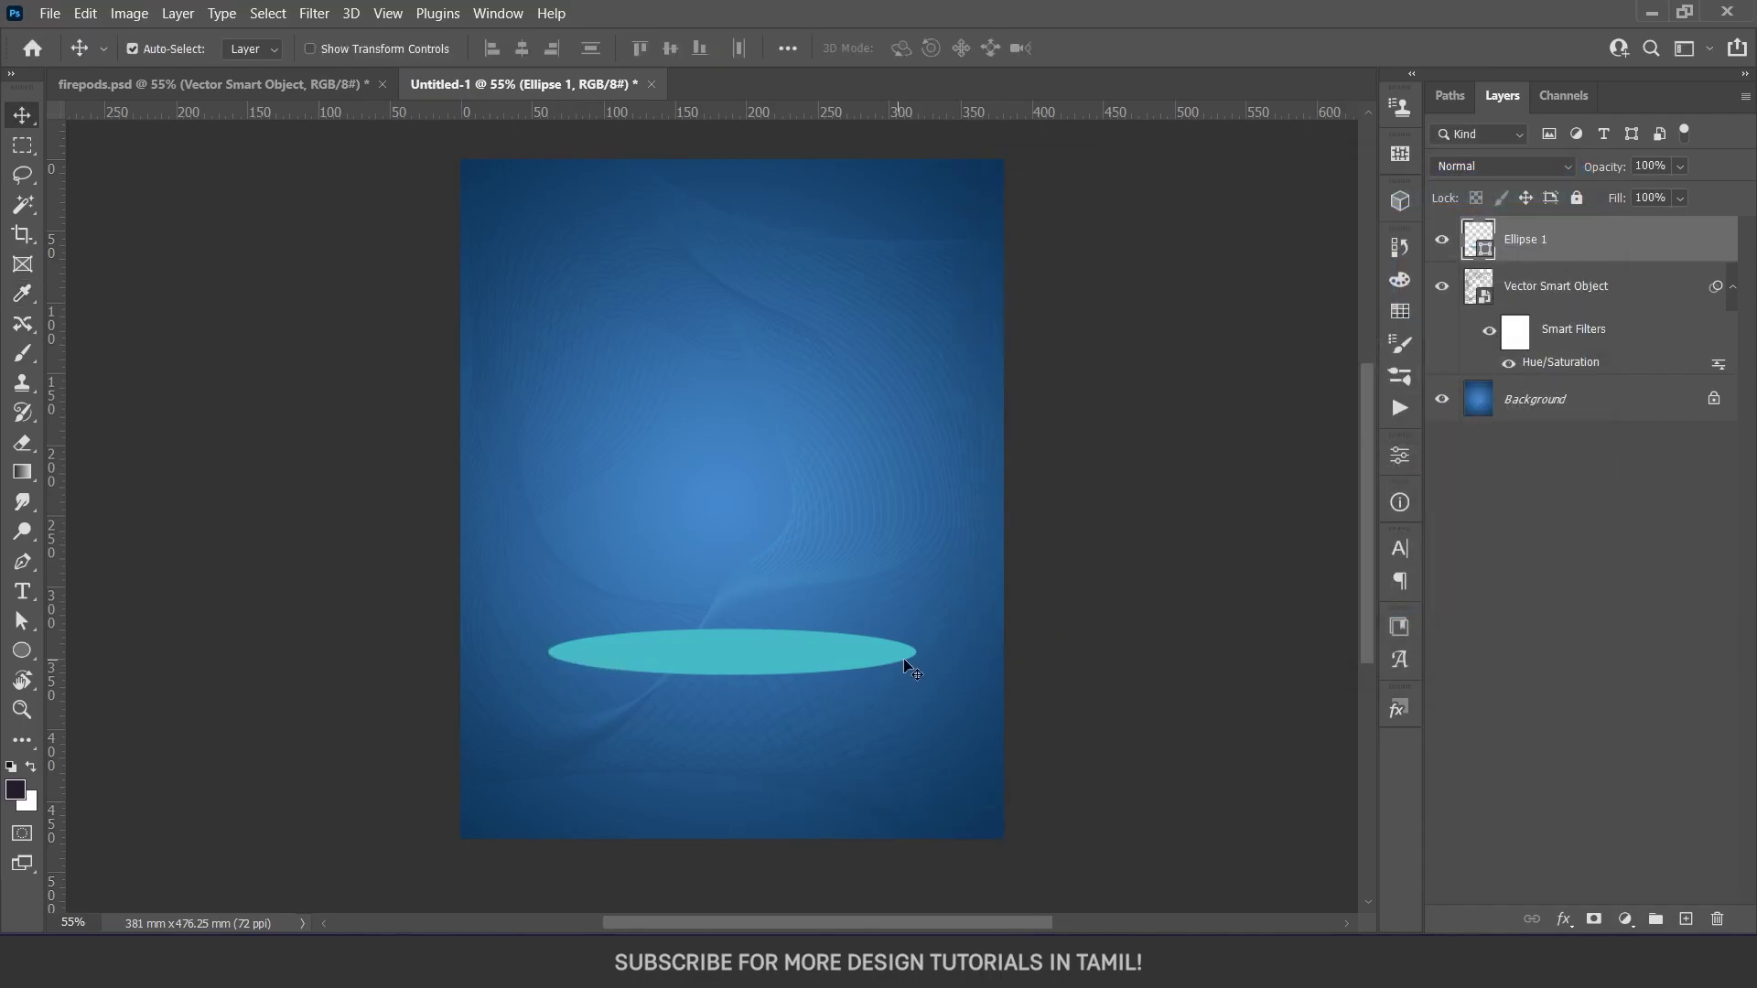
# Draw a rectangle under the ellipse, matching its width and reaching up to it
pyautogui.click(22, 650)
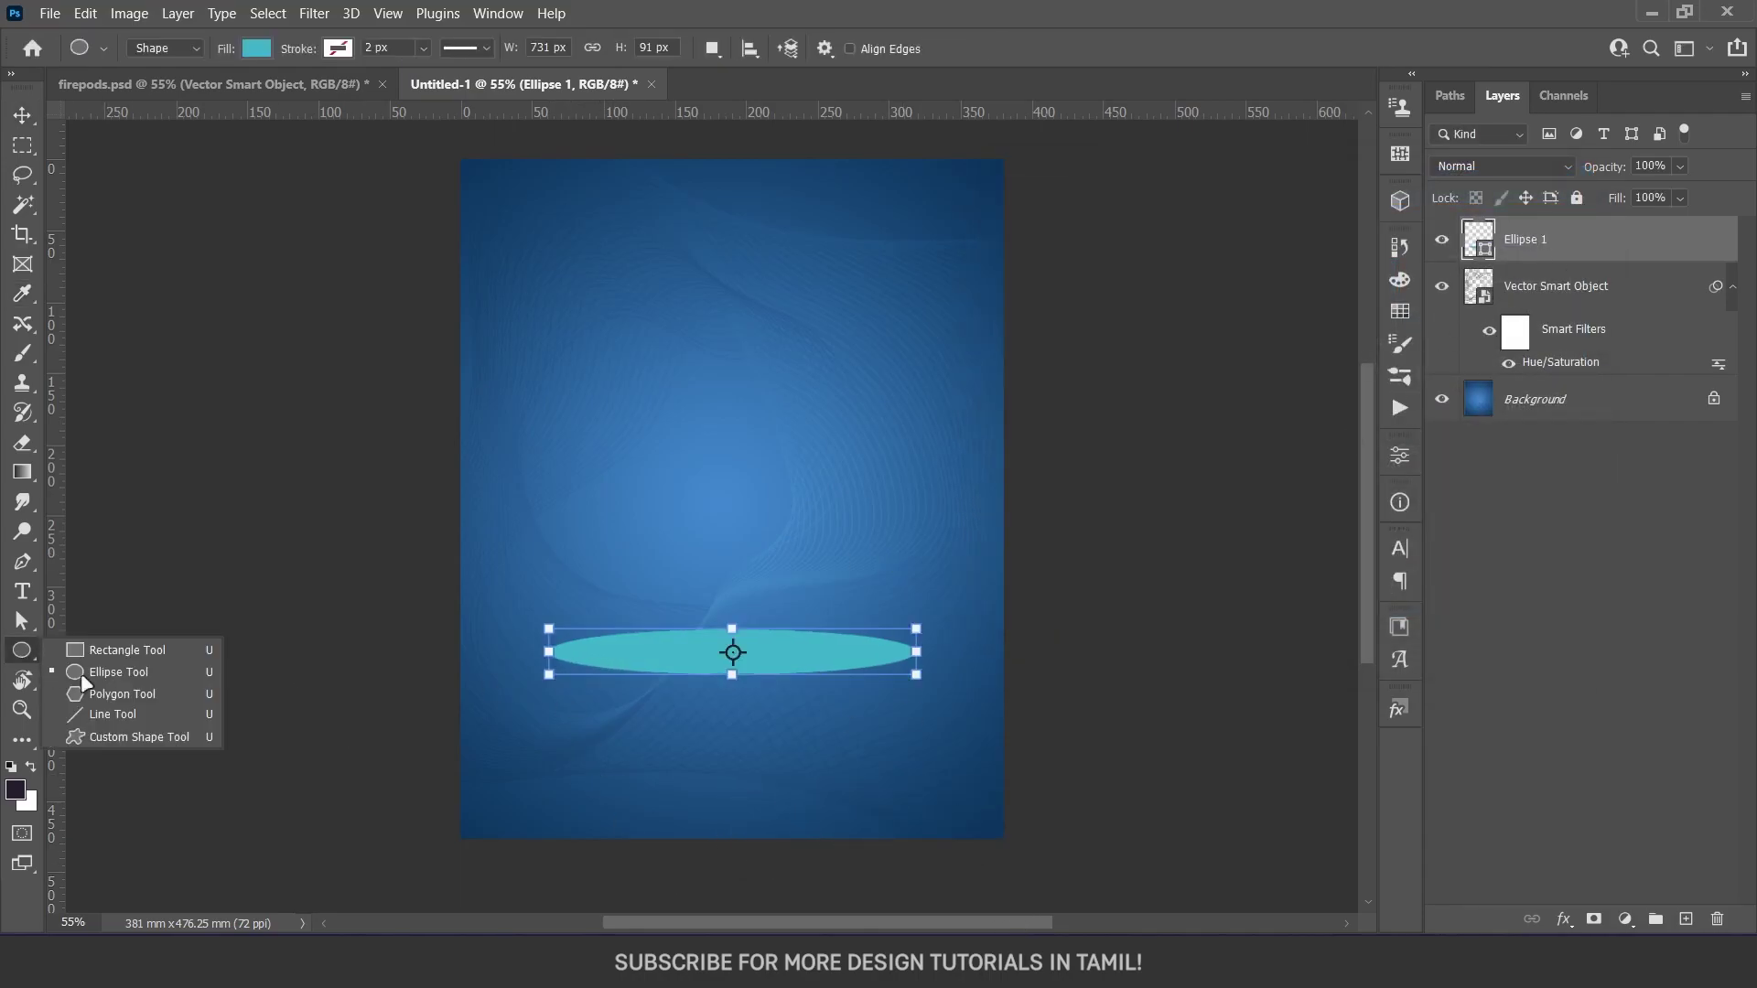
pyautogui.click(140, 651)
pyautogui.moveTo(538, 708); pyautogui.dragTo(925, 904)
pyautogui.moveTo(925, 805); pyautogui.dragTo(916, 805)
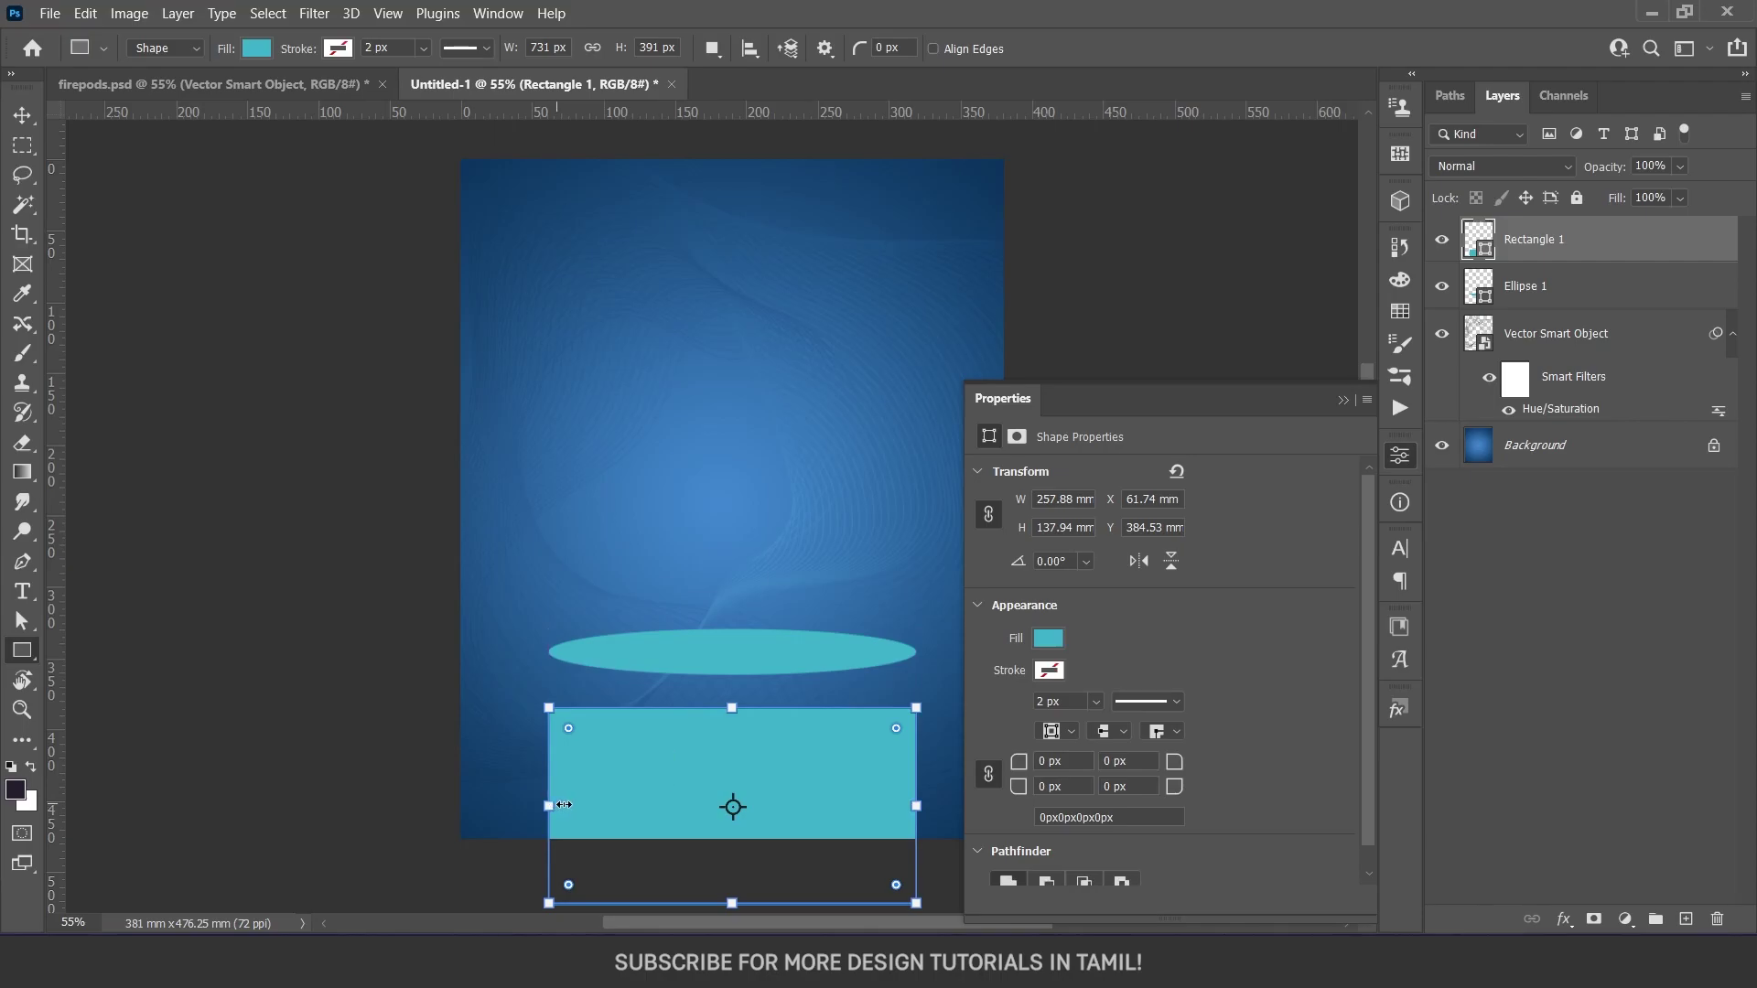
pyautogui.moveTo(737, 707); pyautogui.dragTo(740, 651)
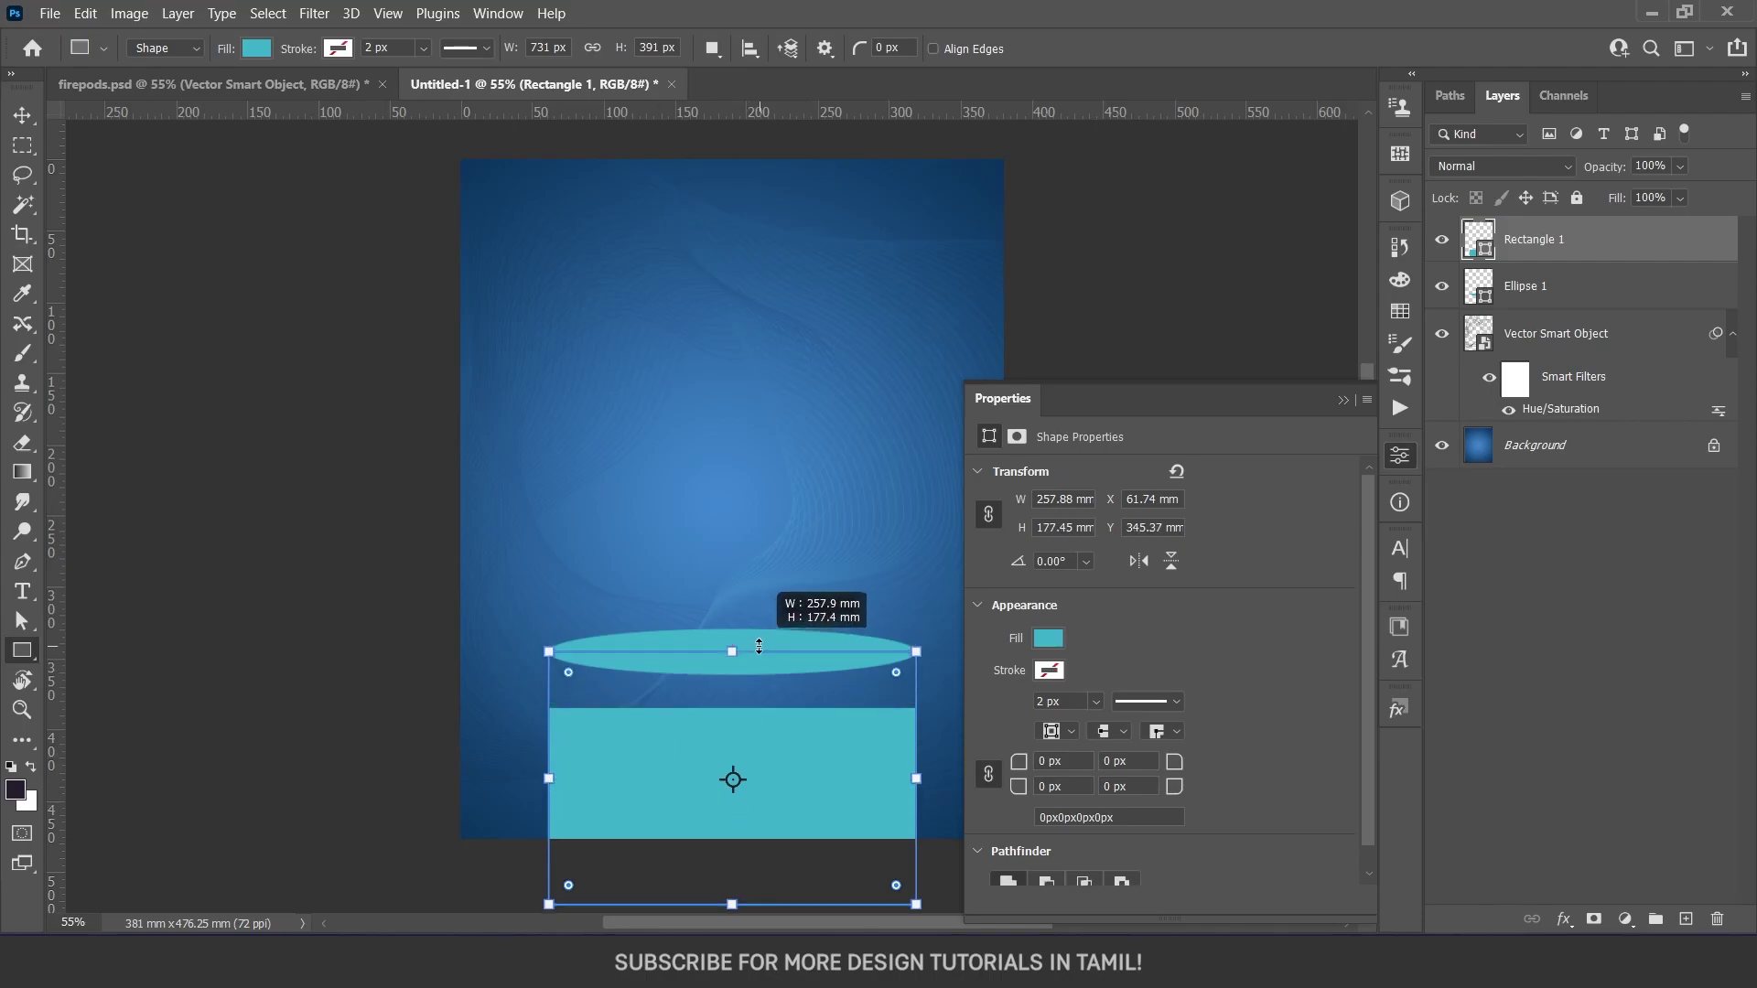
pyautogui.press('v')
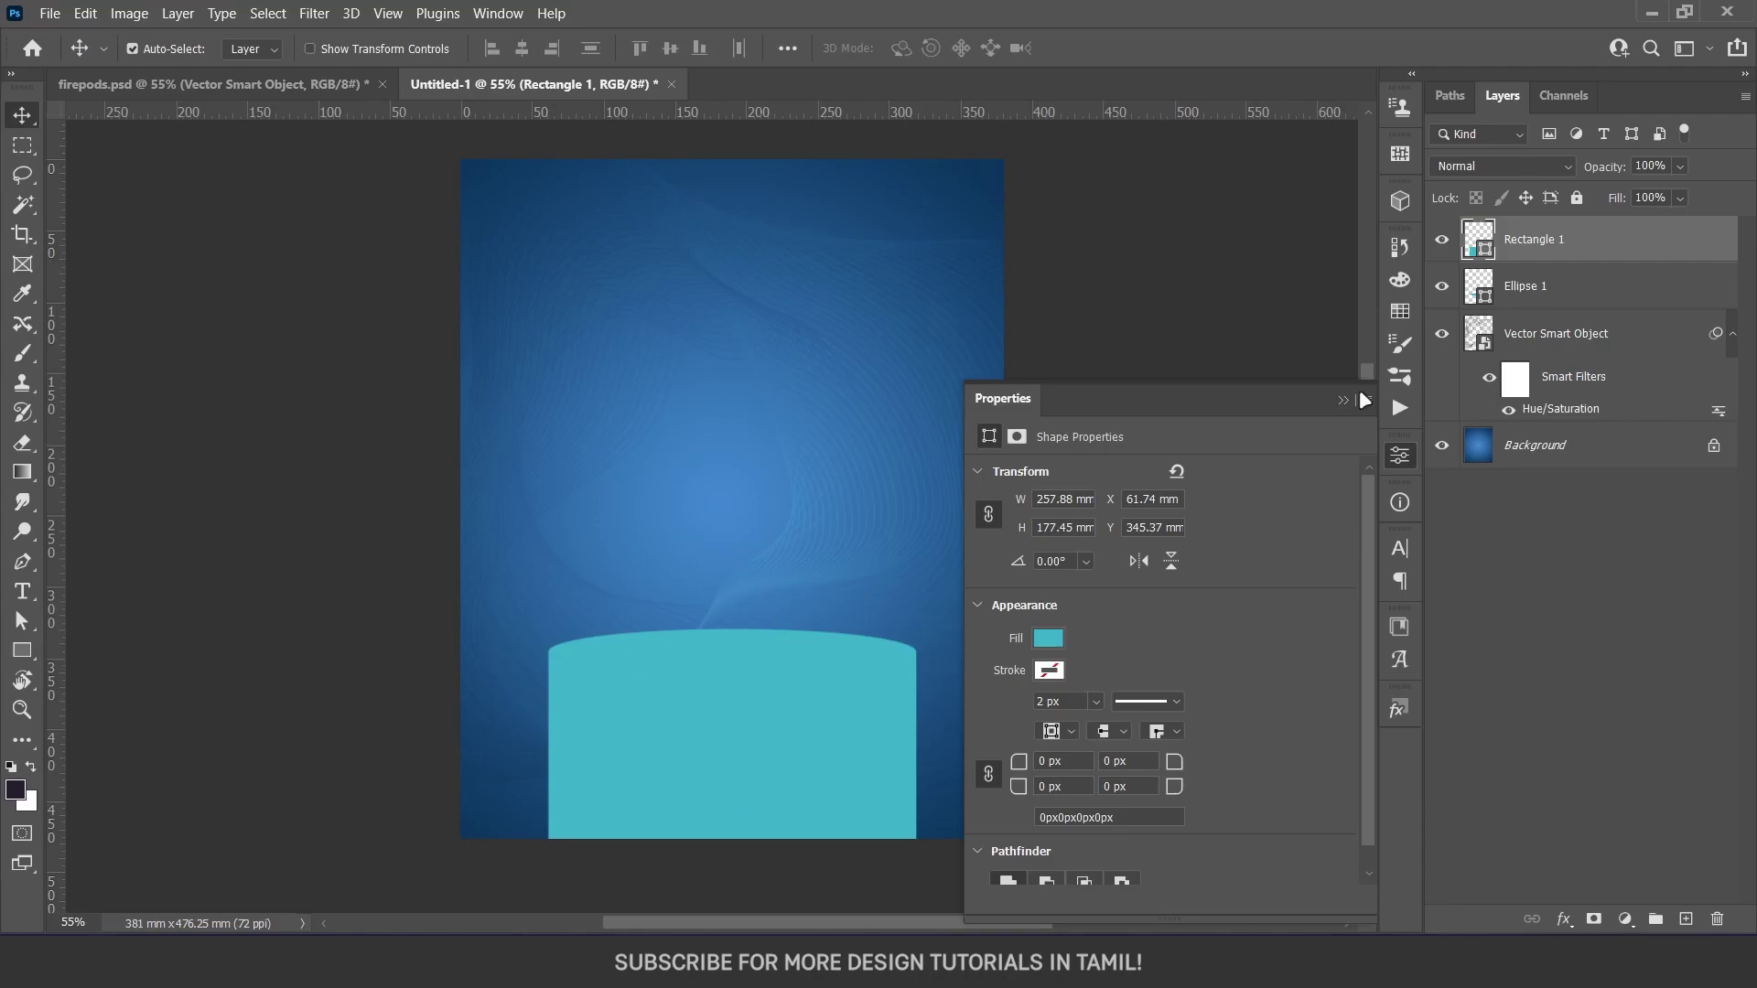
# Fill the rectangle dark teal #0e3044 and move it below the ellipse layer
pyautogui.click(1360, 395)
pyautogui.doubleClick(1477, 238)
pyautogui.click(1215, 403)
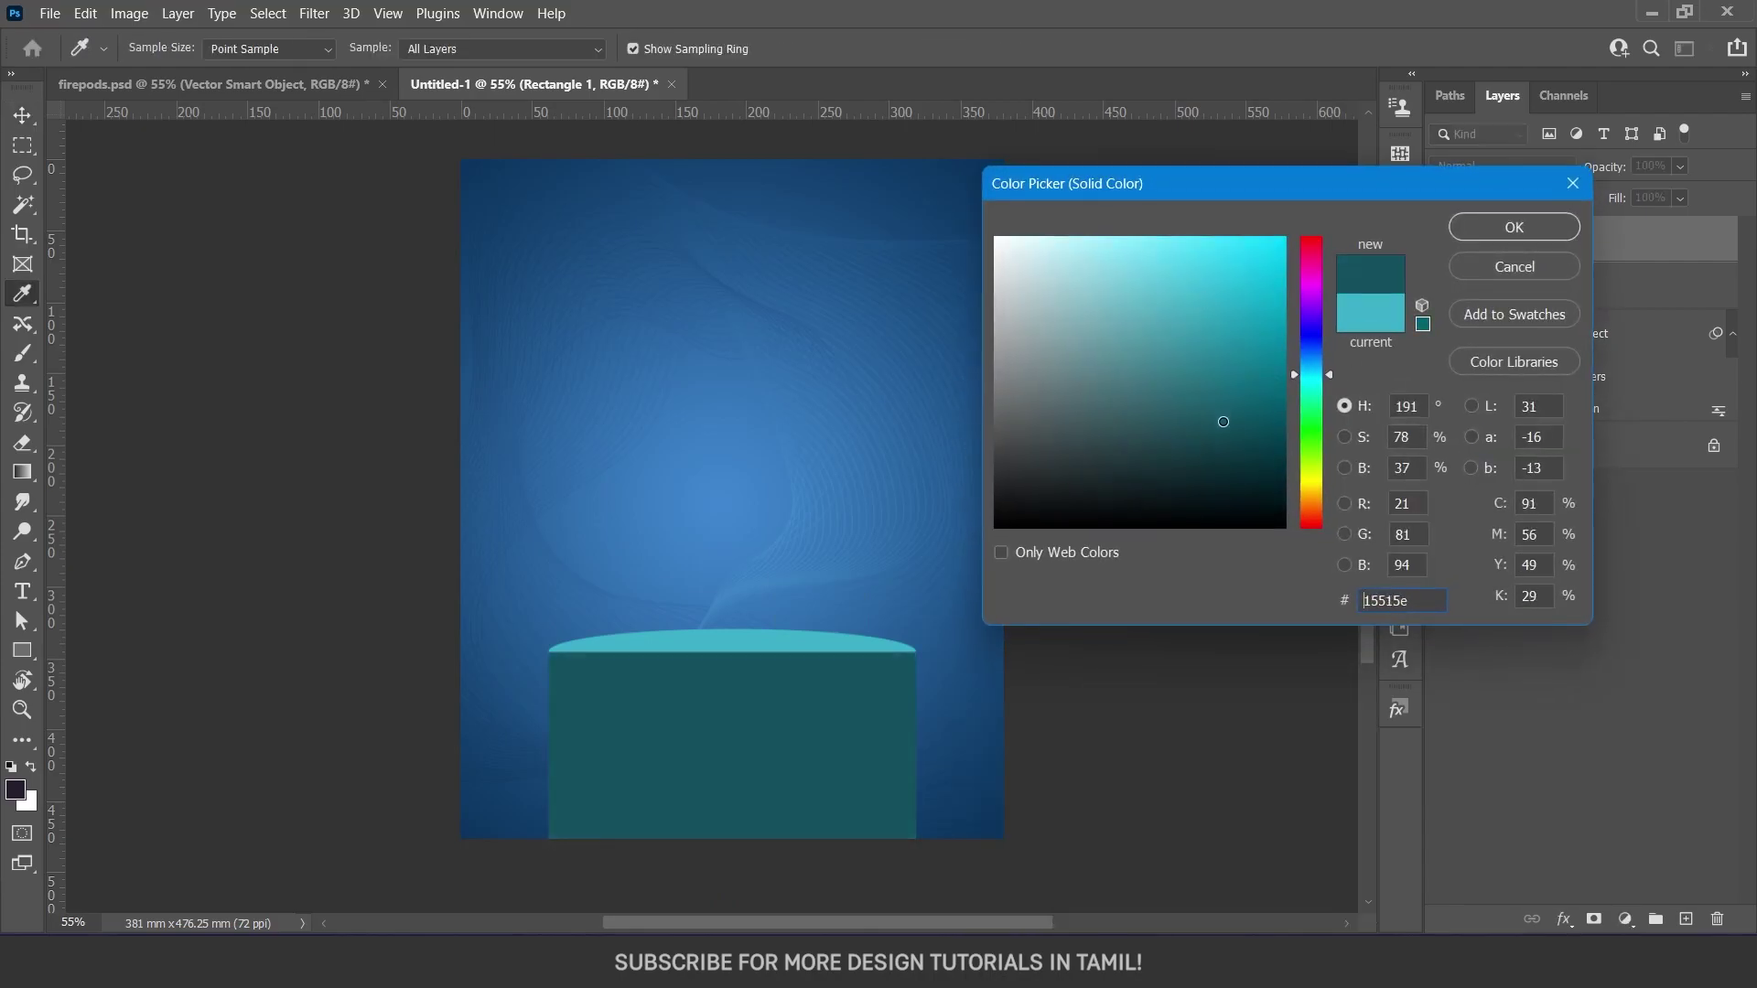
pyautogui.click(814, 633)
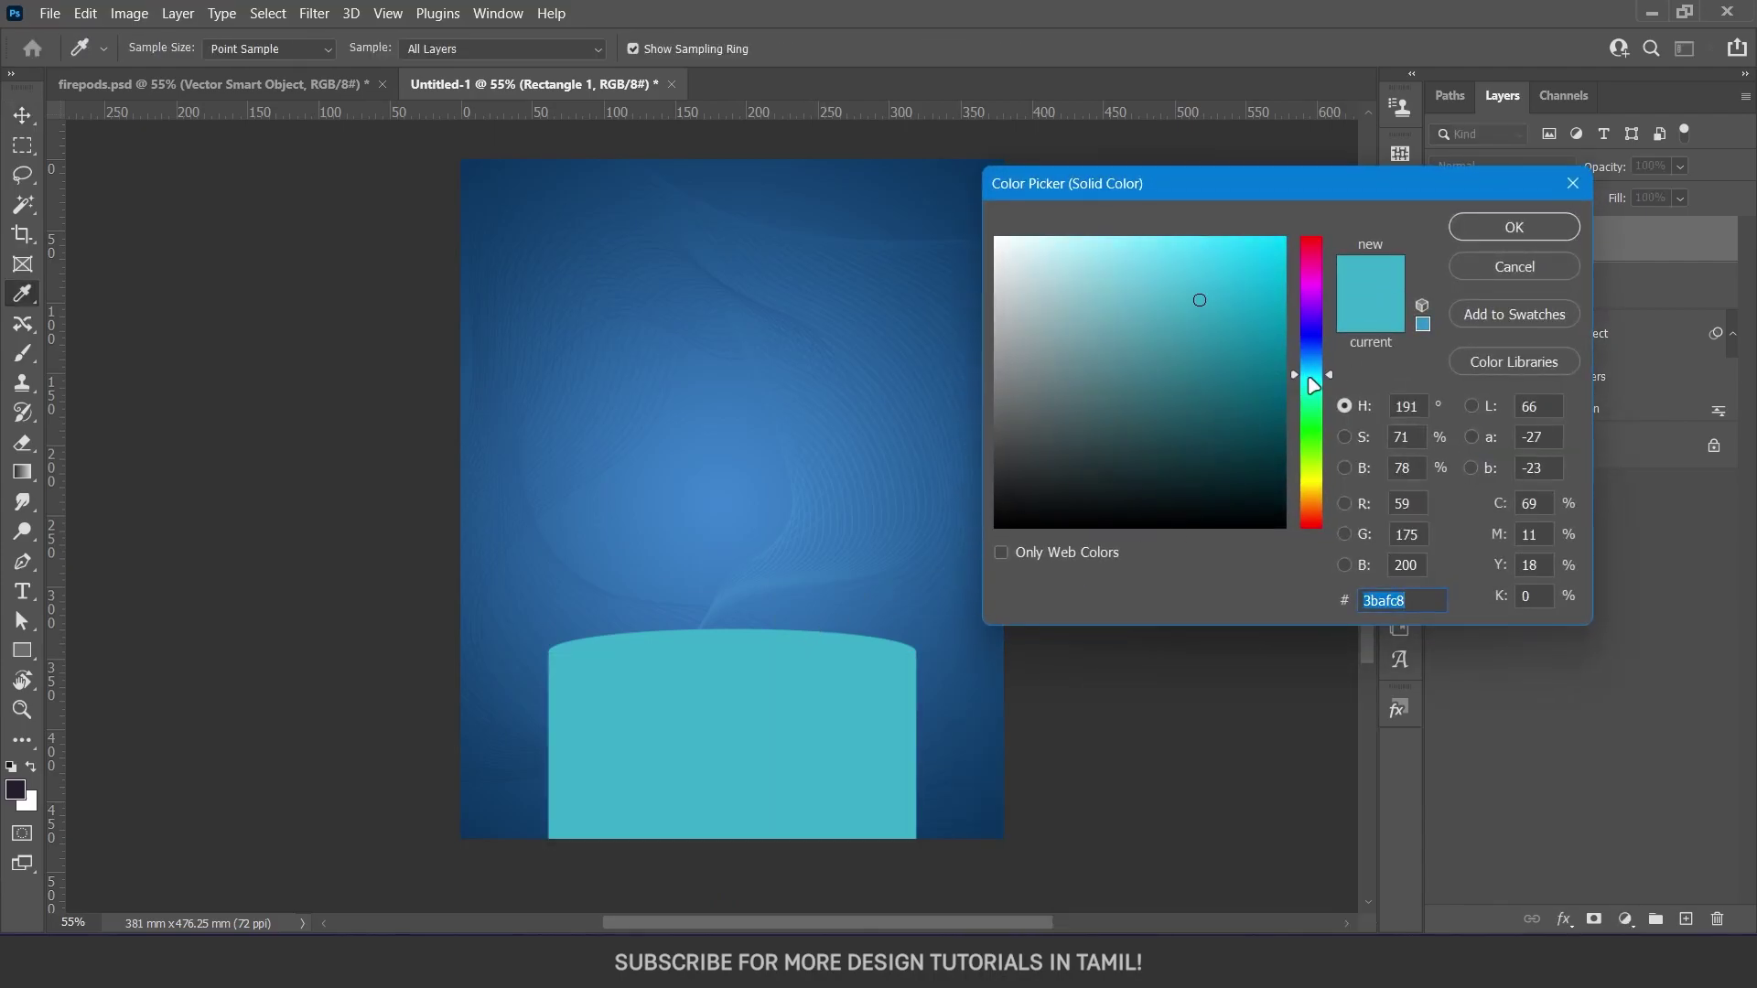
pyautogui.moveTo(1207, 372); pyautogui.dragTo(1226, 450)
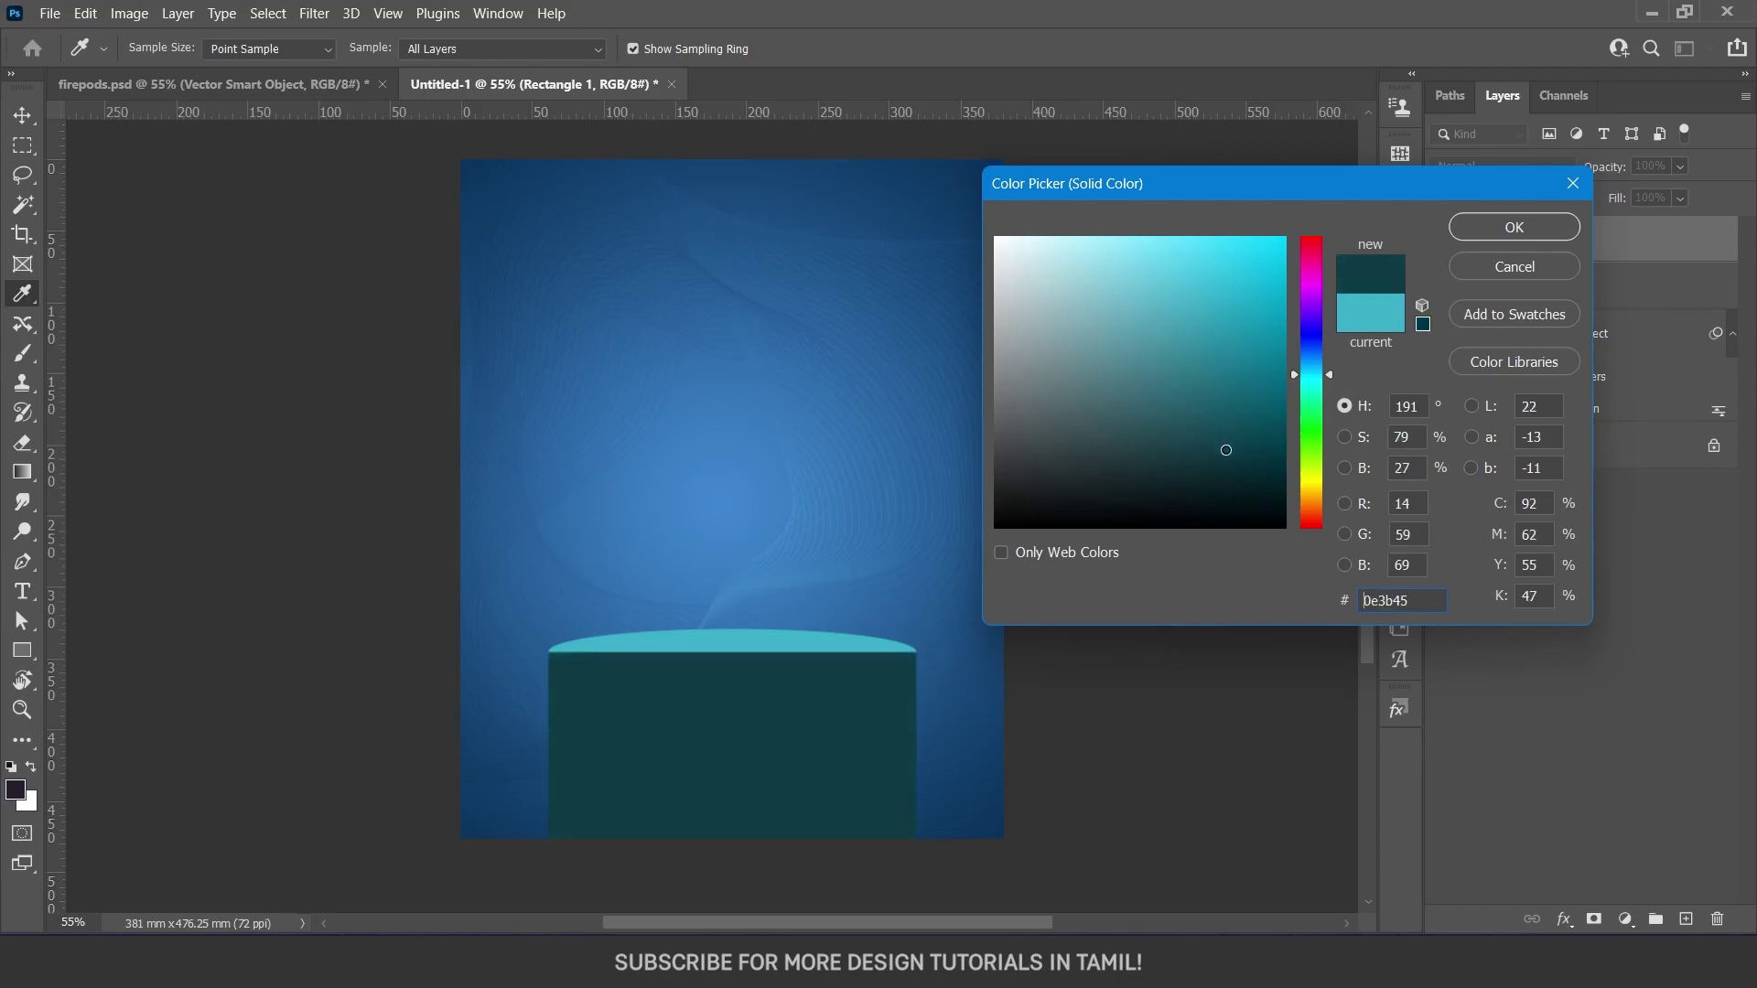
pyautogui.click(1313, 366)
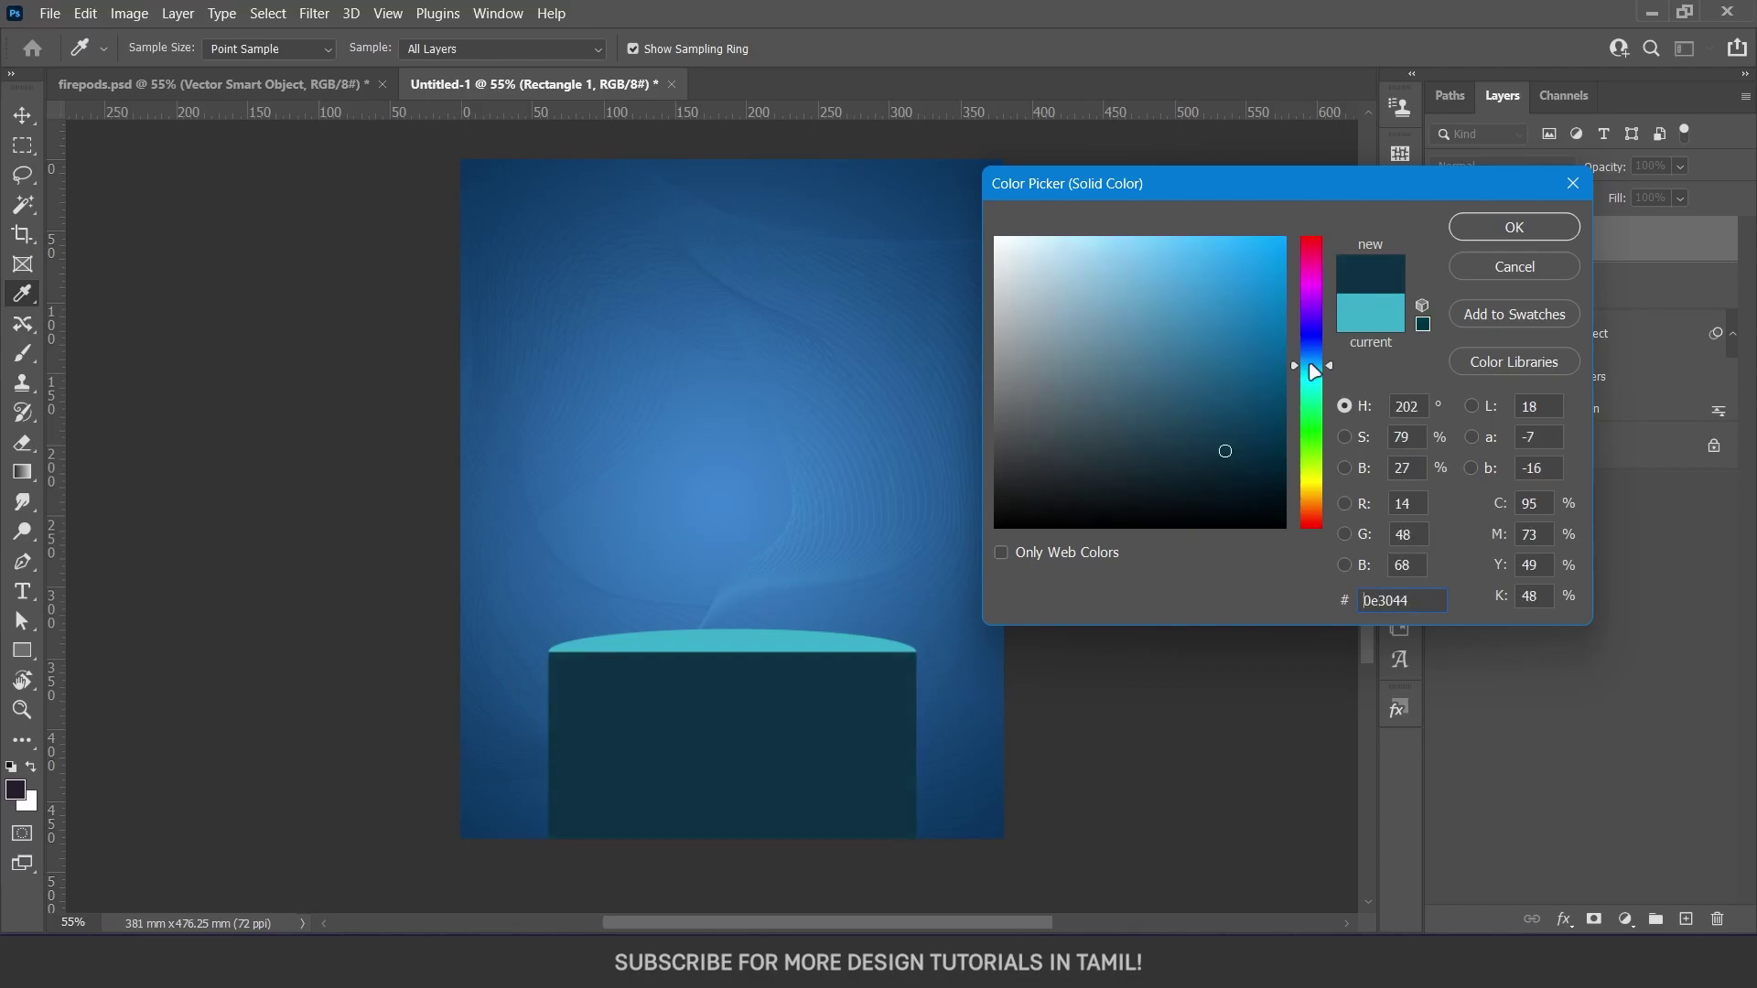
pyautogui.click(1522, 227)
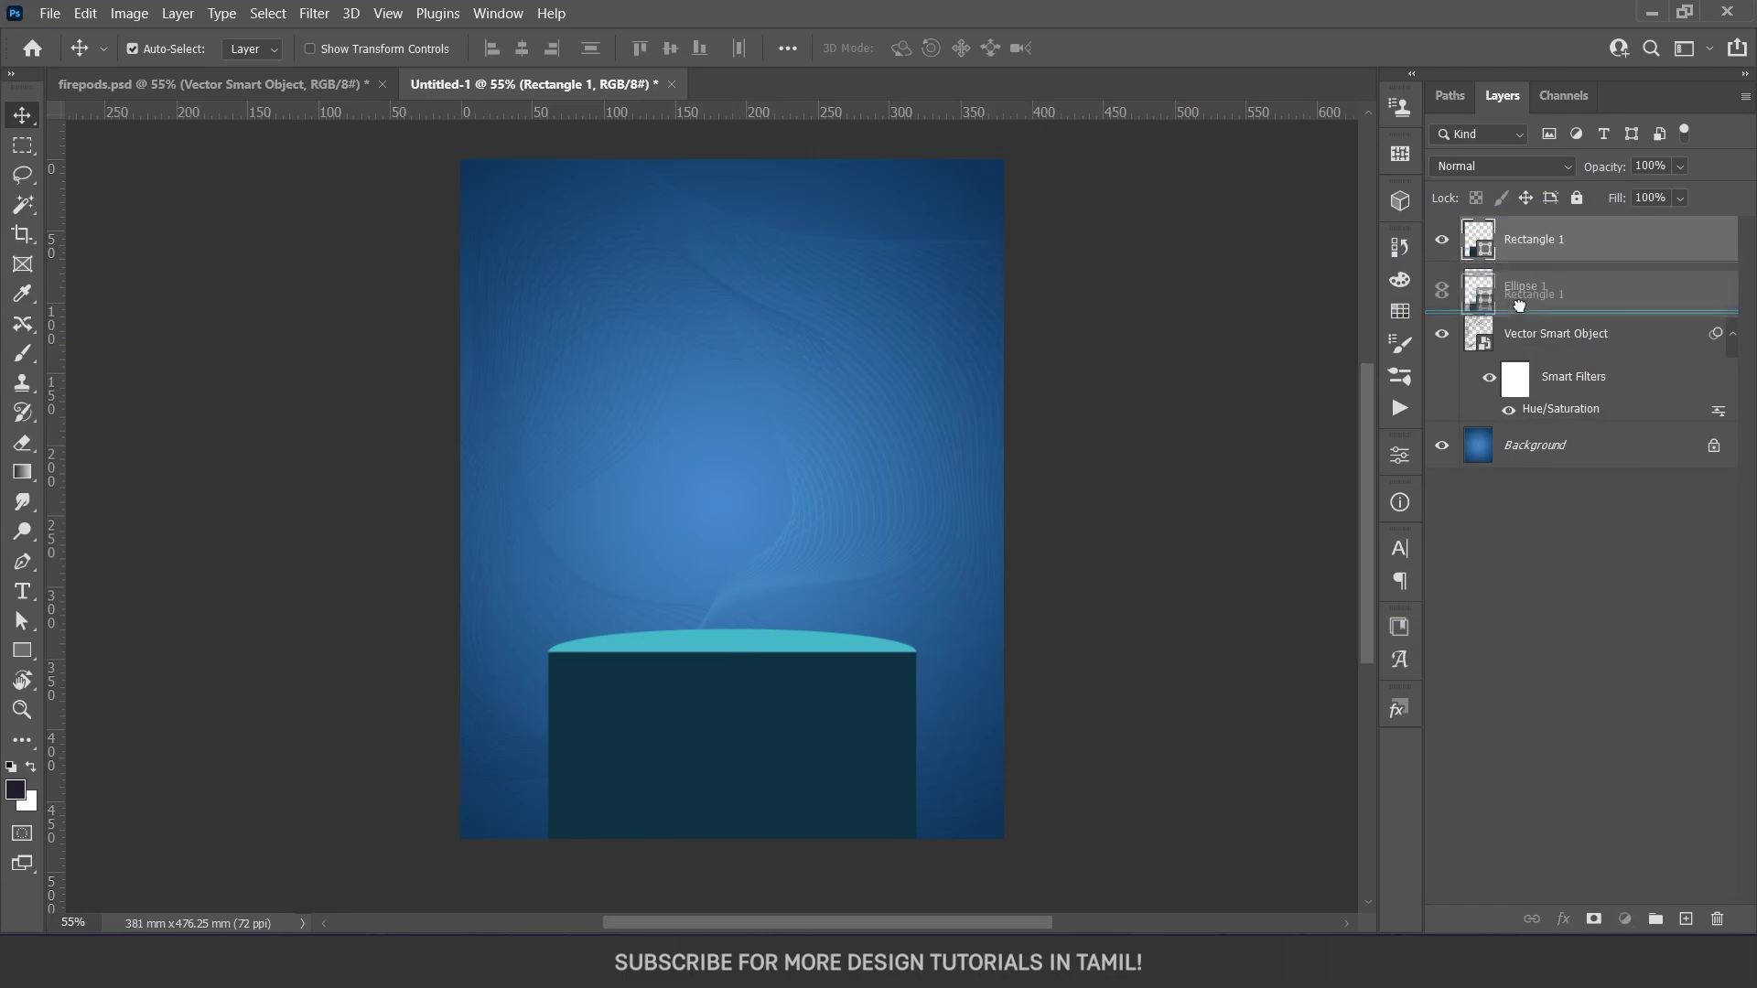
pyautogui.moveTo(1512, 255); pyautogui.dragTo(1521, 312)
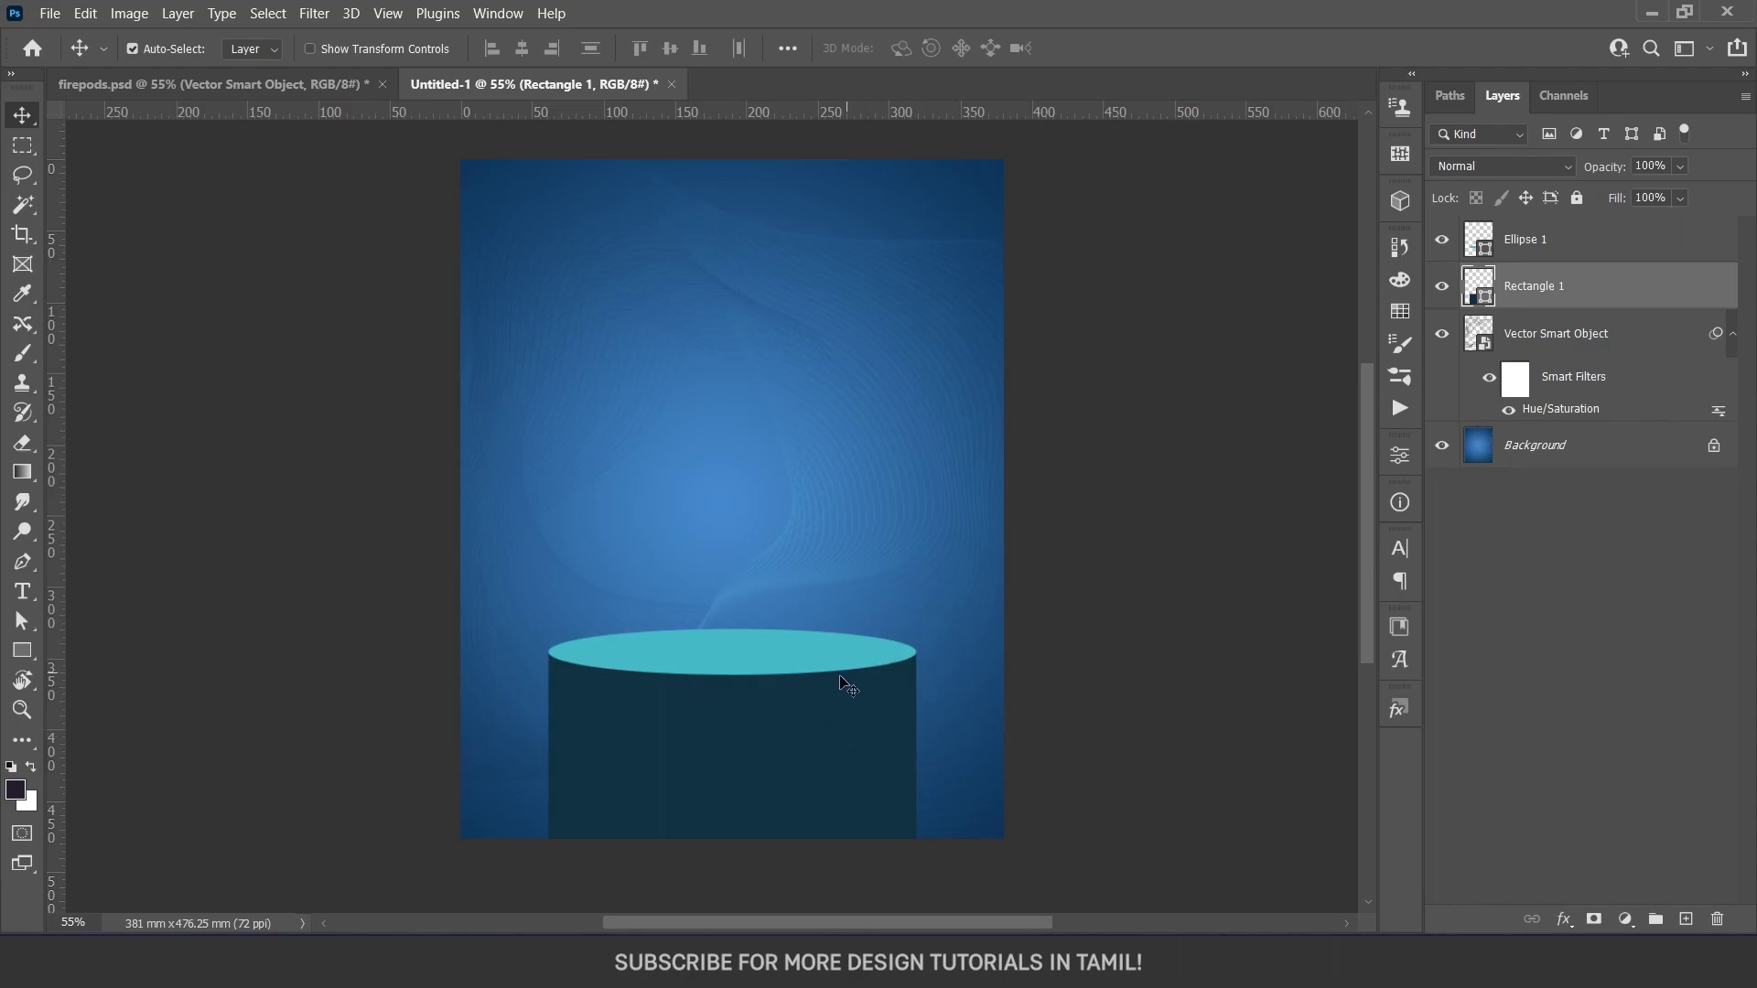
# Add a new layer clipped to the podium body rectangle
pyautogui.click(1686, 919)
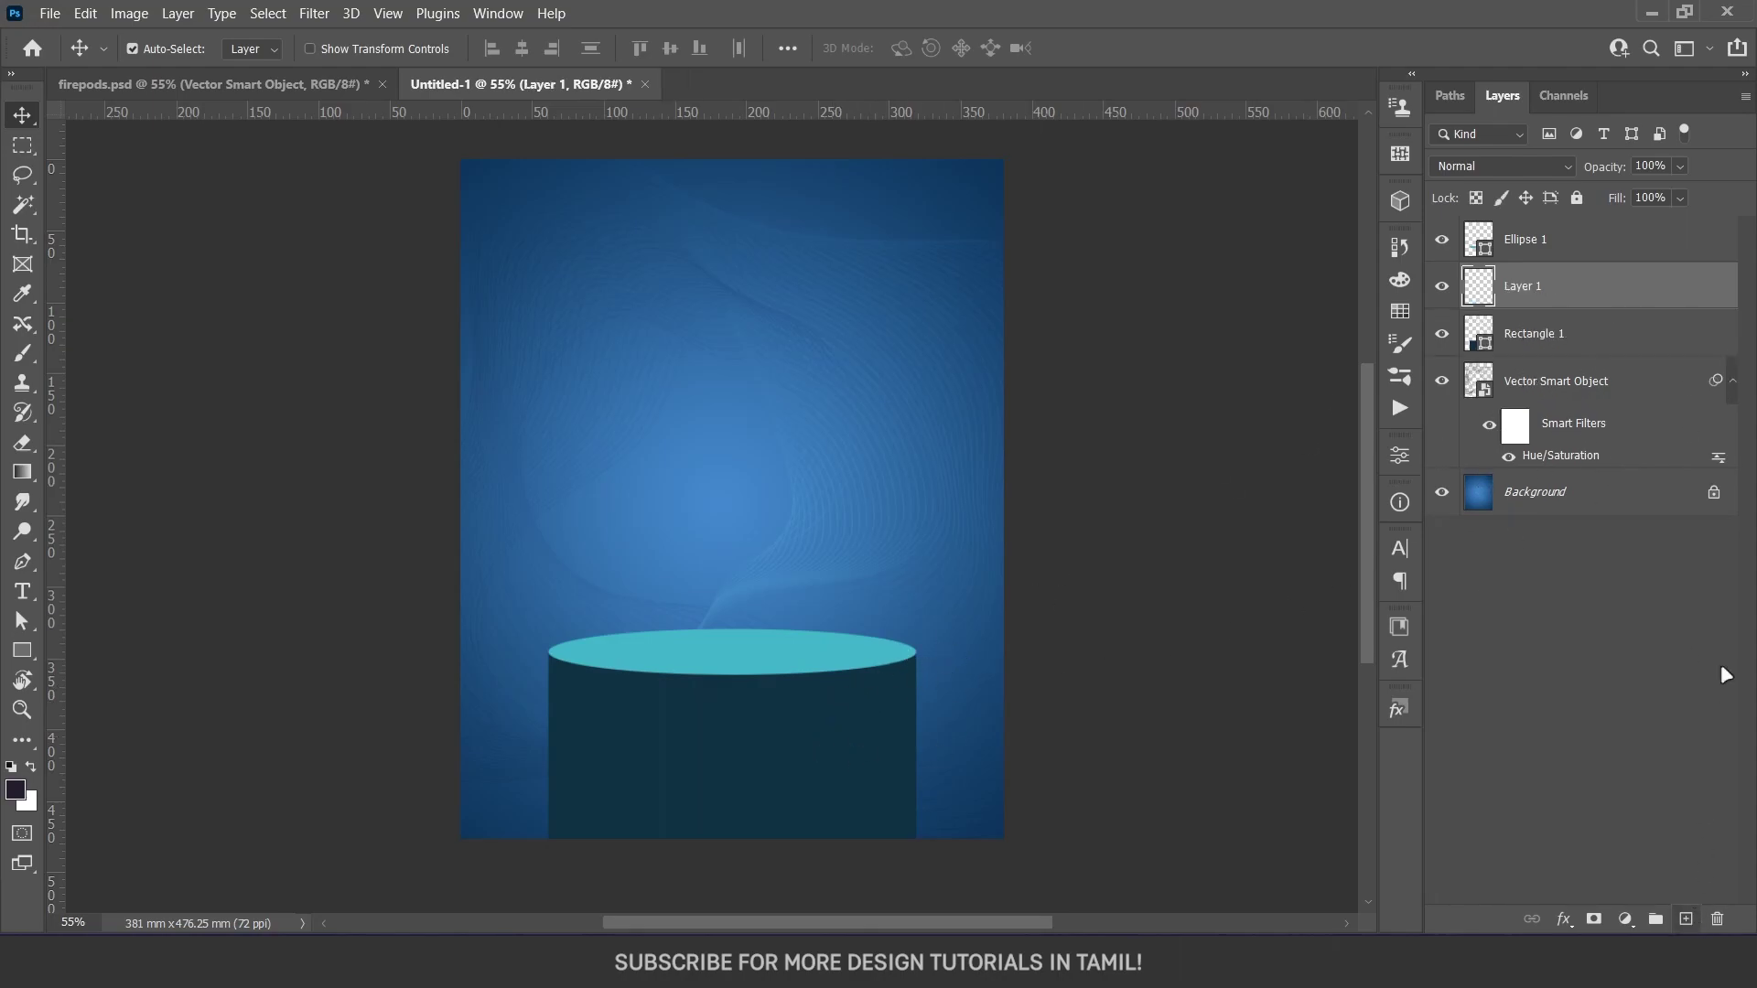
pyautogui.keyDown('alt'); pyautogui.click(1567, 309); pyautogui.keyUp('alt')
pyautogui.click(1442, 333)
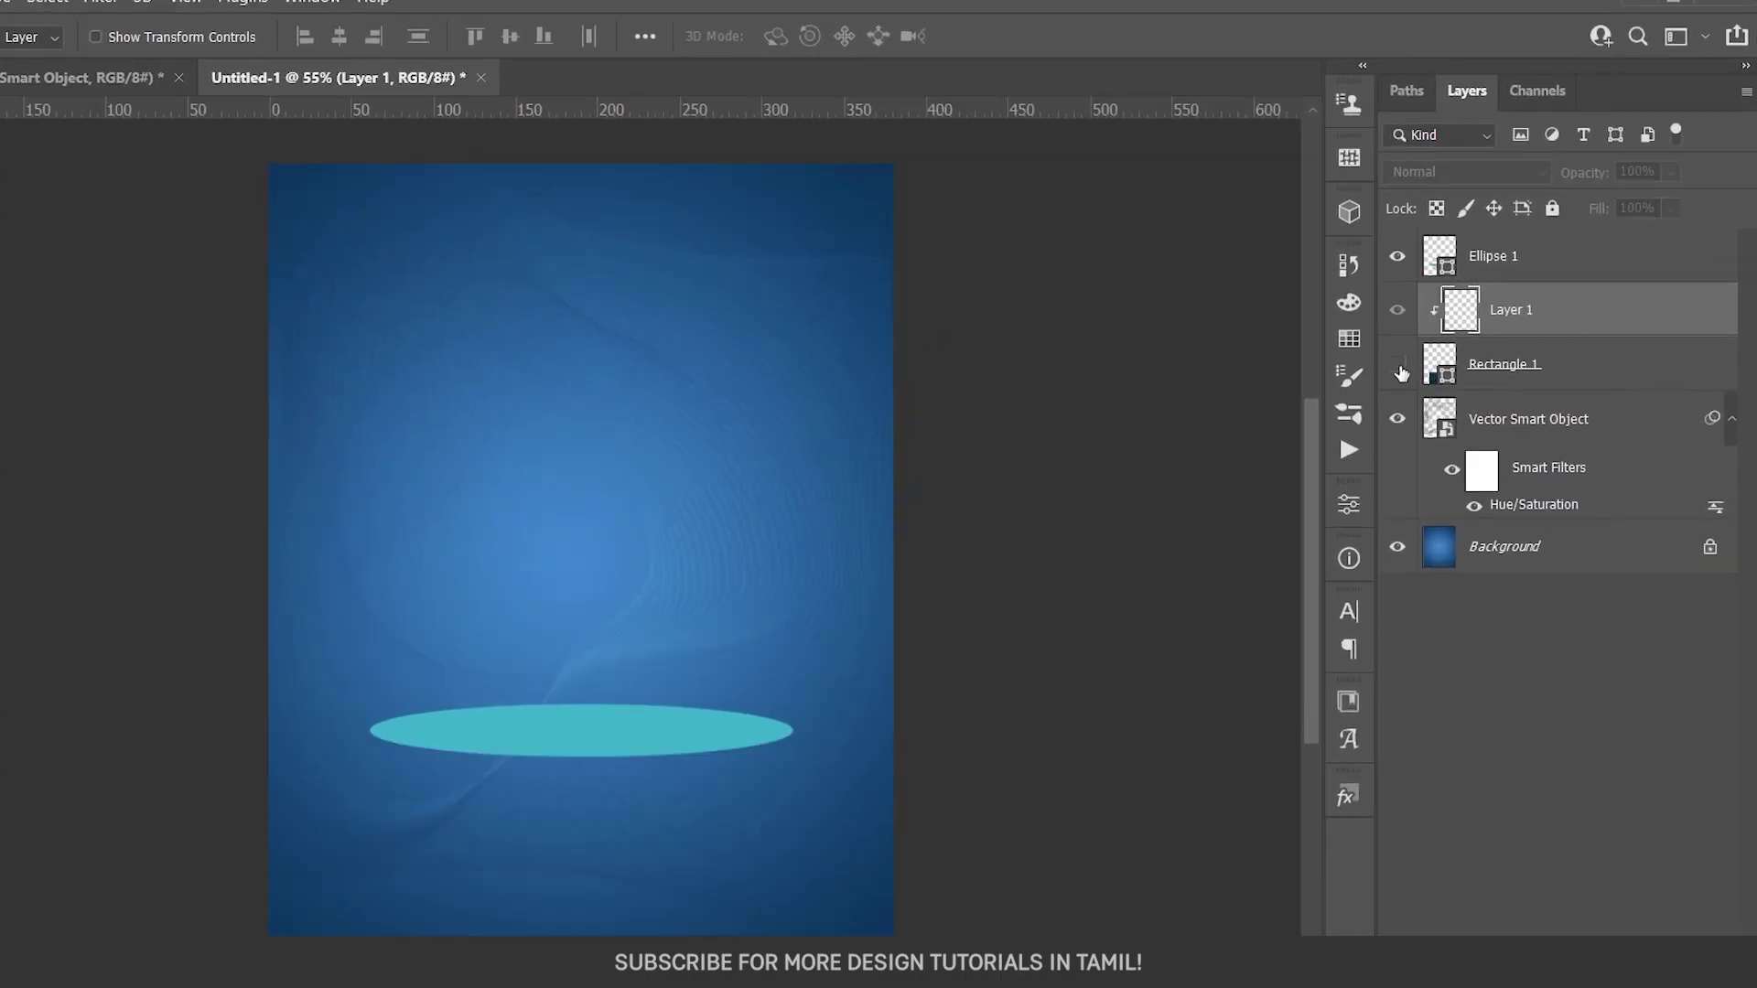
pyautogui.click(1398, 366)
# Paint soft cyan light across the body's middle using a ~518 px Soft Round brush
pyautogui.press('b')
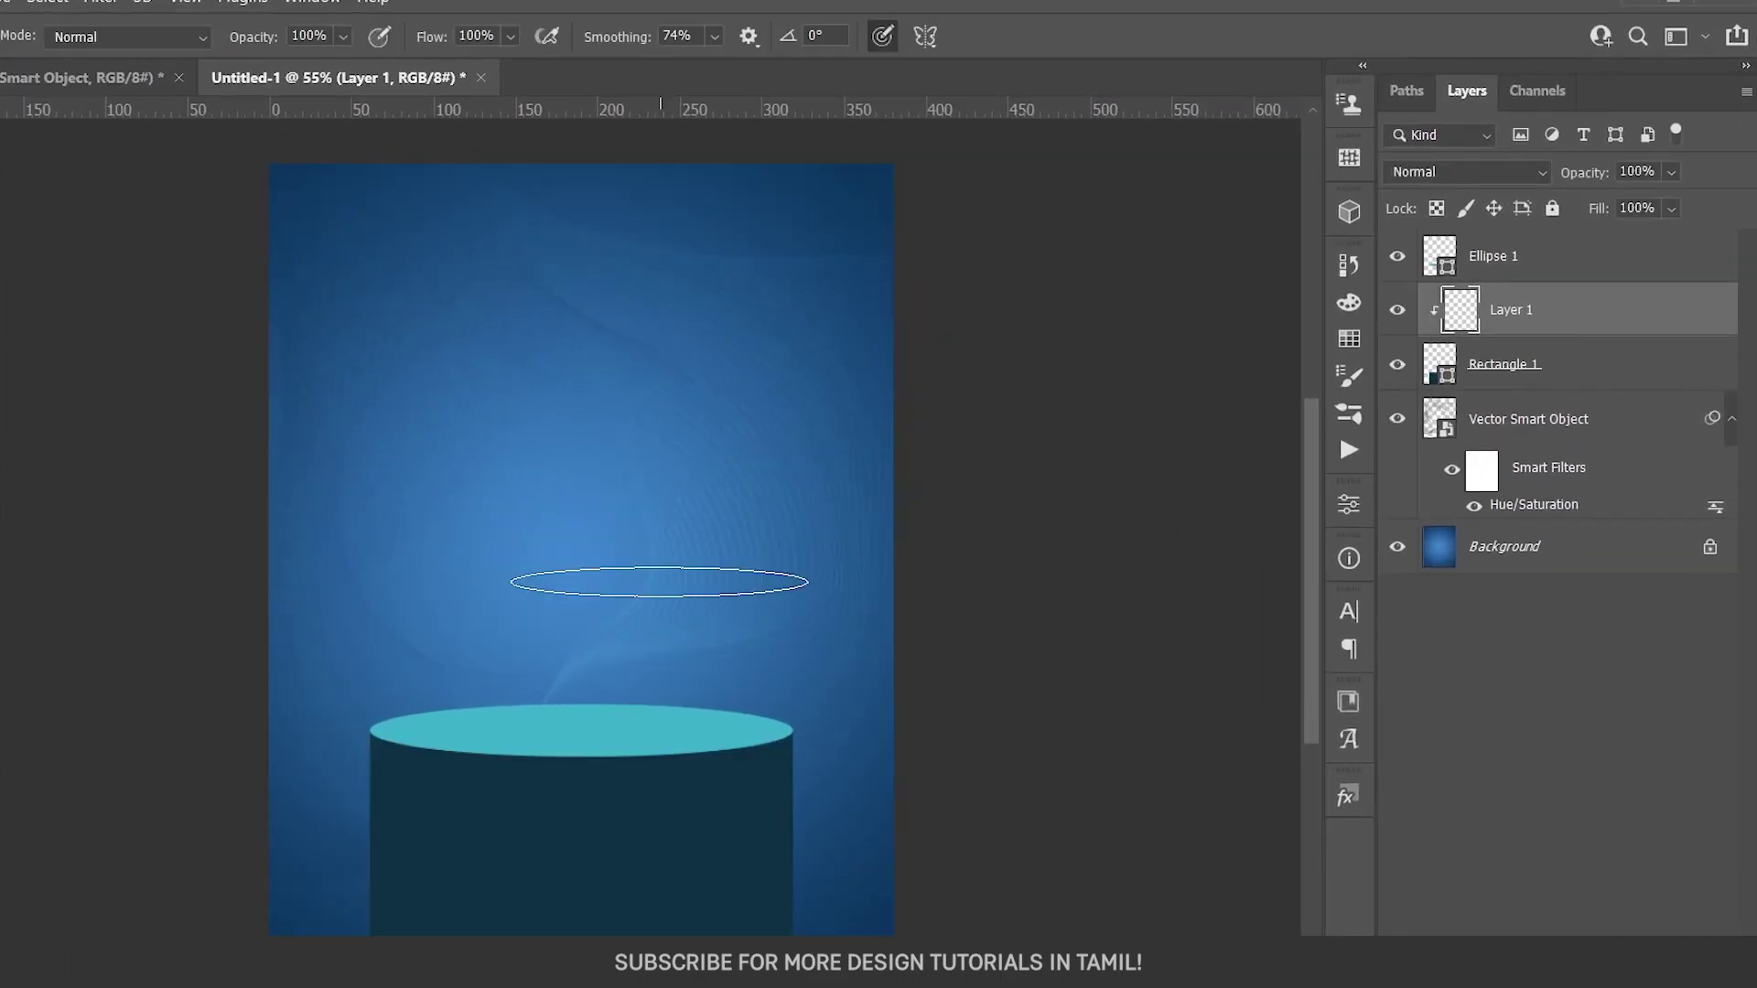
pyautogui.rightClick(580, 522)
pyautogui.click(901, 737)
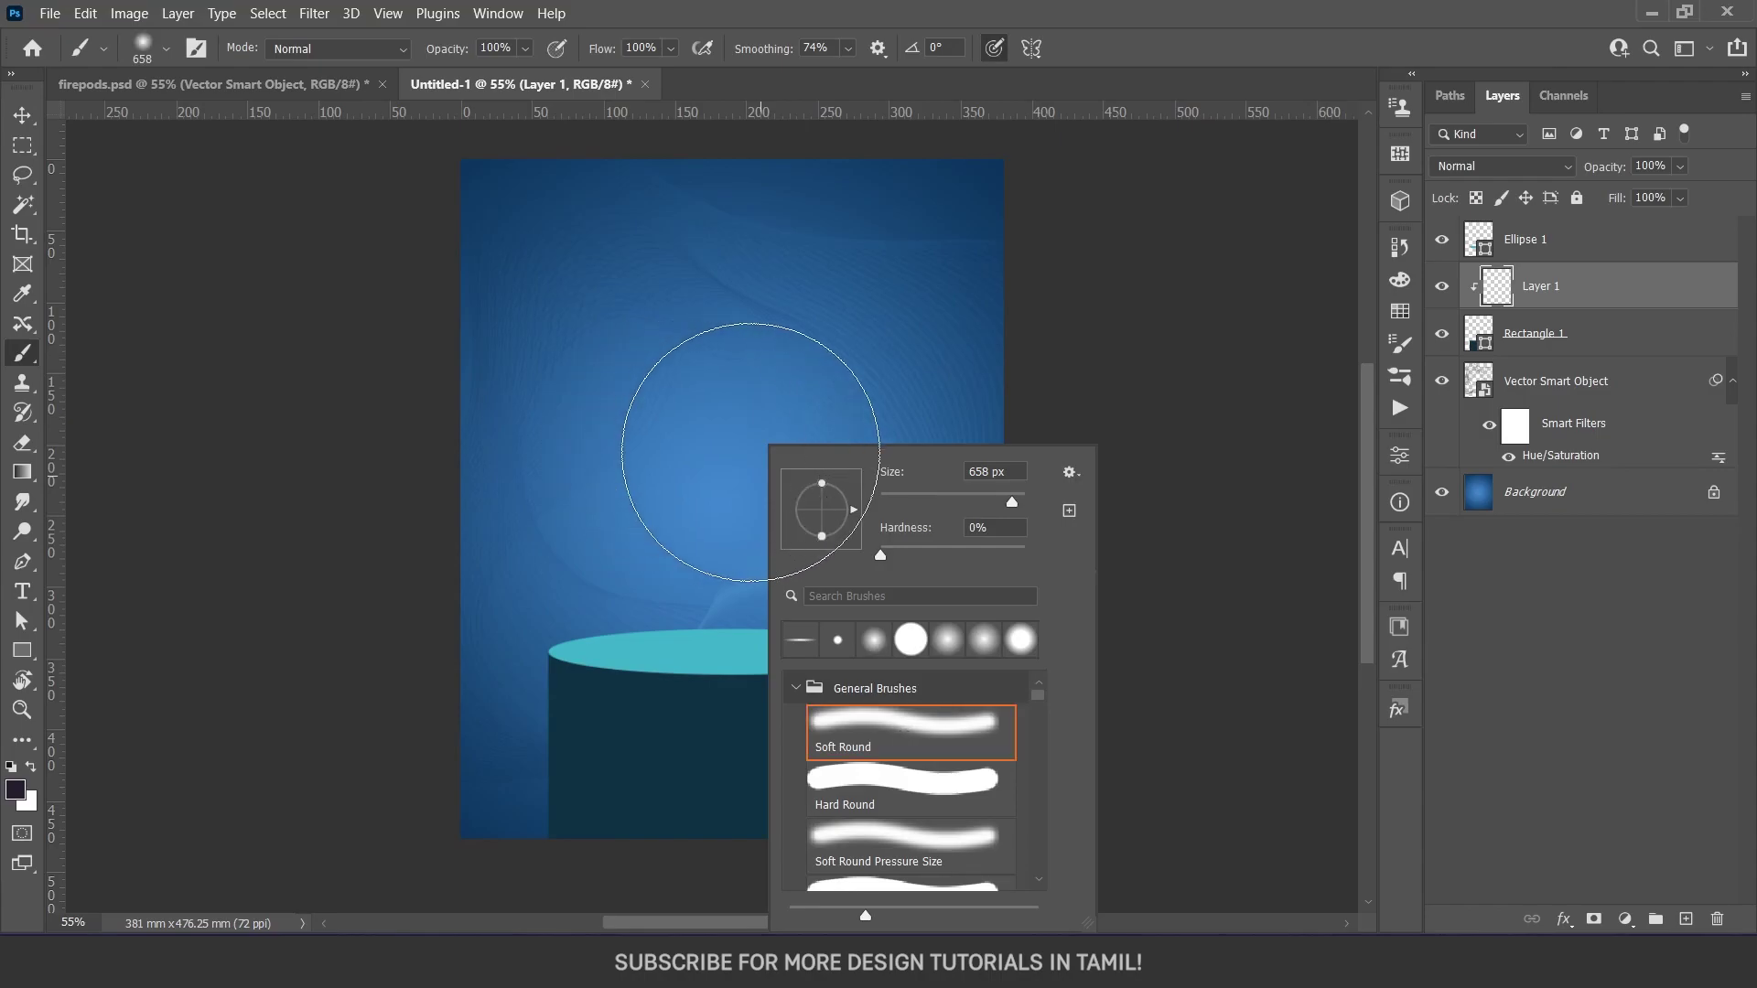
pyautogui.keyDown('alt'); pyautogui.click(750, 658); pyautogui.keyUp('alt')
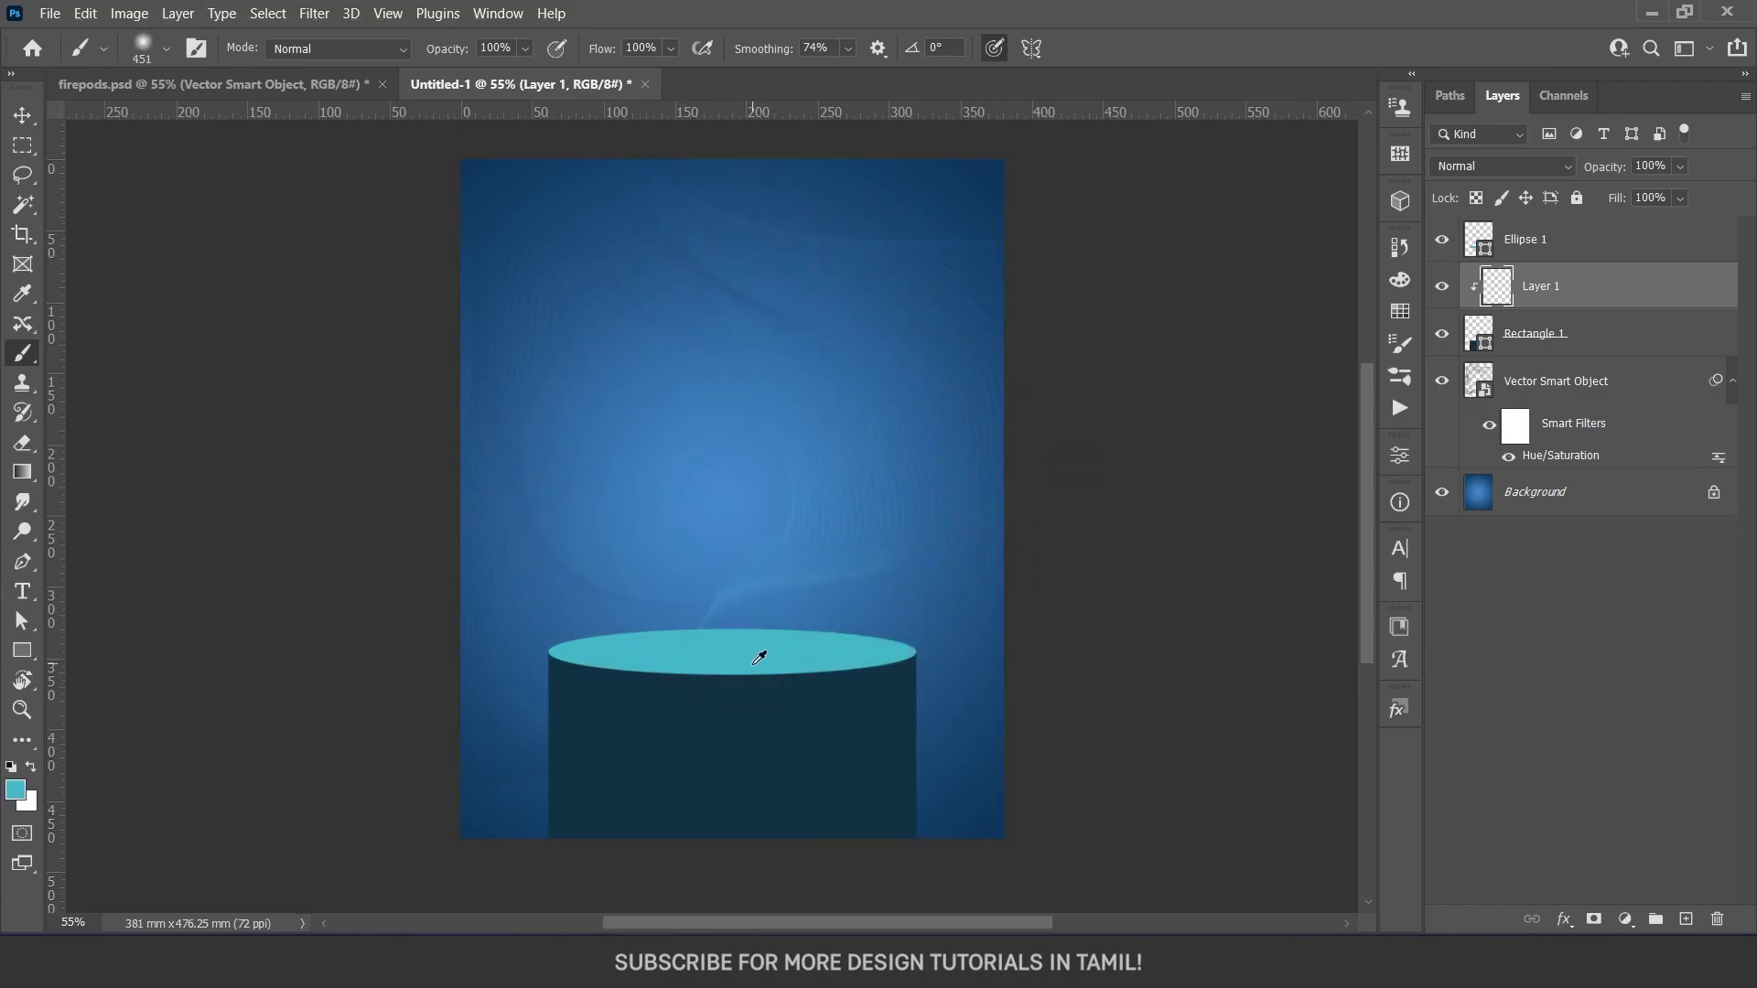
pyautogui.moveTo(751, 672); pyautogui.dragTo(811, 672)
pyautogui.scroll(-1, 745, 596)
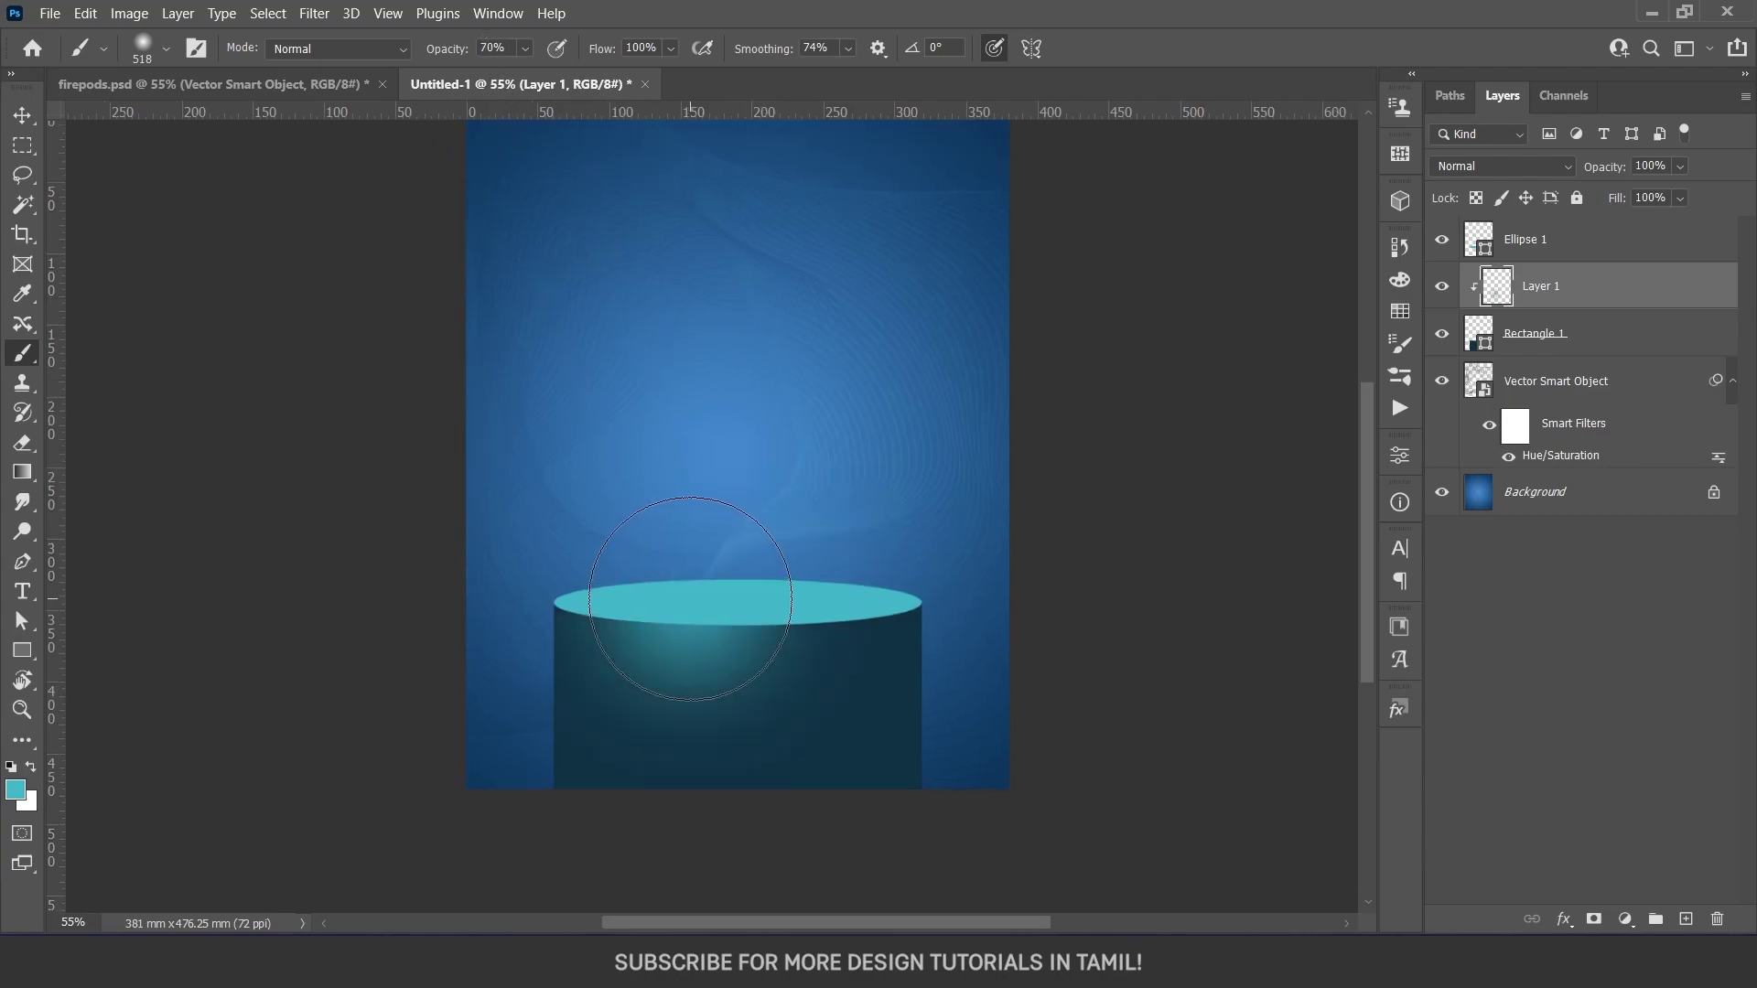
pyautogui.moveTo(659, 640)
pyautogui.mouseDown()
pyautogui.moveTo(677, 751)
pyautogui.moveTo(732, 760)
pyautogui.mouseUp()
pyautogui.moveTo(787, 636); pyautogui.dragTo(784, 585)
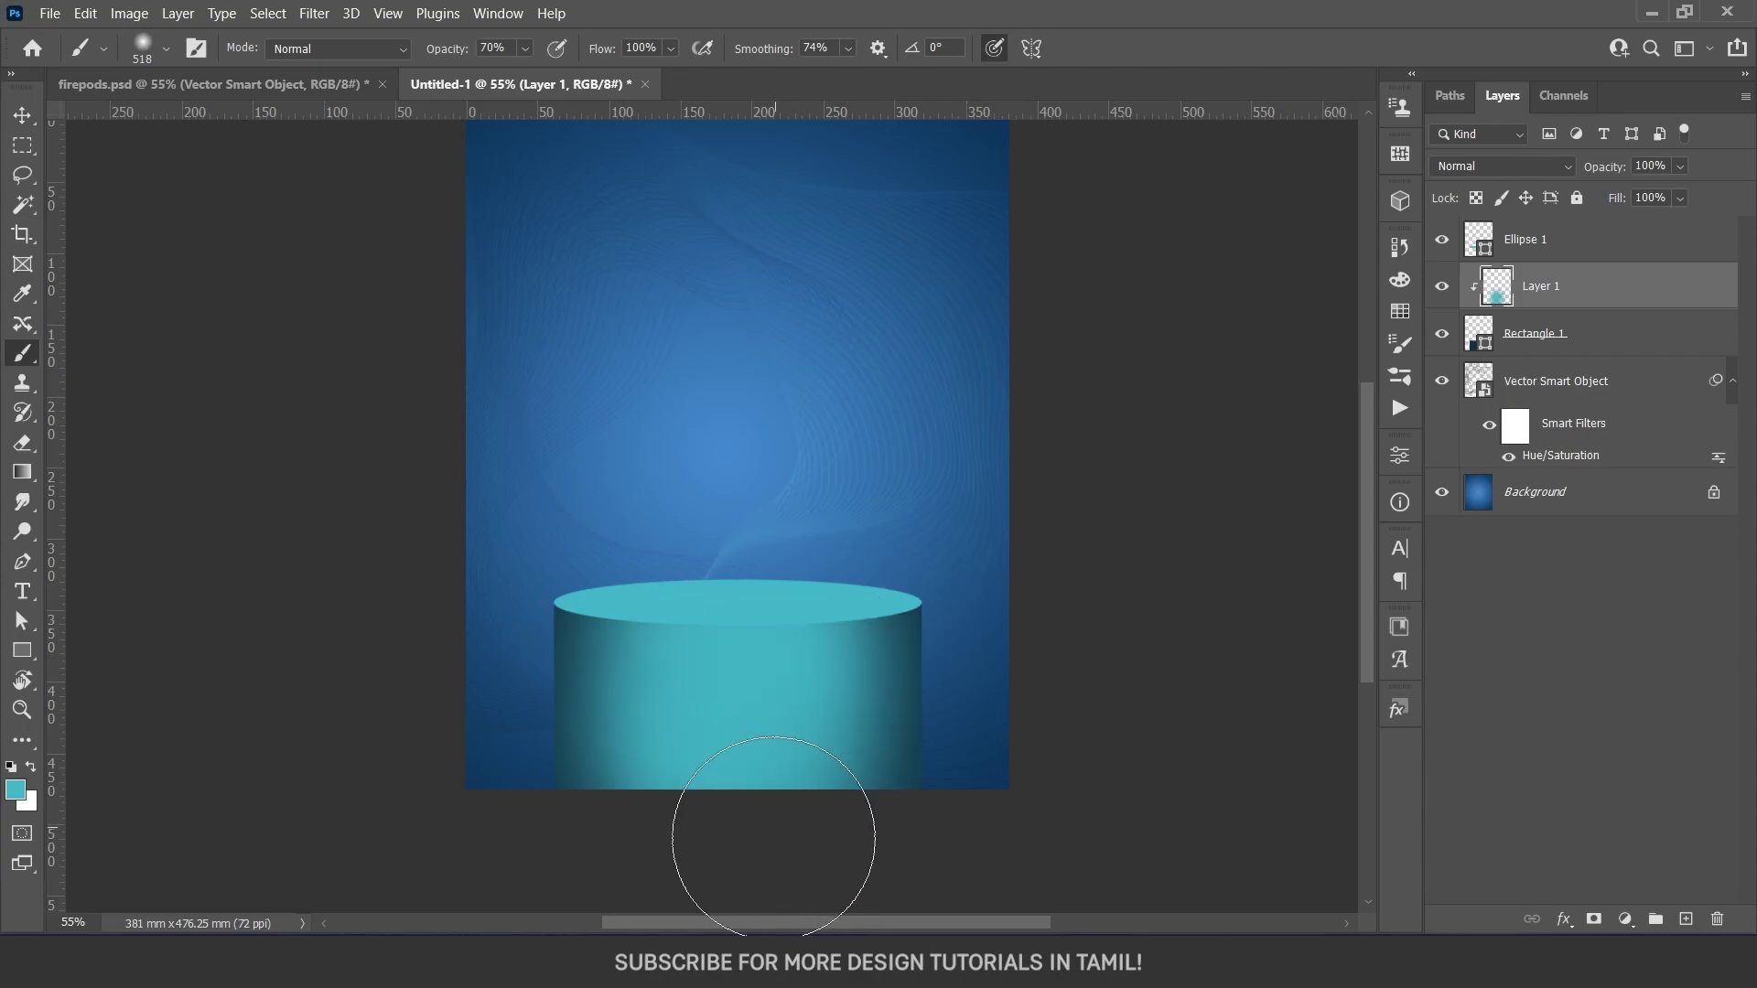
pyautogui.moveTo(737, 843); pyautogui.dragTo(788, 816)
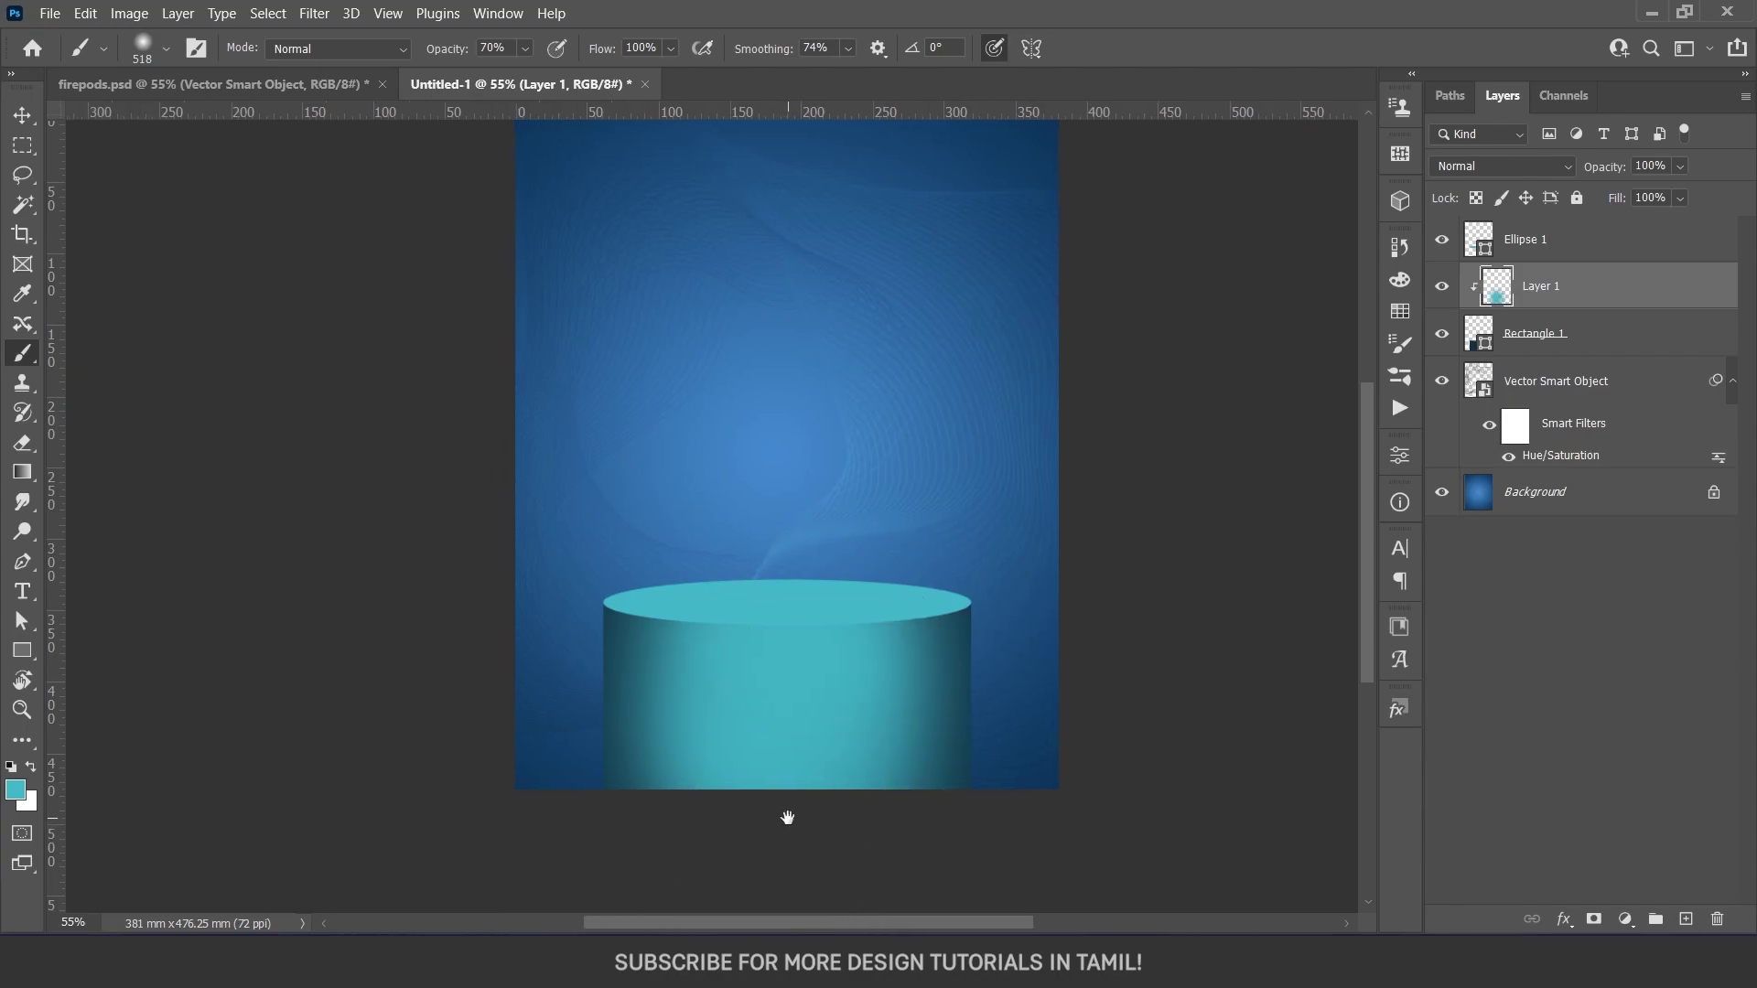
pyautogui.hotkey('ctrl', 'z')
pyautogui.moveTo(843, 549)
pyautogui.mouseDown()
pyautogui.moveTo(878, 659)
pyautogui.moveTo(803, 823)
pyautogui.mouseUp()
# Select the ellipse top layer and add a new layer above it
pyautogui.press('v')
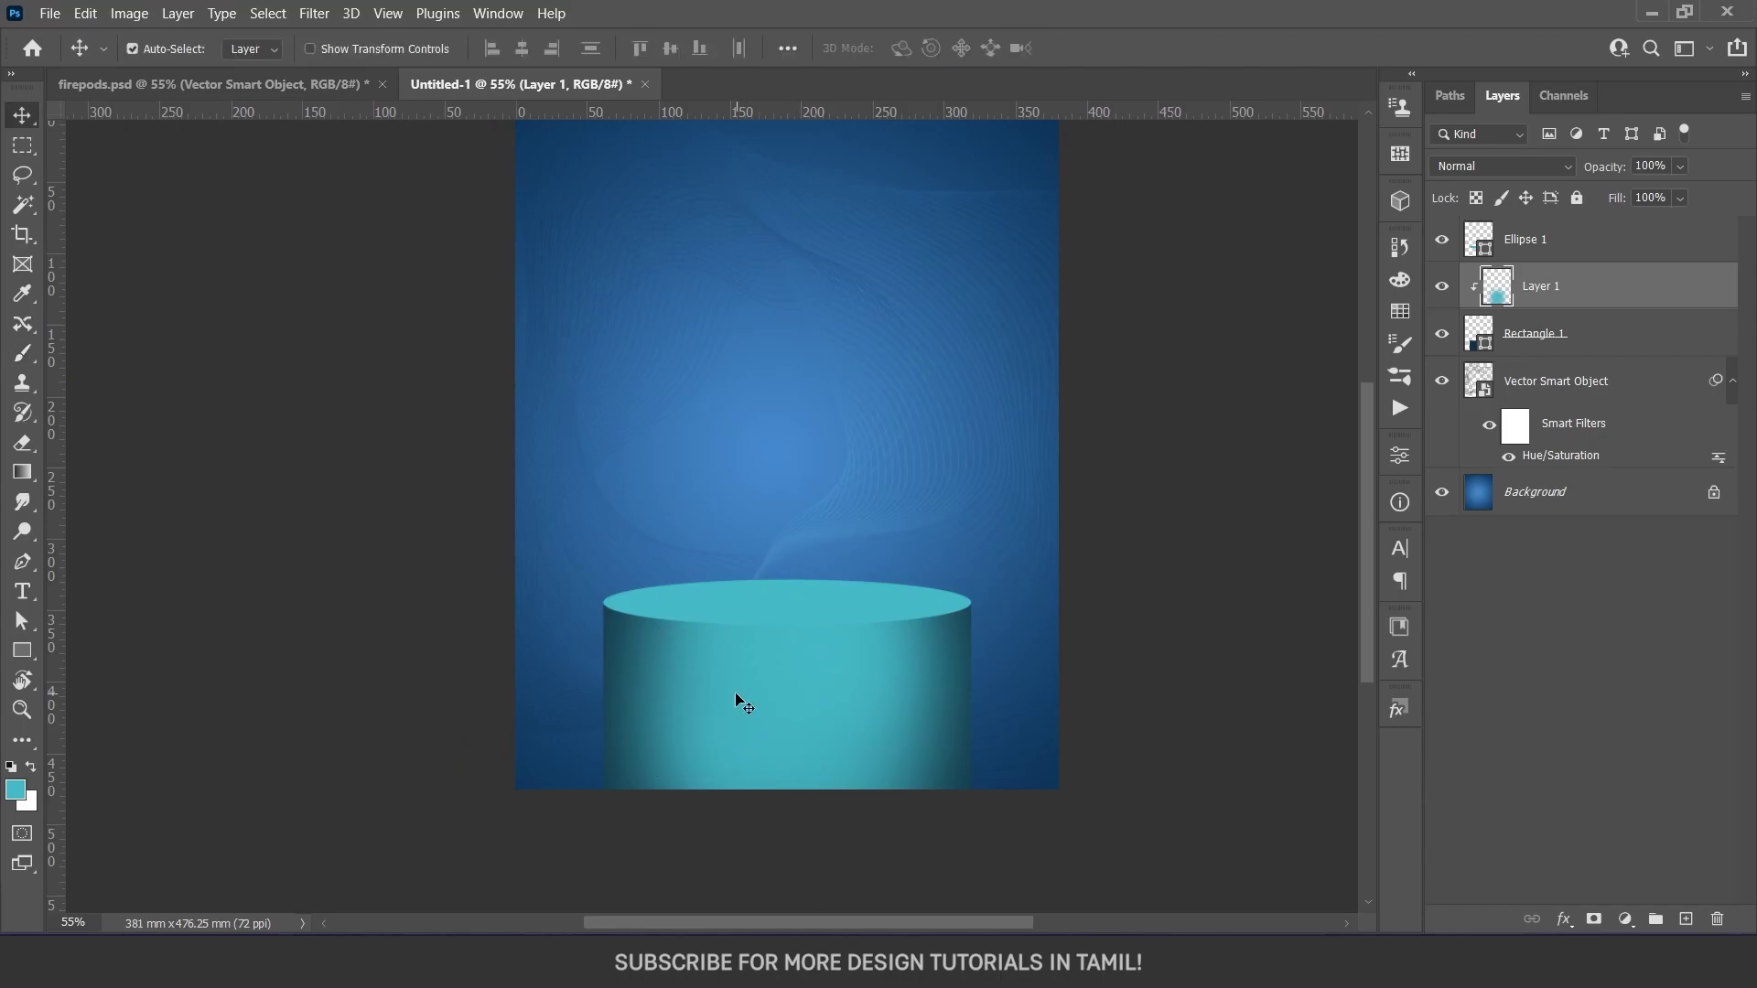
pyautogui.scroll(2, 785, 618)
pyautogui.click(793, 592)
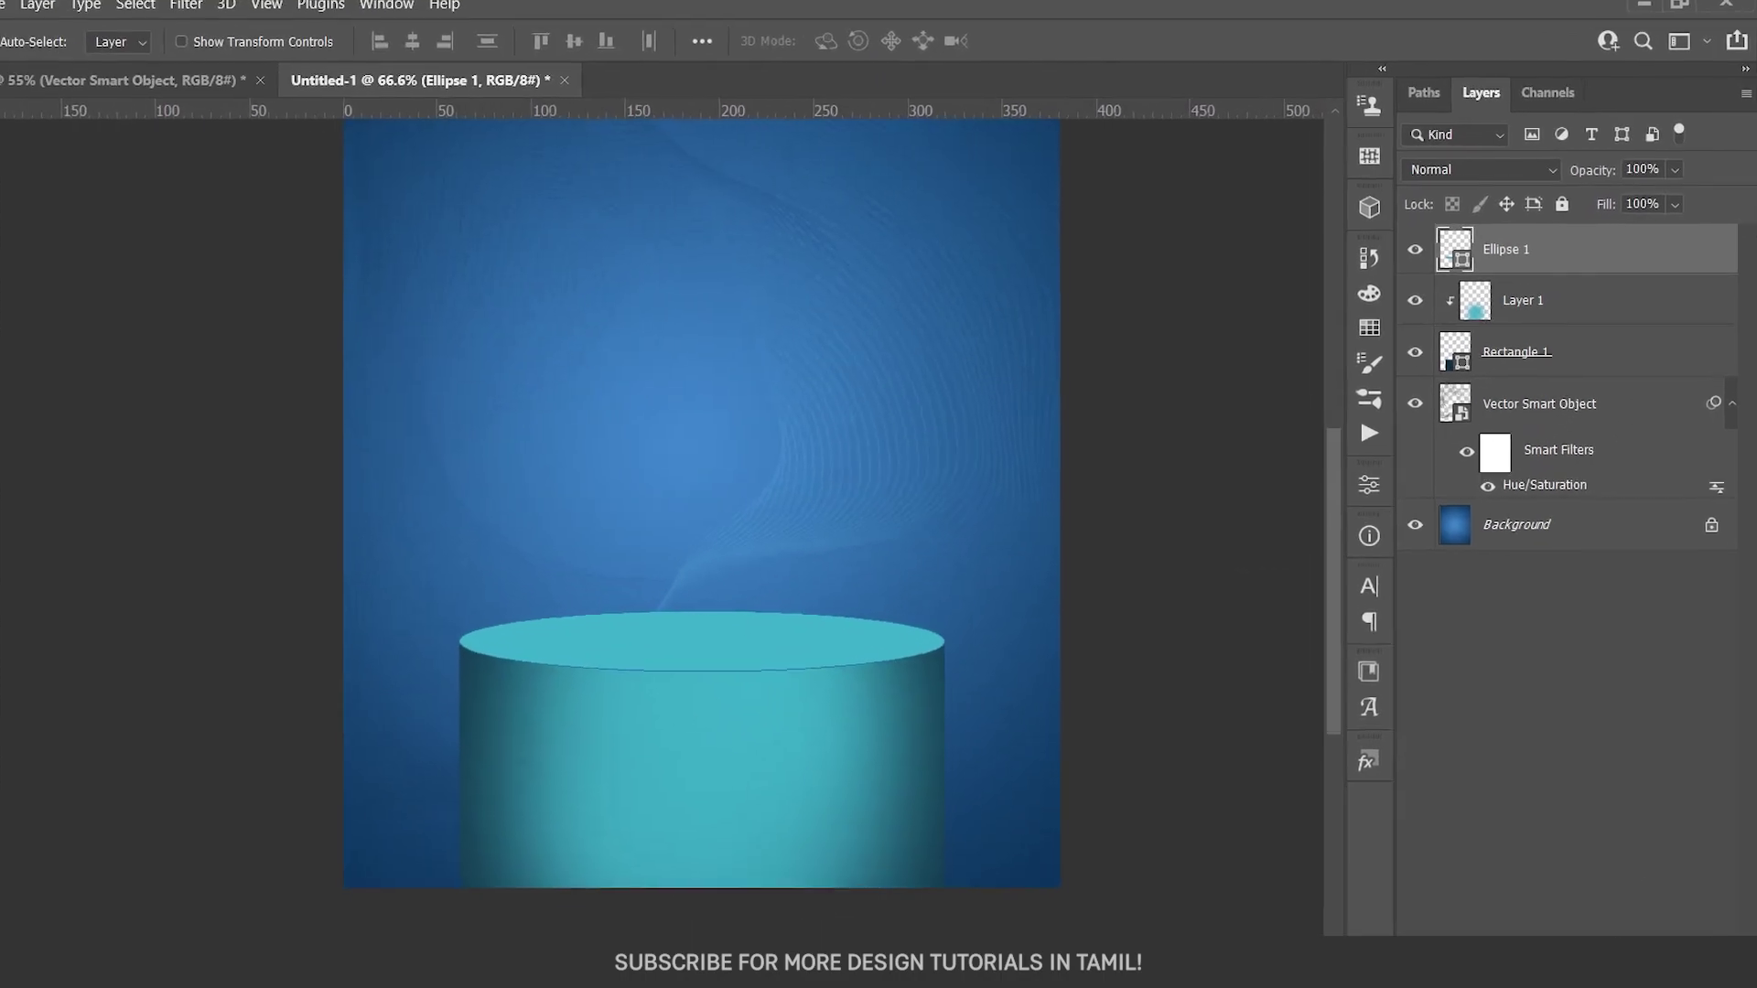
pyautogui.click(1685, 919)
# Clip the new layer to the ellipse and paint a light cyan #73d7ec highlight on its left
pyautogui.keyDown('alt'); pyautogui.click(1556, 283); pyautogui.keyUp('alt')
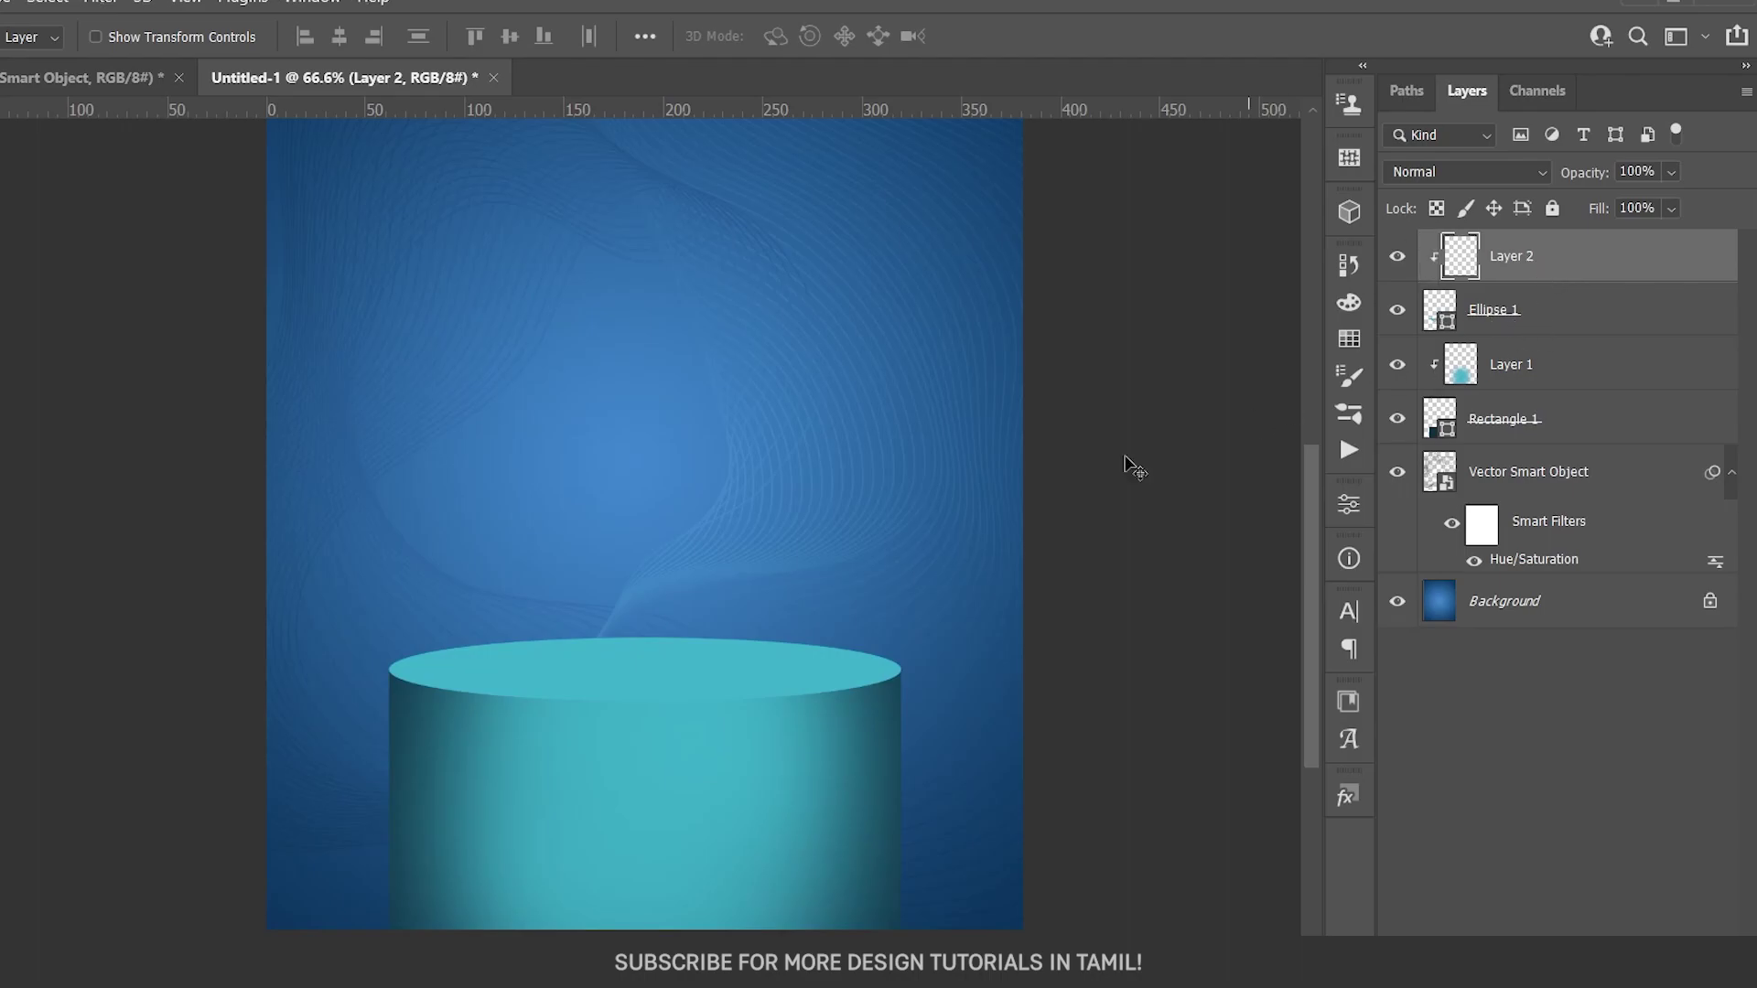
pyautogui.press('b')
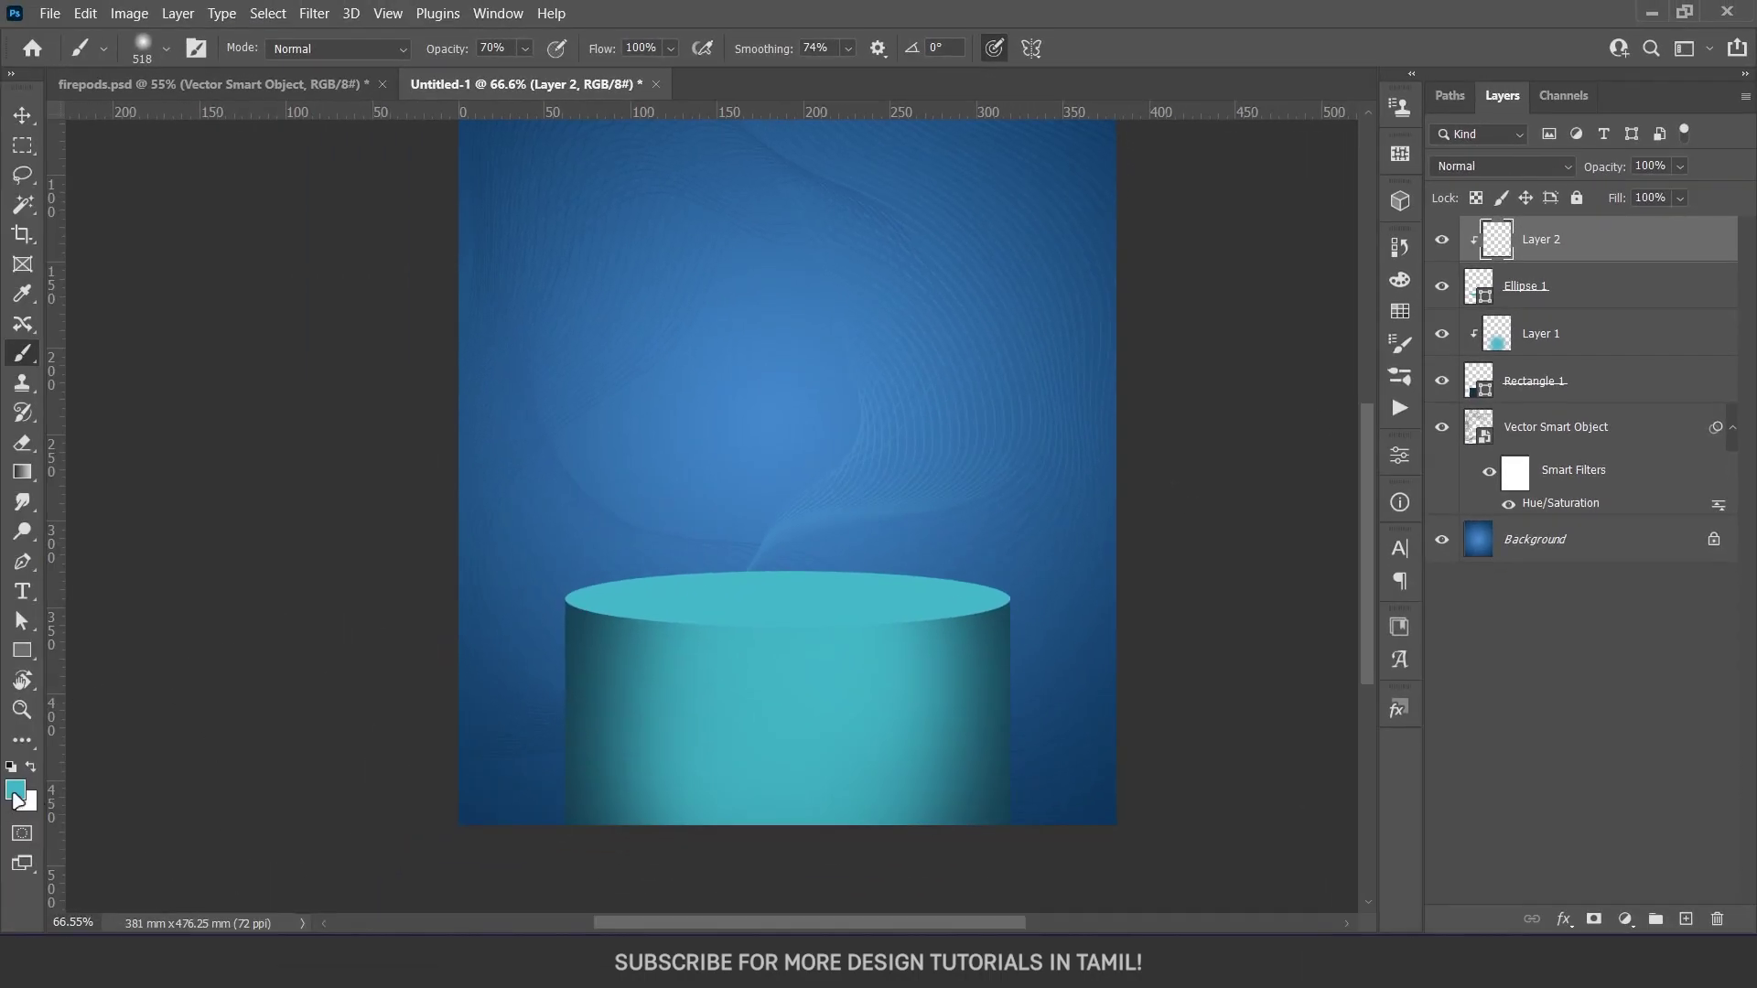
pyautogui.click(15, 789)
pyautogui.moveTo(1238, 317); pyautogui.dragTo(1142, 256)
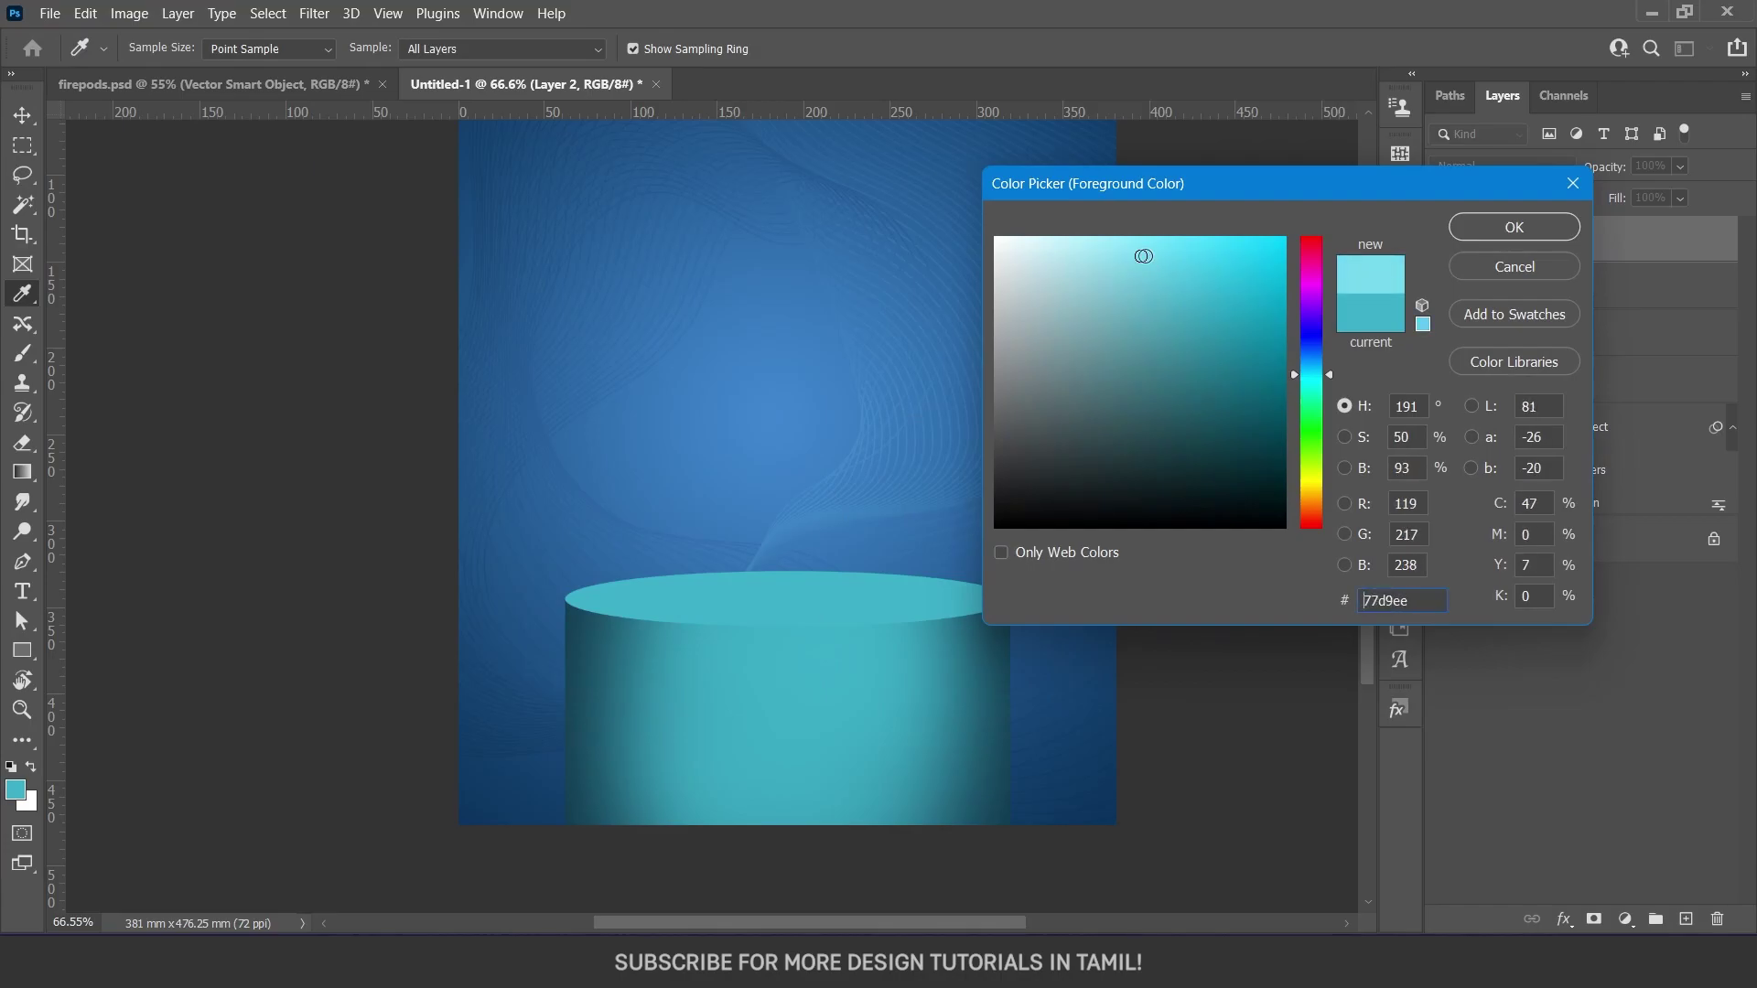
pyautogui.click(1514, 227)
pyautogui.moveTo(569, 558); pyautogui.dragTo(716, 607)
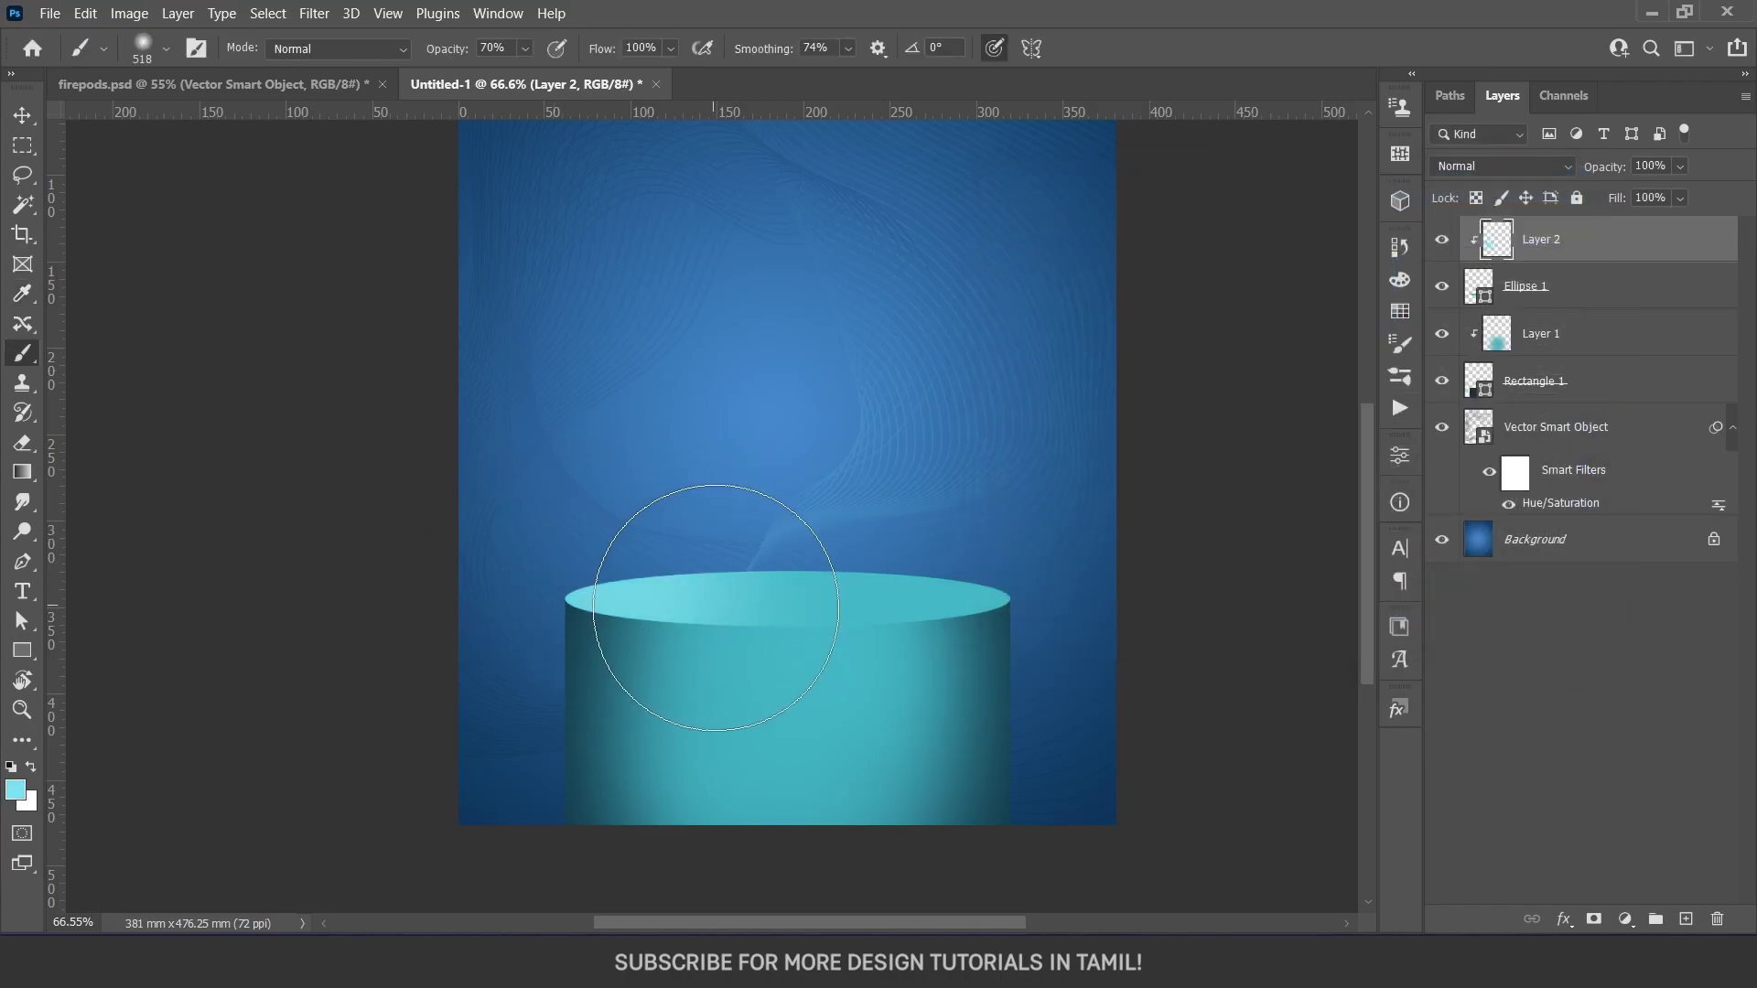
# Narrow the body's cyan shading layer to about 94% width
pyautogui.press('v')
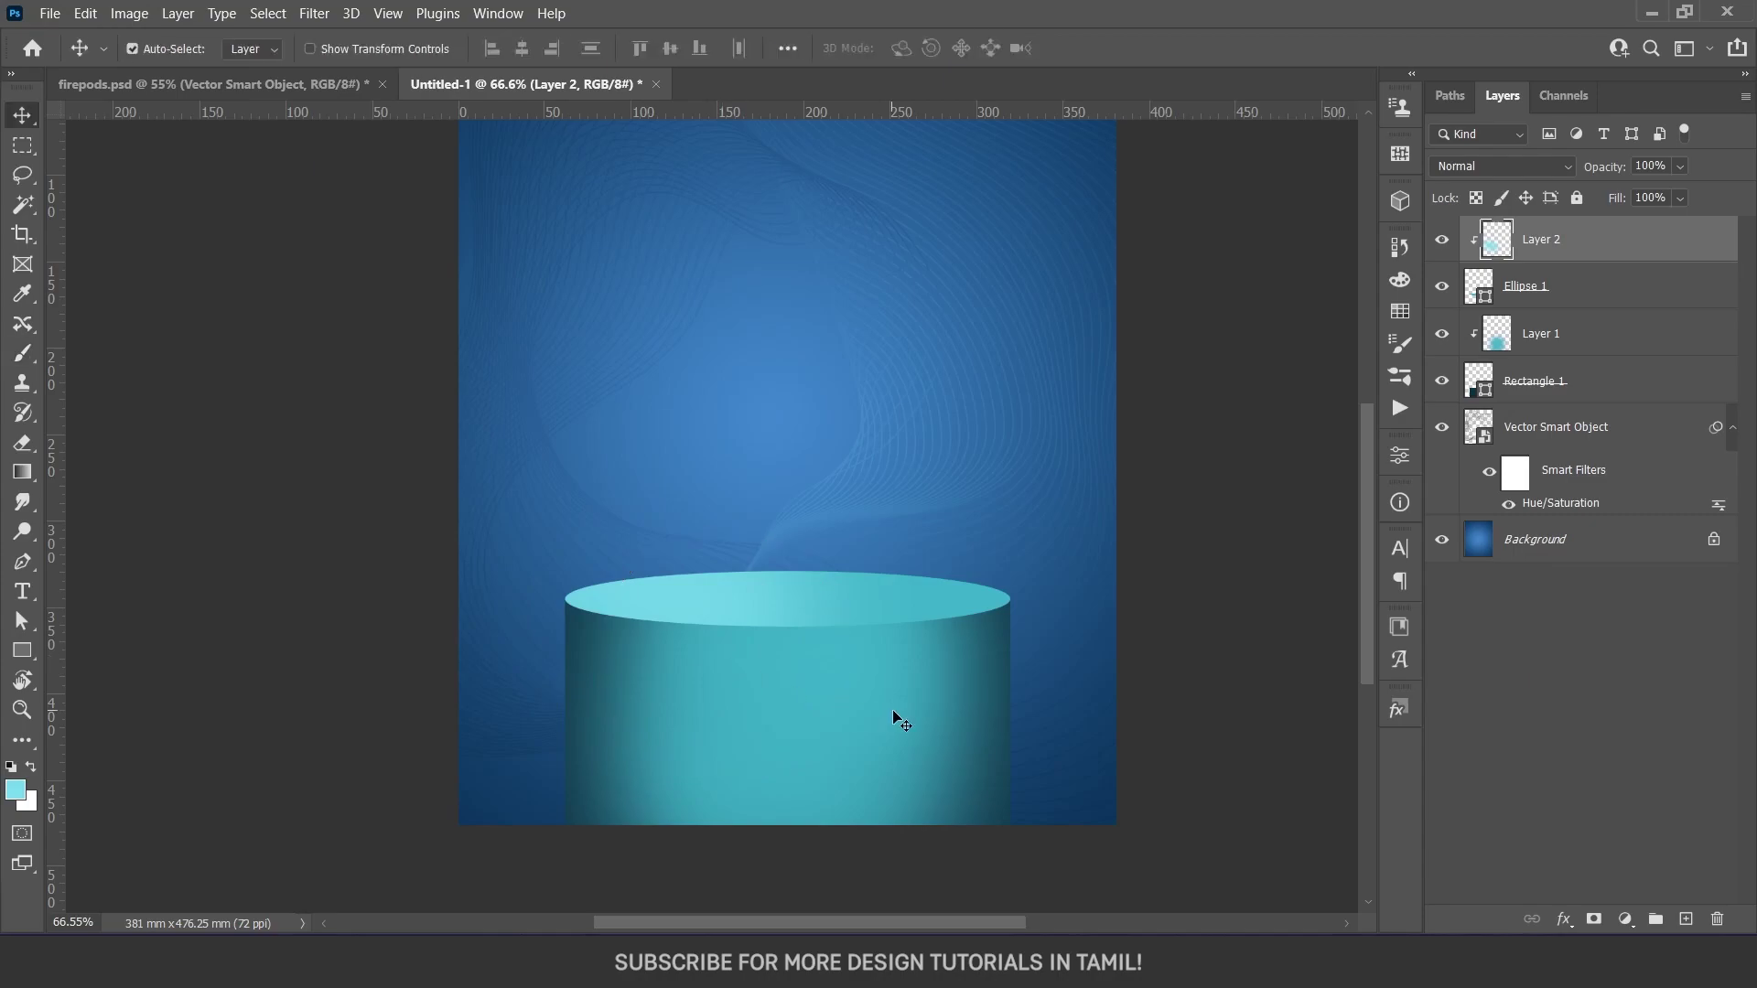
pyautogui.click(917, 738)
pyautogui.hotkey('ctrl', 't')
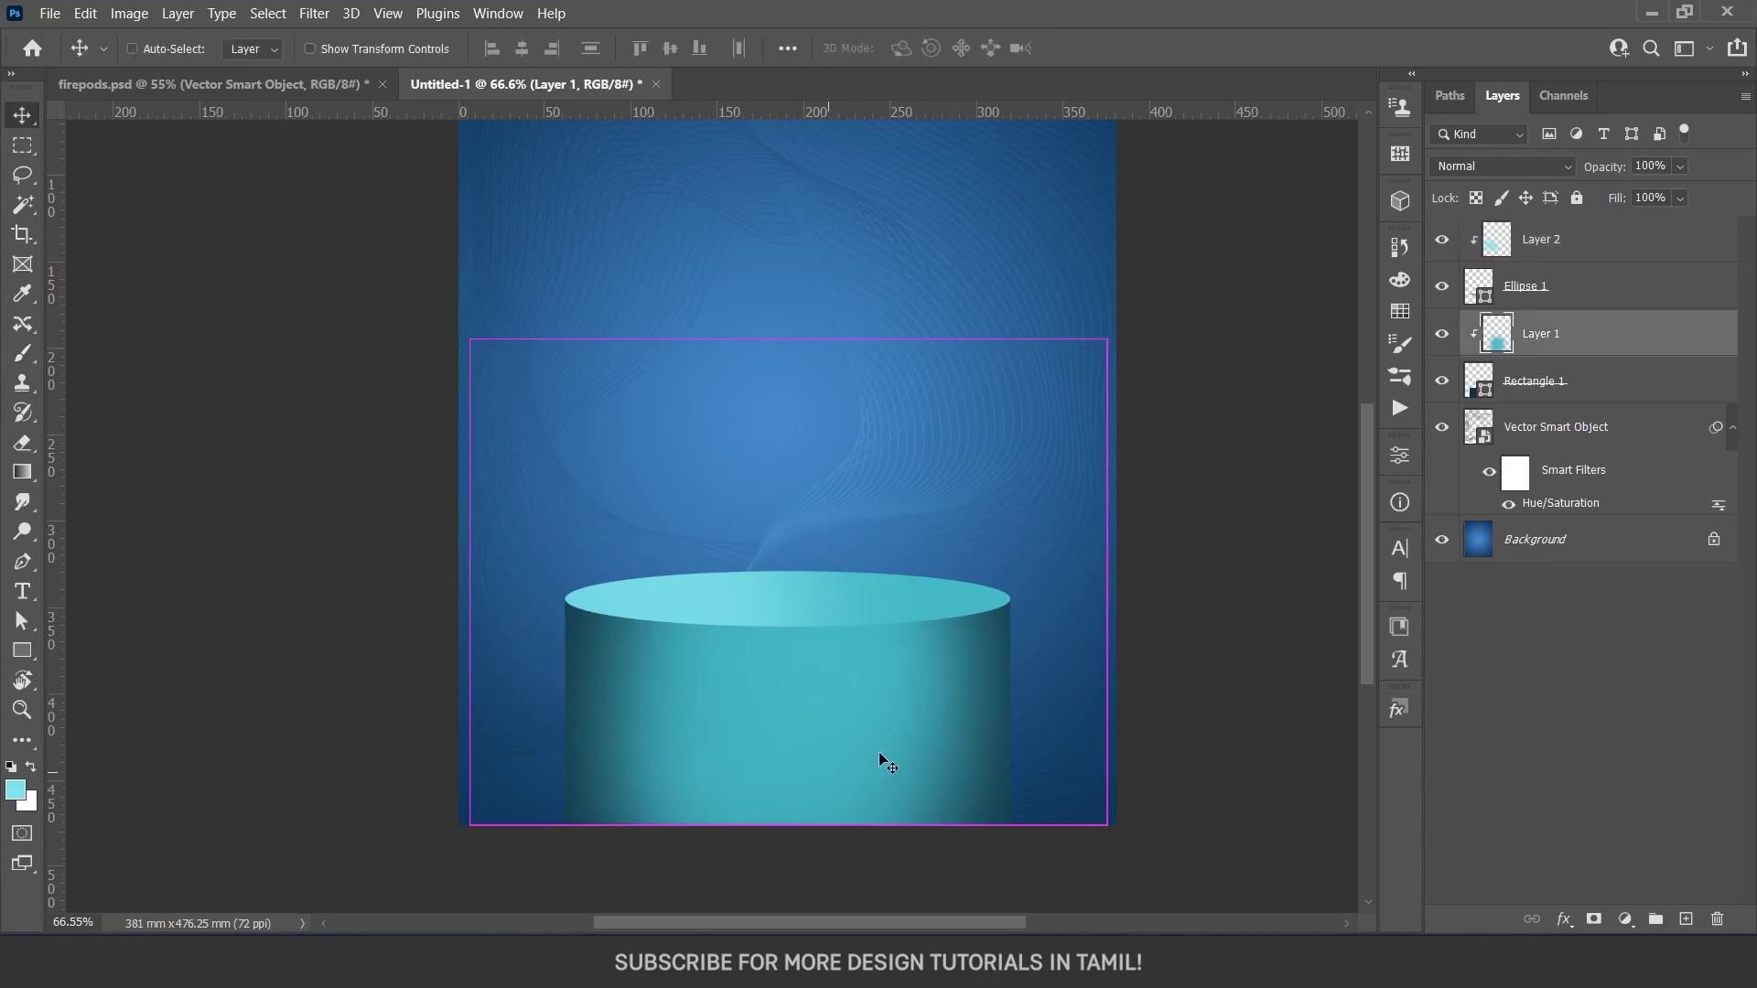
pyautogui.moveTo(1106, 584); pyautogui.dragTo(1086, 593)
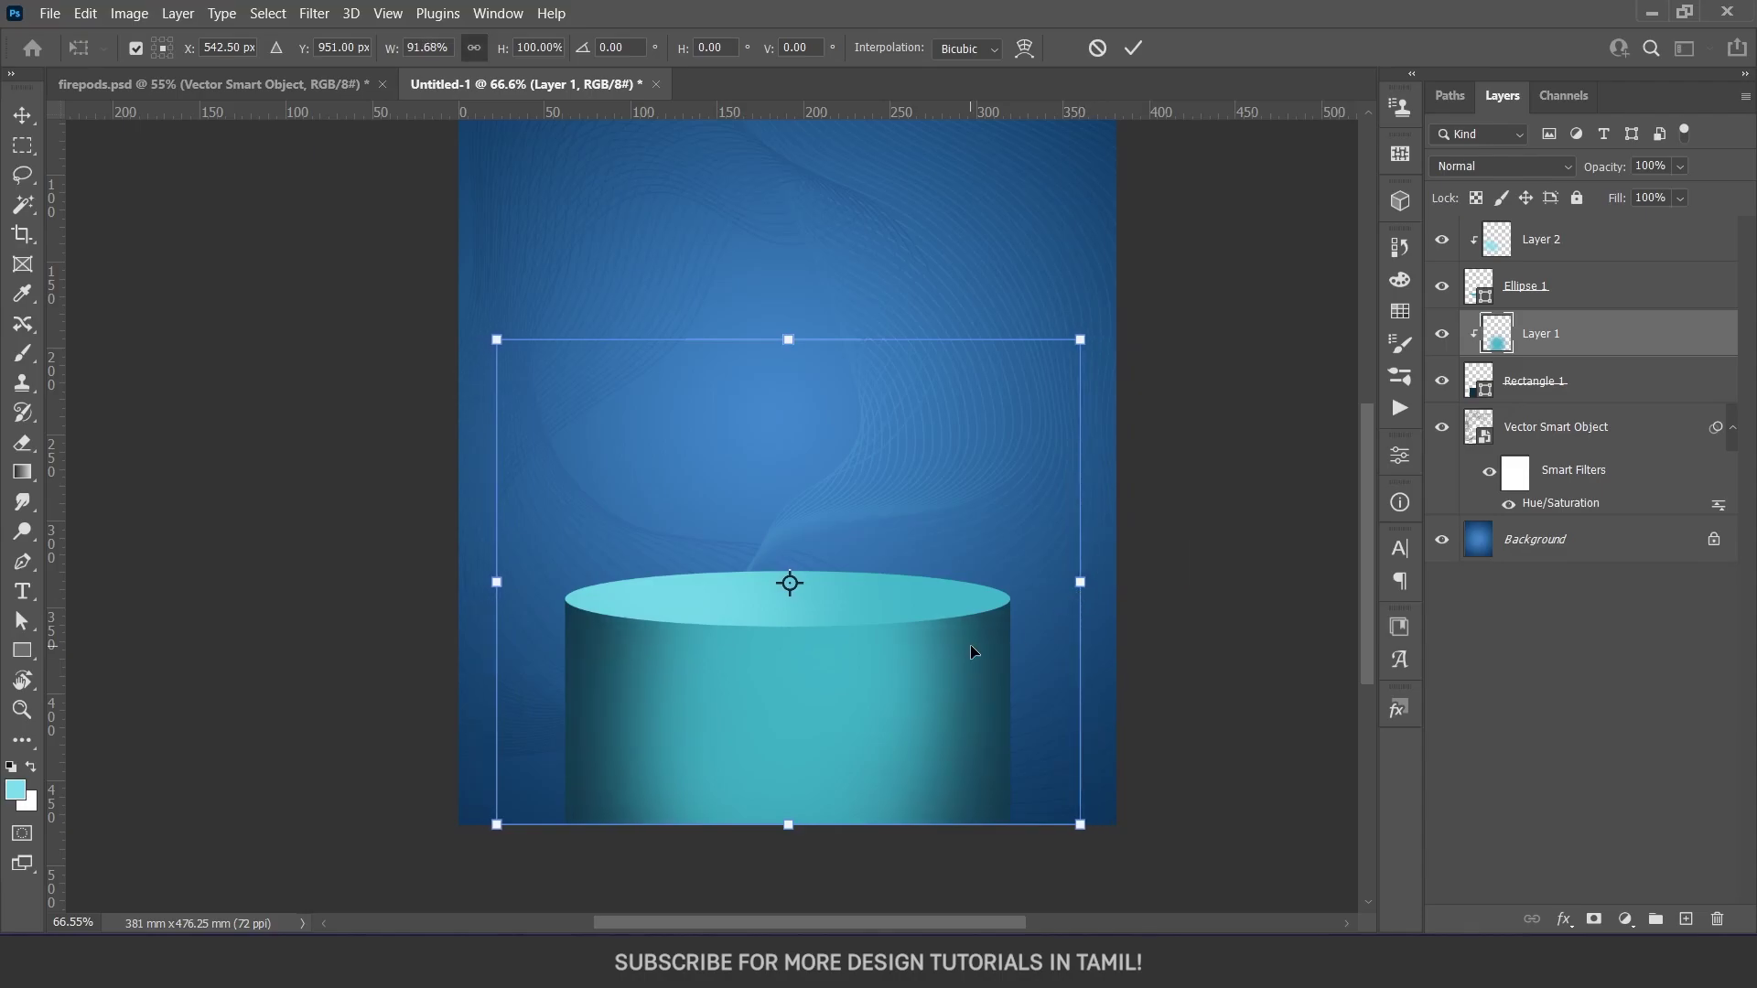
pyautogui.moveTo(970, 644); pyautogui.dragTo(955, 646)
pyautogui.moveTo(1070, 582); pyautogui.dragTo(1076, 583)
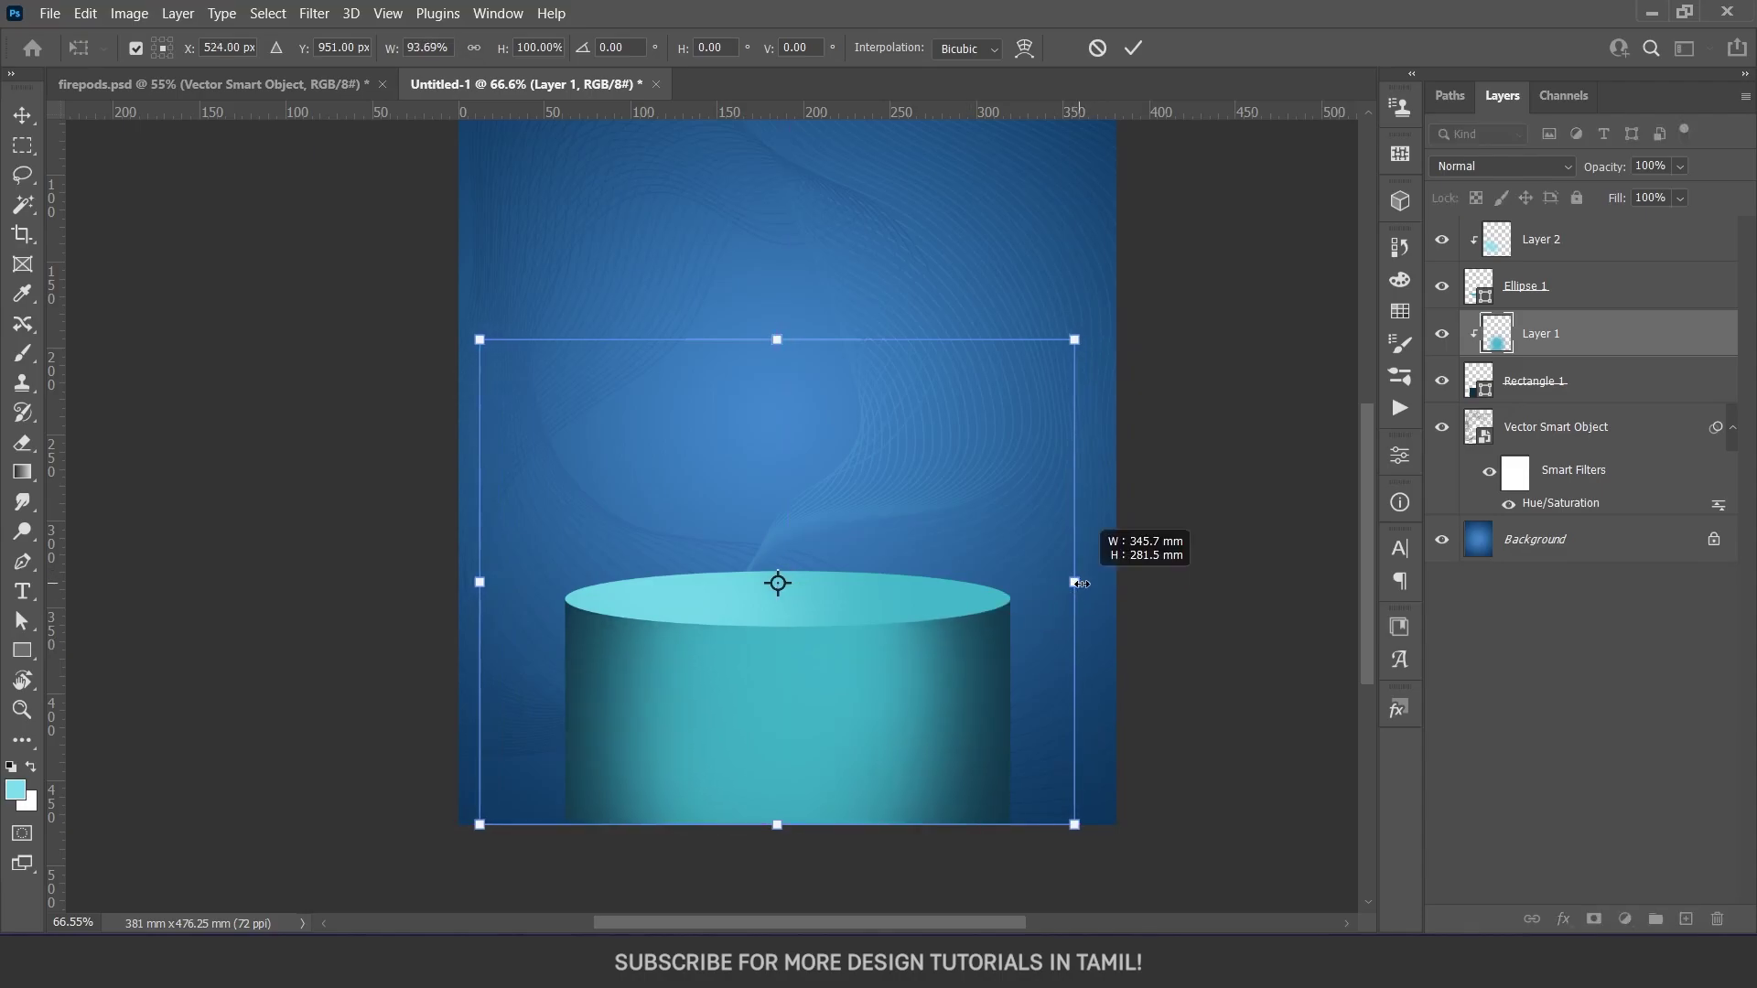
pyautogui.press('Return')
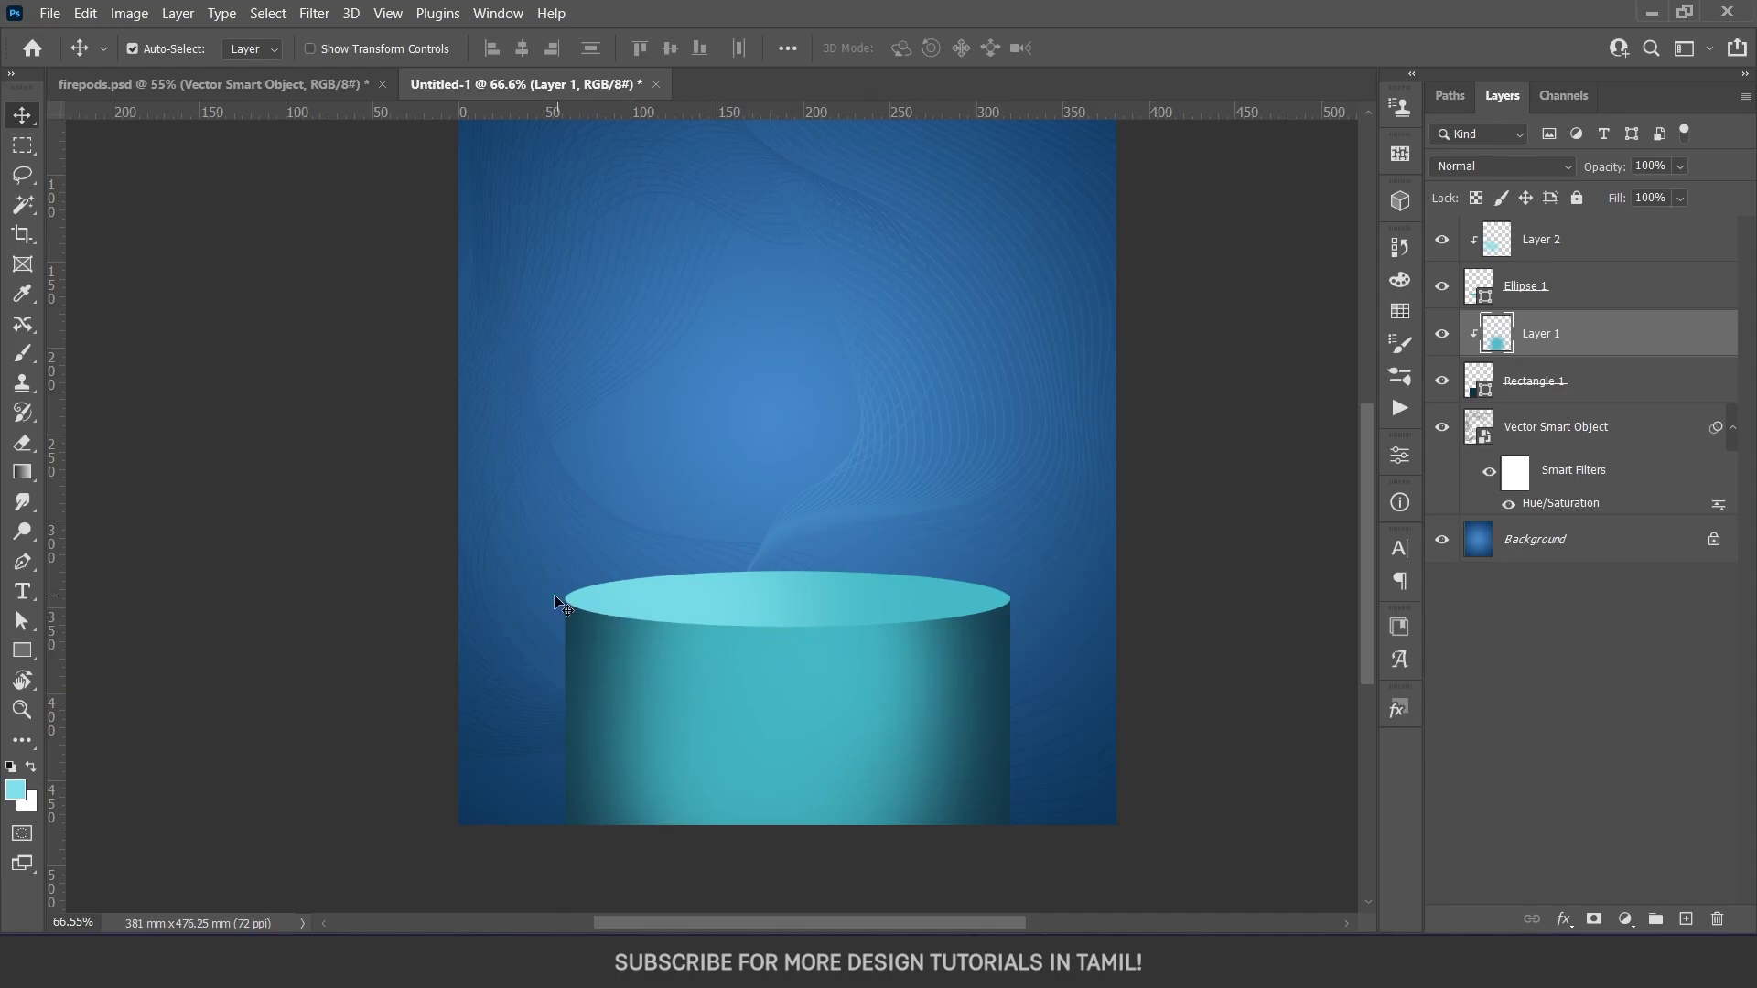
# Add a clipped top layer and paint a 15 px soft highlight along the podium's top rim
pyautogui.click(1682, 918)
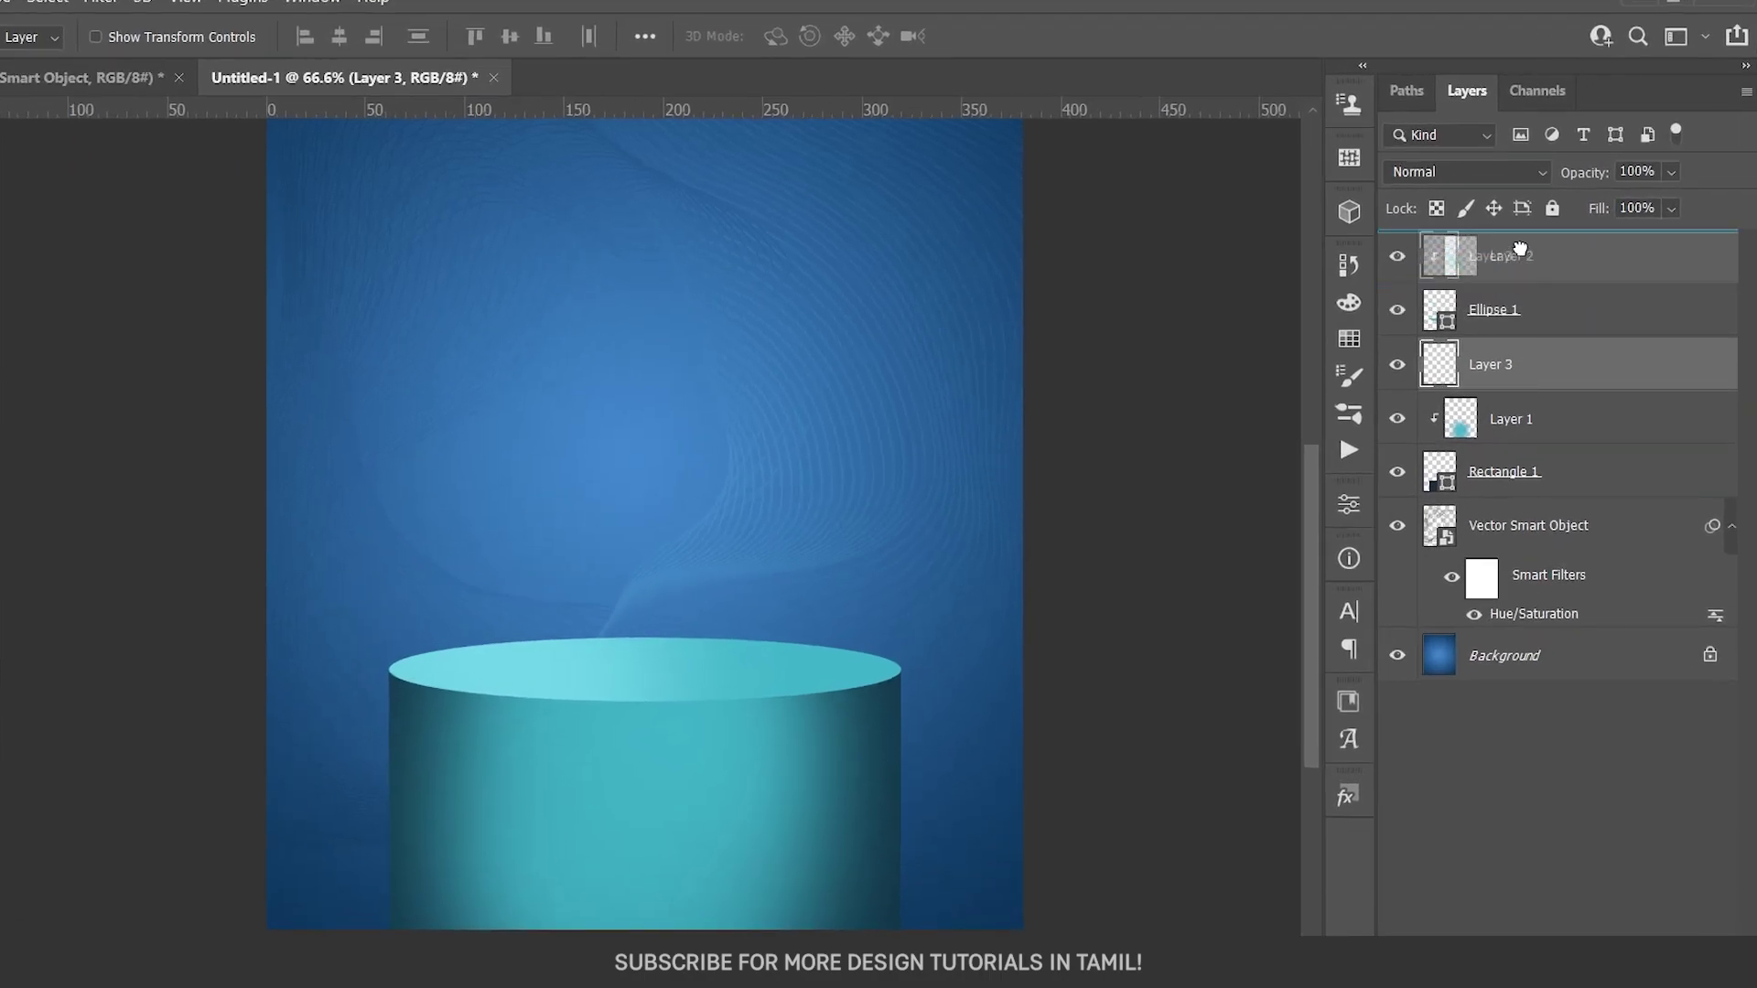
pyautogui.moveTo(1563, 337); pyautogui.dragTo(1565, 229)
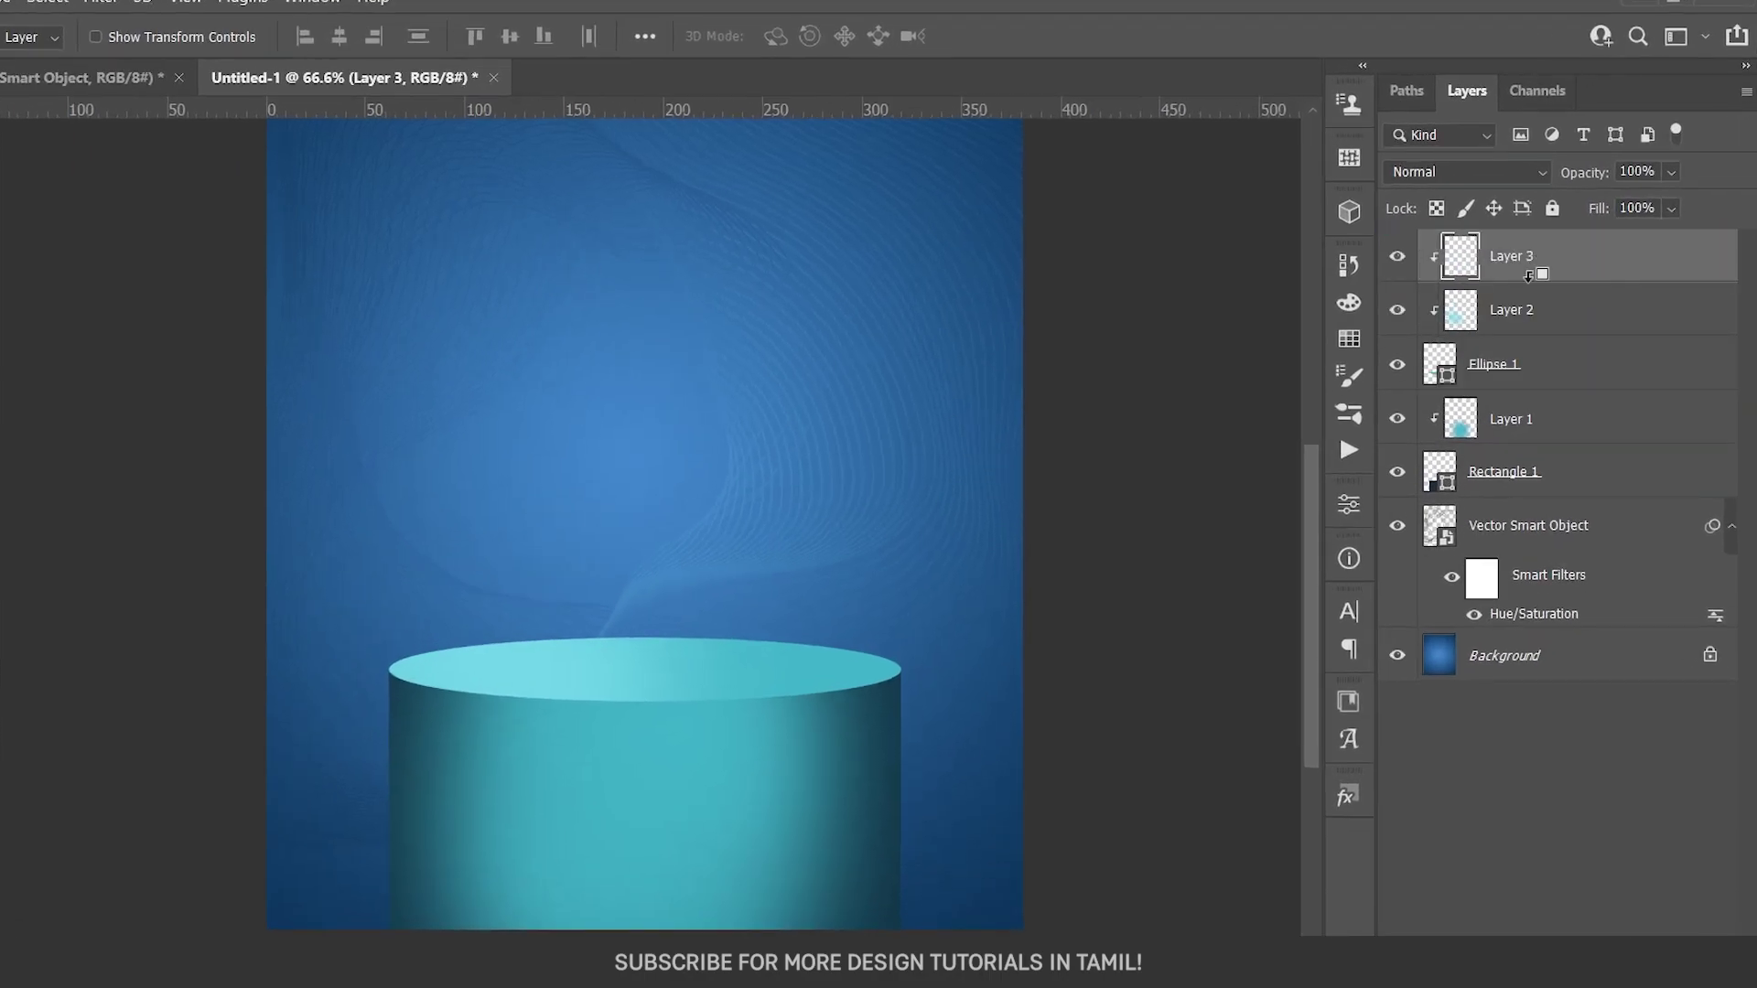
pyautogui.press('b')
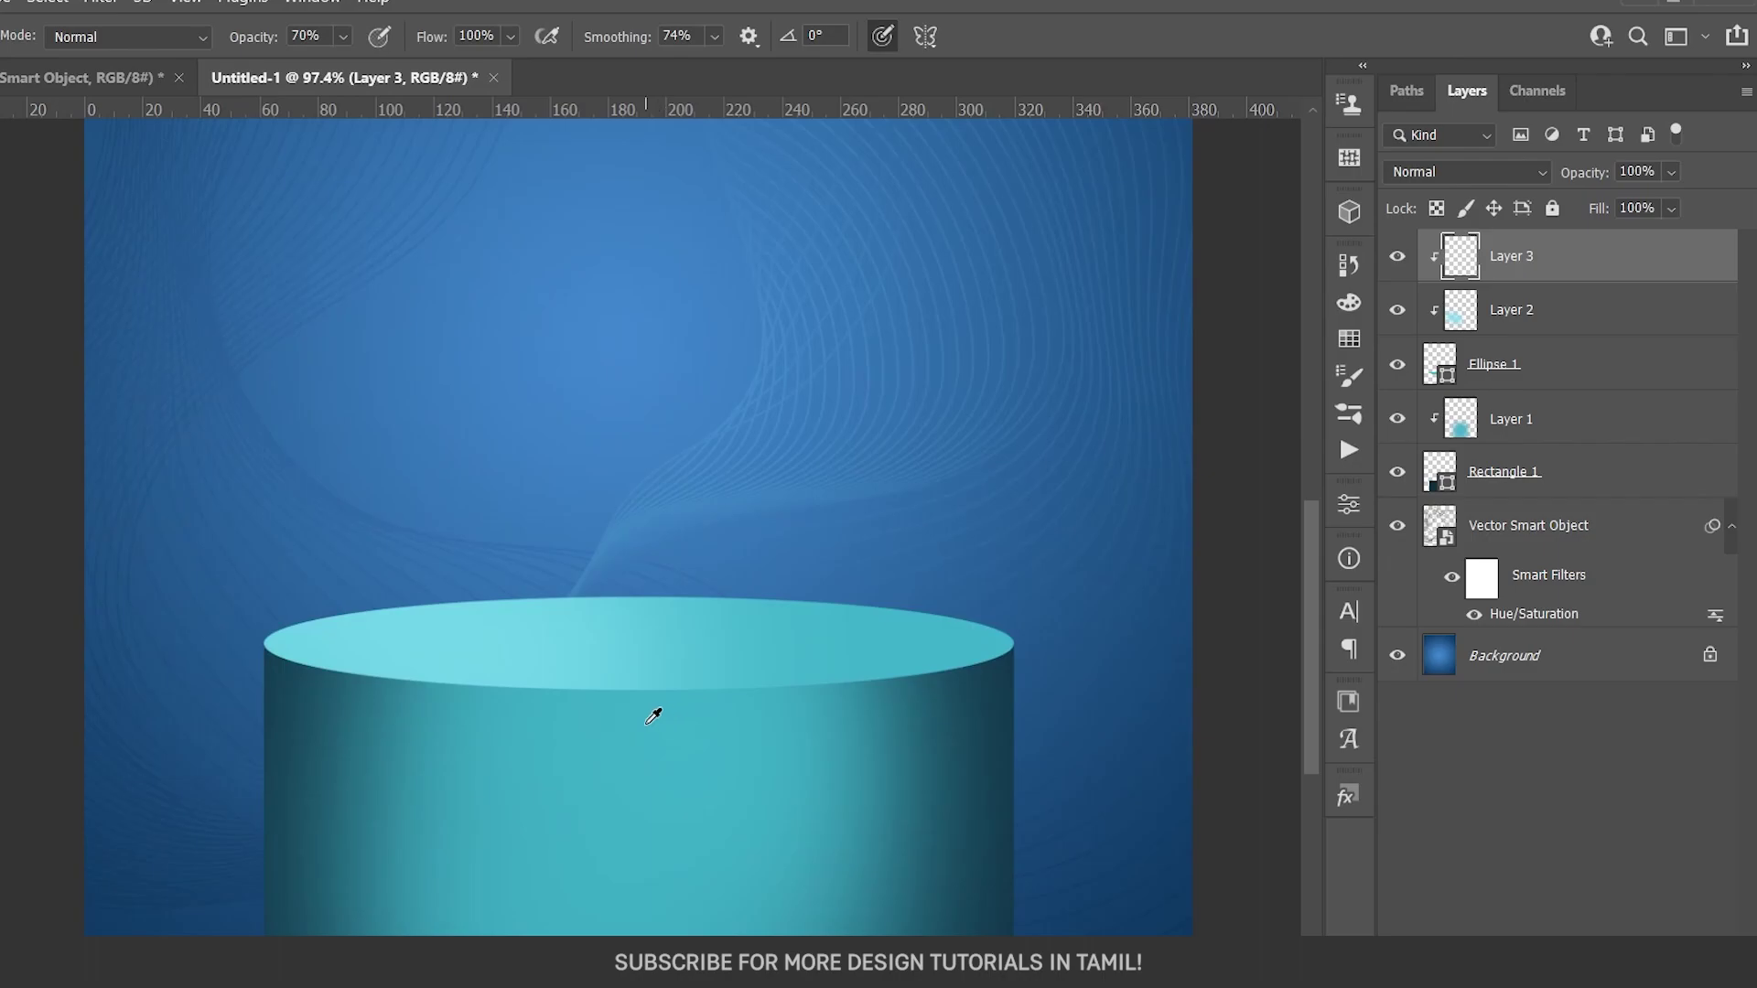
pyautogui.scroll(3, 640, 770)
pyautogui.press('[')
pyautogui.press('[')
pyautogui.press('[')
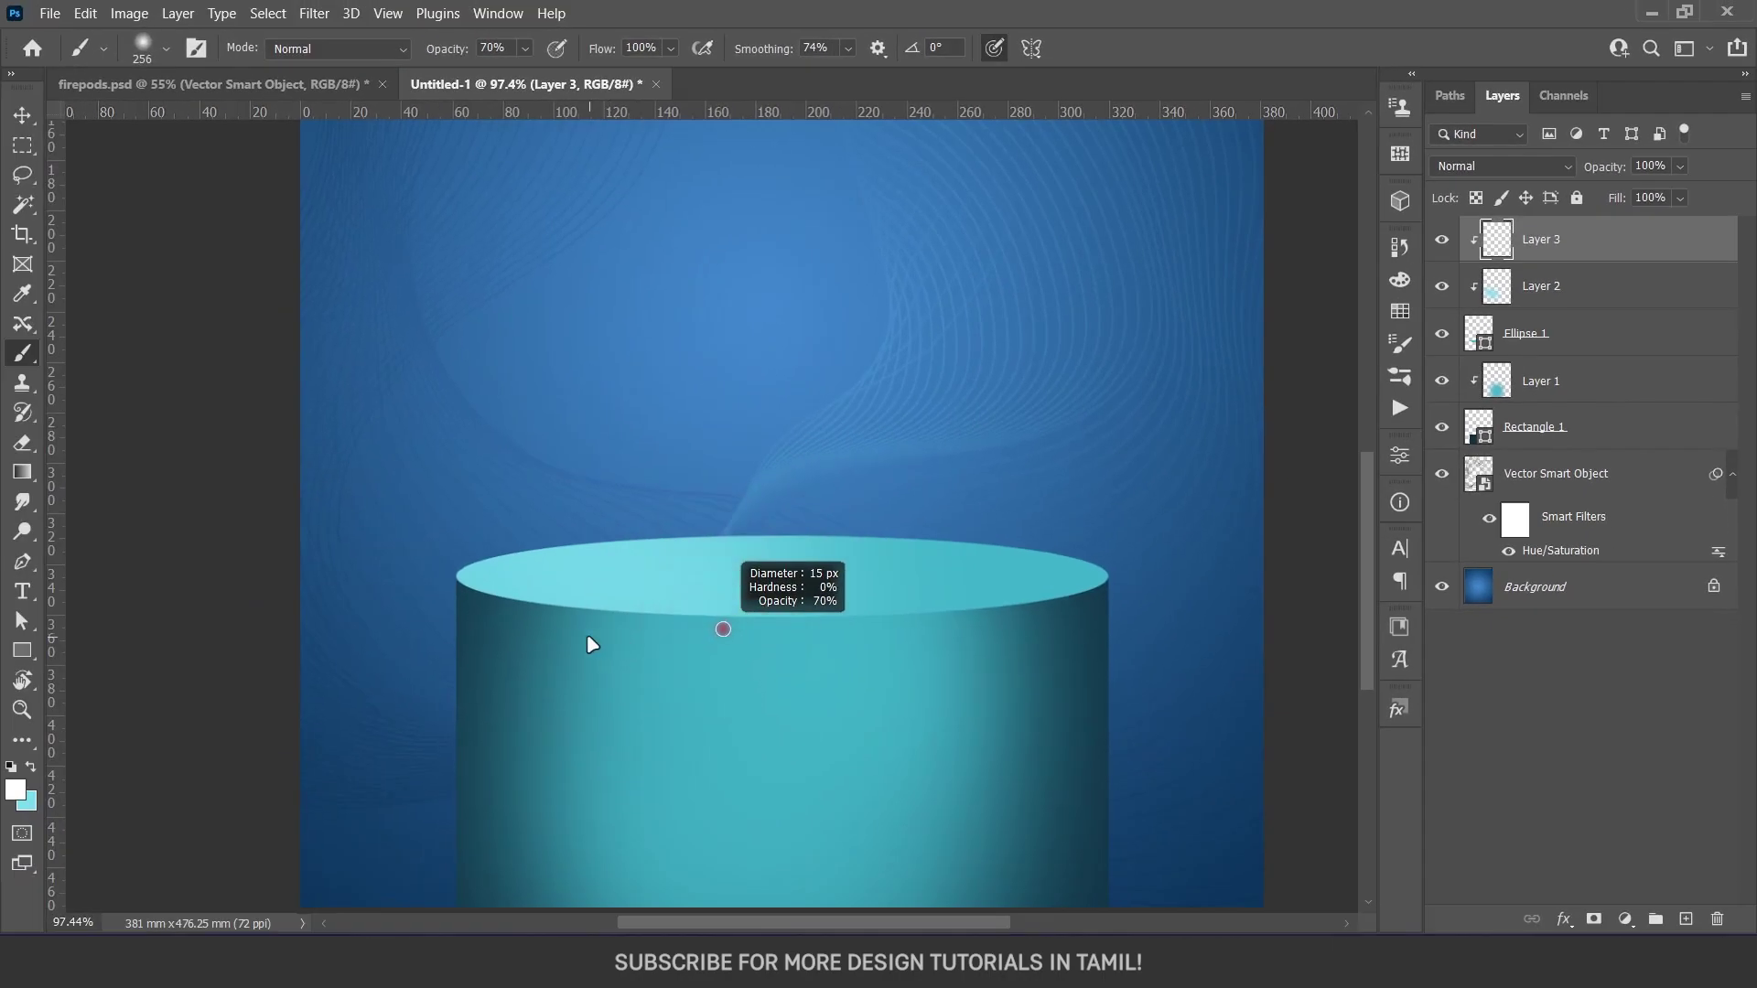
pyautogui.moveTo(498, 598); pyautogui.dragTo(936, 619)
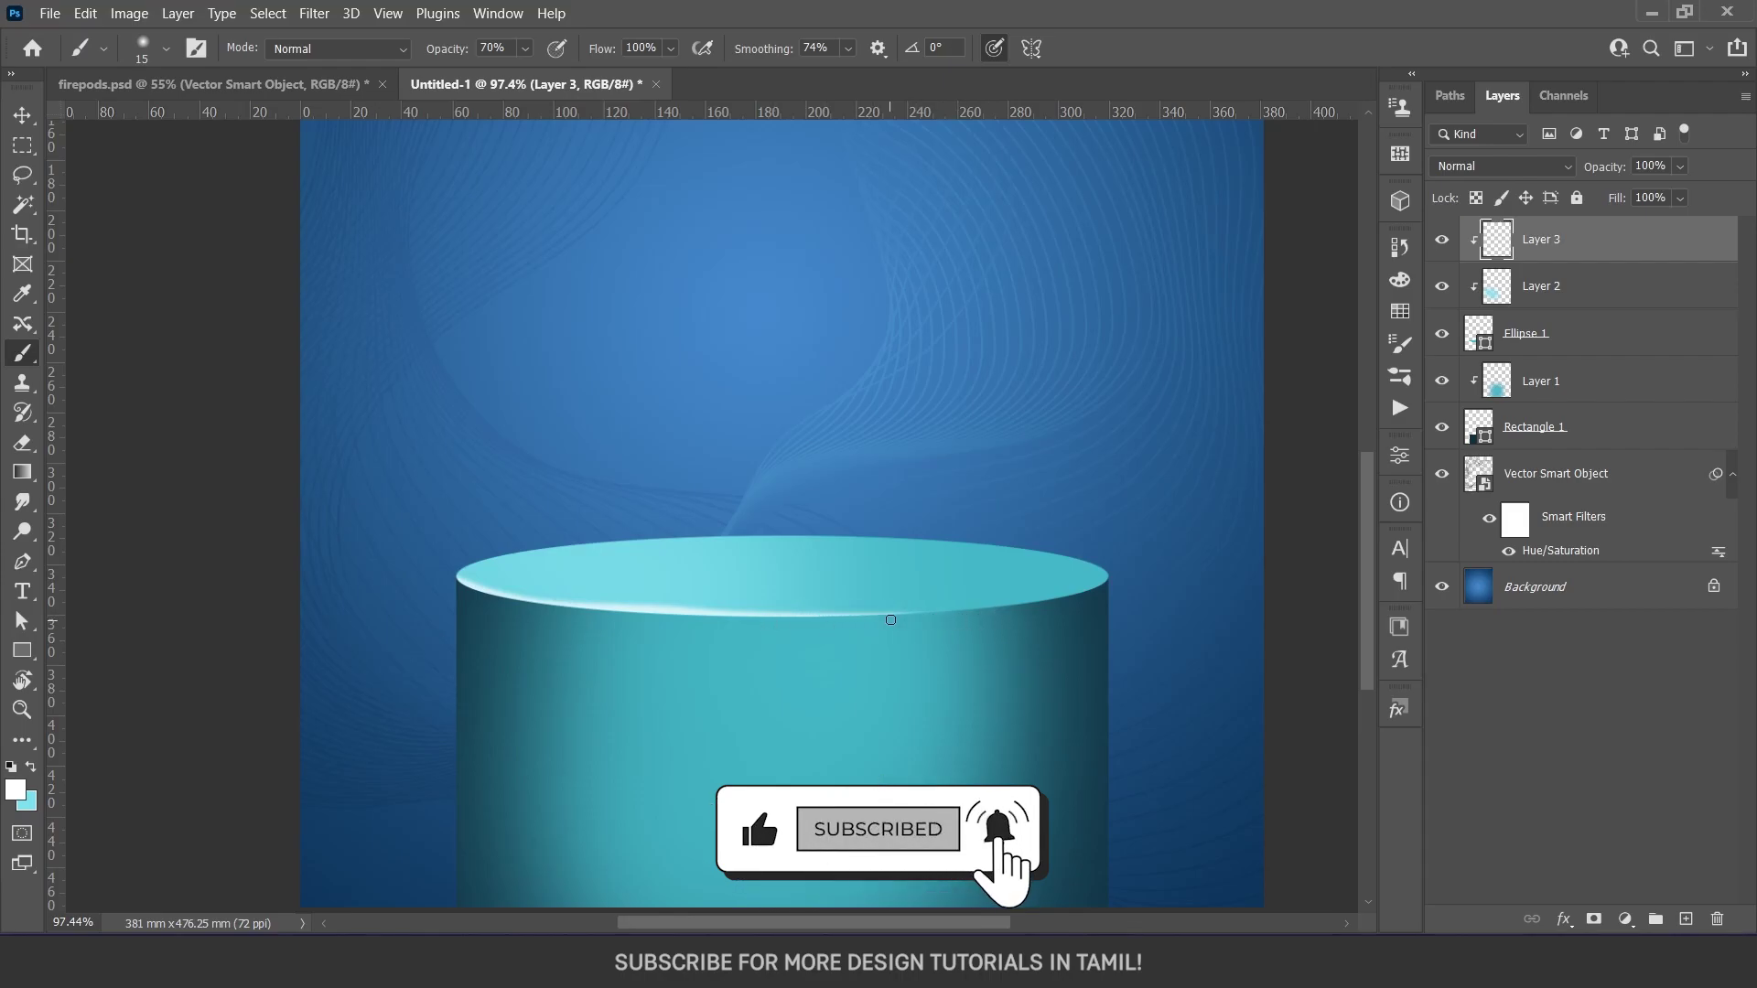
pyautogui.moveTo(936, 620); pyautogui.dragTo(1120, 590)
pyautogui.scroll(-5, 862, 560)
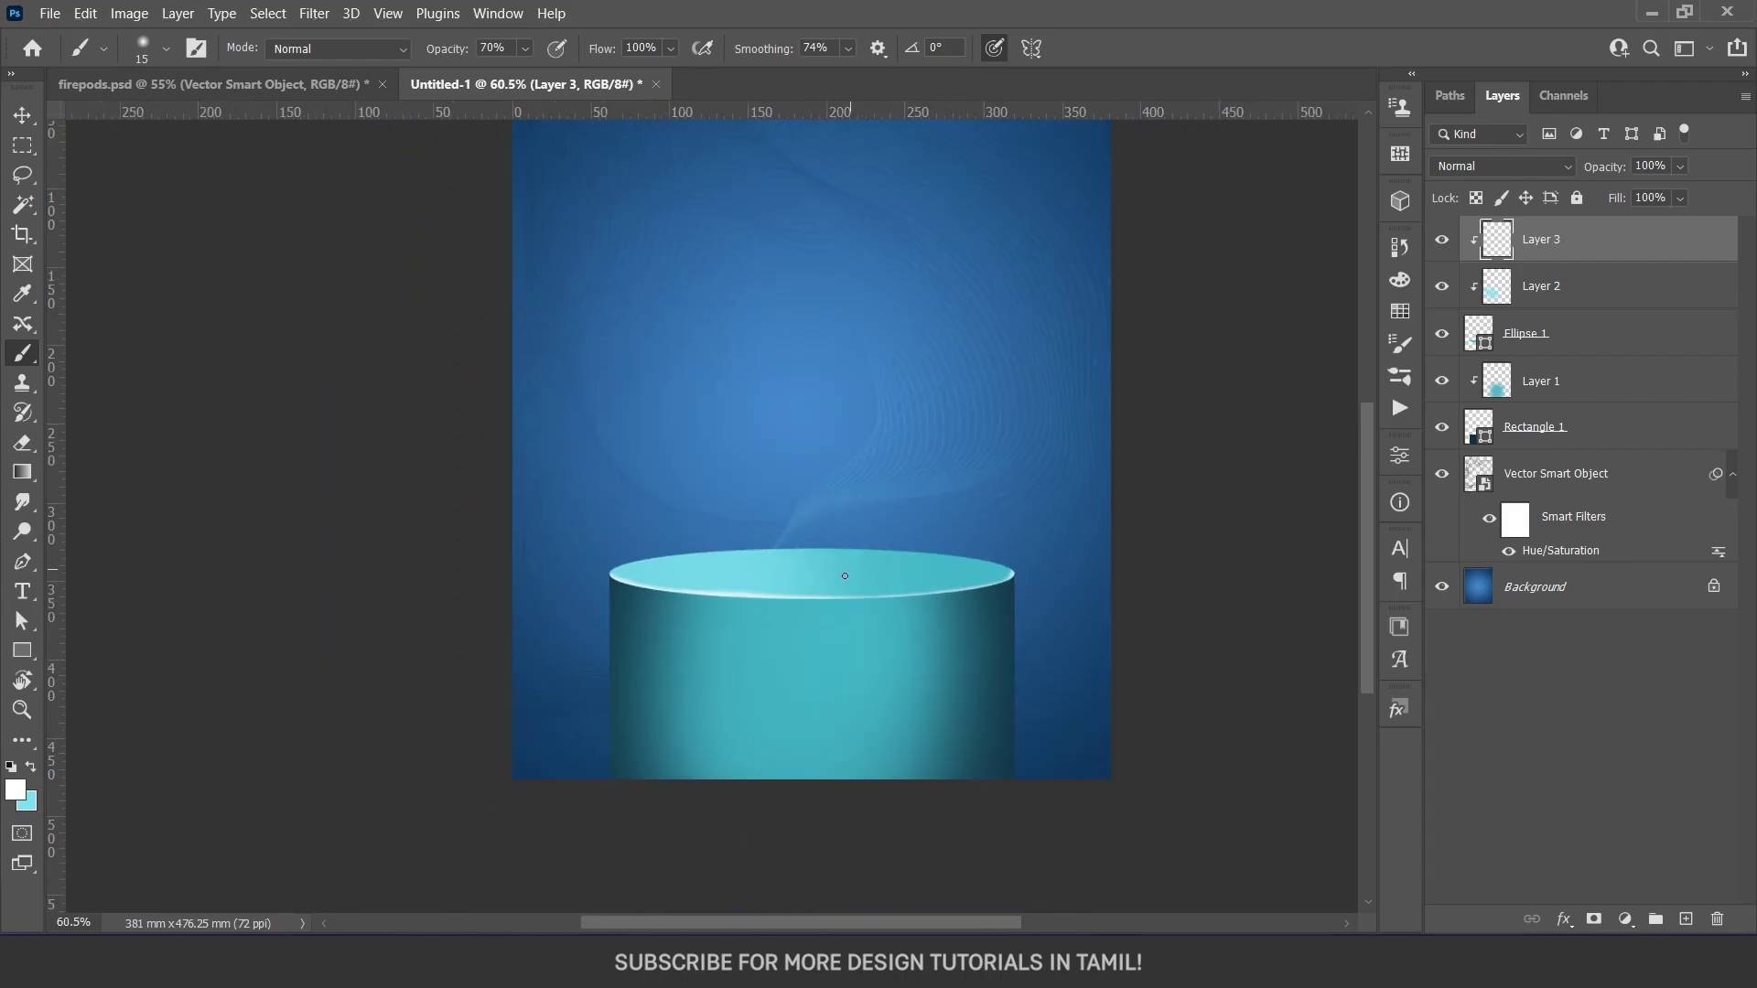
# Lower the rim highlight layer's fill to 39% and set the eraser to 45 px
pyautogui.press('v')
pyautogui.scroll(2, 1294, 420)
pyautogui.click(1681, 196)
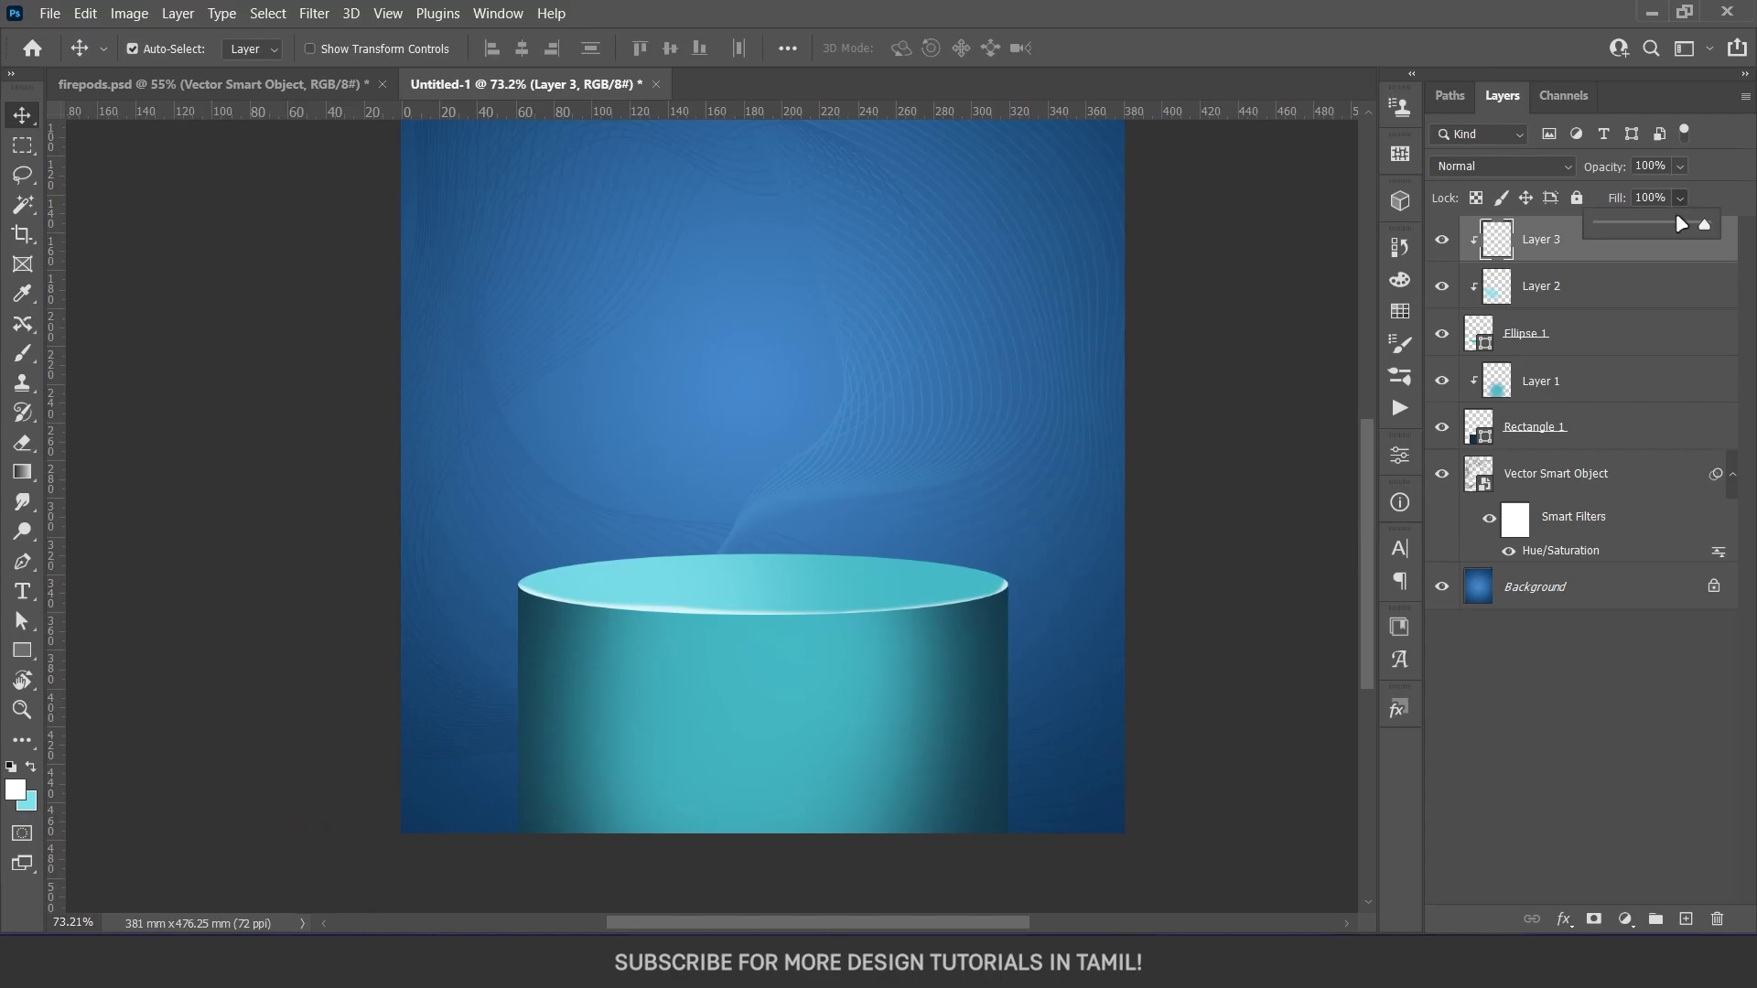
pyautogui.moveTo(1603, 223); pyautogui.dragTo(1591, 223)
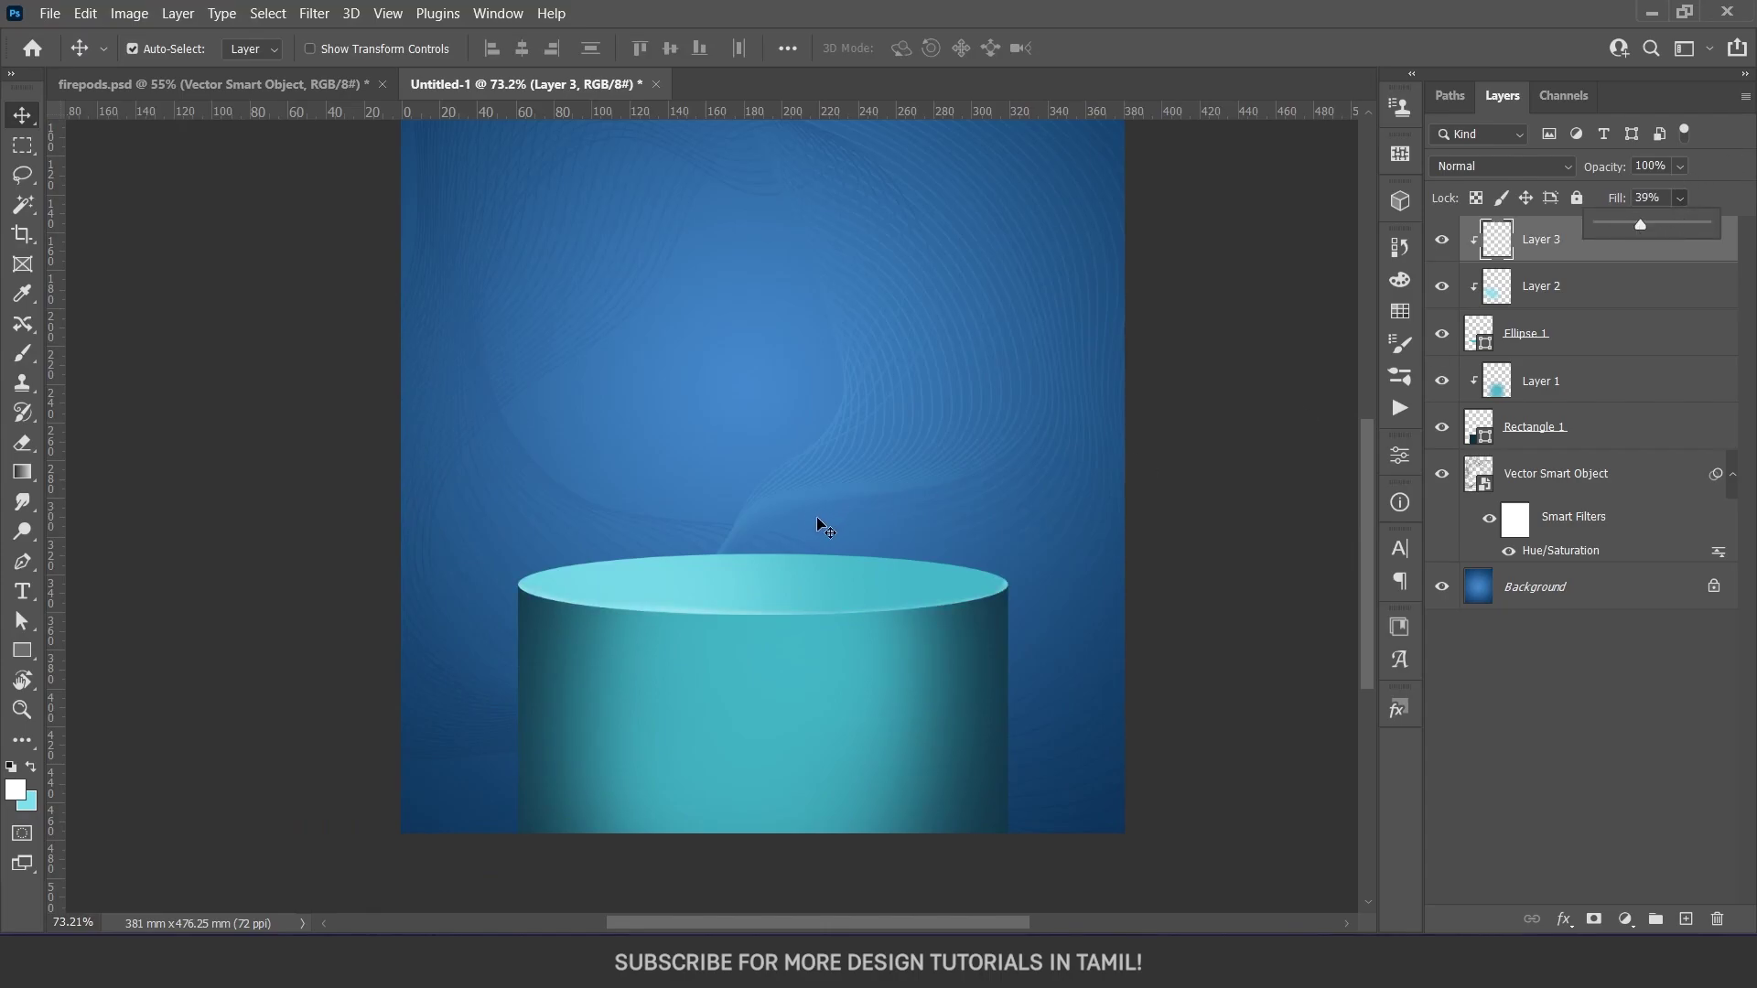
pyautogui.press('e')
pyautogui.scroll(5, 769, 616)
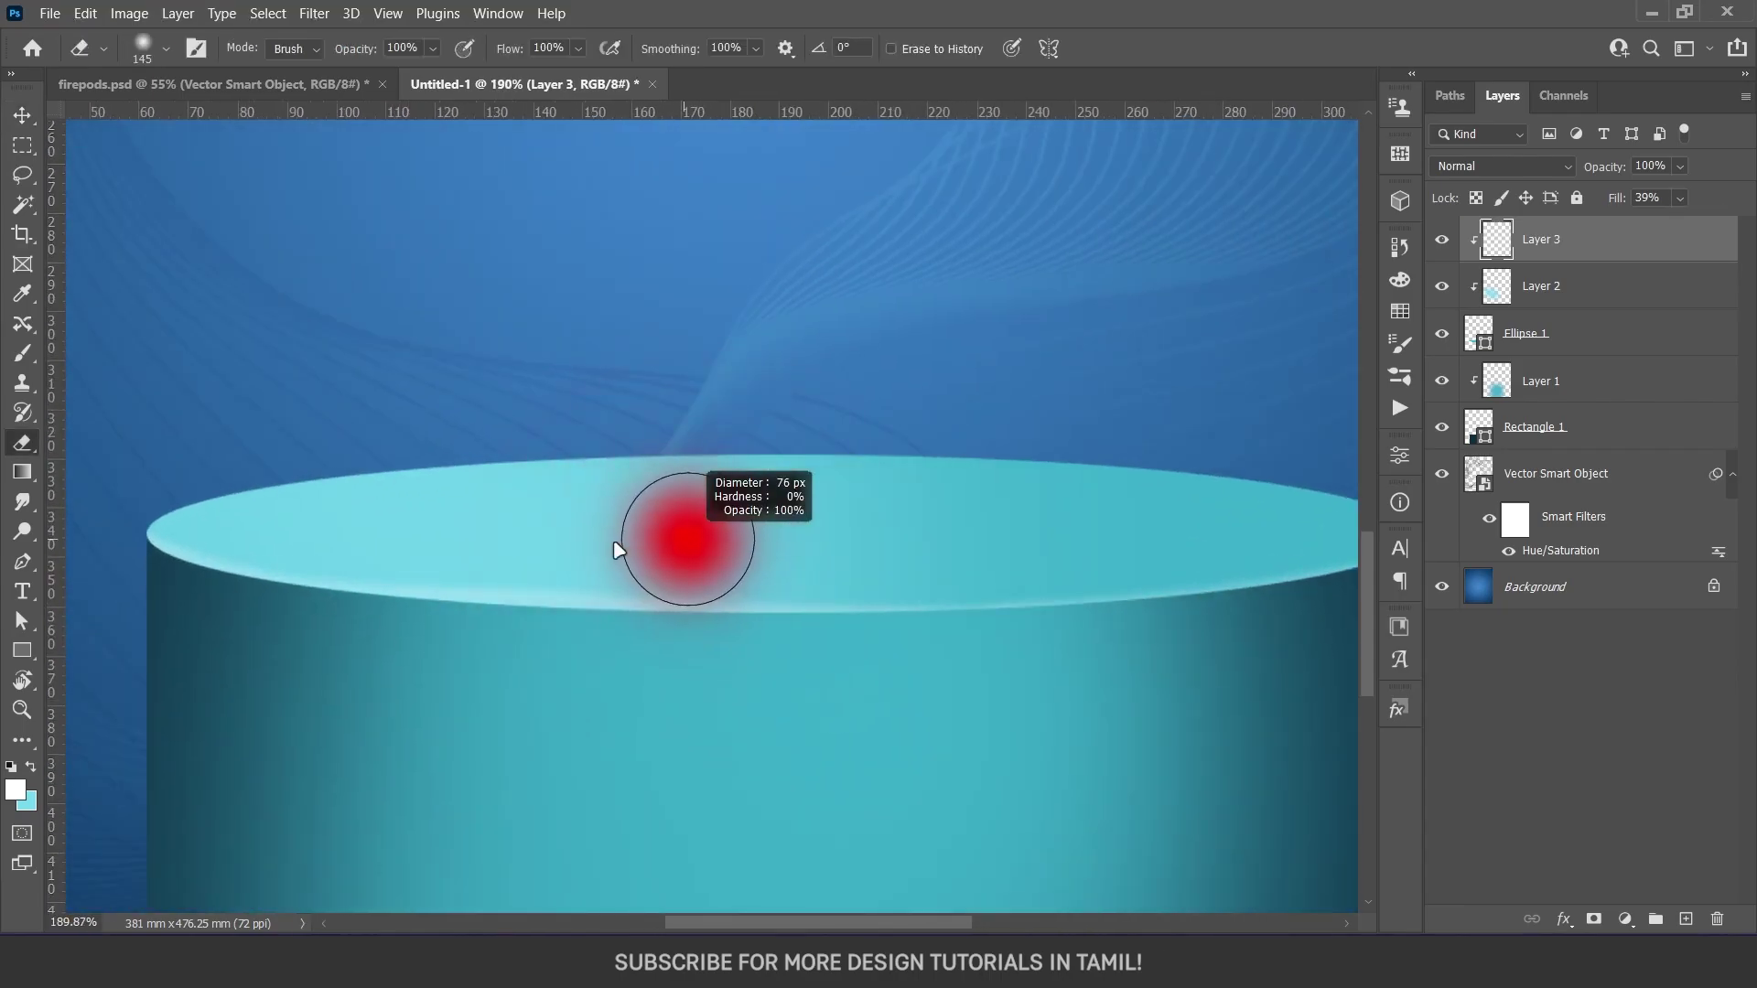
pyautogui.moveTo(555, 560); pyautogui.dragTo(518, 572)
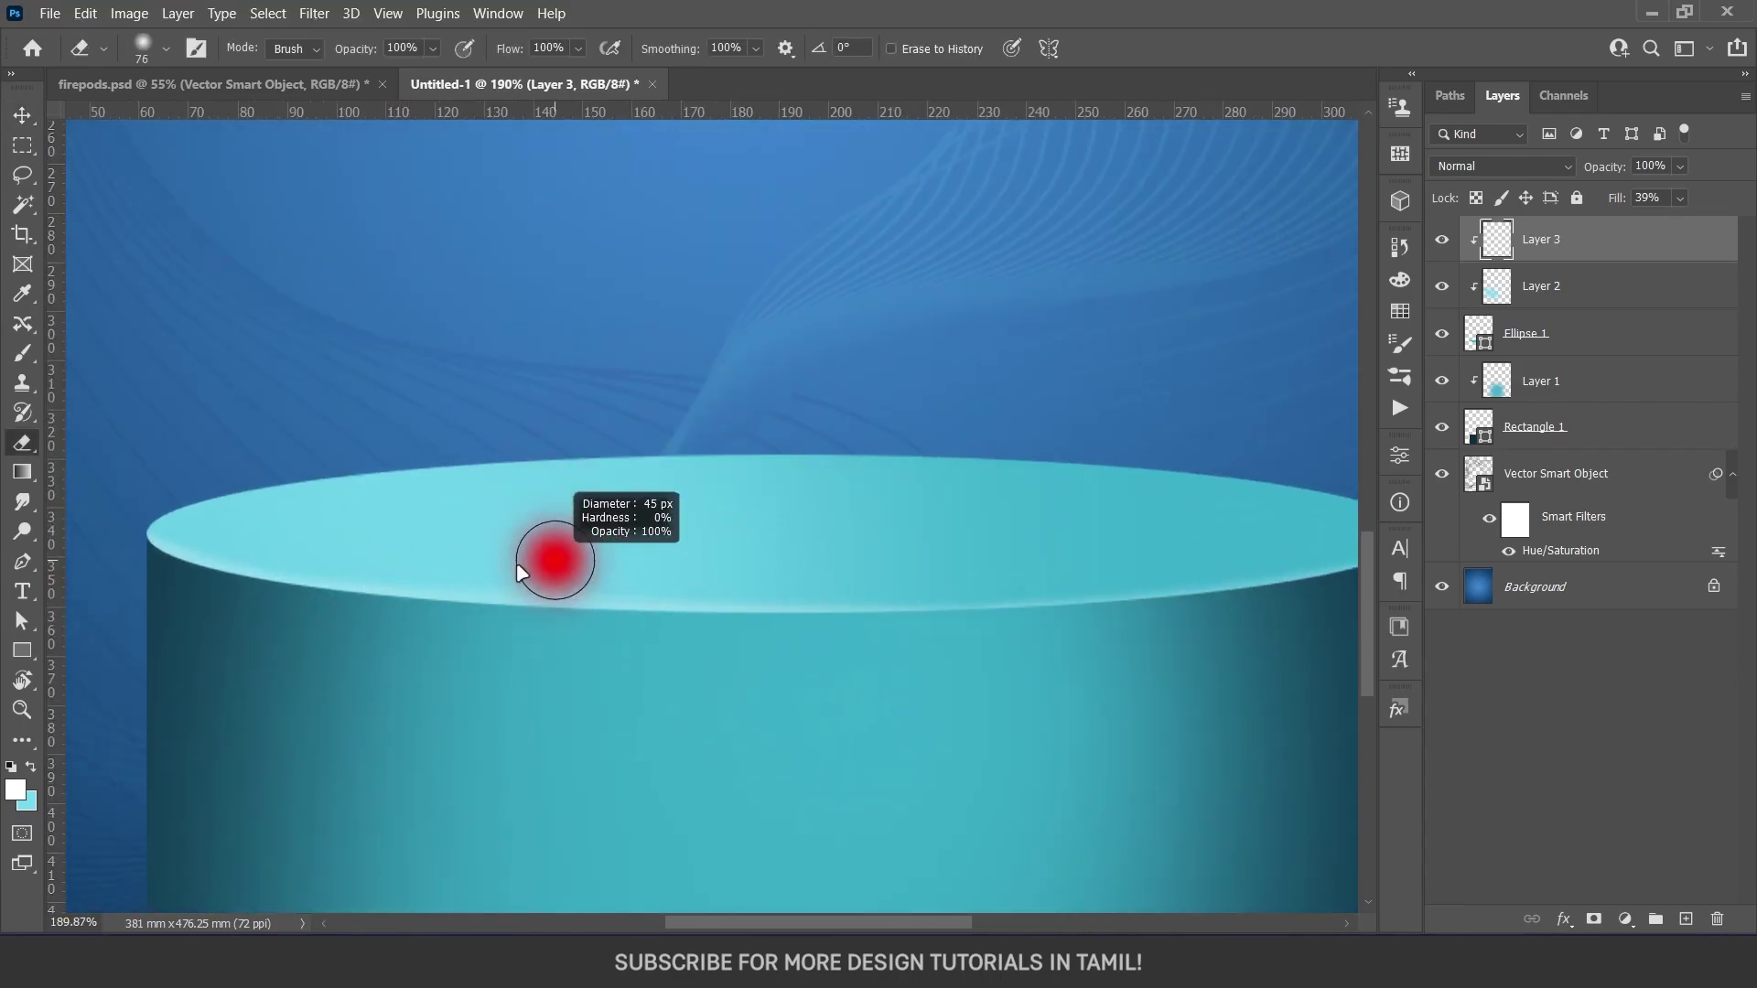
pyautogui.scroll(-5, 640, 622)
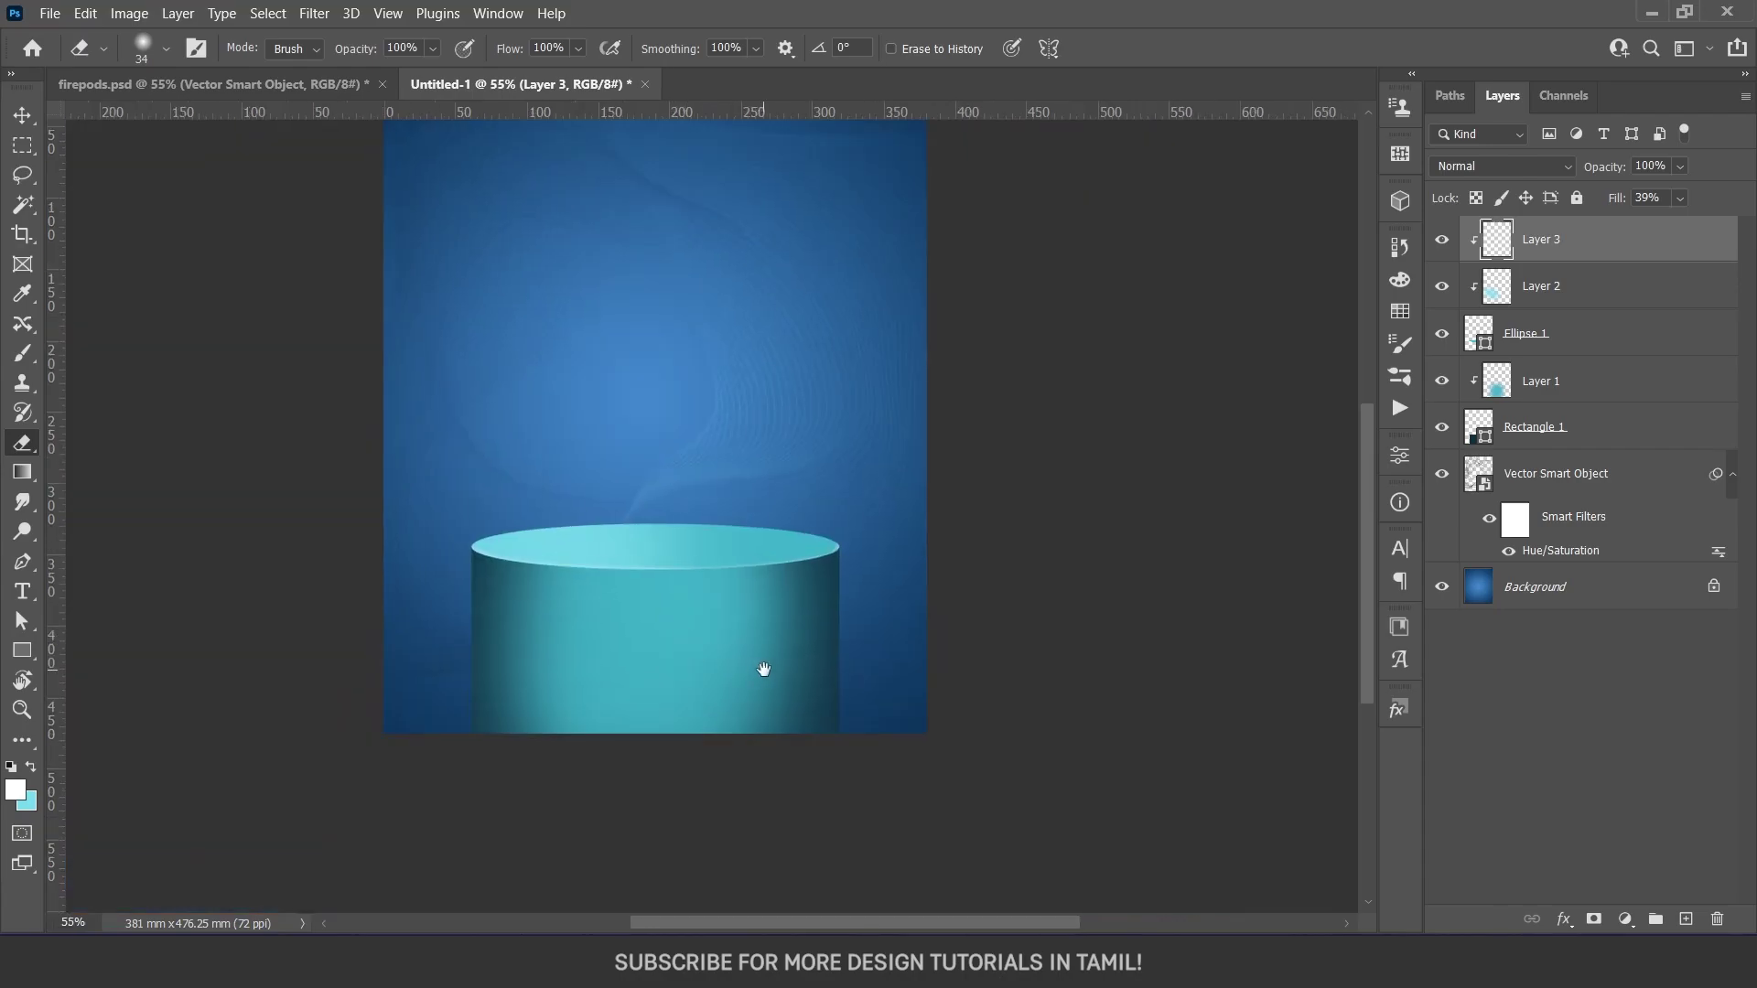
pyautogui.scroll(1, 764, 670)
pyautogui.press('v')
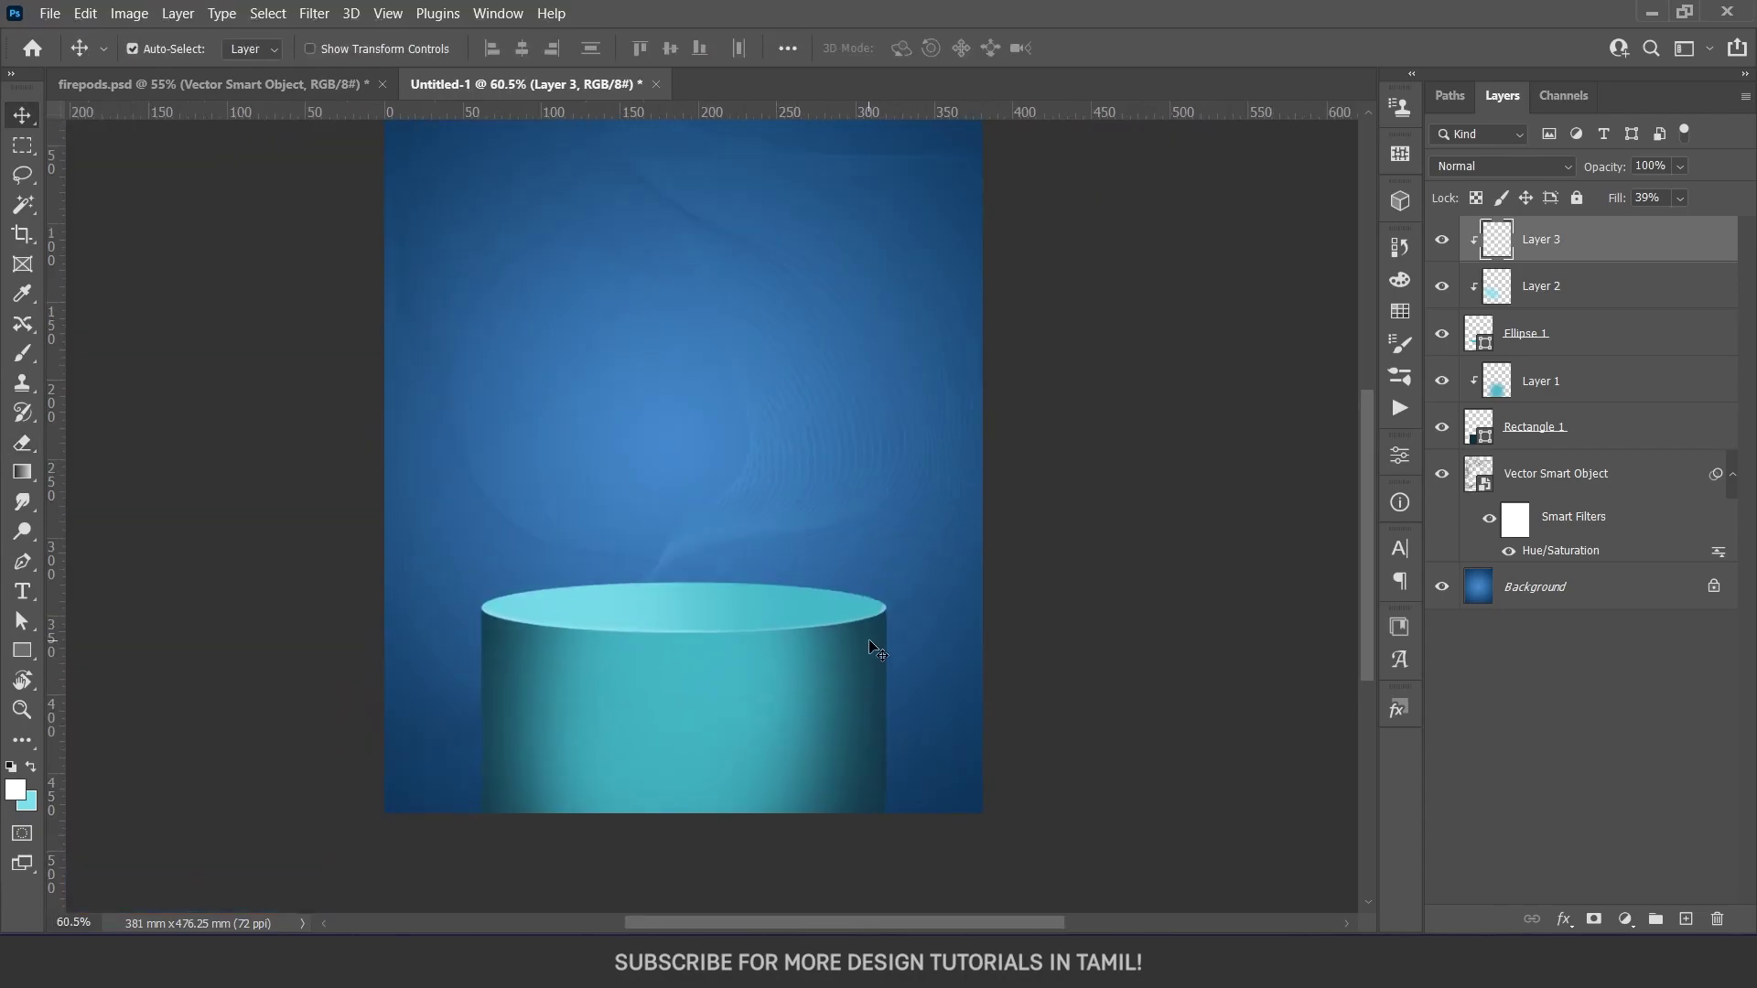
# Recolour Rectangle 1 to dark blue #084263
pyautogui.click(1546, 427)
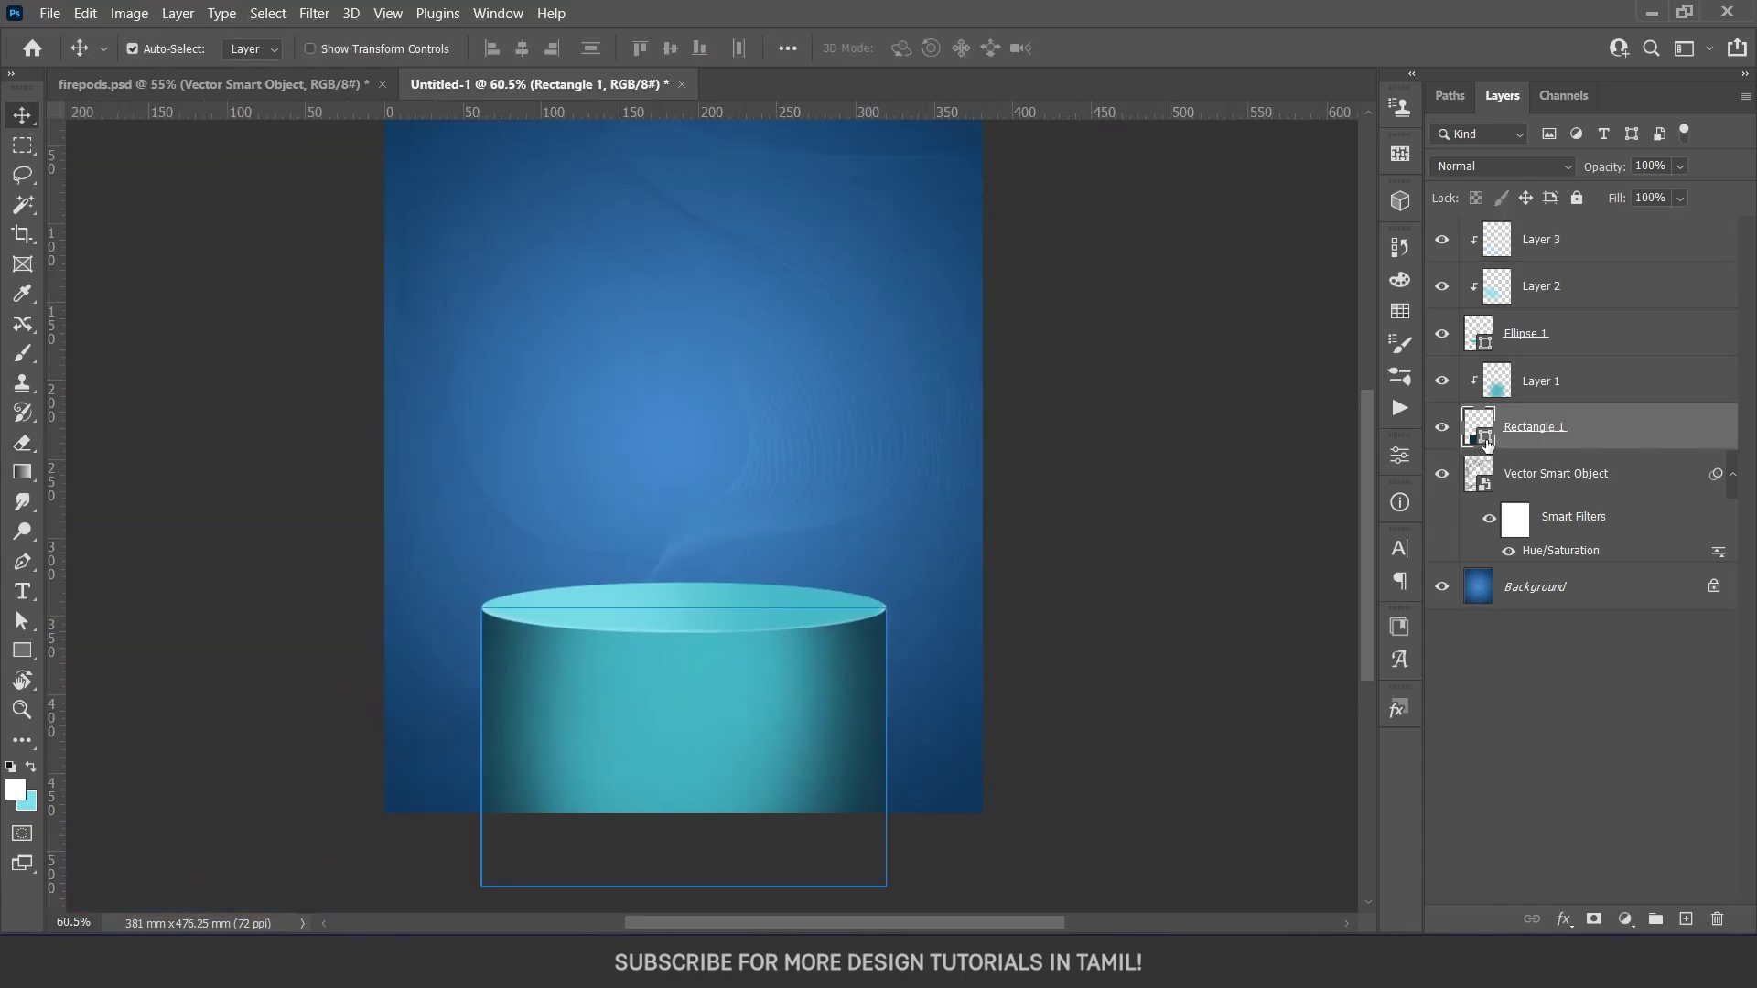
pyautogui.doubleClick(1484, 430)
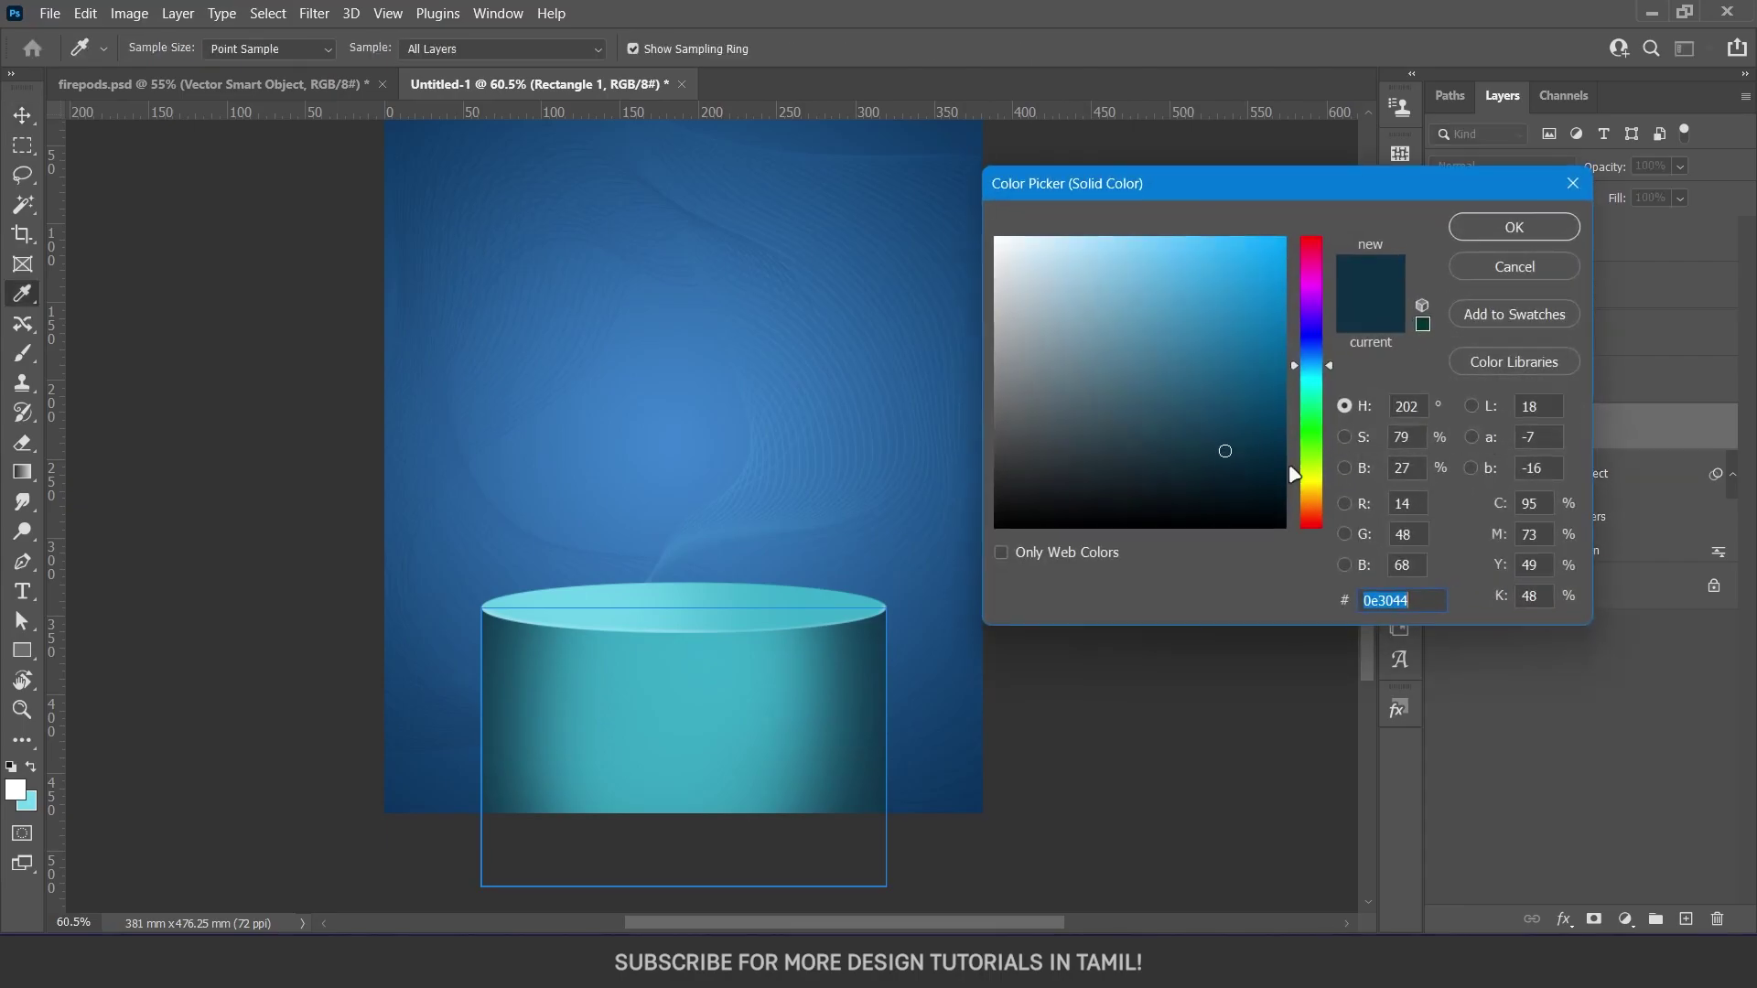
pyautogui.moveTo(1238, 426); pyautogui.dragTo(1265, 416)
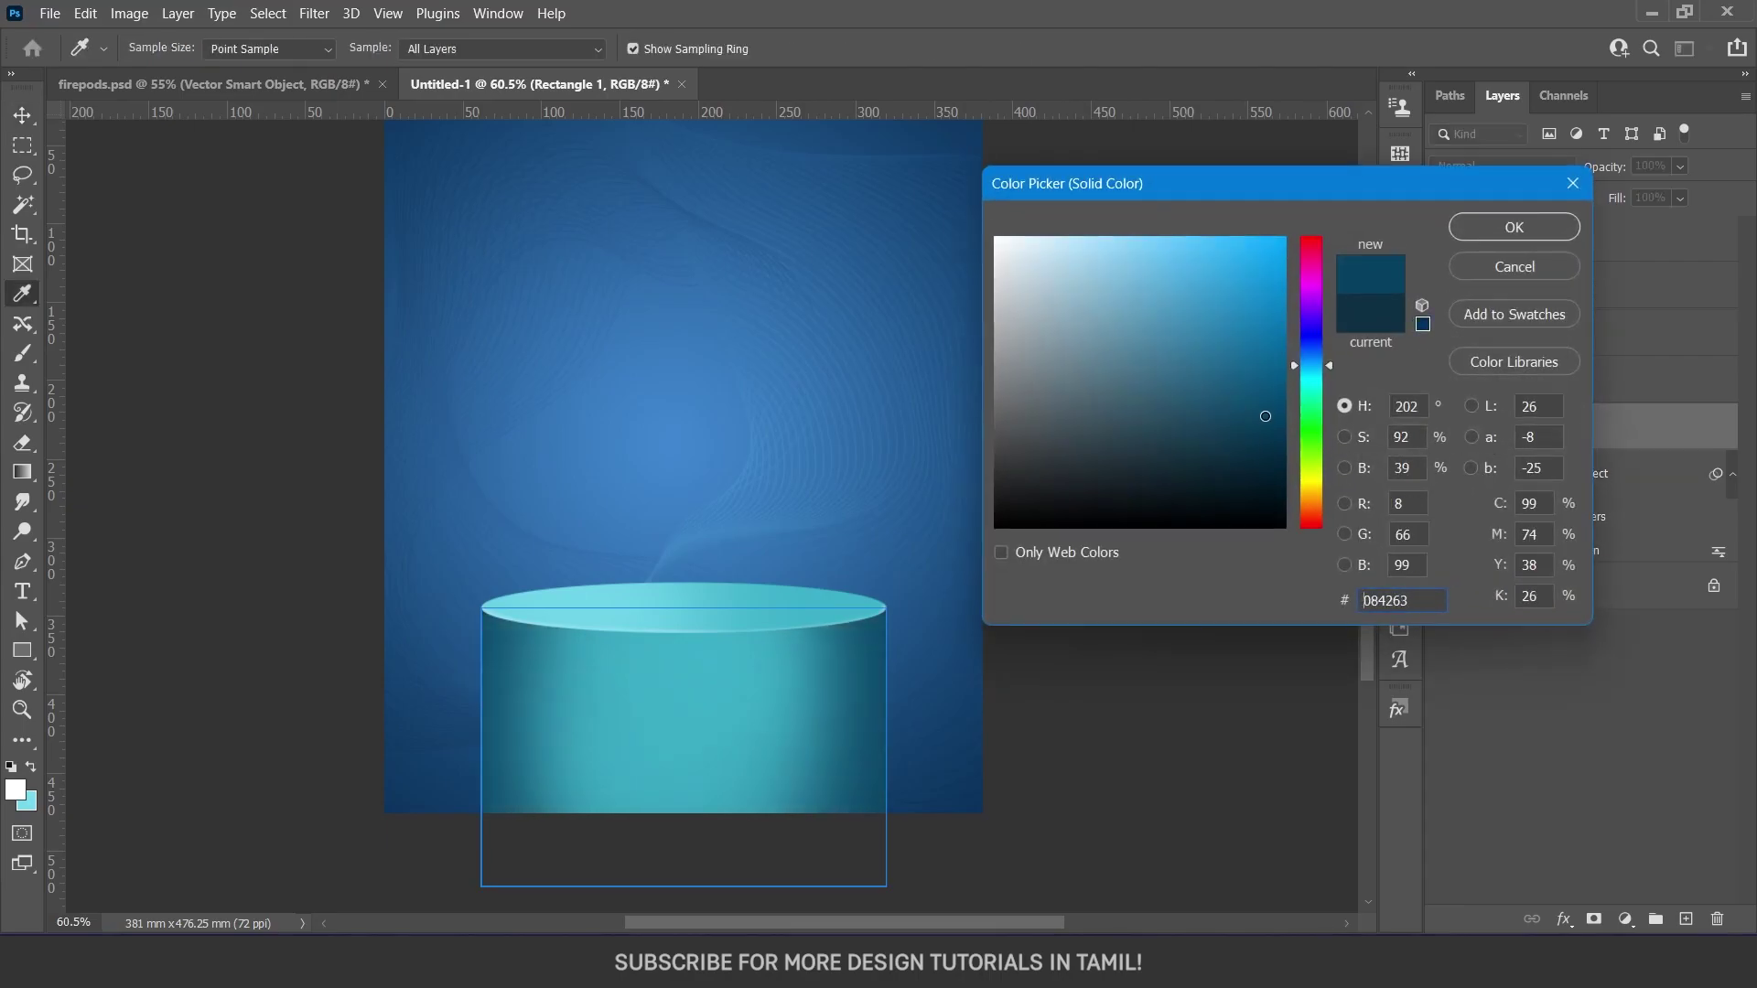
pyautogui.click(1528, 231)
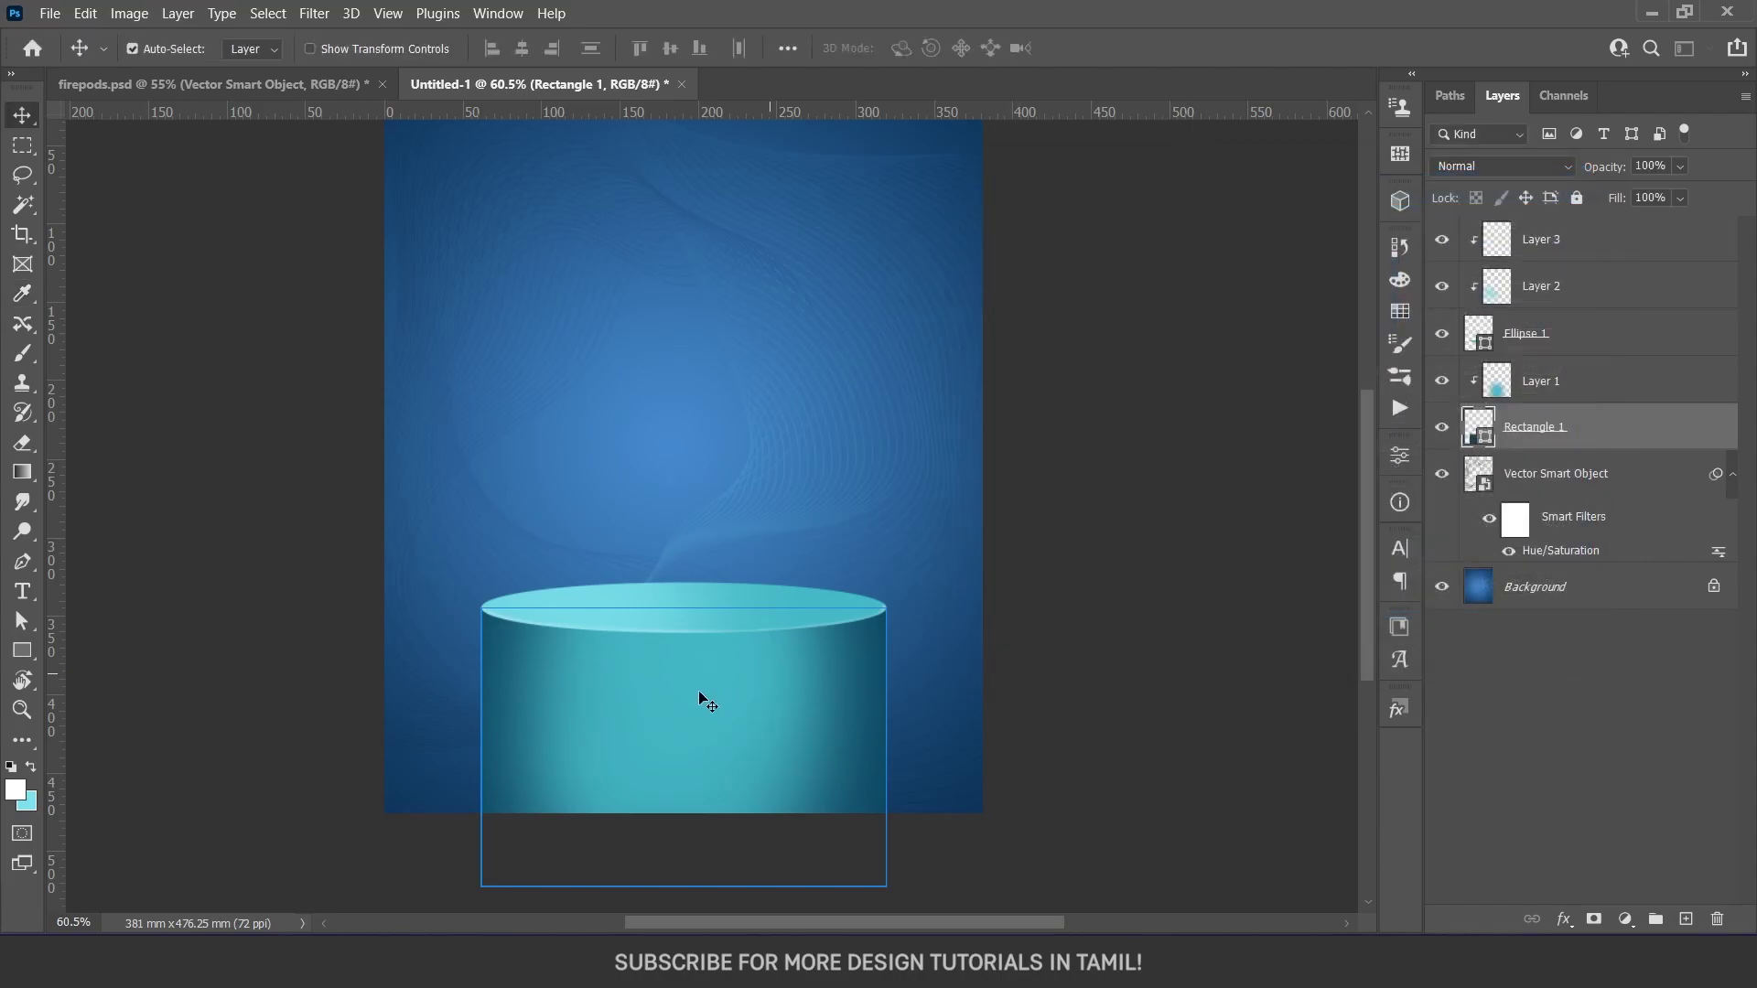
# Group Rectangle 1 through Layer 3 into a group named 'podium'
pyautogui.click(1437, 655)
pyautogui.hotkey('ctrl', '0')
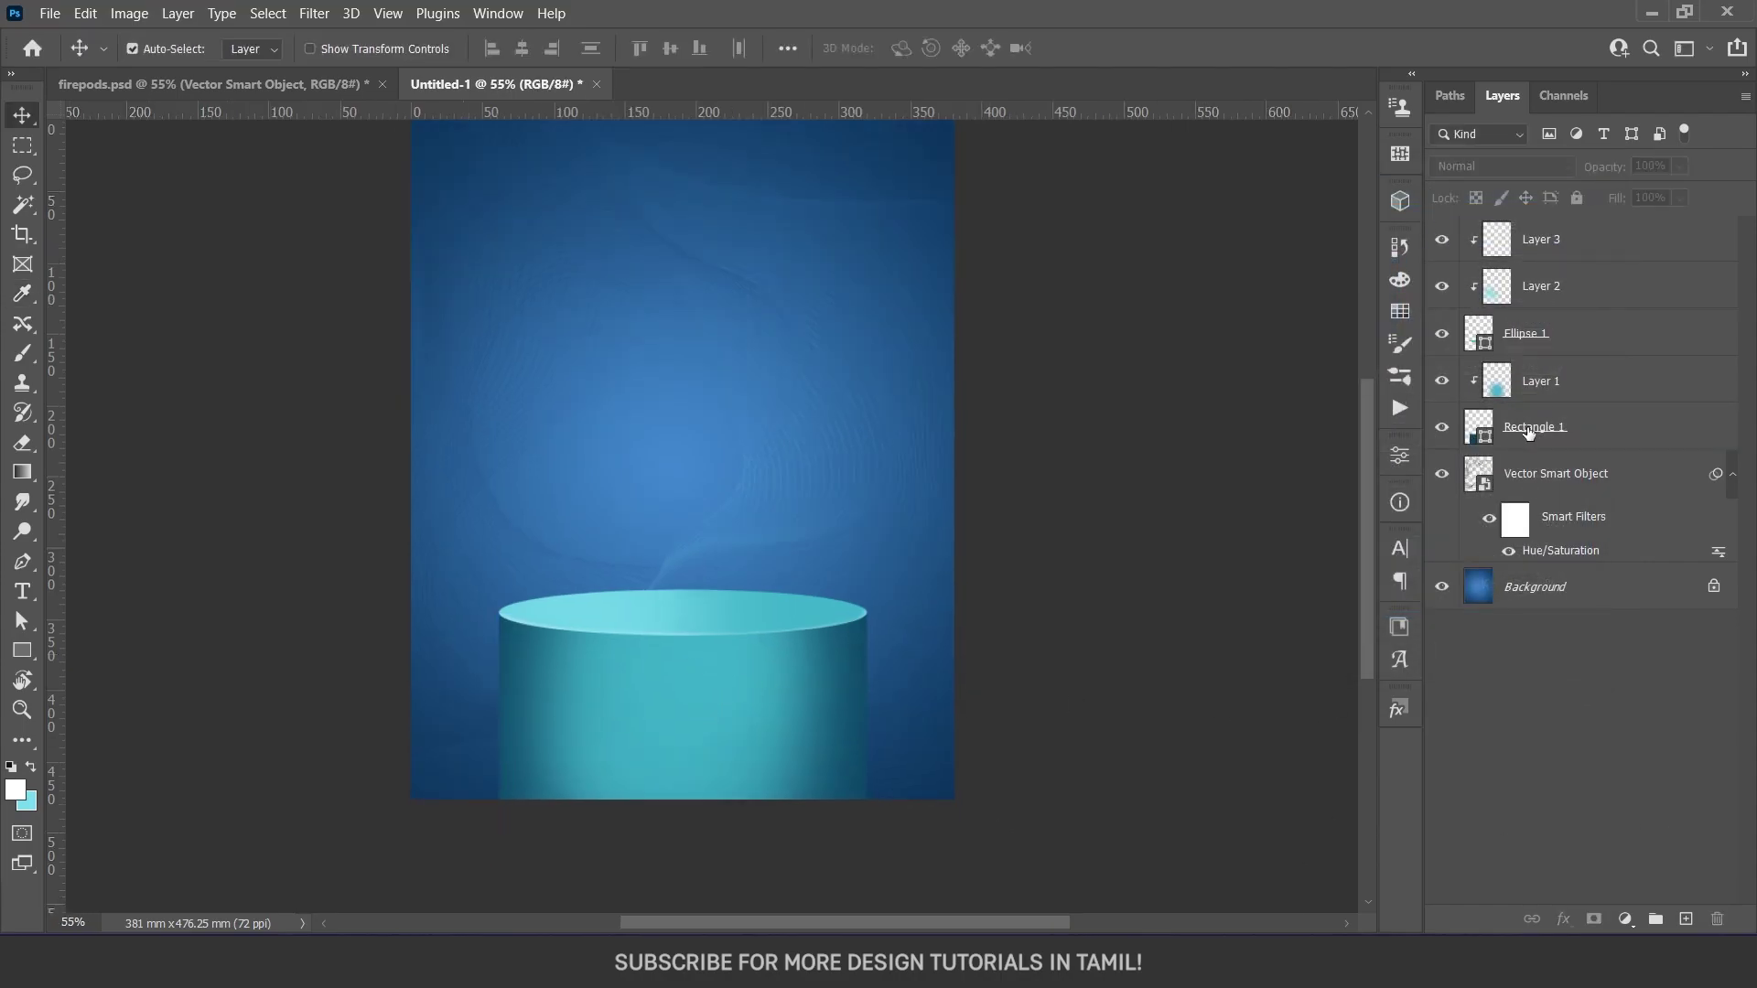
pyautogui.click(1528, 432)
pyautogui.keyDown('shift'); pyautogui.click(1545, 258); pyautogui.keyUp('shift')
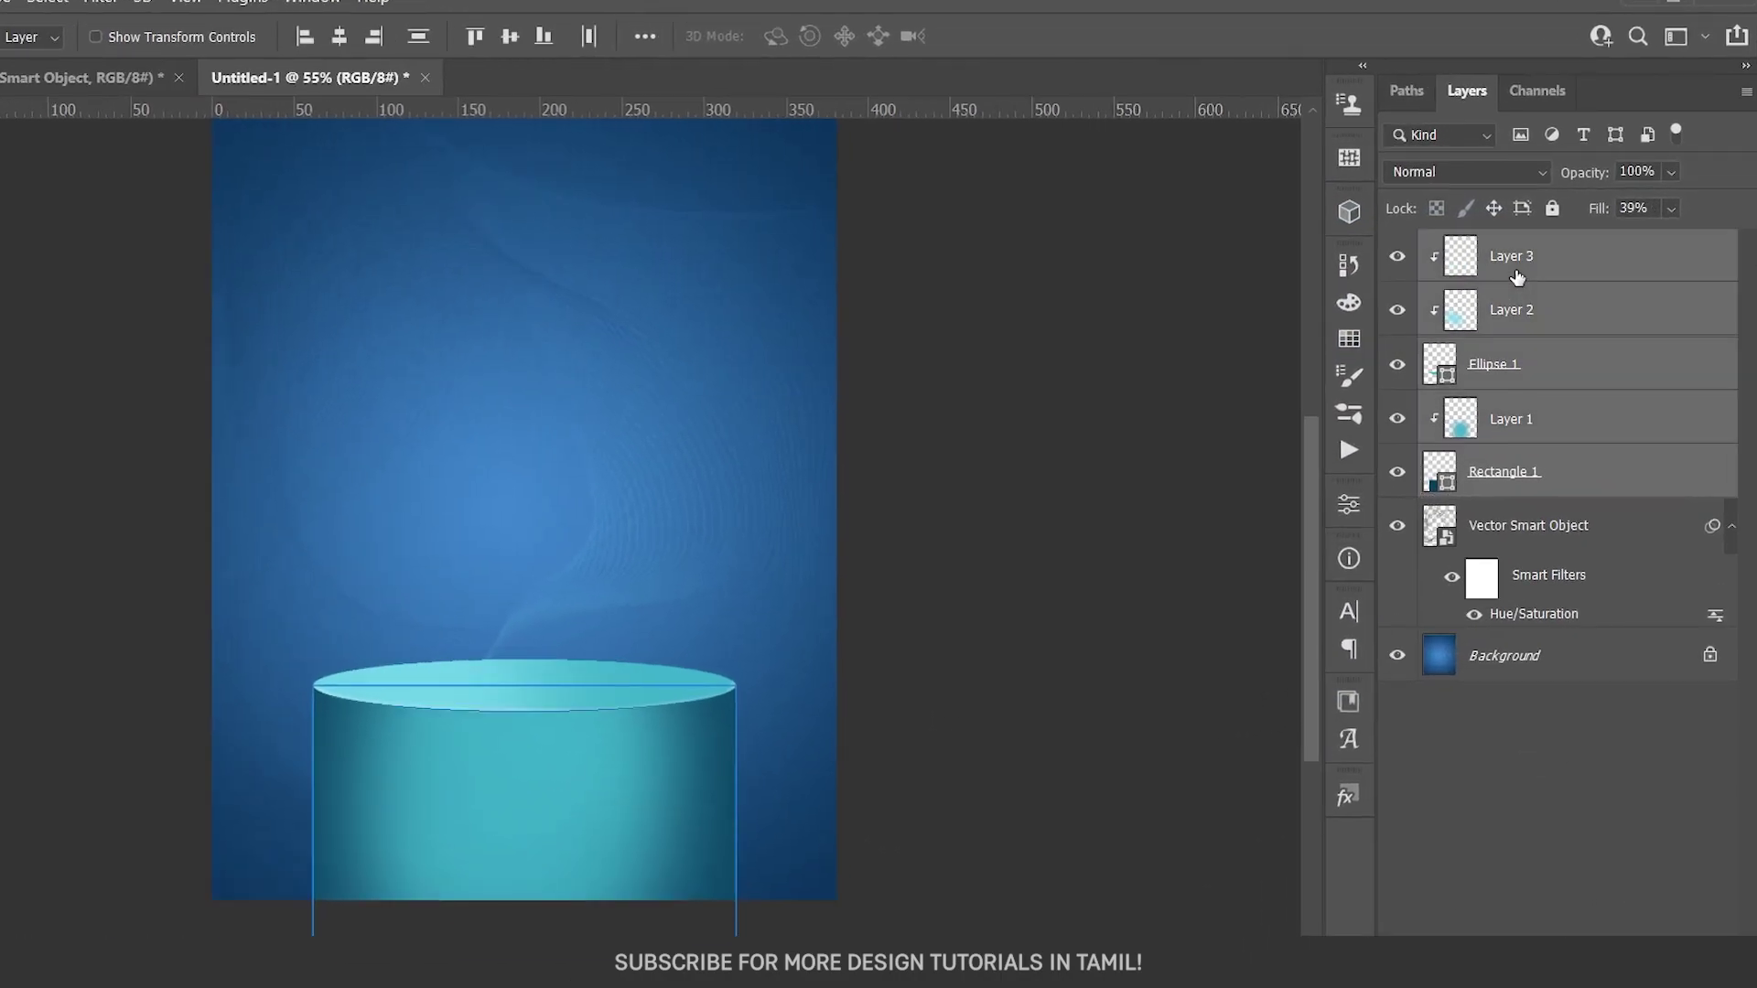
pyautogui.hotkey('ctrl', 'g')
pyautogui.doubleClick(1495, 245)
pyautogui.write('podium')
pyautogui.press('Return')
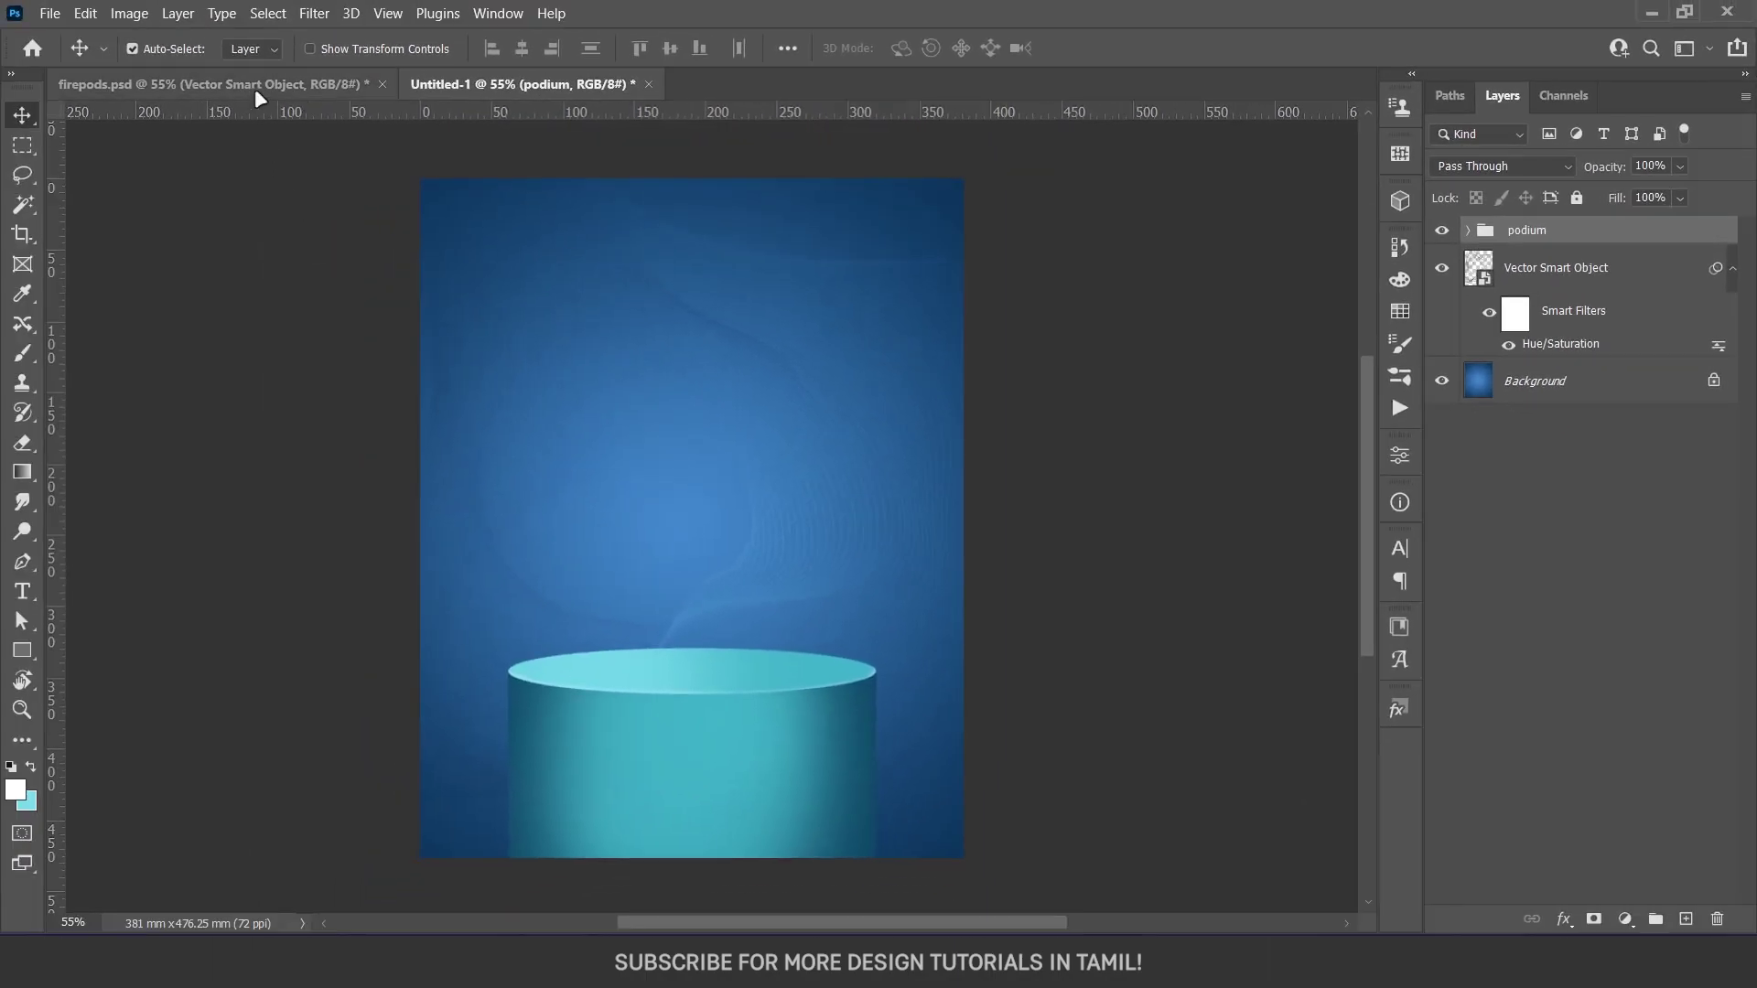
# Bring the BlackPro-5 case from firepods onto the podium and move both lower
pyautogui.moveTo(260, 217); pyautogui.dragTo(515, 86)
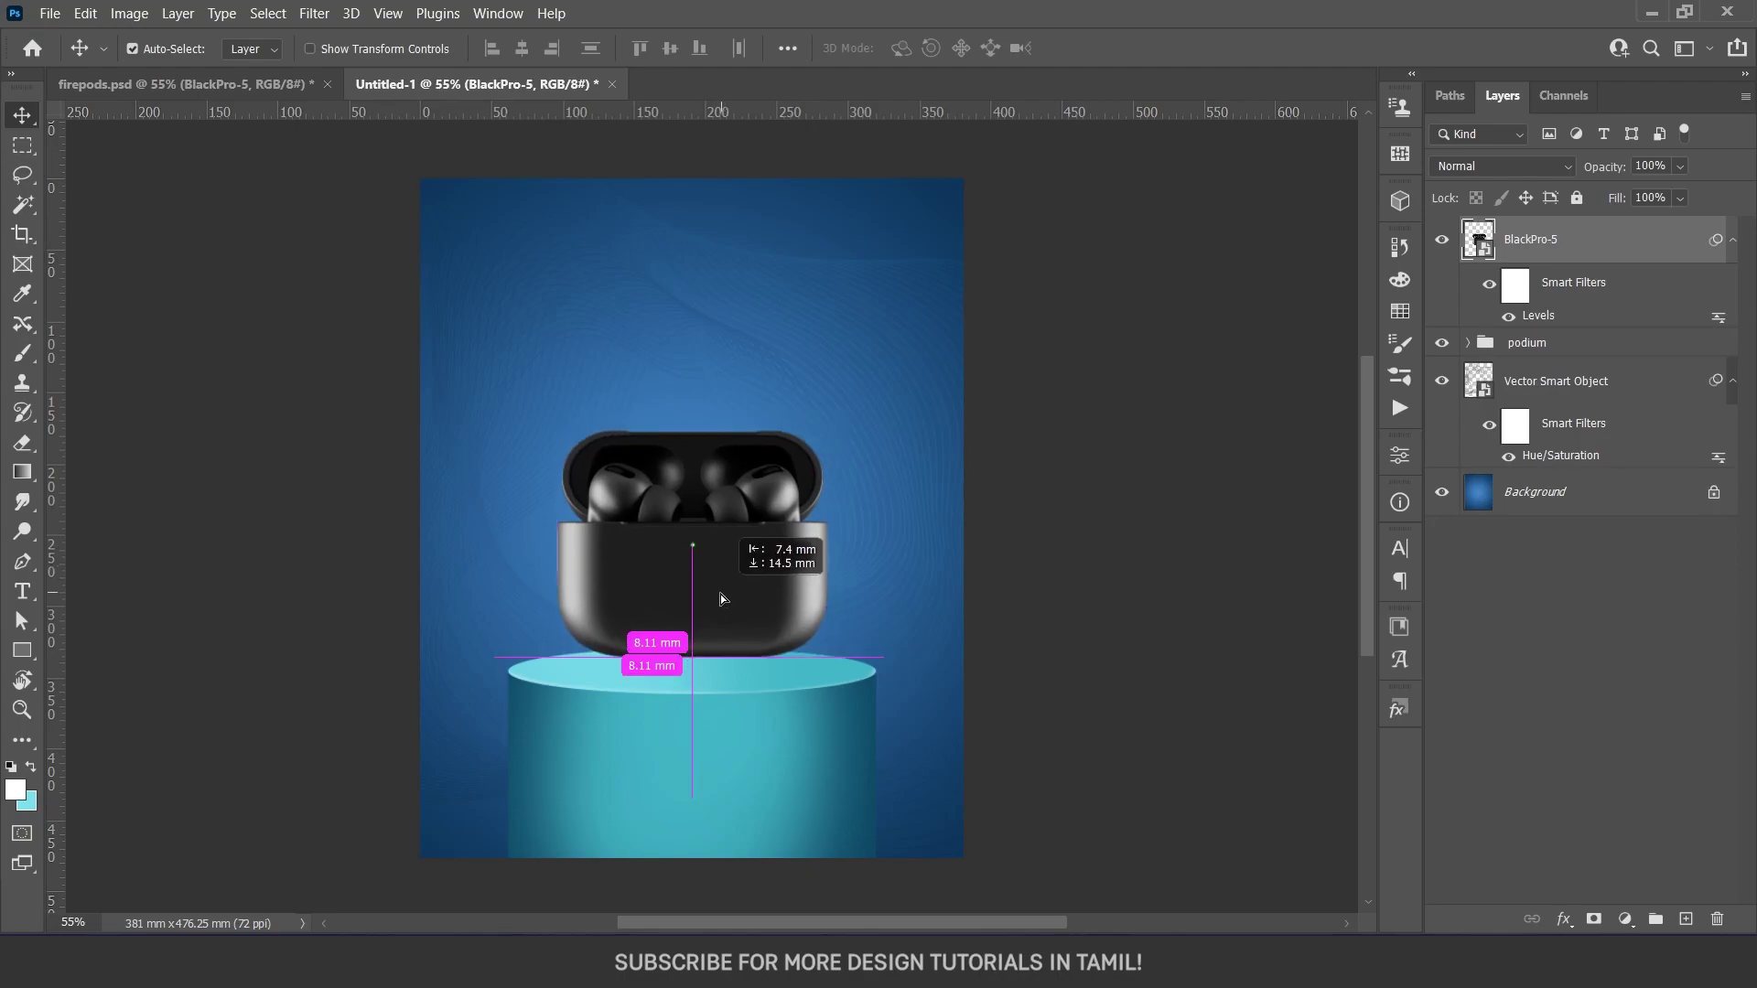
pyautogui.moveTo(705, 526); pyautogui.dragTo(717, 602)
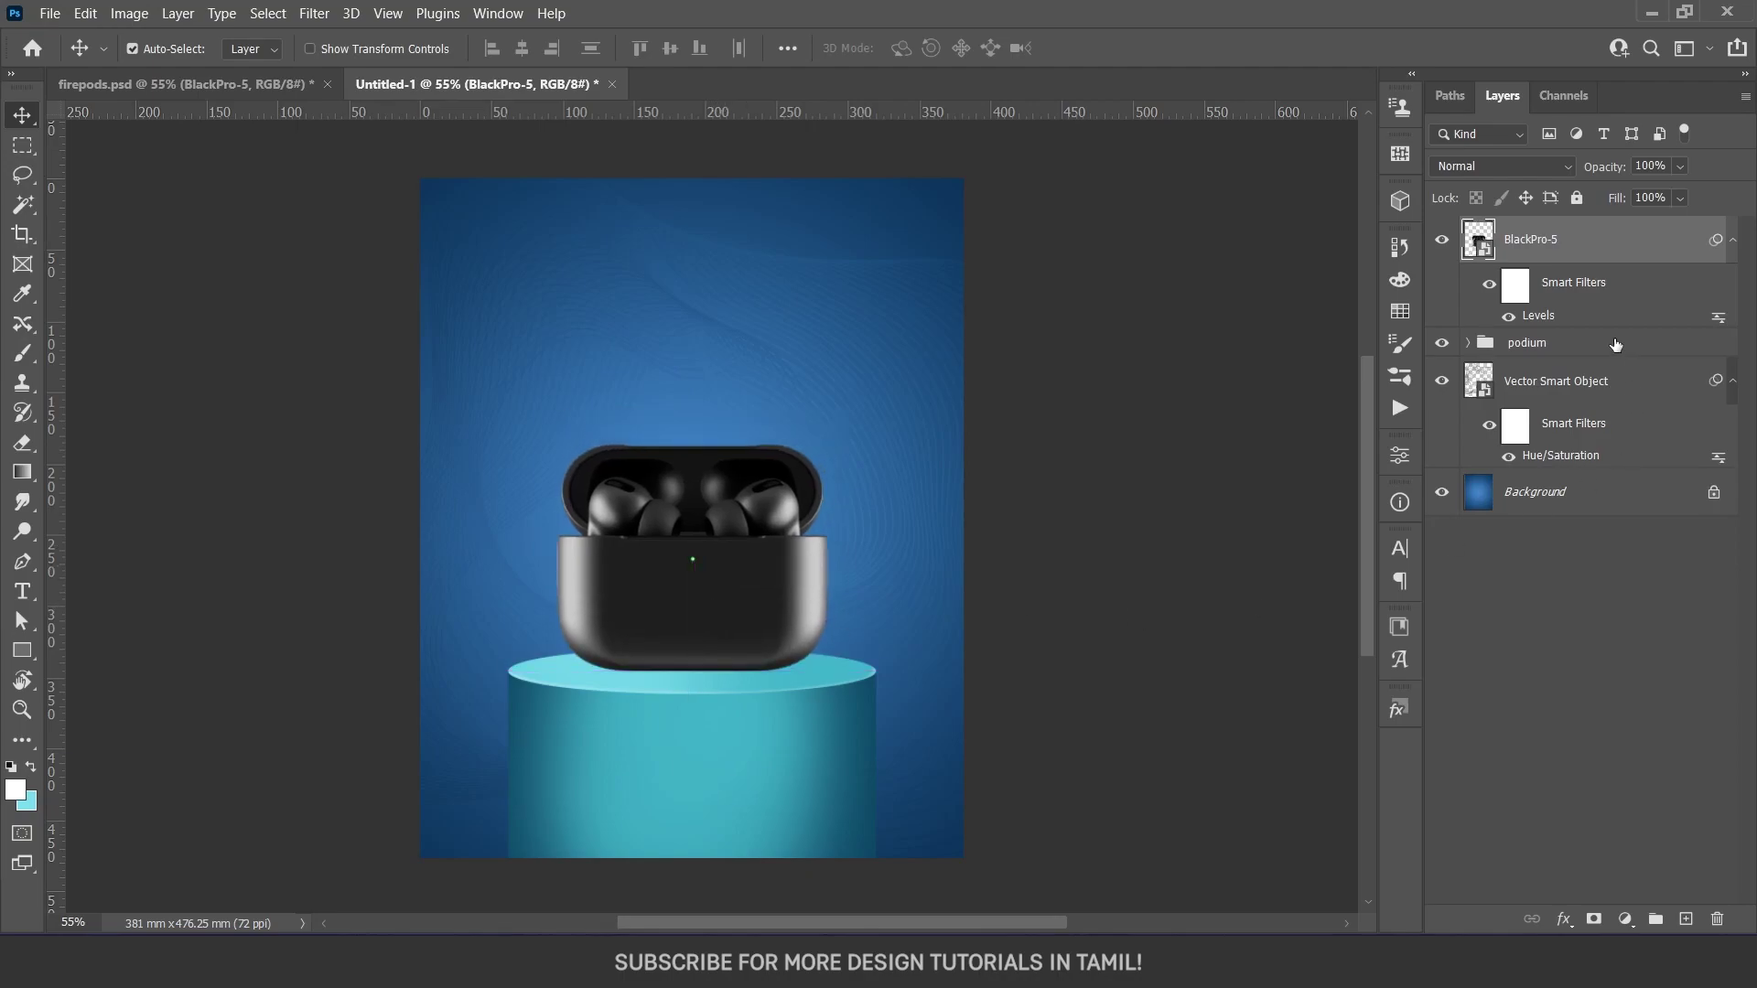
pyautogui.keyDown('ctrl'); pyautogui.click(1549, 343); pyautogui.keyUp('ctrl')
pyautogui.hotkey('ctrl', 't')
pyautogui.moveTo(786, 596)
pyautogui.mouseDown()
pyautogui.moveTo(785, 679)
pyautogui.moveTo(759, 671)
pyautogui.moveTo(787, 673)
pyautogui.mouseUp()
pyautogui.press('Return')
# Select the BlackPro-5 case layer and add a new empty layer
pyautogui.hotkey('ctrl', '0')
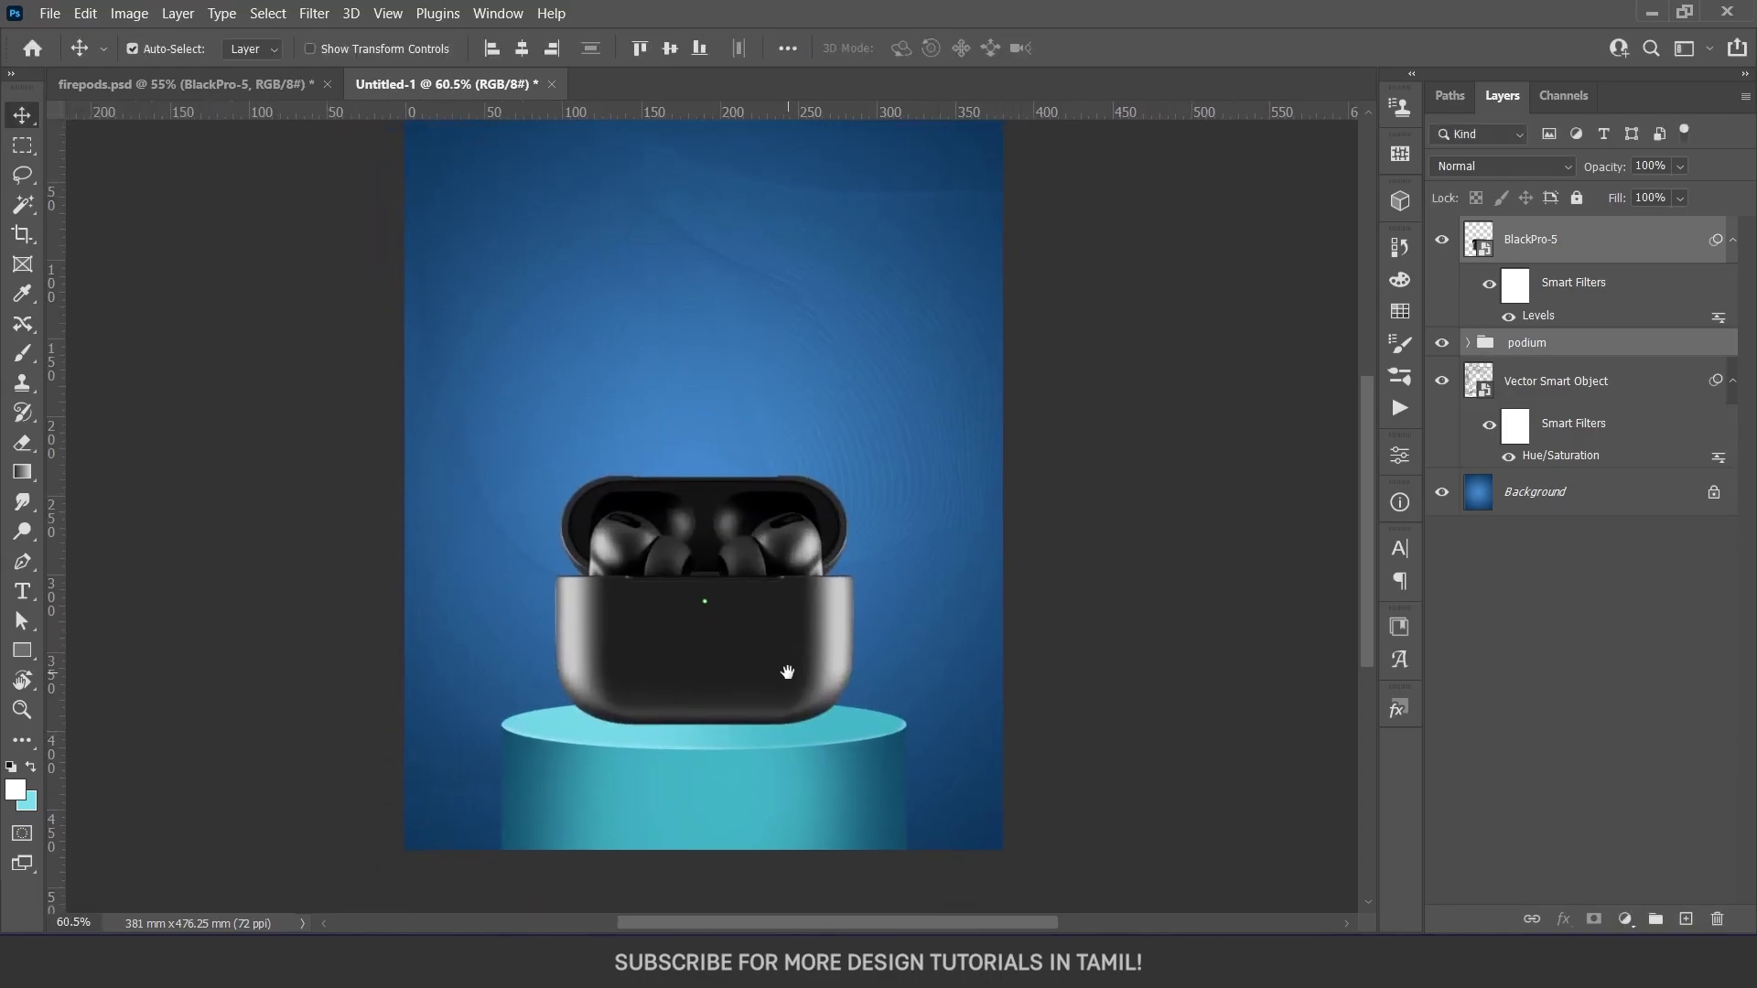
pyautogui.click(1063, 793)
pyautogui.click(714, 677)
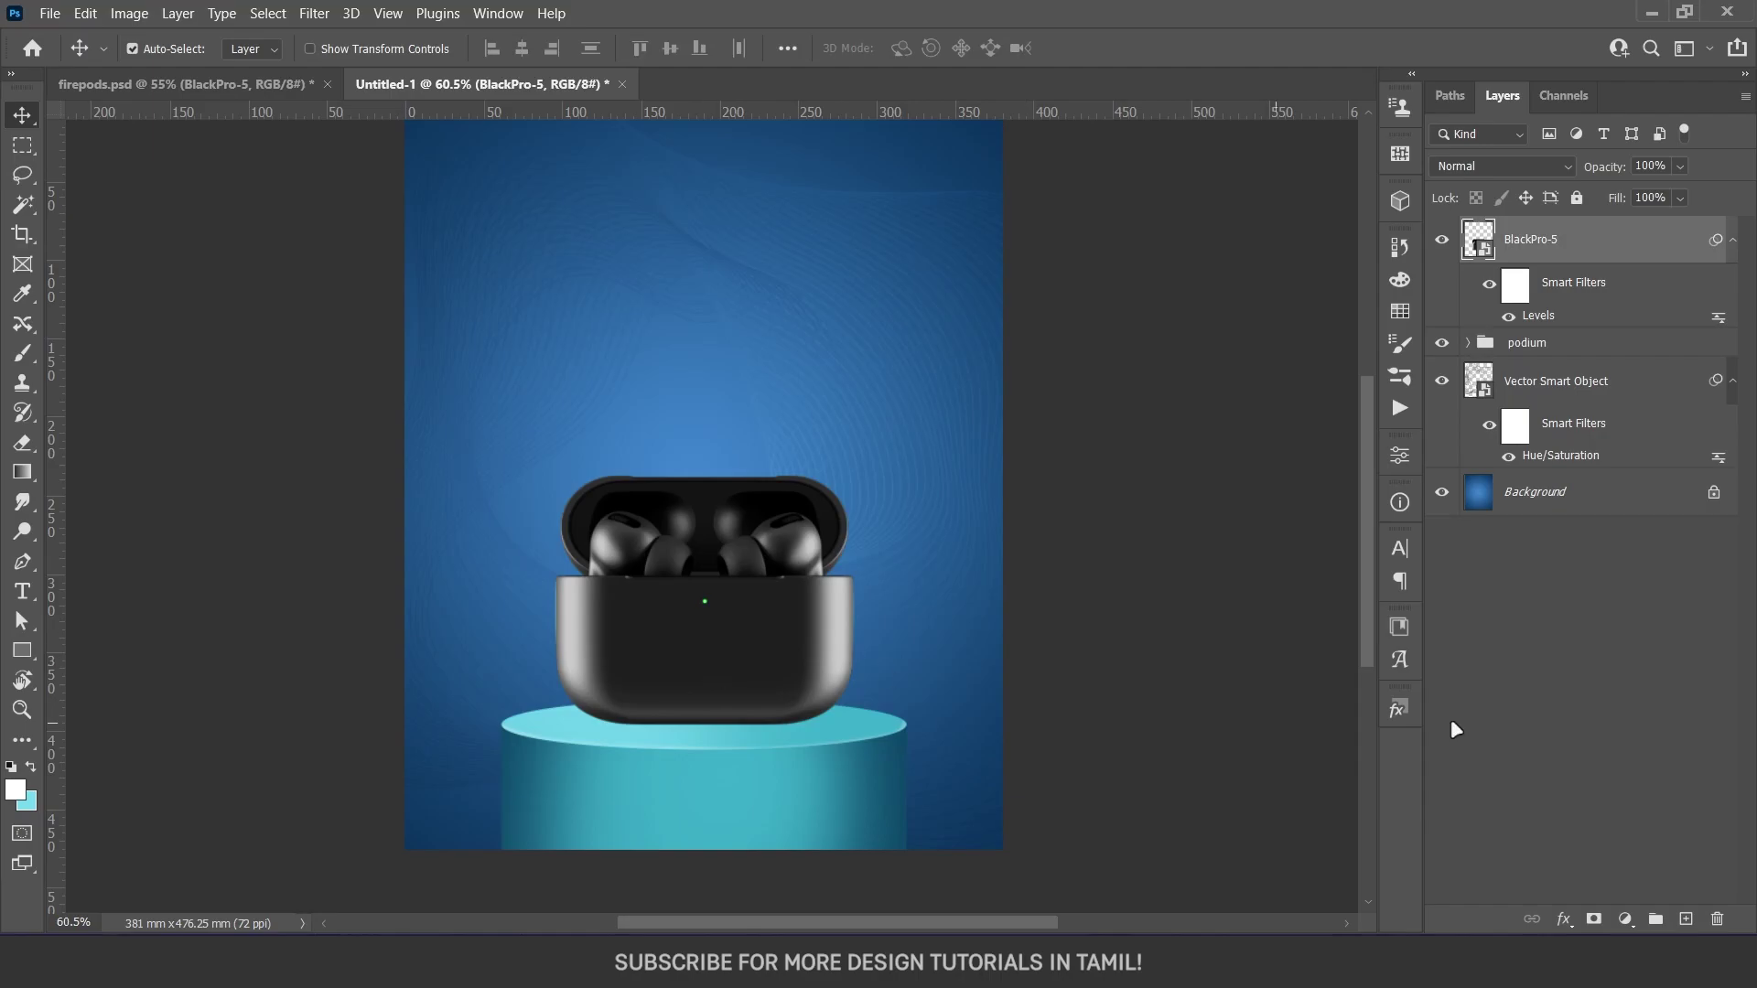
pyautogui.click(1685, 919)
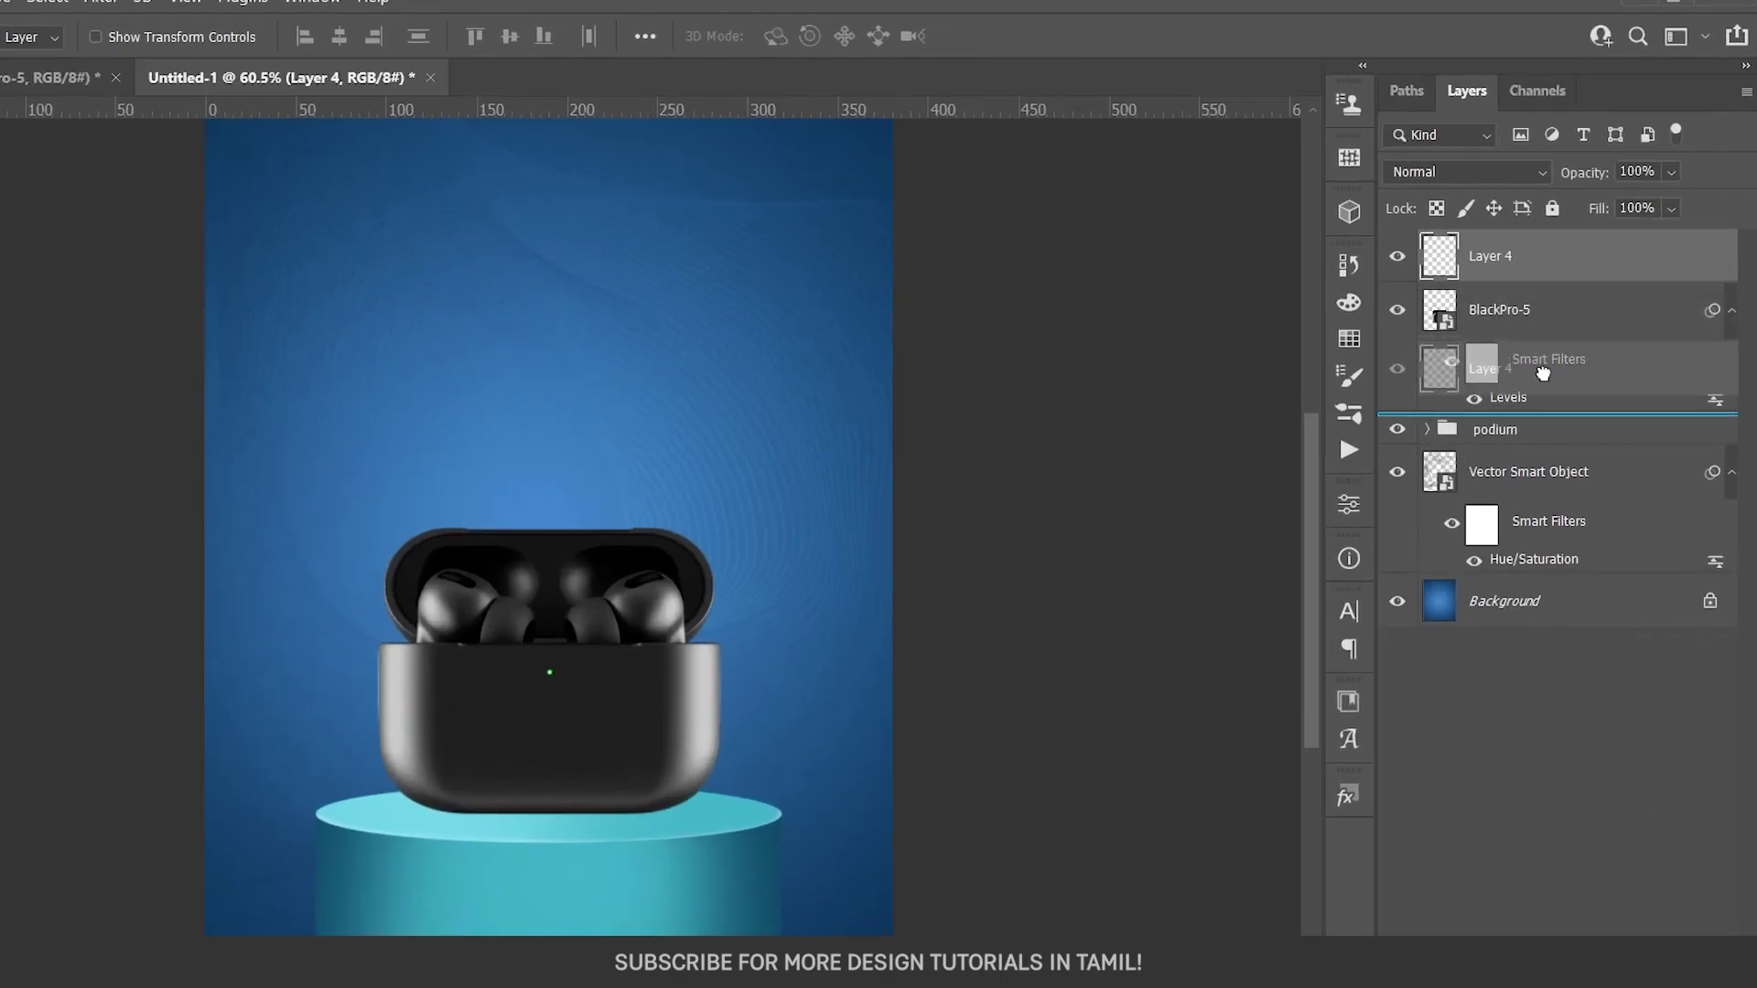
# Move Layer 4 below the case layer and set up a flattened elliptical brush at 570 px
pyautogui.moveTo(1546, 243)
pyautogui.mouseDown()
pyautogui.moveTo(1542, 375)
pyautogui.moveTo(1541, 314)
pyautogui.mouseUp()
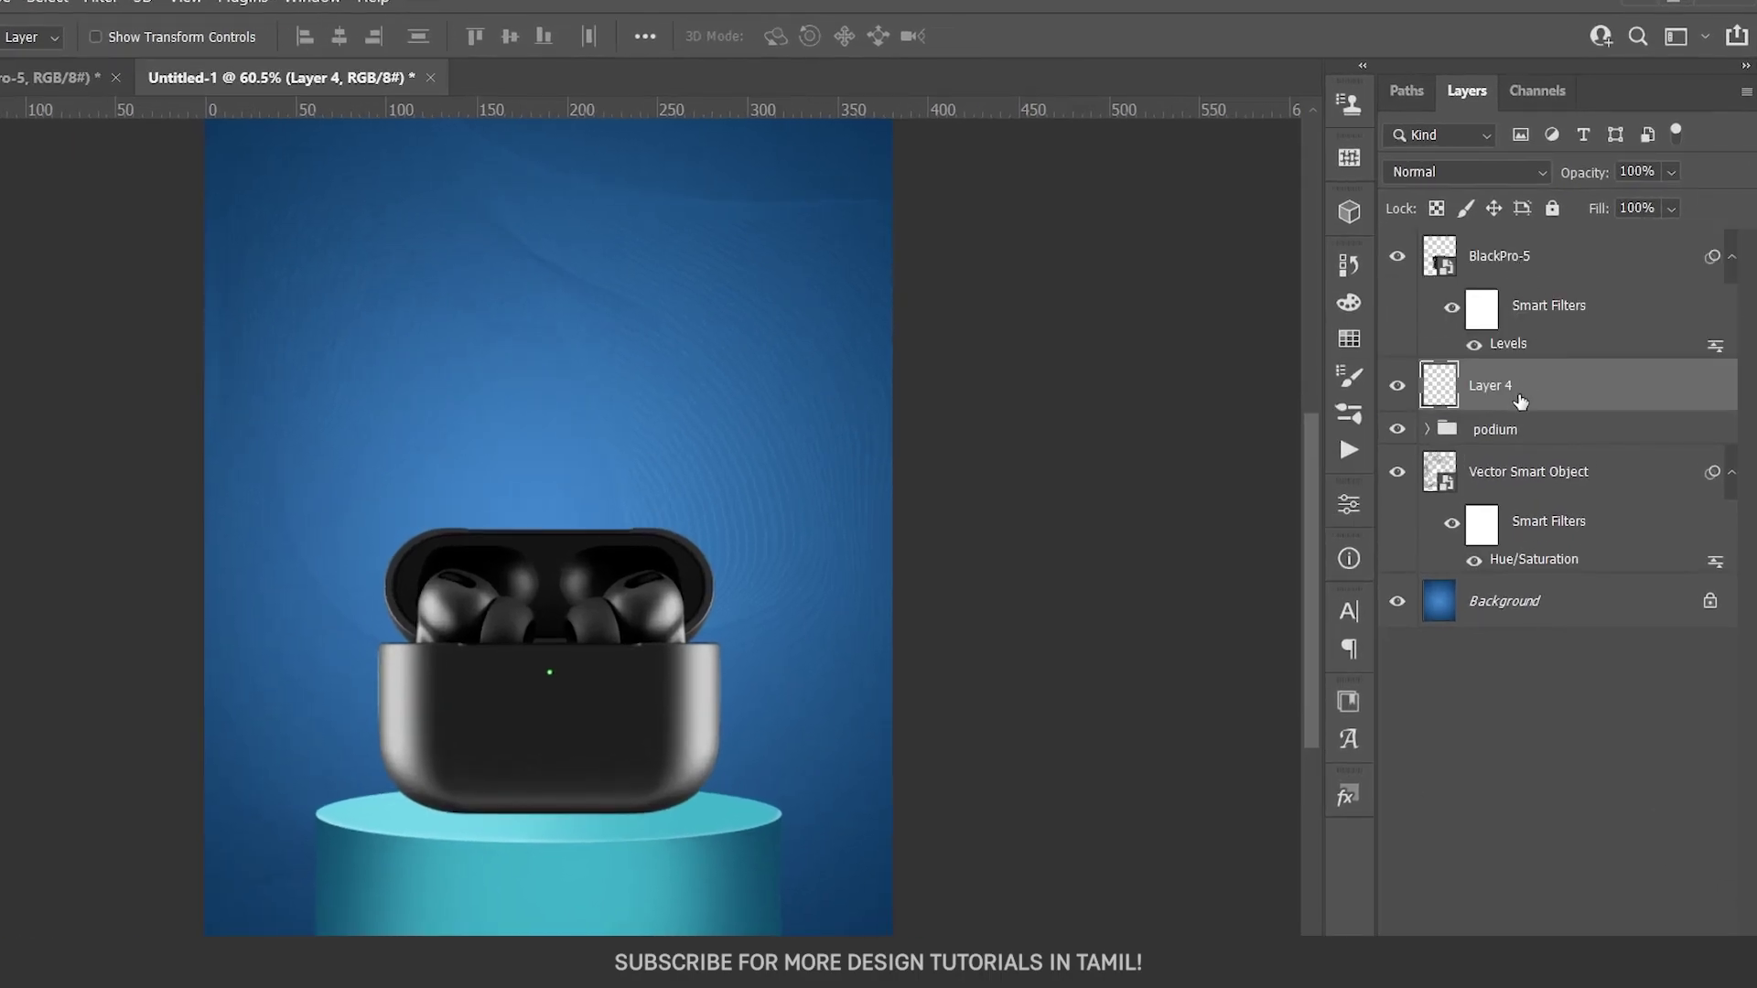
pyautogui.press('b')
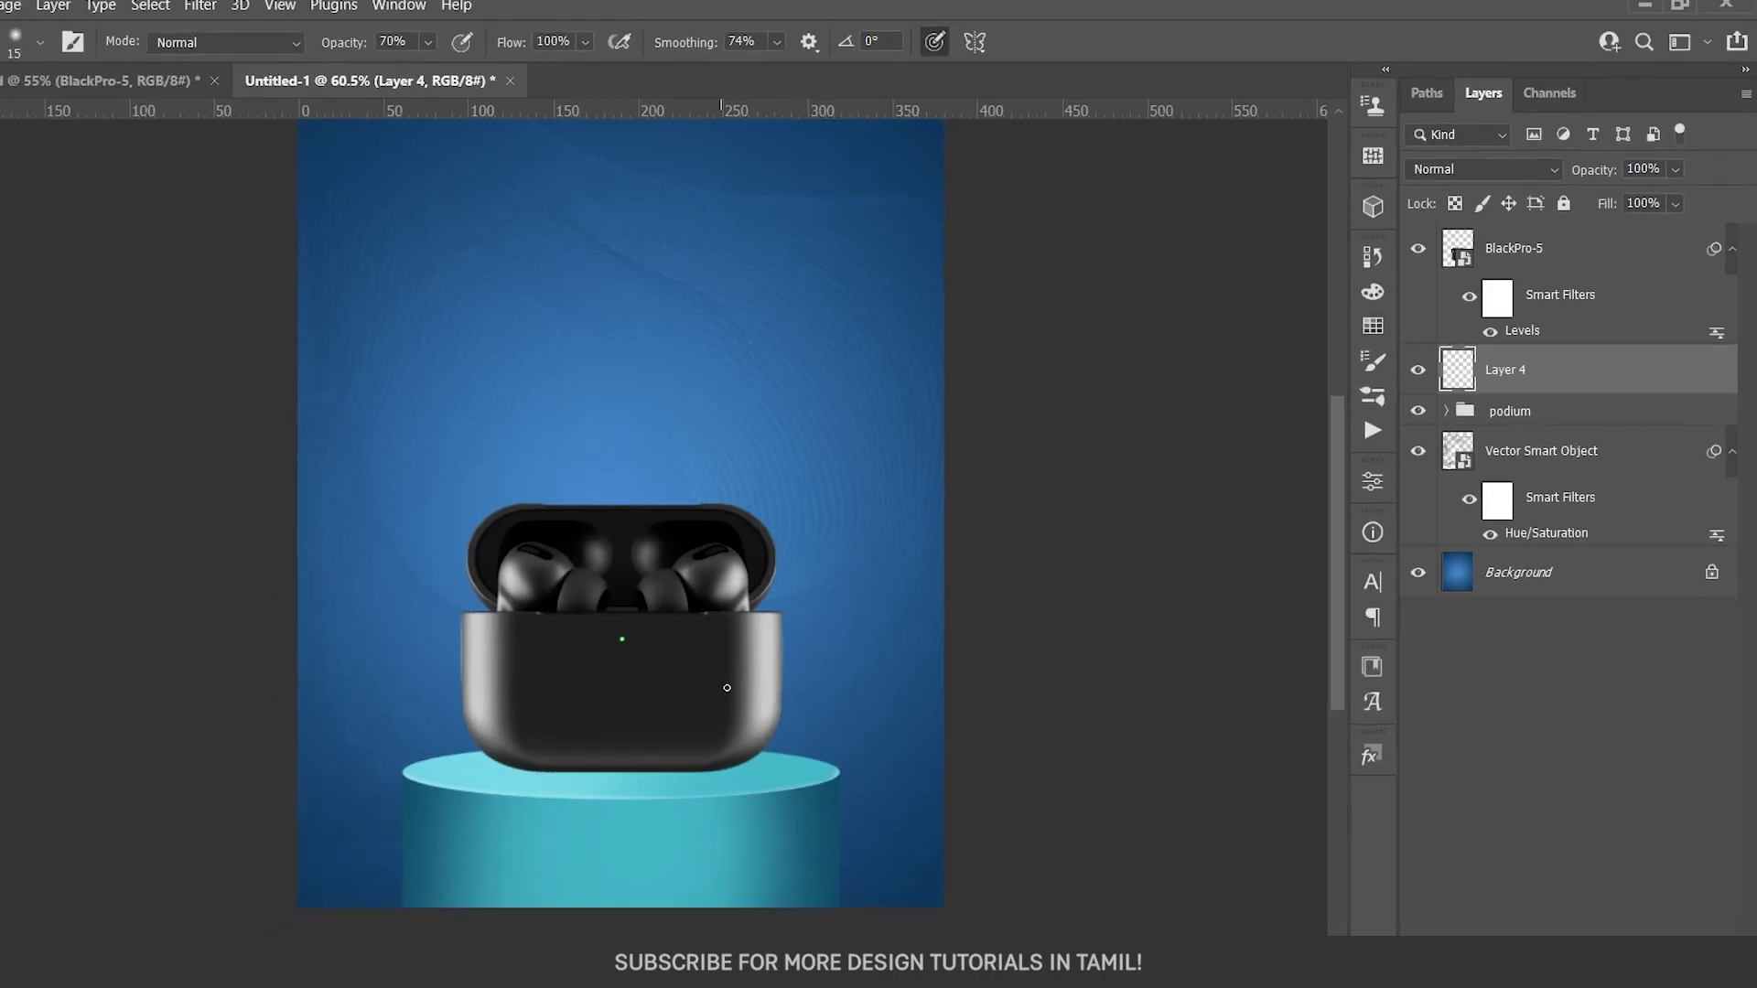
pyautogui.rightClick(801, 645)
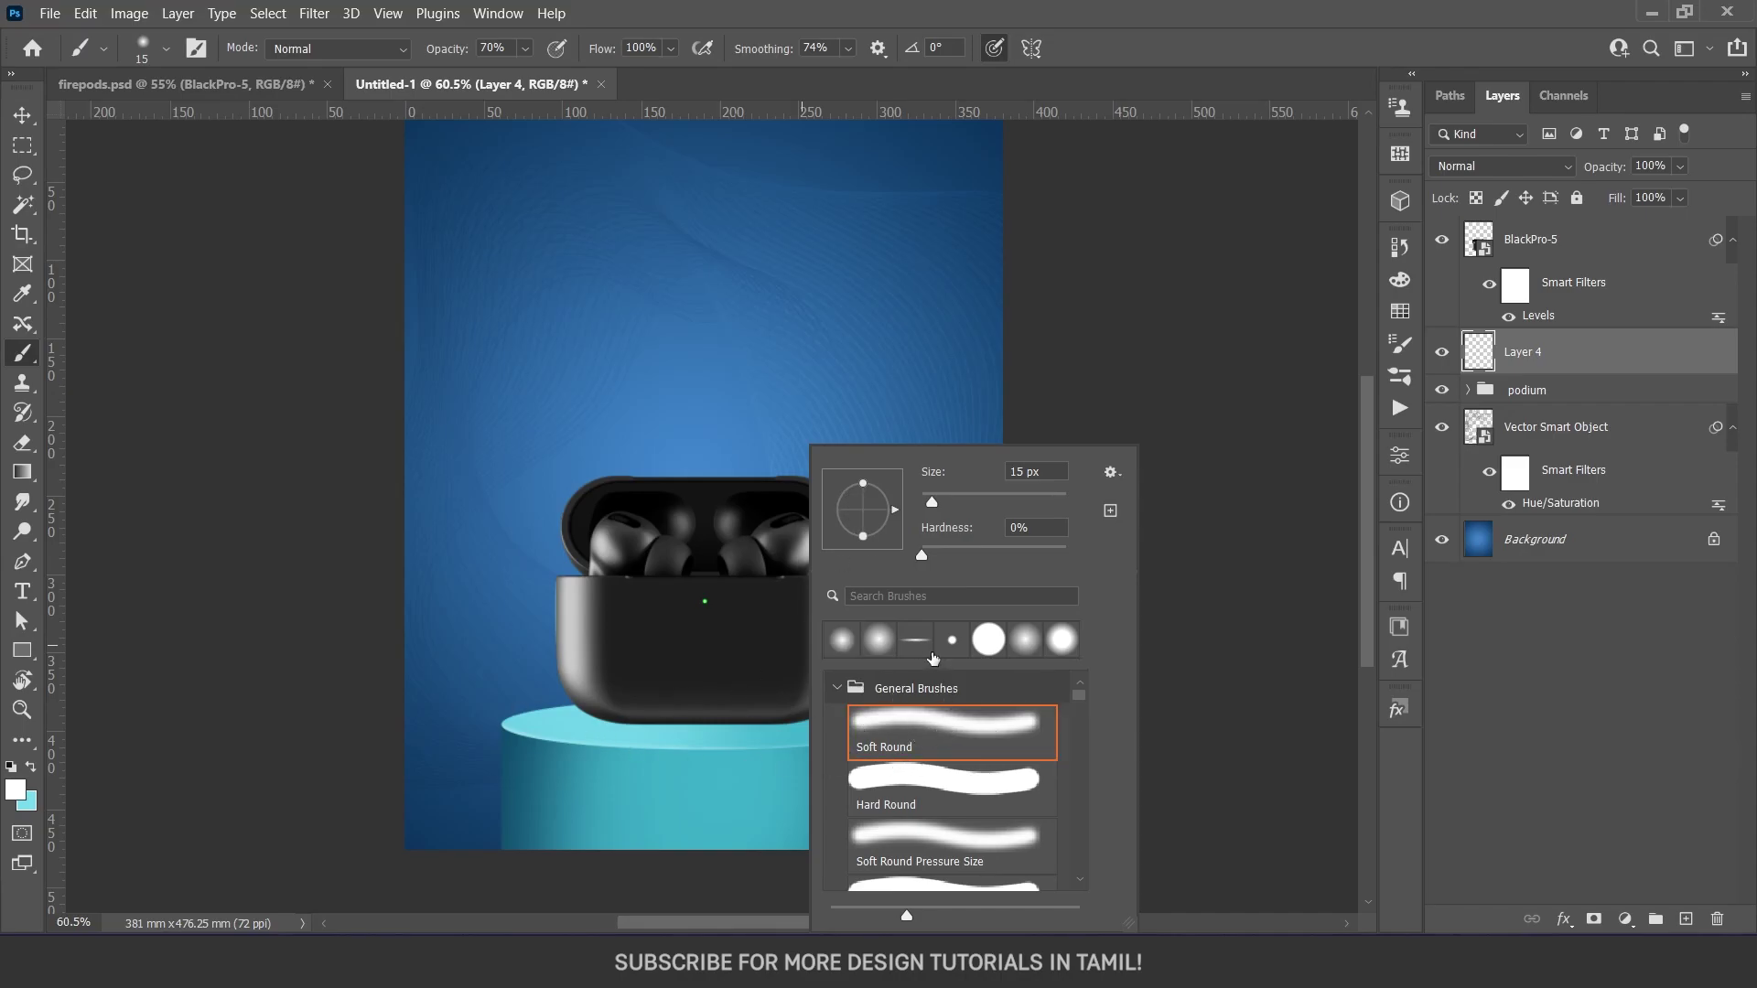
pyautogui.moveTo(863, 538); pyautogui.dragTo(888, 509)
pyautogui.moveTo(699, 719); pyautogui.dragTo(910, 757)
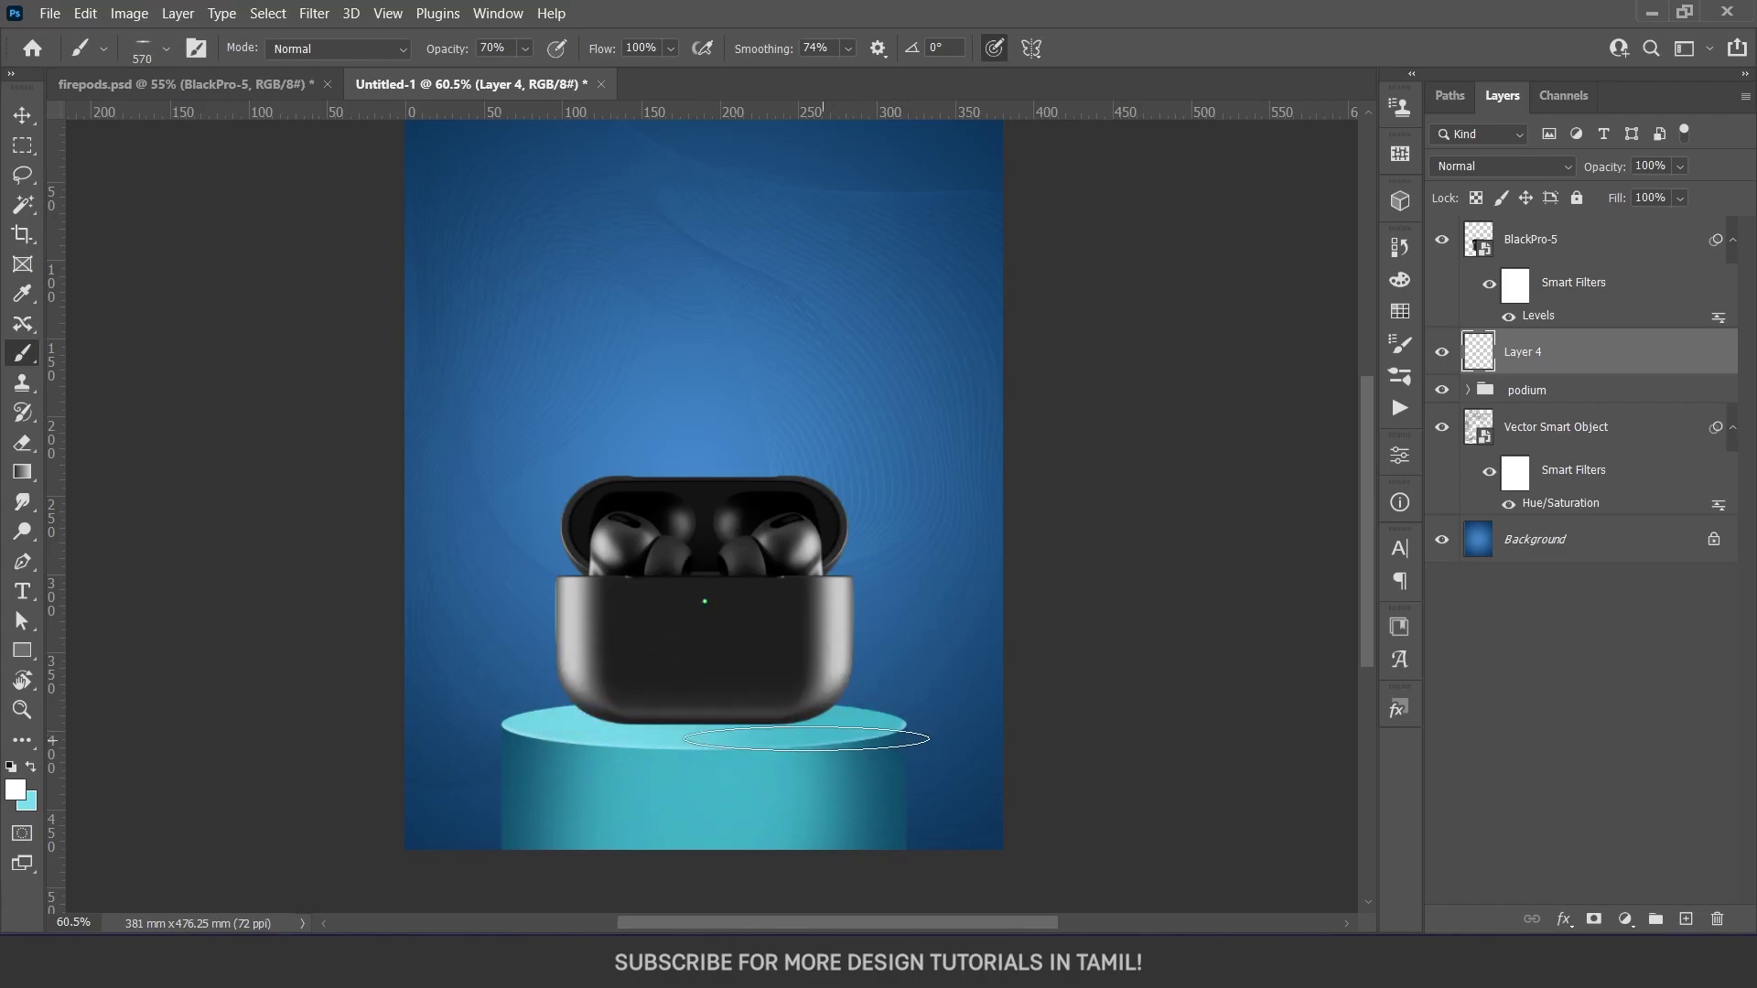
pyautogui.scroll(5, 741, 723)
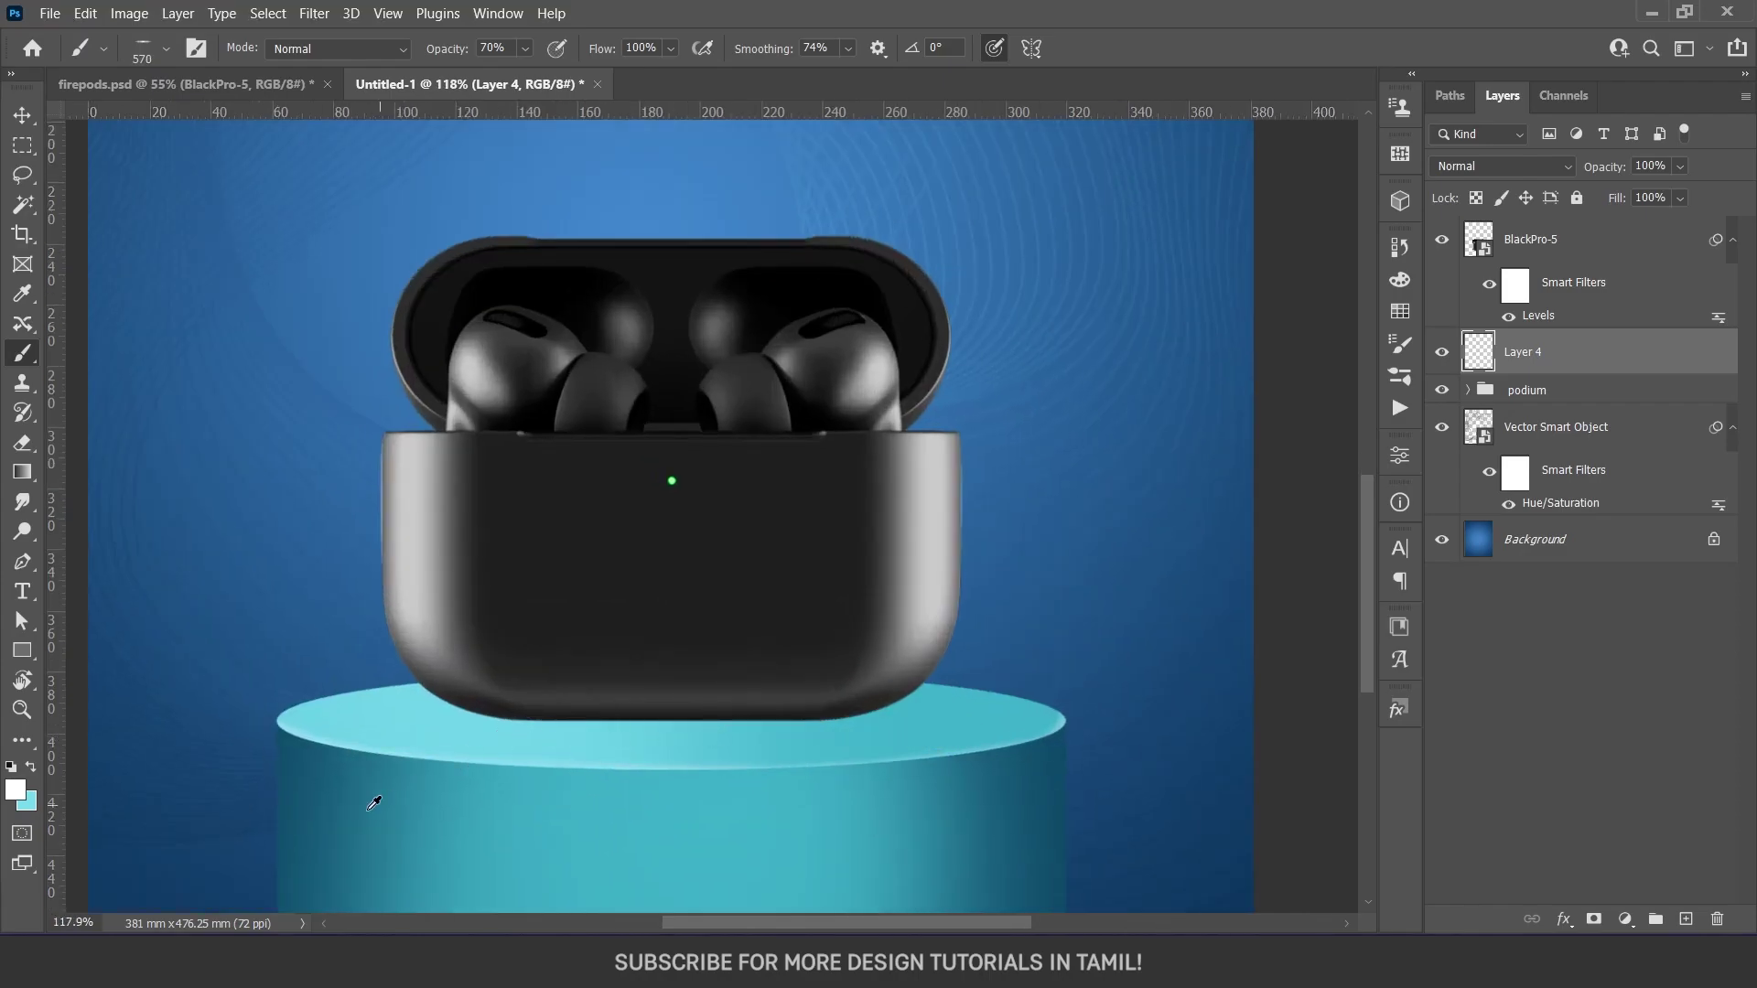
# Paint a dark teal shadow beneath the case with a 288 px brush
pyautogui.keyDown('alt'); pyautogui.click(294, 805); pyautogui.keyUp('alt')
pyautogui.click(21, 798)
pyautogui.moveTo(1245, 389); pyautogui.dragTo(1265, 458)
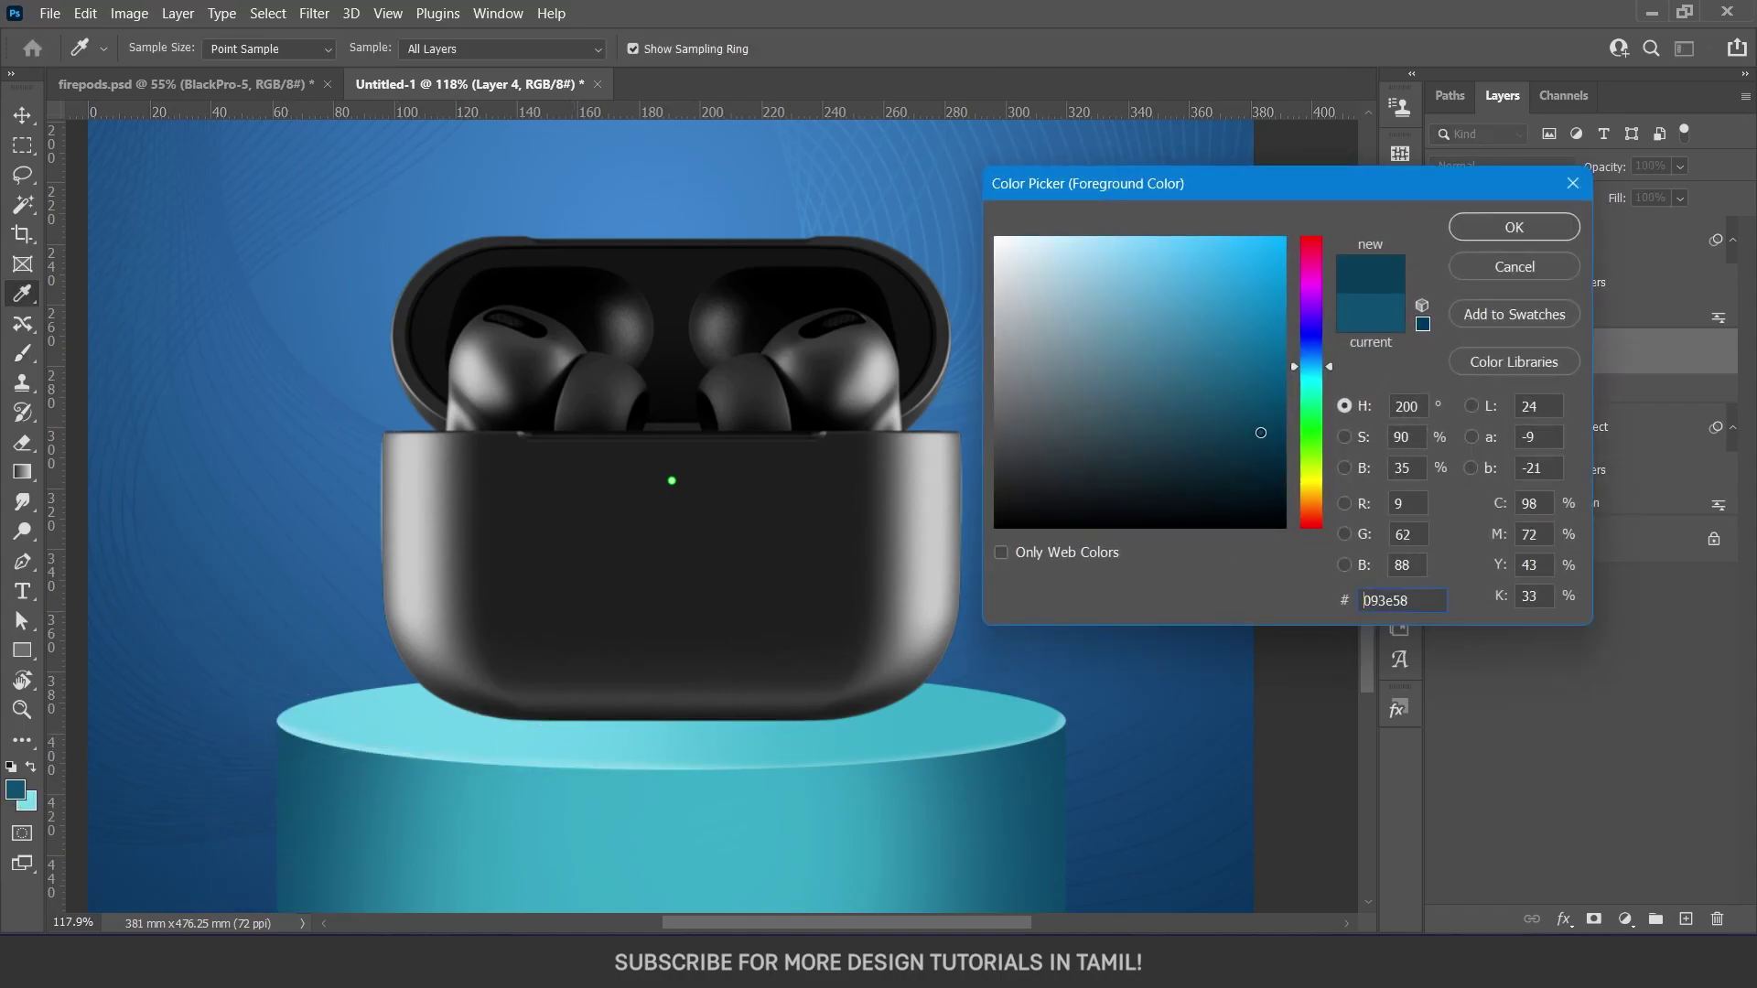
pyautogui.click(1514, 228)
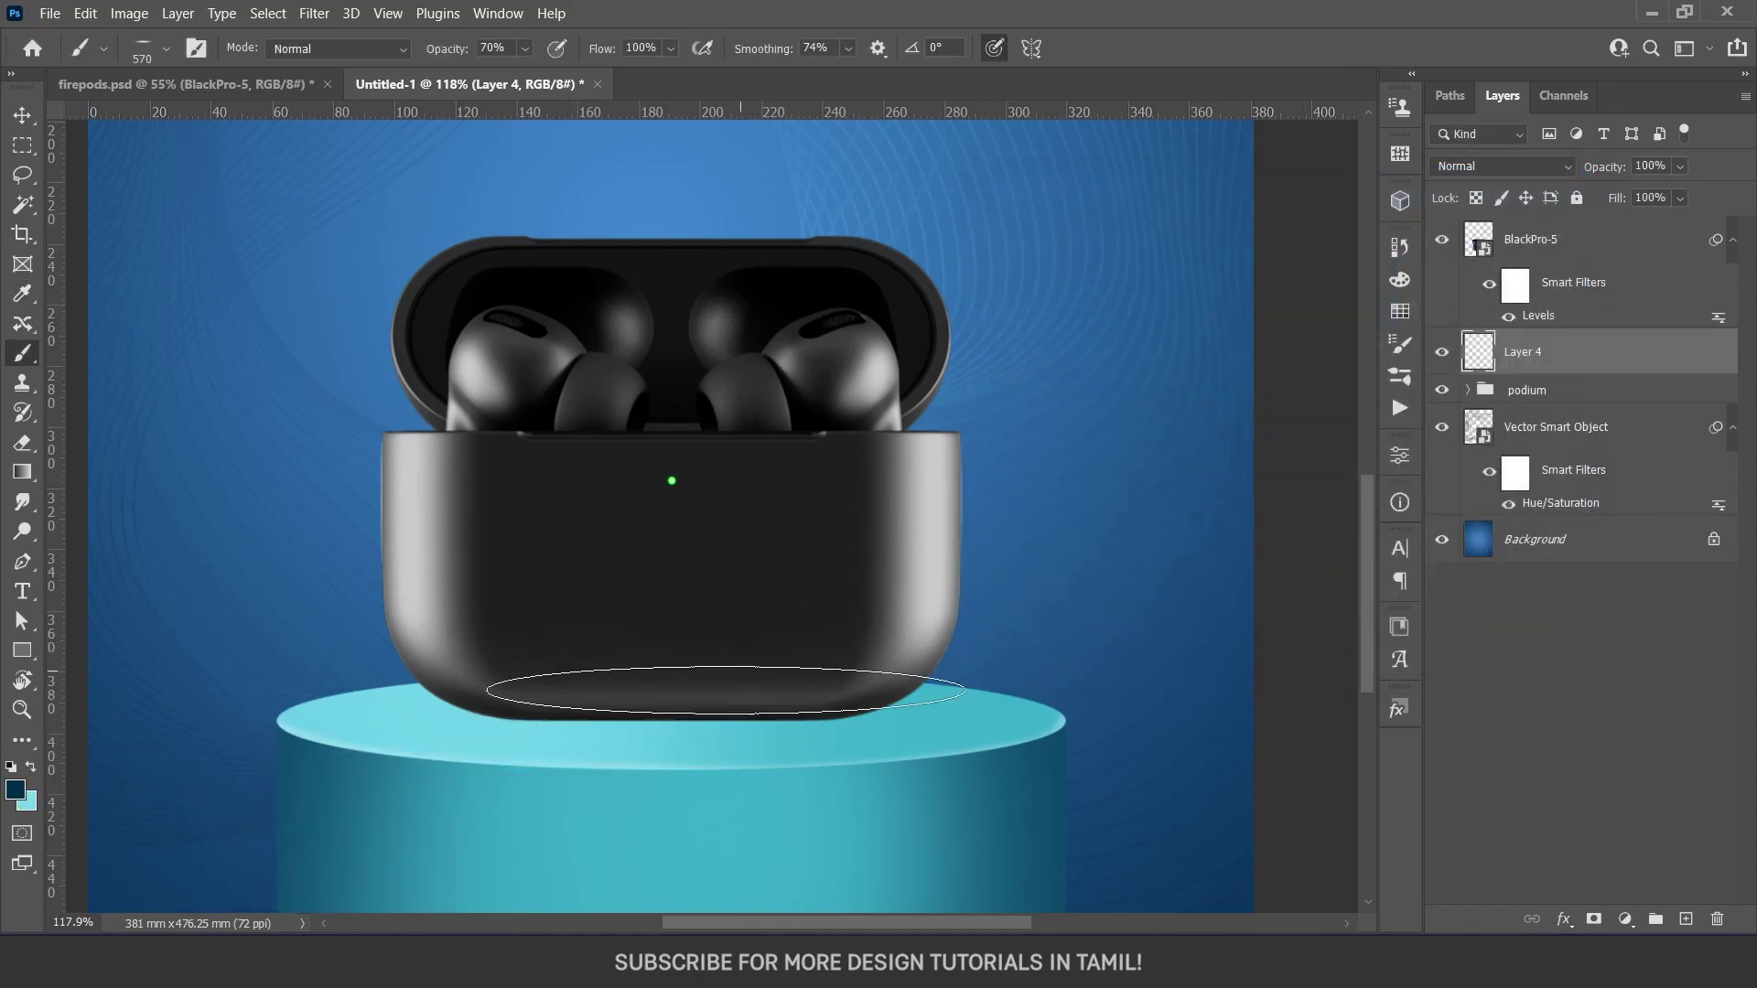
pyautogui.keyDown('alt'); pyautogui.rightClick(508, 714); pyautogui.keyUp('alt')
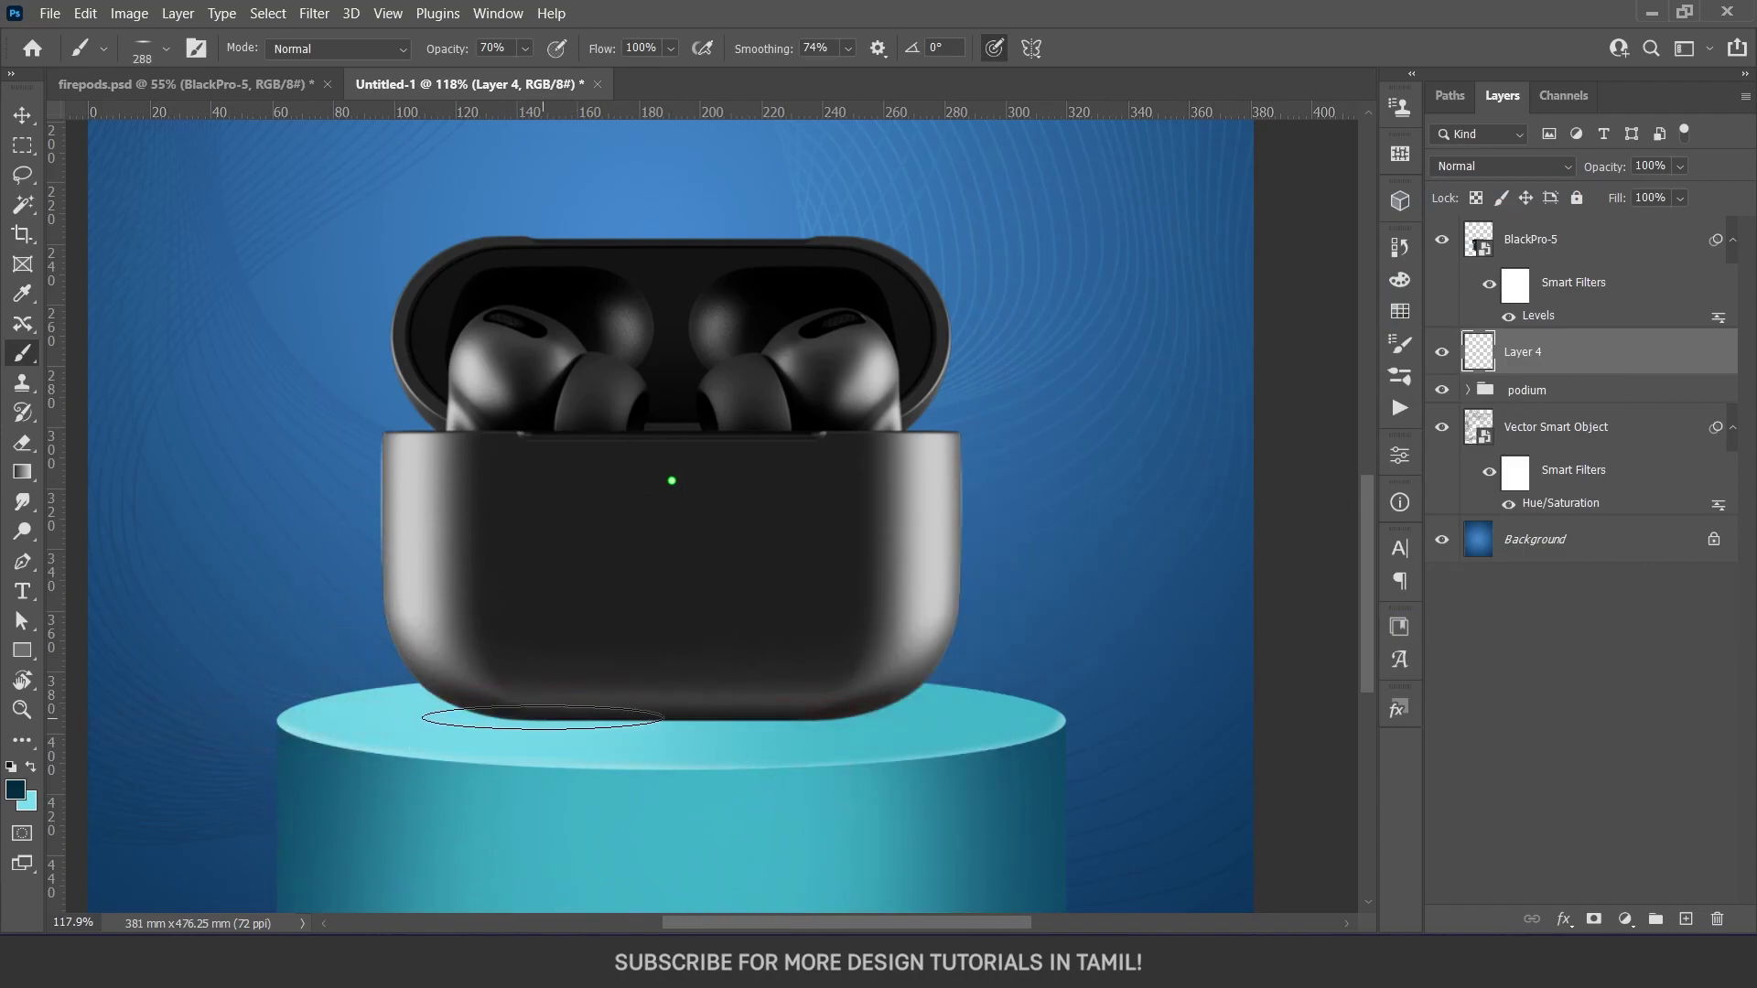
pyautogui.click(639, 716)
pyautogui.moveTo(639, 717); pyautogui.dragTo(790, 716)
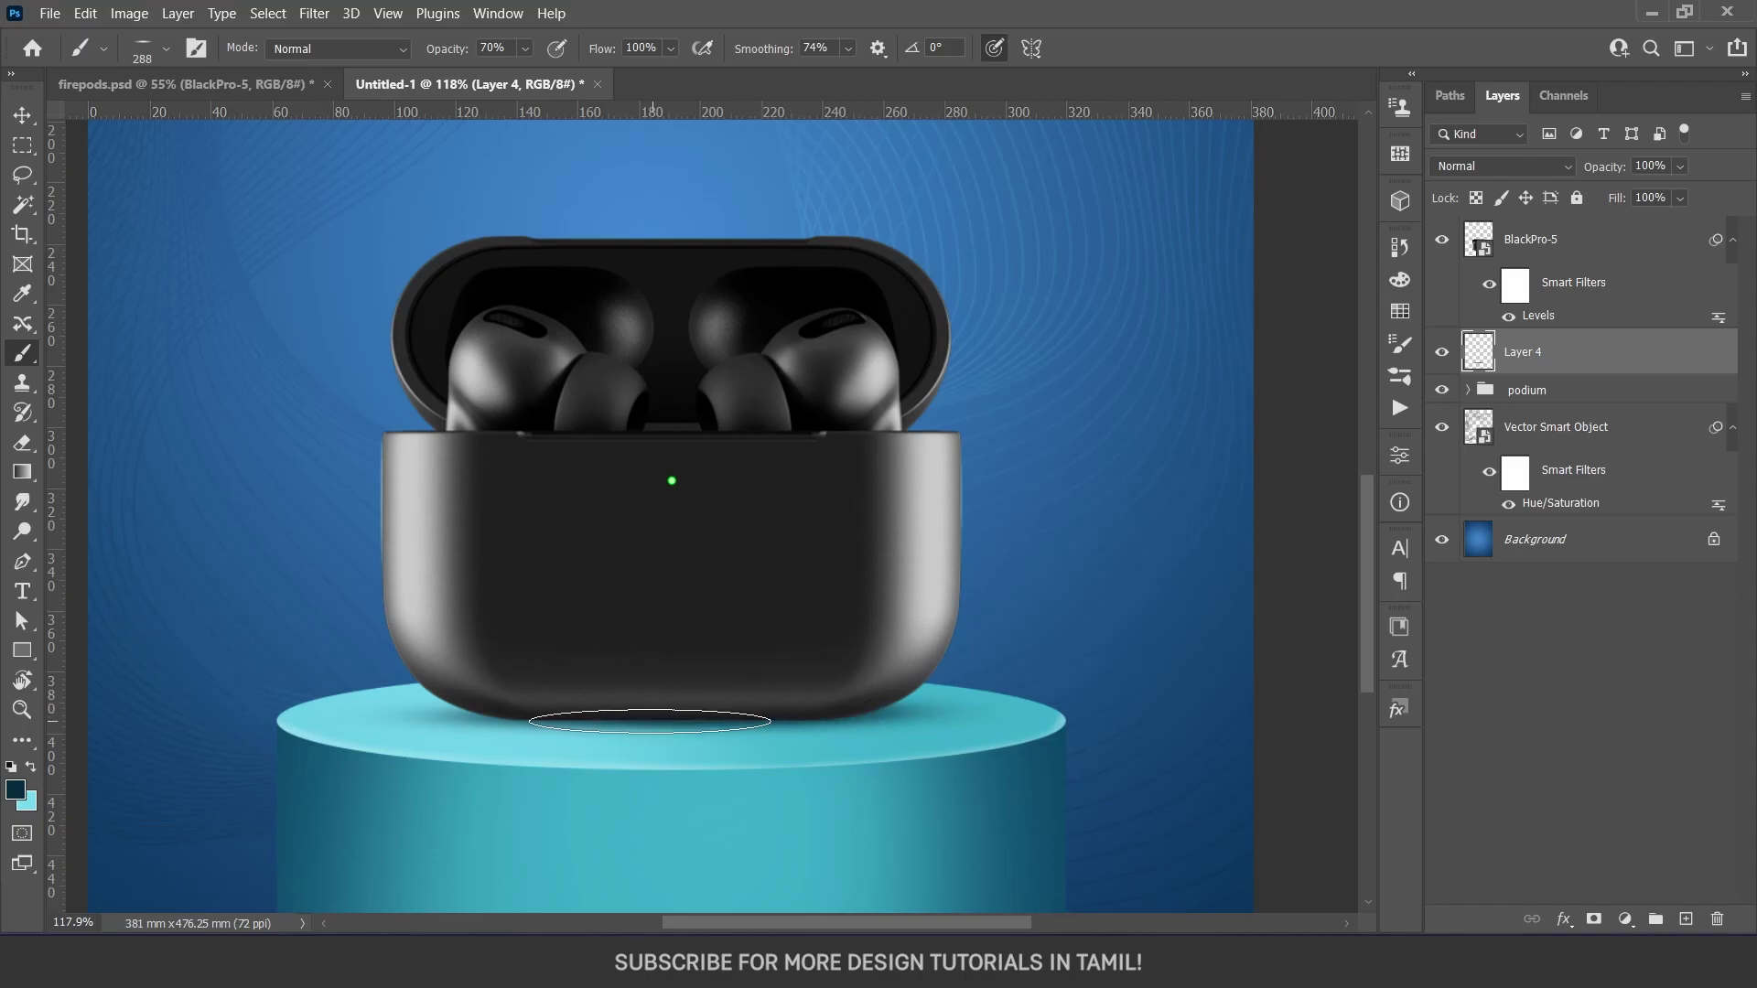
pyautogui.moveTo(790, 716); pyautogui.dragTo(562, 718)
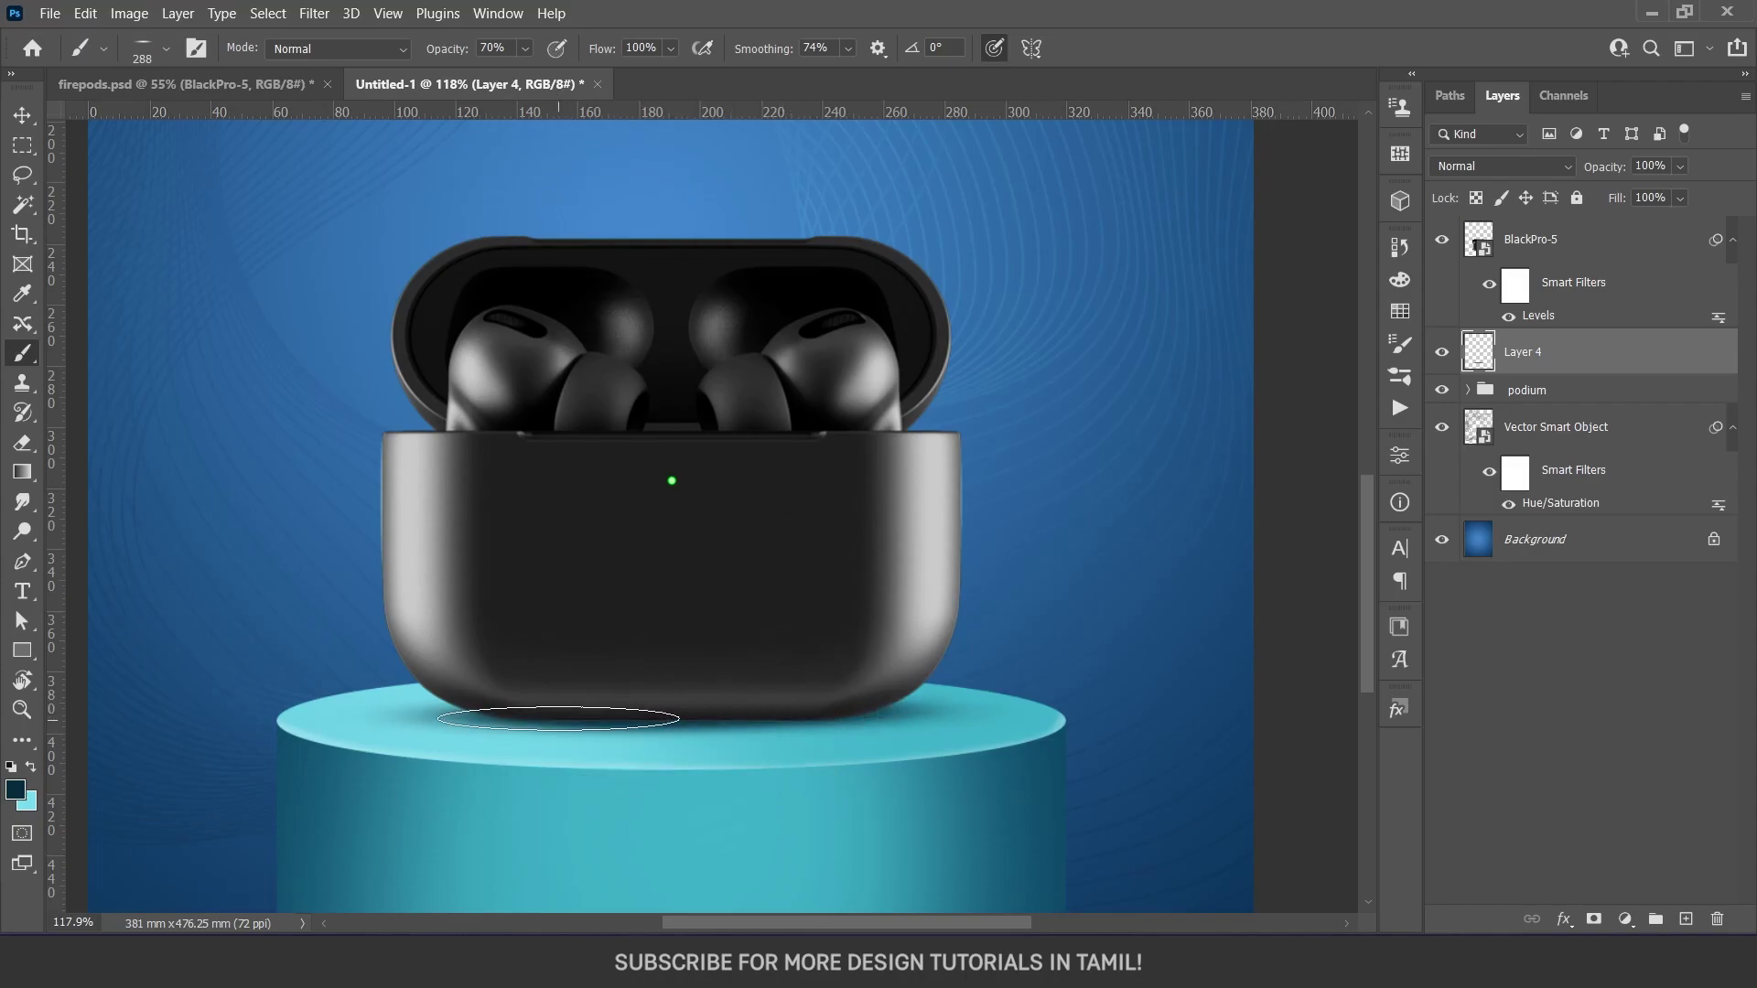
# Zoom out to the whole poster and select the BlackPro-5 case layer
pyautogui.press('v')
pyautogui.hotkey('ctrl', '-')
pyautogui.hotkey('ctrl', '-')
pyautogui.hotkey('ctrl', '-')
pyautogui.scroll(2, 836, 735)
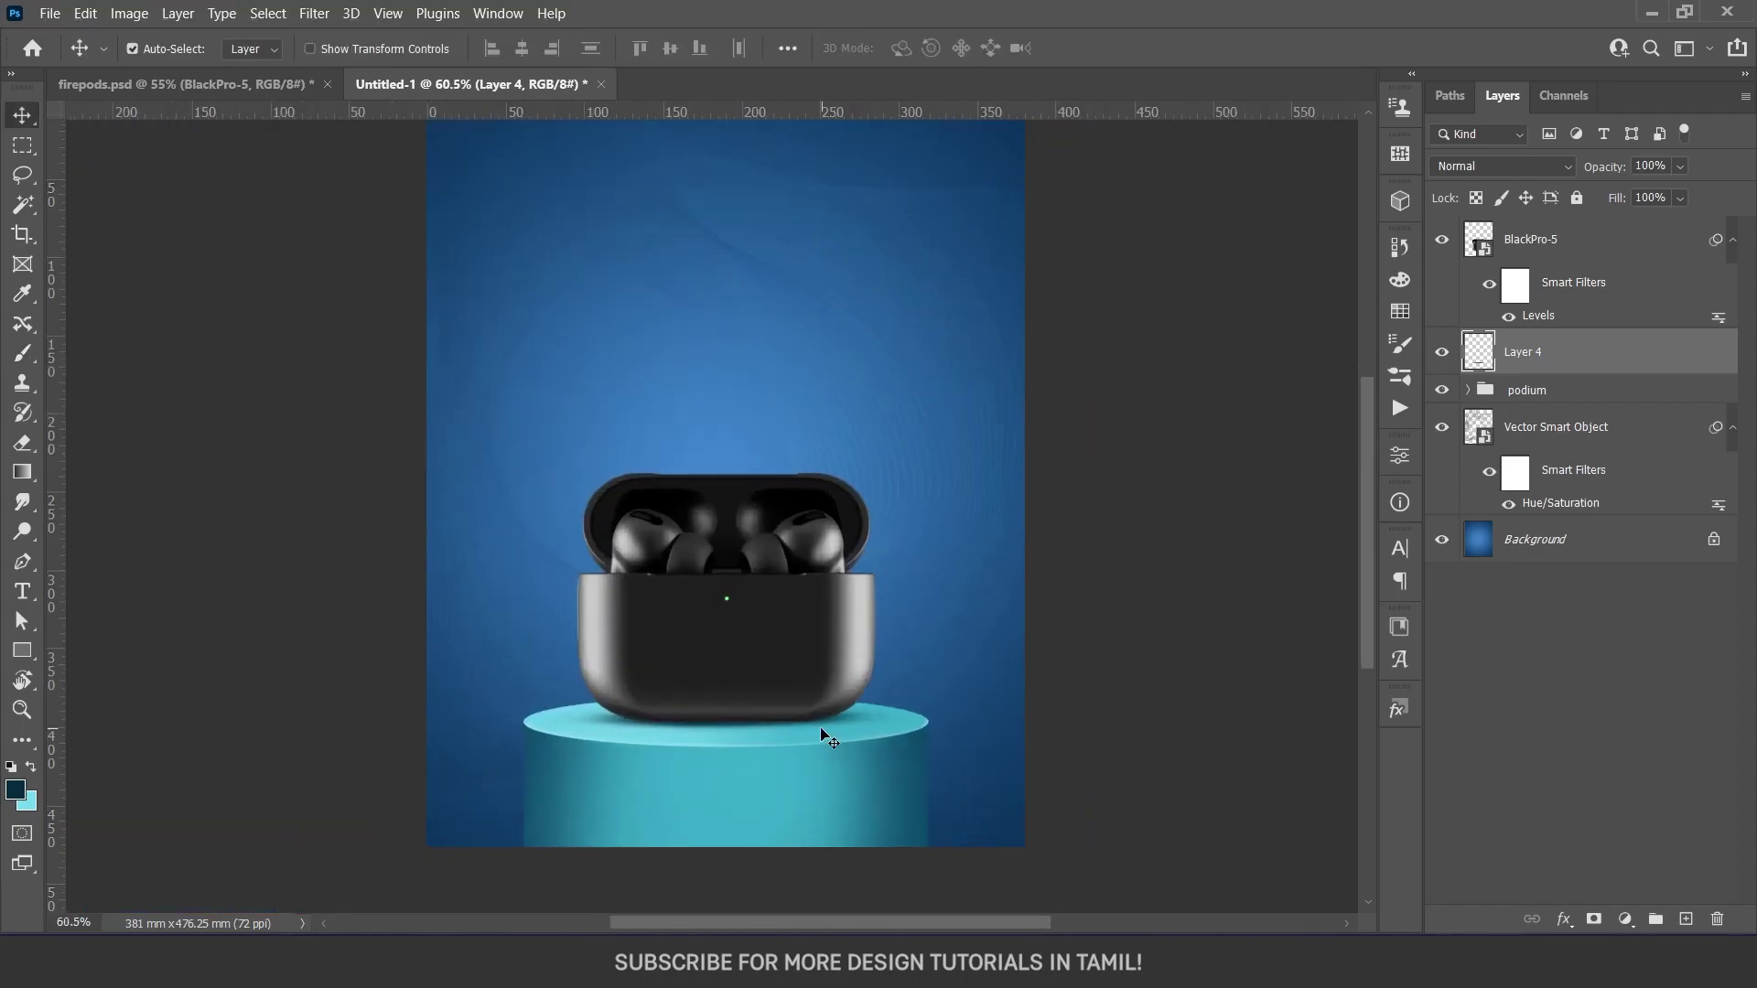
pyautogui.scroll(2, 824, 733)
pyautogui.scroll(1, 805, 723)
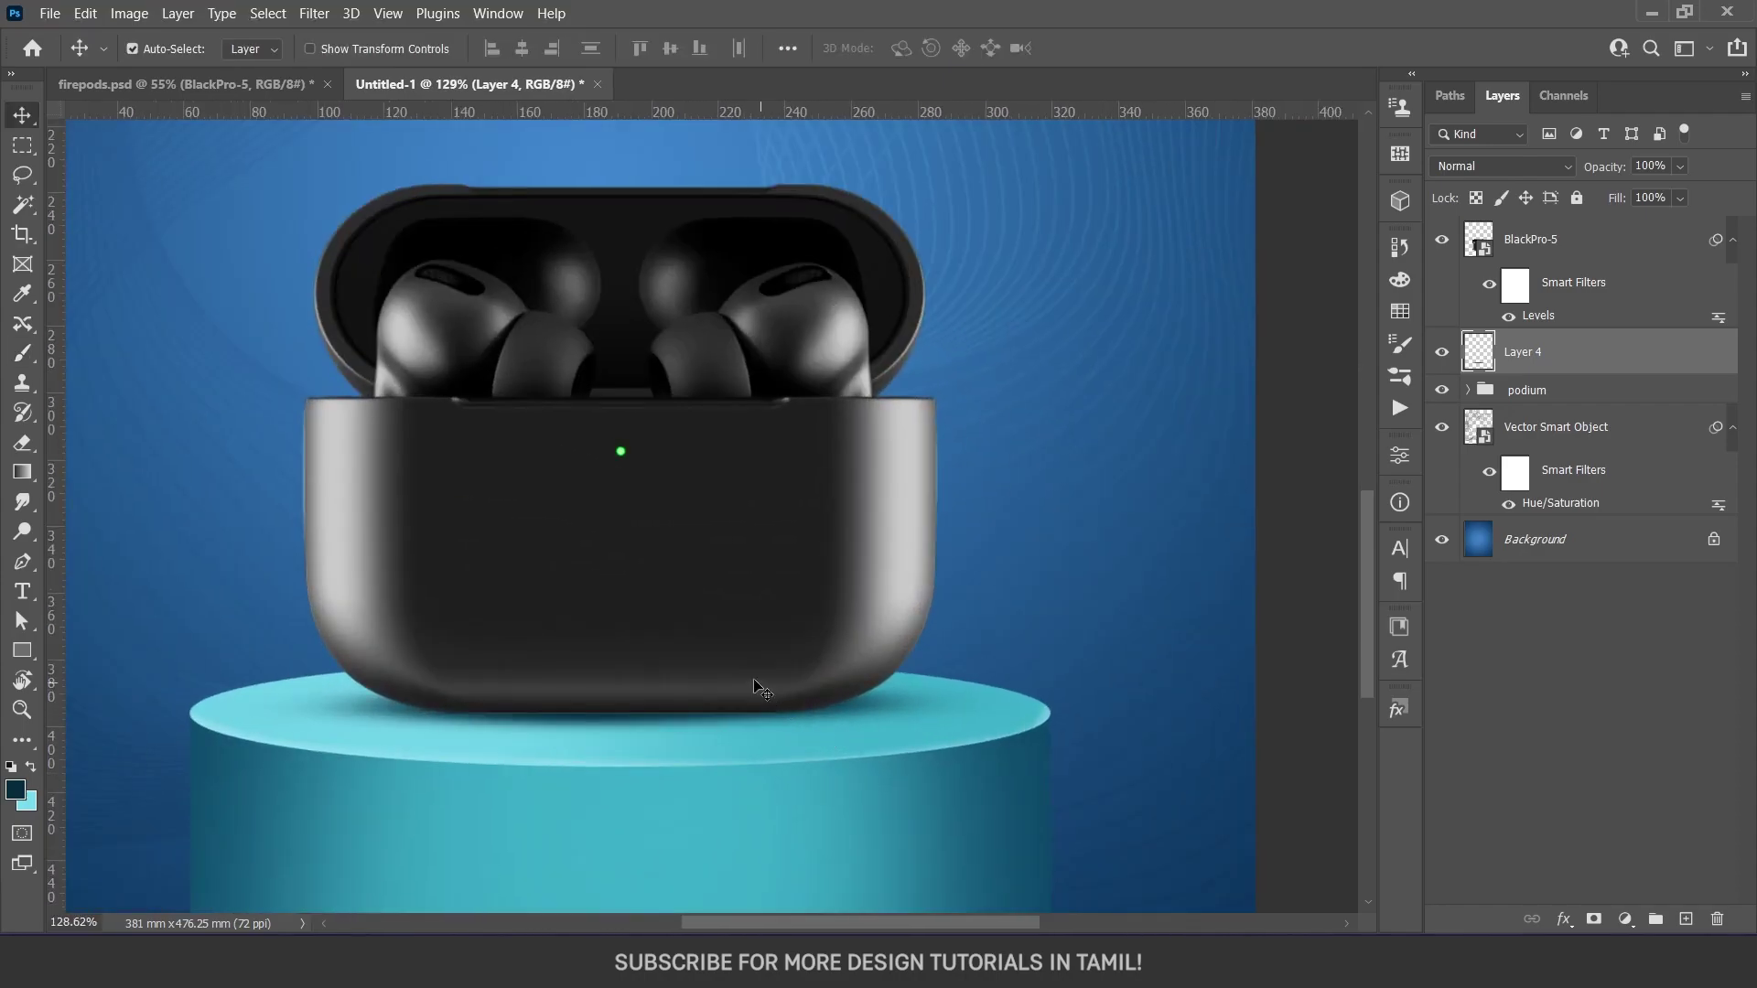
pyautogui.click(705, 591)
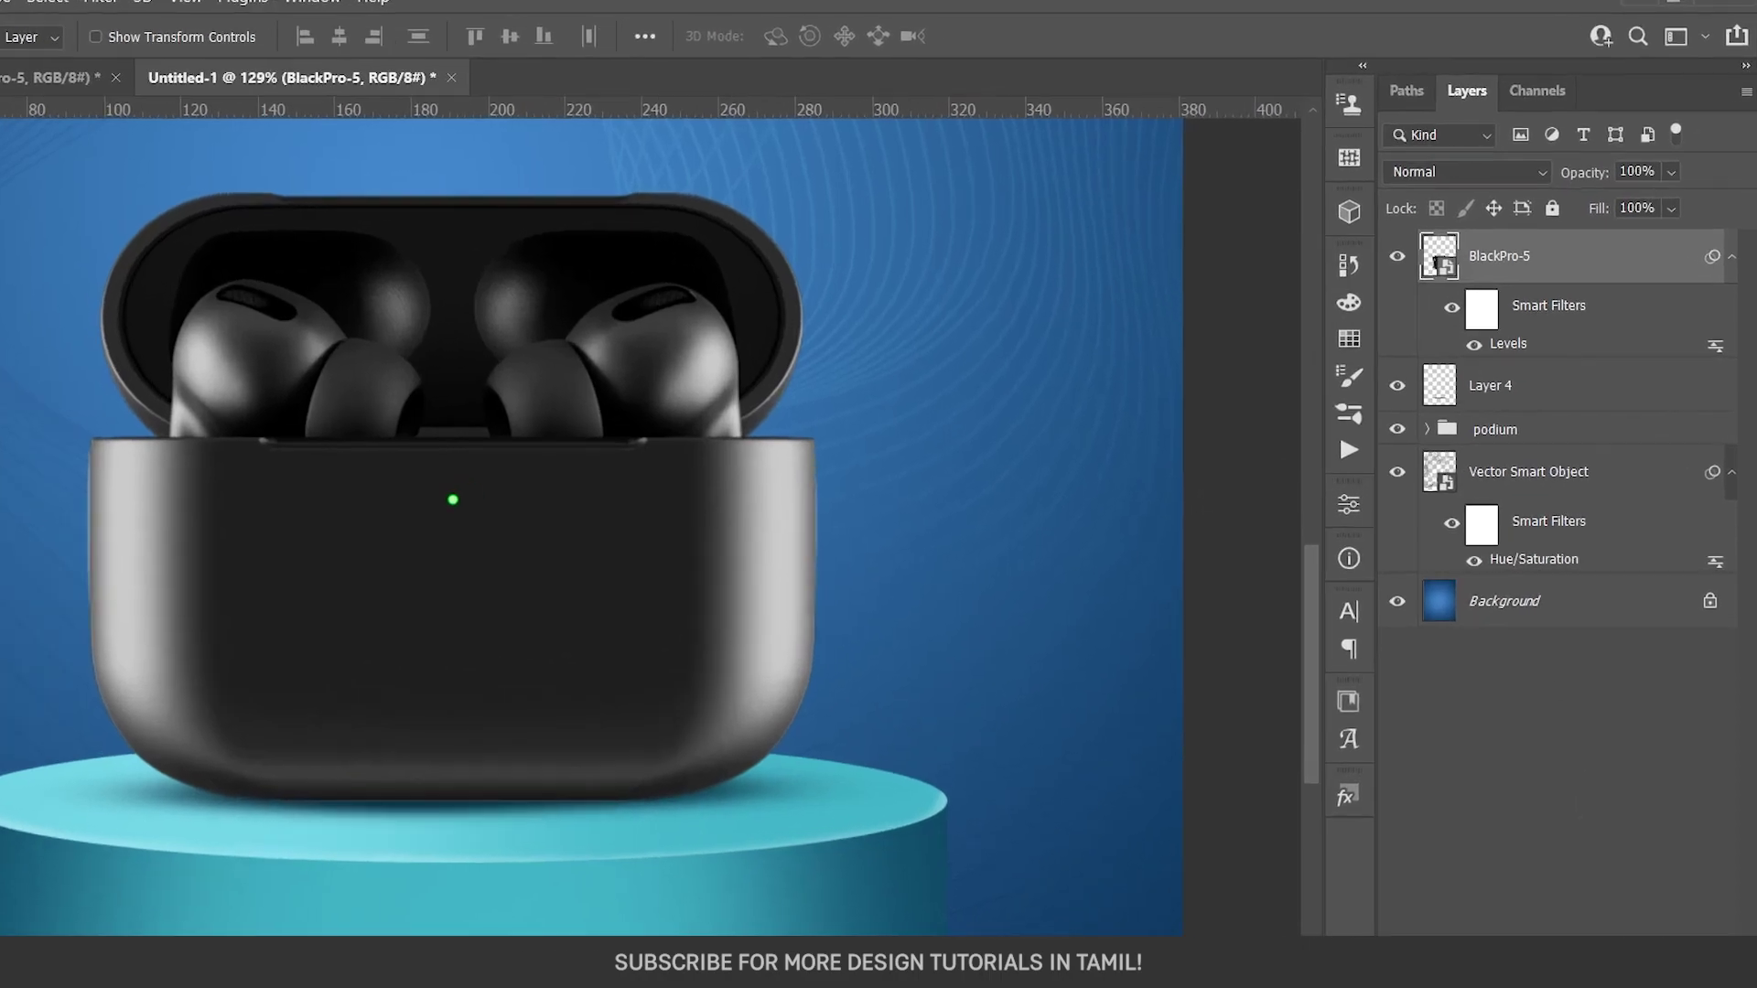
# Add a new layer clipped to the case and set a soft round brush to 99 px
pyautogui.hotkey('ctrl', 'shift', 'alt', 'n')
pyautogui.keyDown('alt'); pyautogui.click(1537, 280); pyautogui.keyUp('alt')
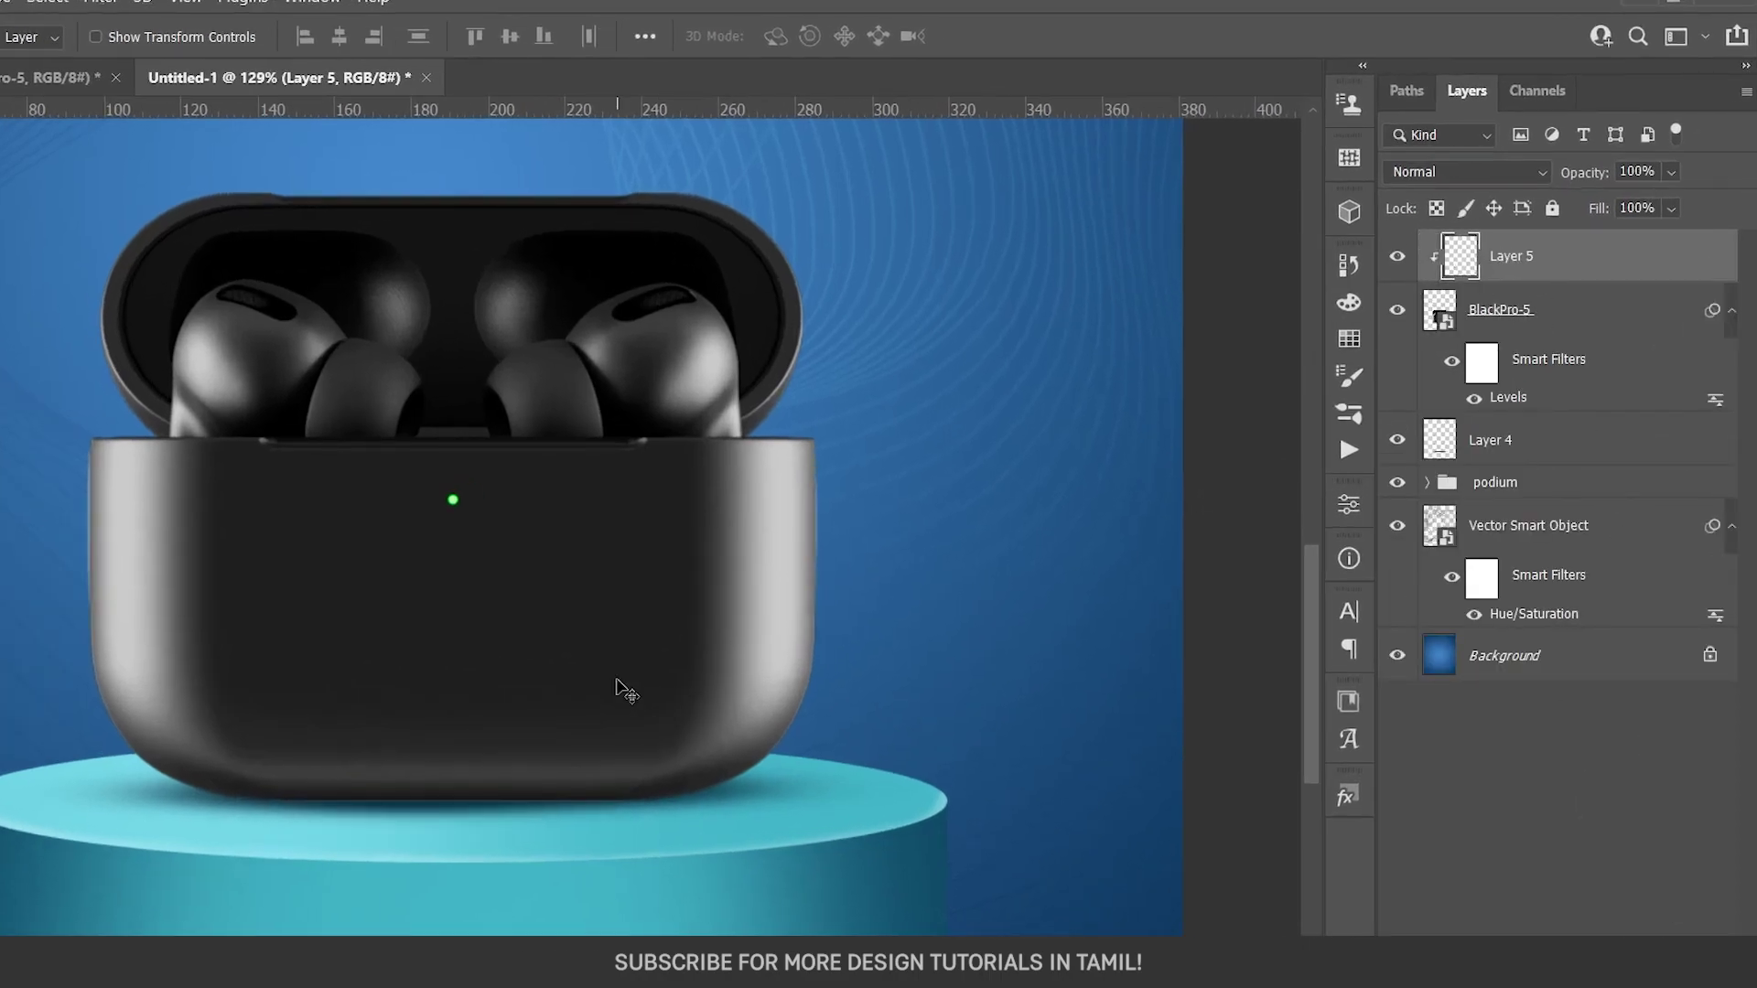
pyautogui.press('b')
pyautogui.rightClick(531, 696)
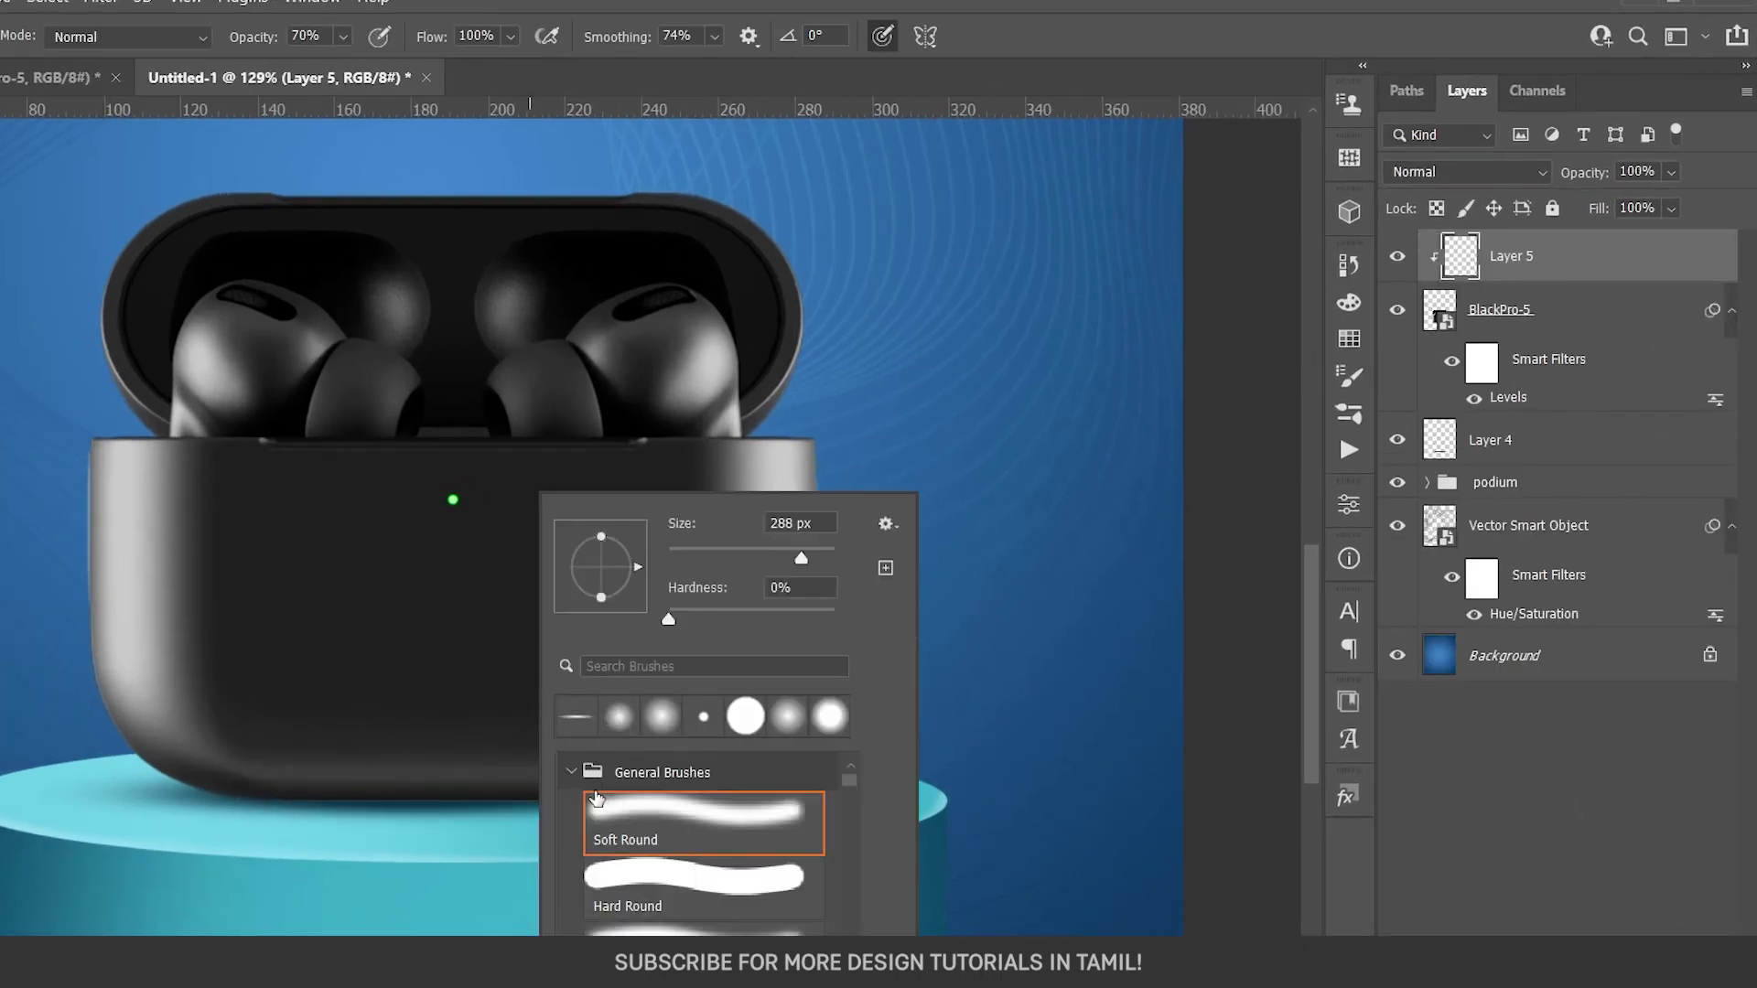
pyautogui.press('Escape')
pyautogui.moveTo(581, 631); pyautogui.dragTo(475, 656)
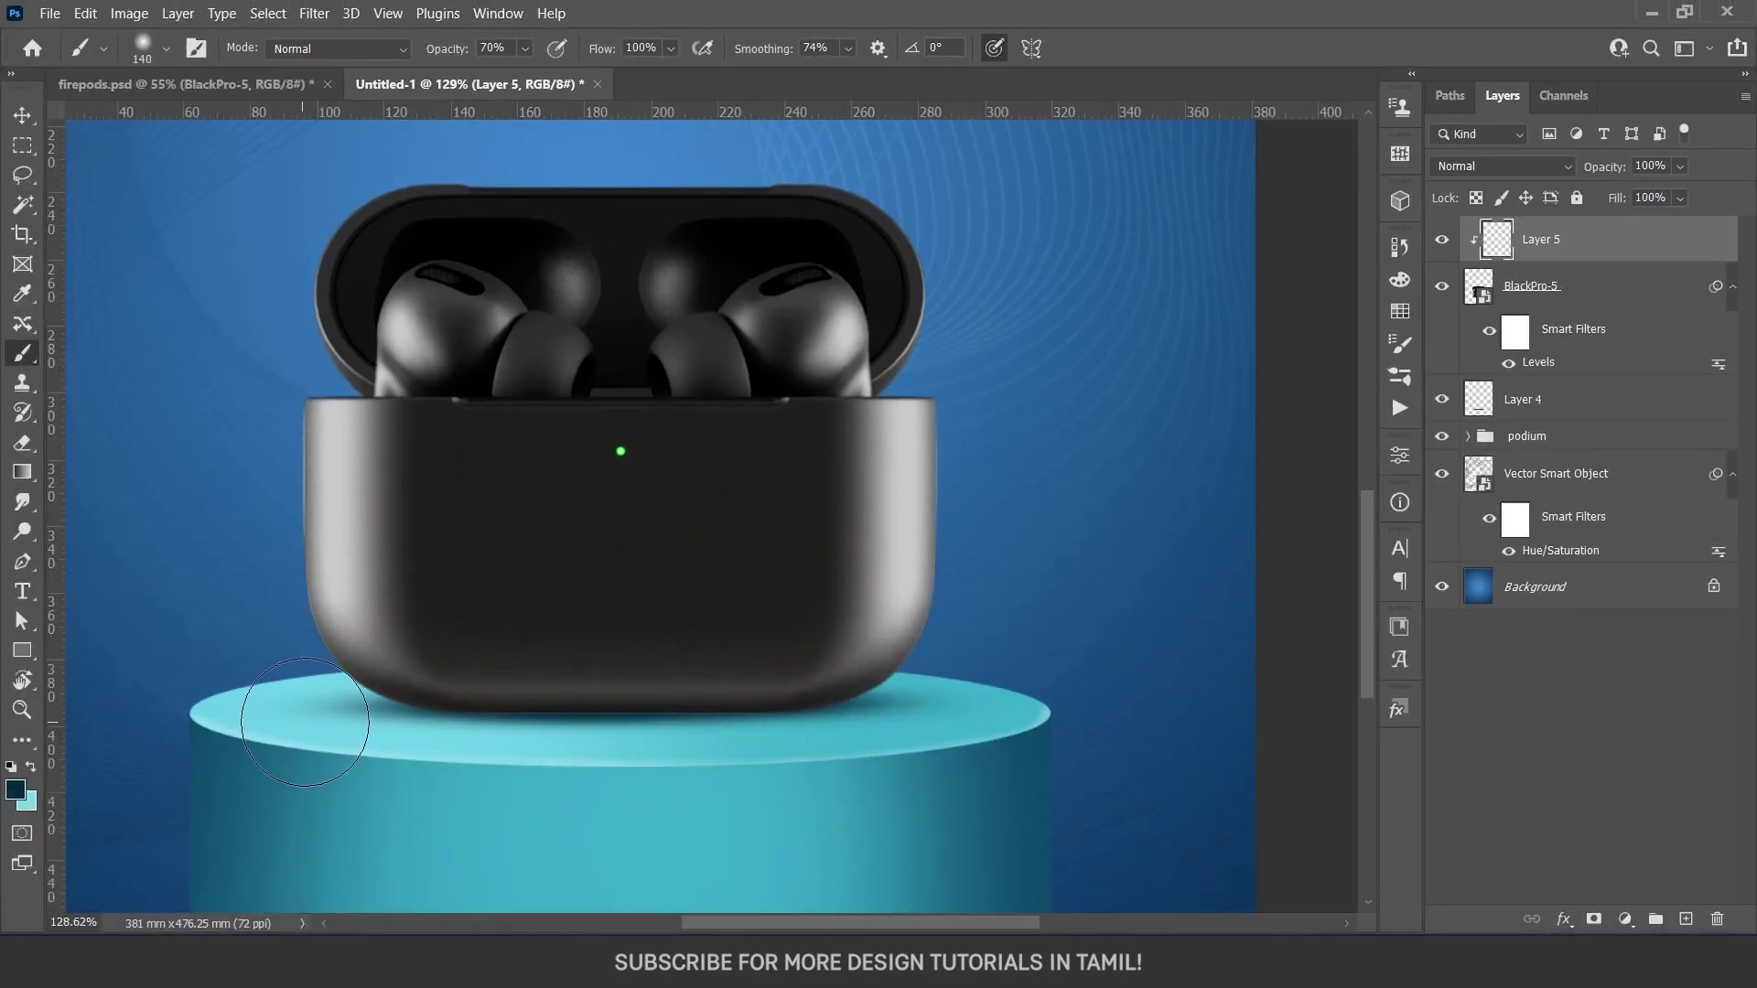
pyautogui.moveTo(467, 709); pyautogui.dragTo(449, 712)
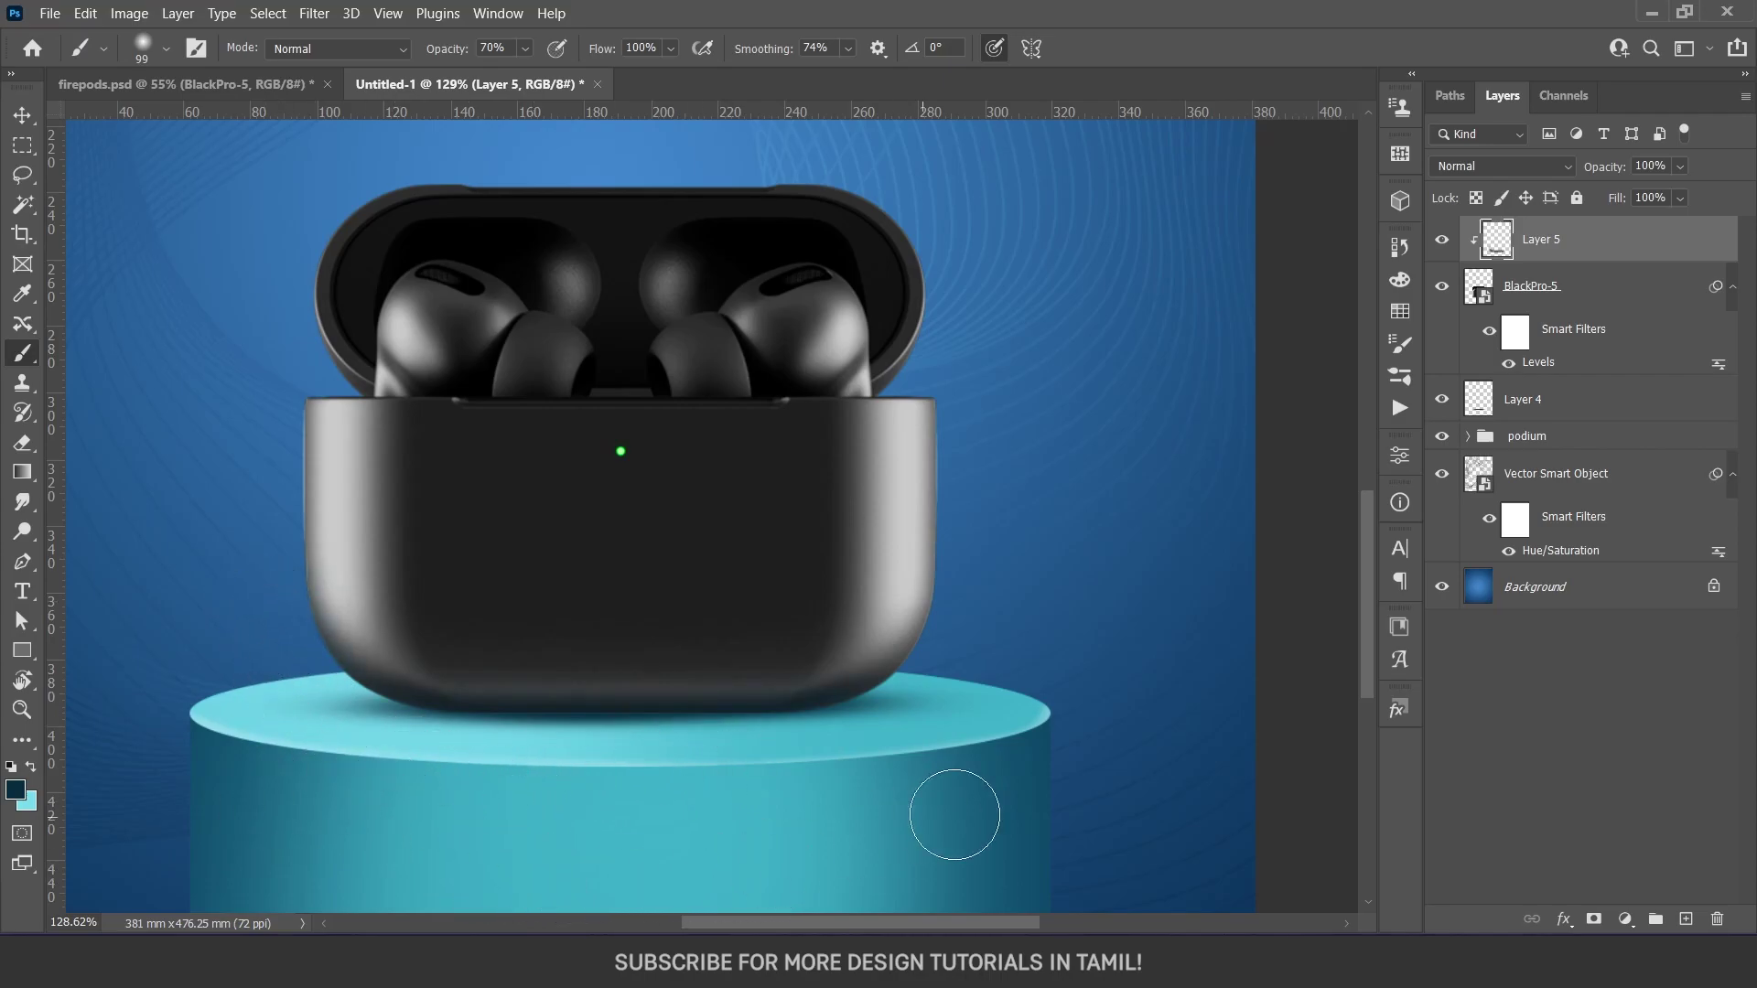
# Review the shaded case and reselect the BlackPro-5 case layer
pyautogui.scroll(-3, 1001, 645)
pyautogui.scroll(-4, 1001, 645)
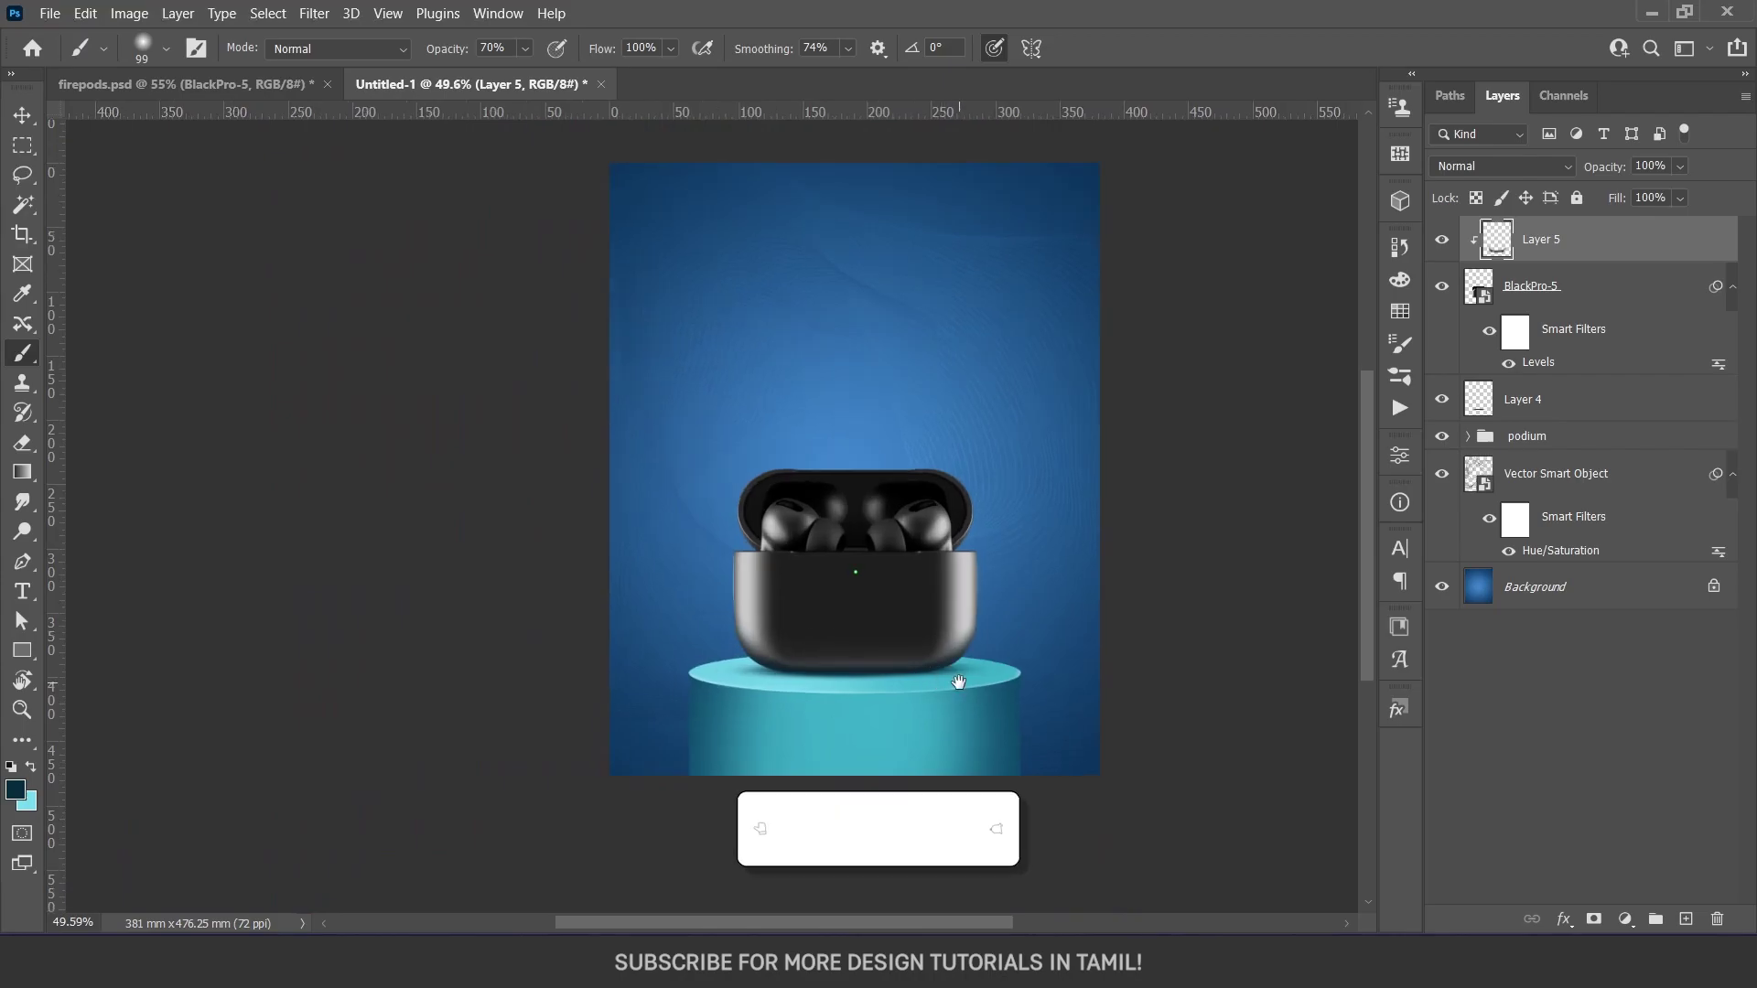
pyautogui.press('v')
pyautogui.scroll(1, 796, 710)
pyautogui.scroll(2, 796, 710)
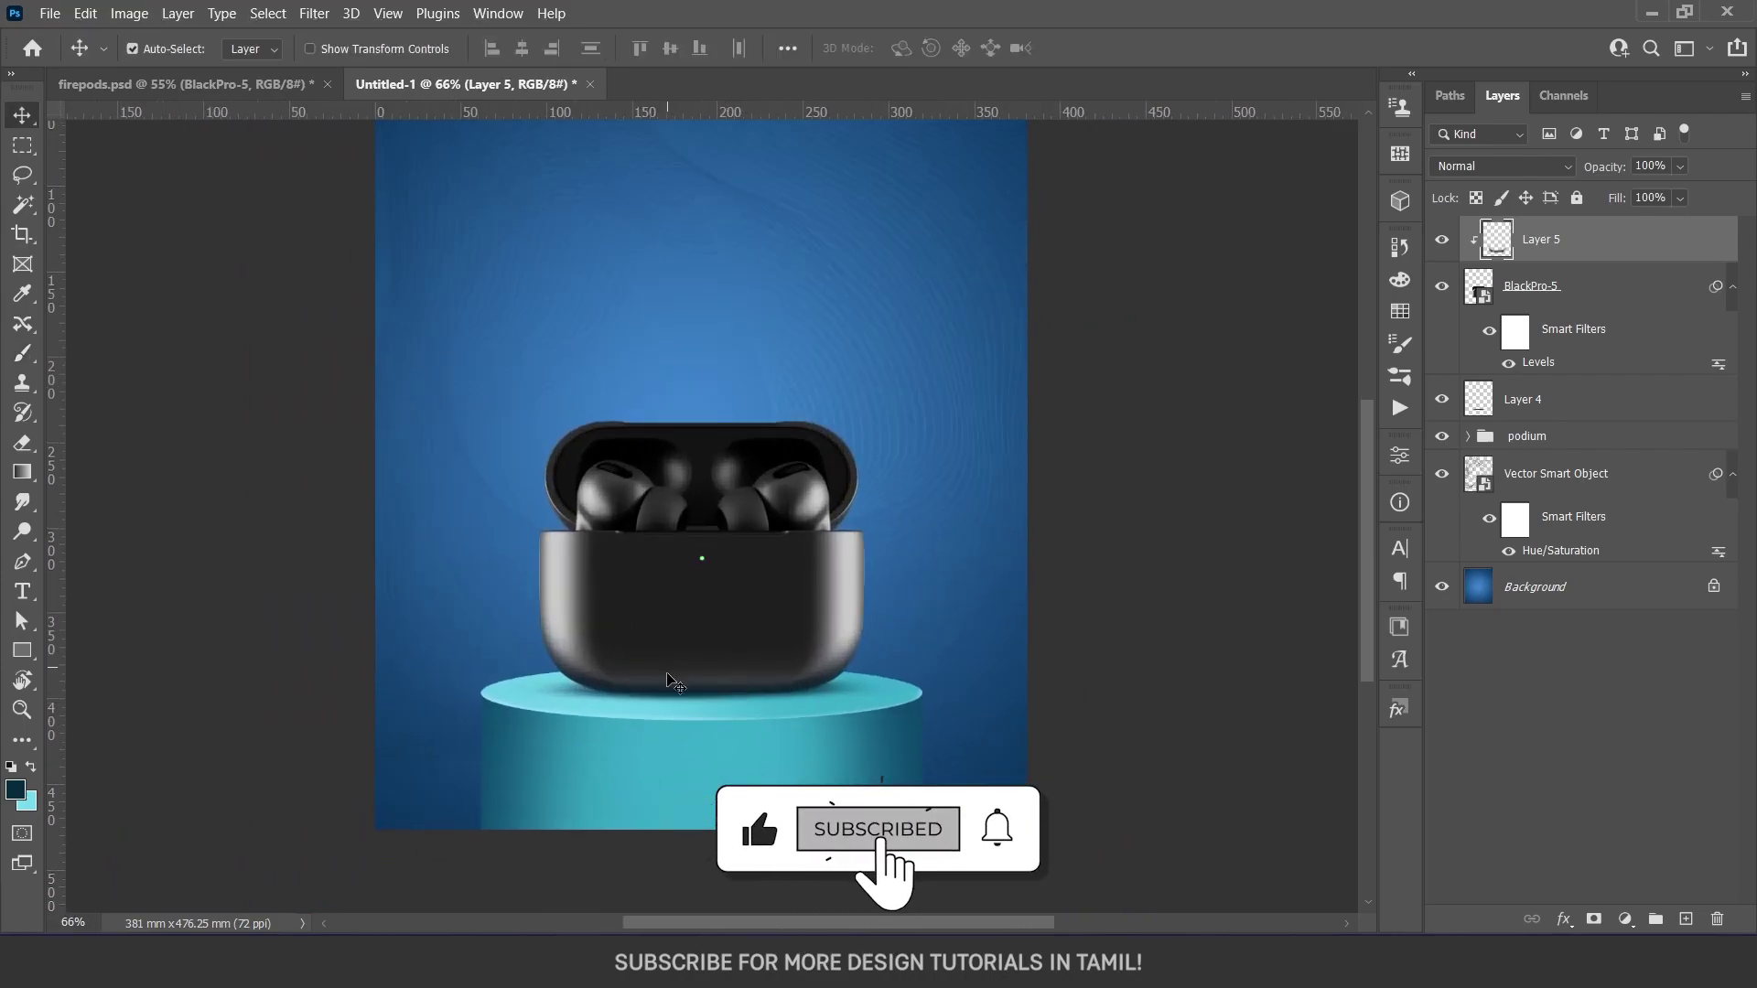
pyautogui.scroll(-1, 723, 682)
pyautogui.scroll(-1, 709, 684)
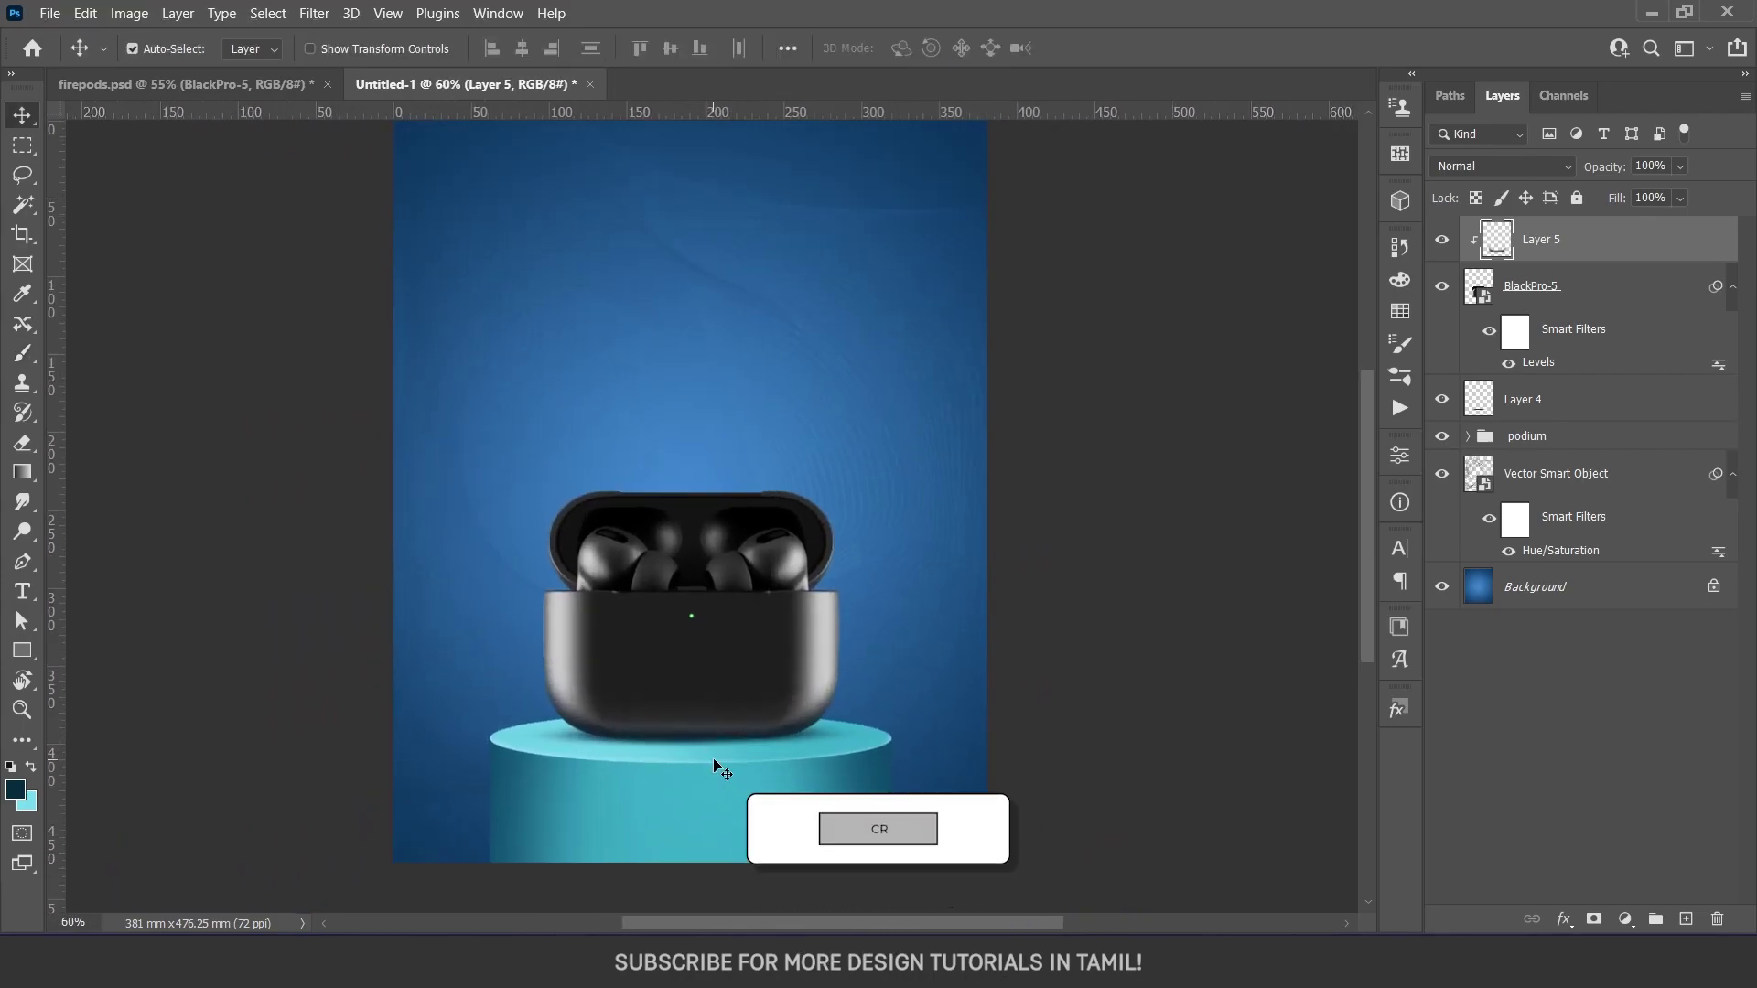
pyautogui.scroll(2, 713, 723)
pyautogui.click(732, 663)
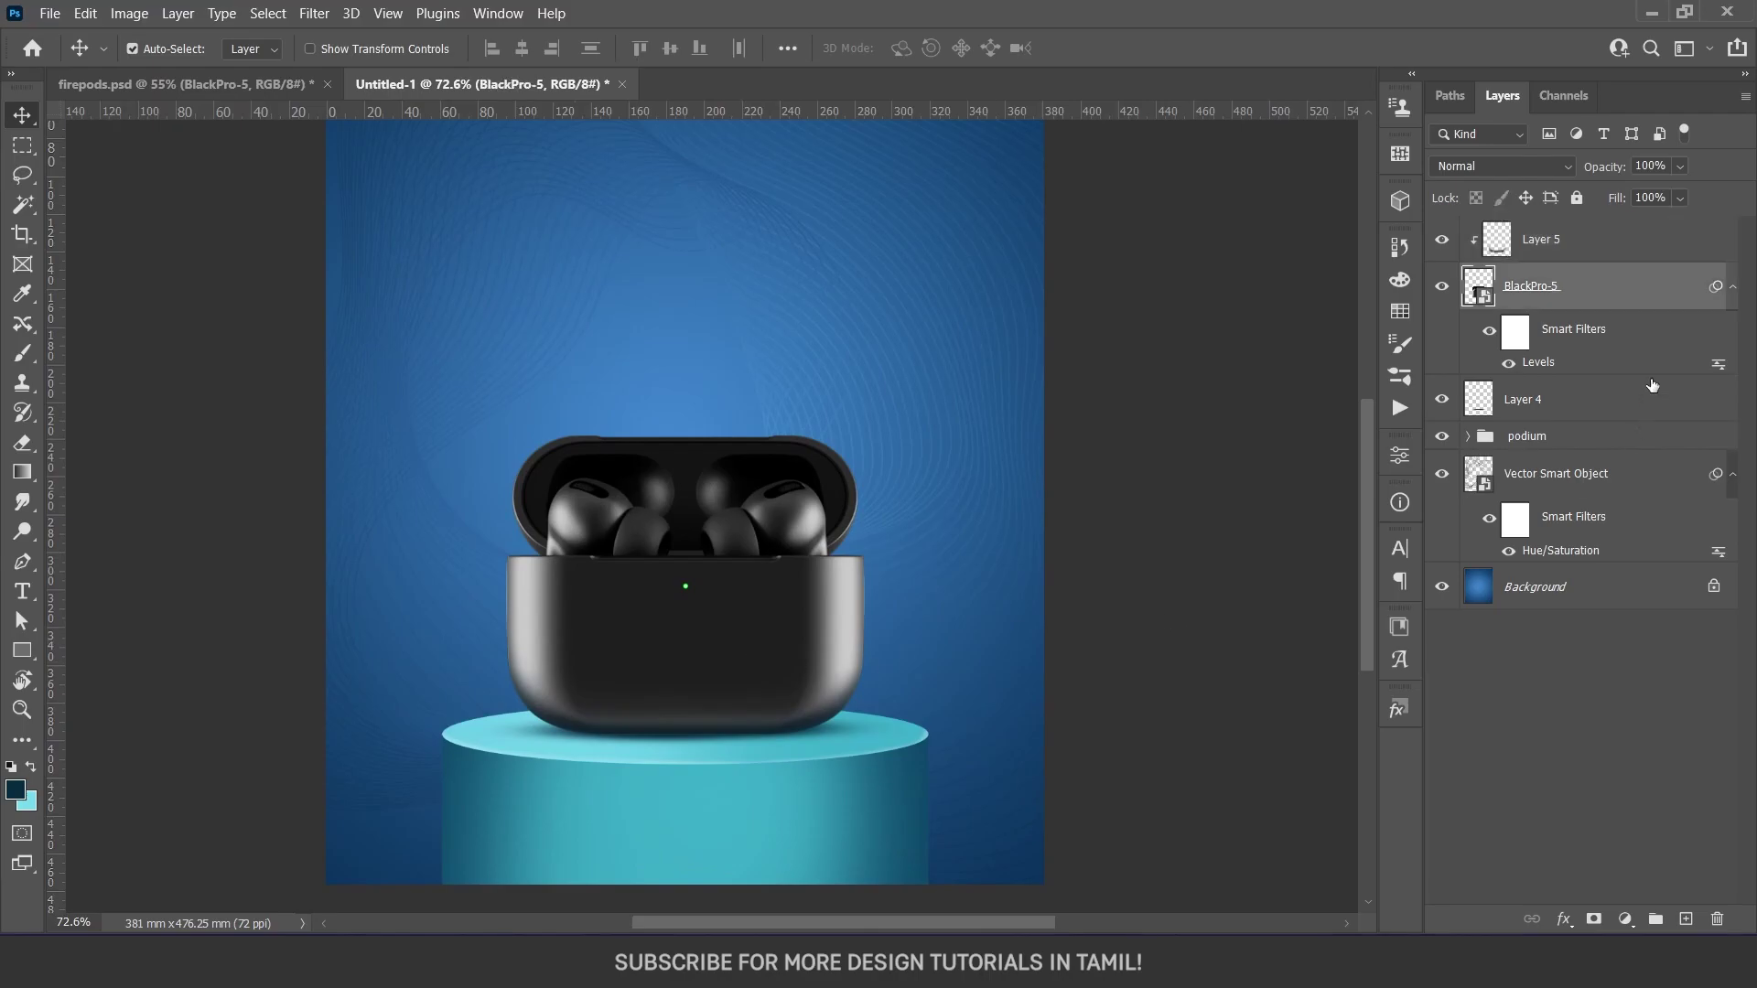
# Compare the case with and without adjustments and reapply its Levels filter at 0, 0.86, 217
pyautogui.click(1442, 286)
pyautogui.doubleClick(1545, 364)
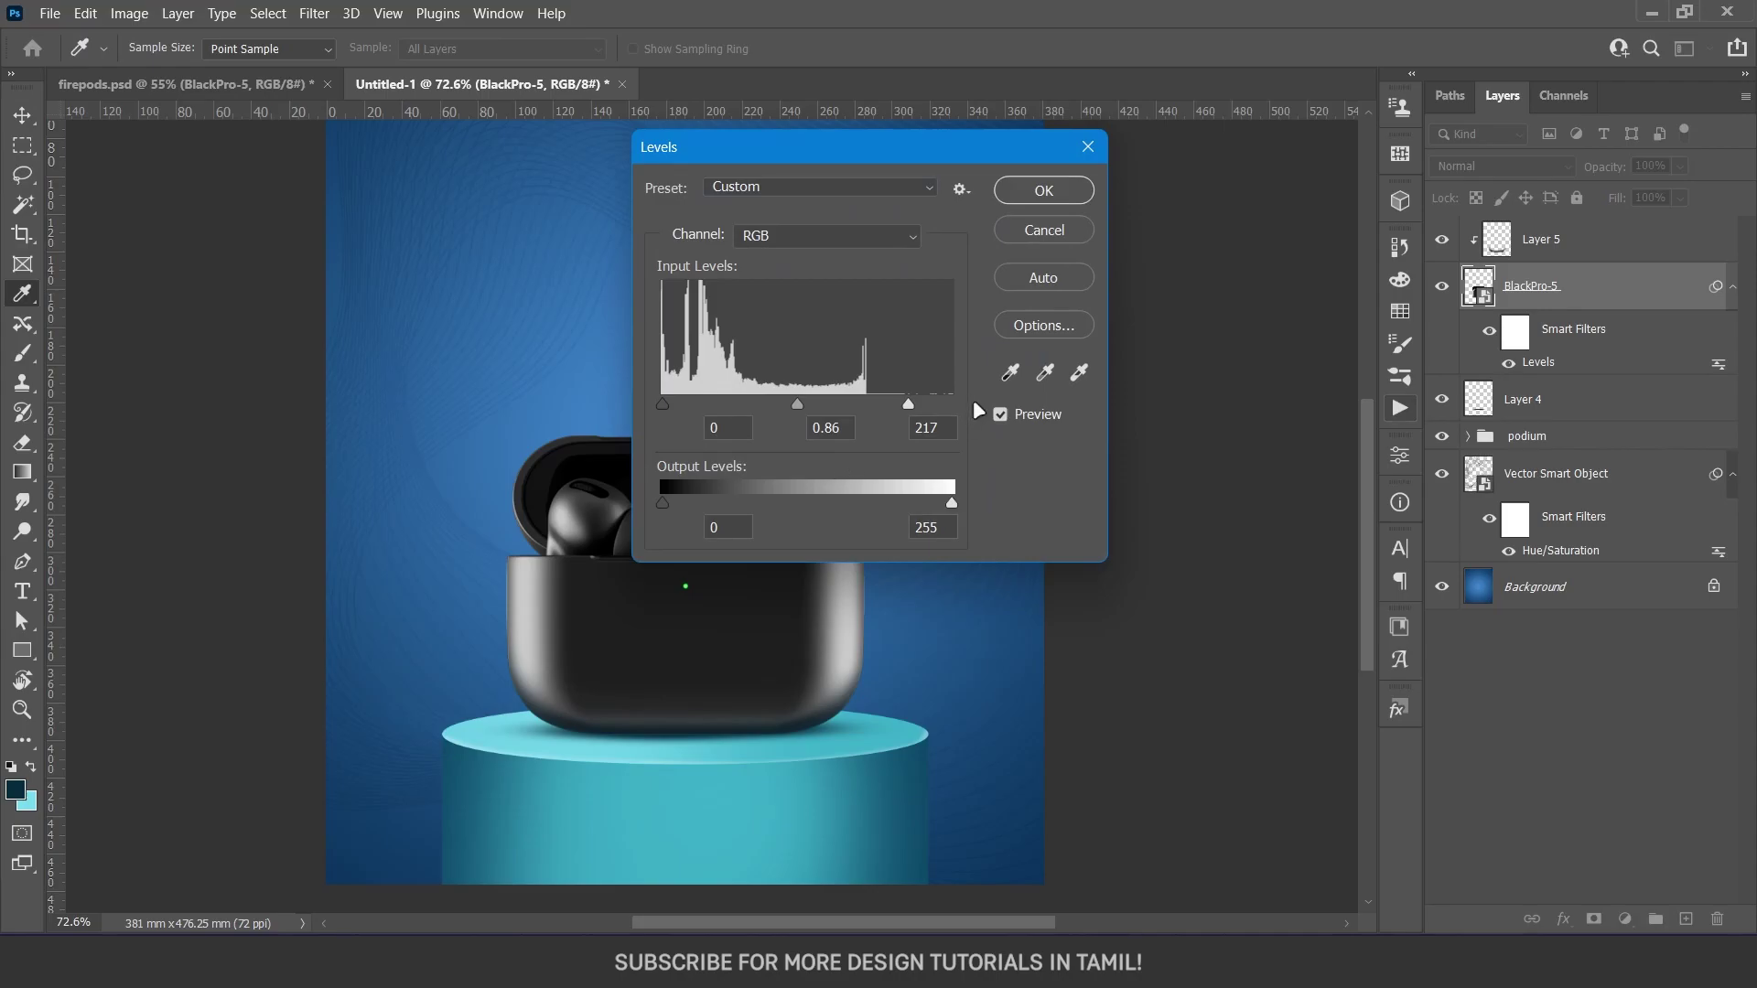
pyautogui.click(1043, 191)
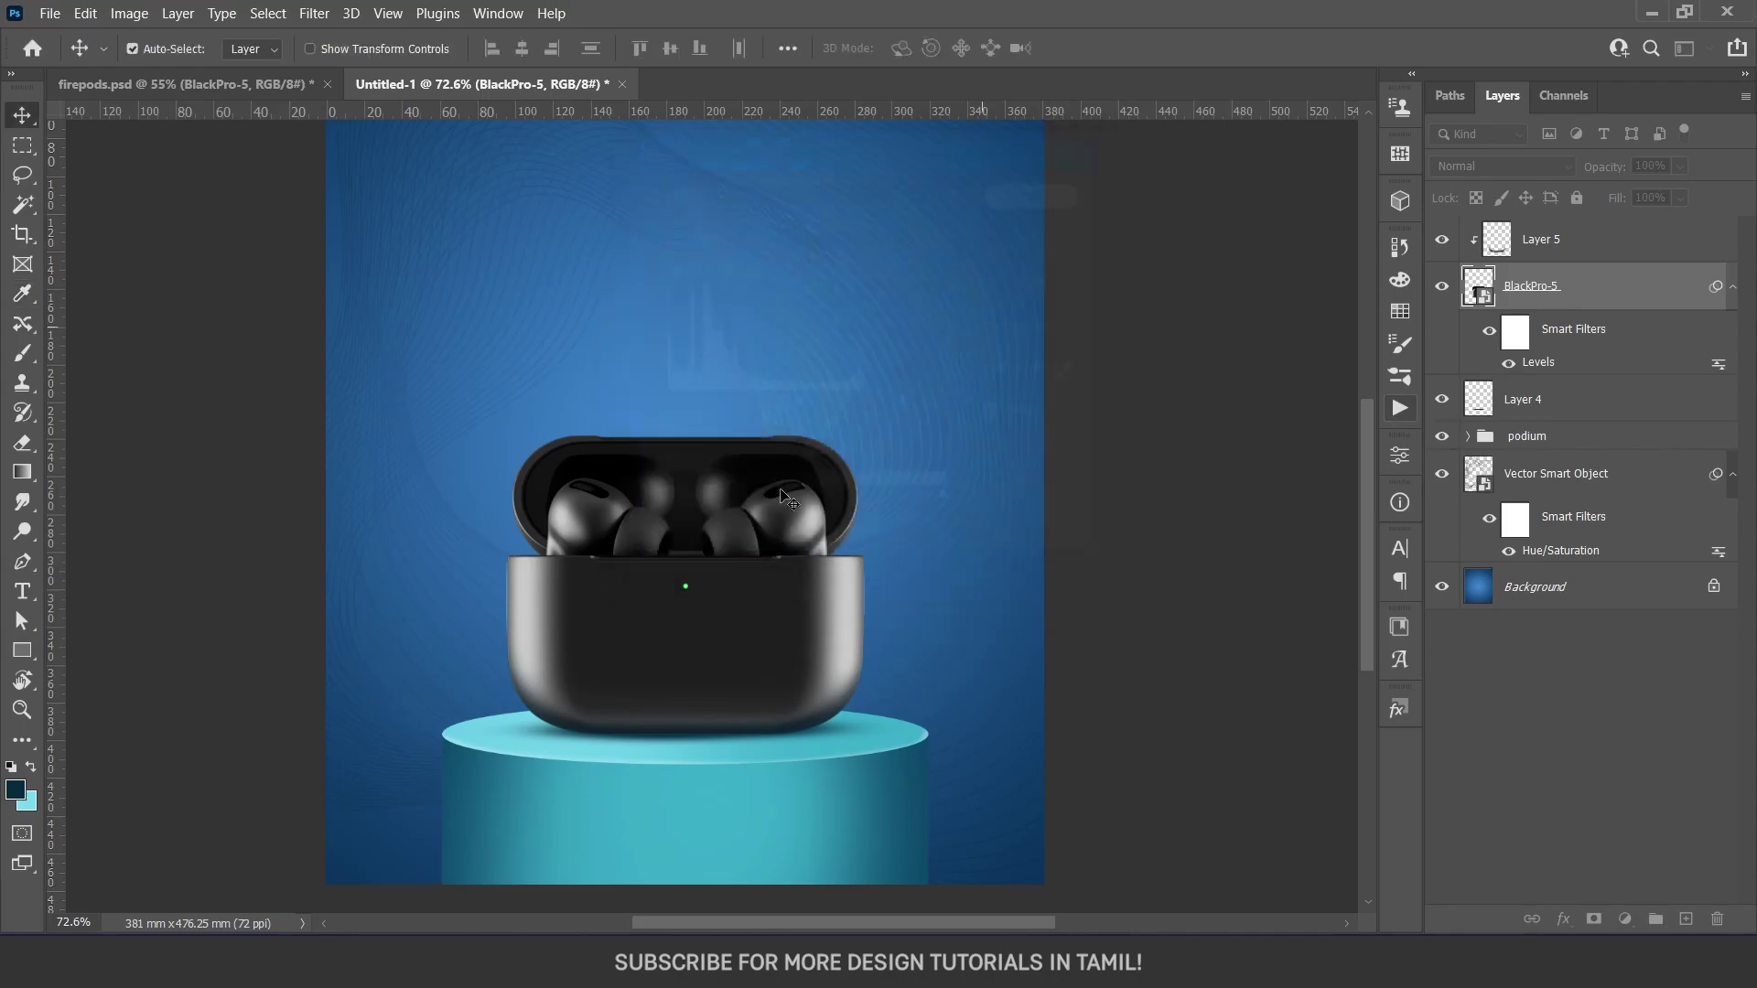
pyautogui.scroll(-2, 795, 743)
pyautogui.moveTo(795, 742); pyautogui.dragTo(788, 716)
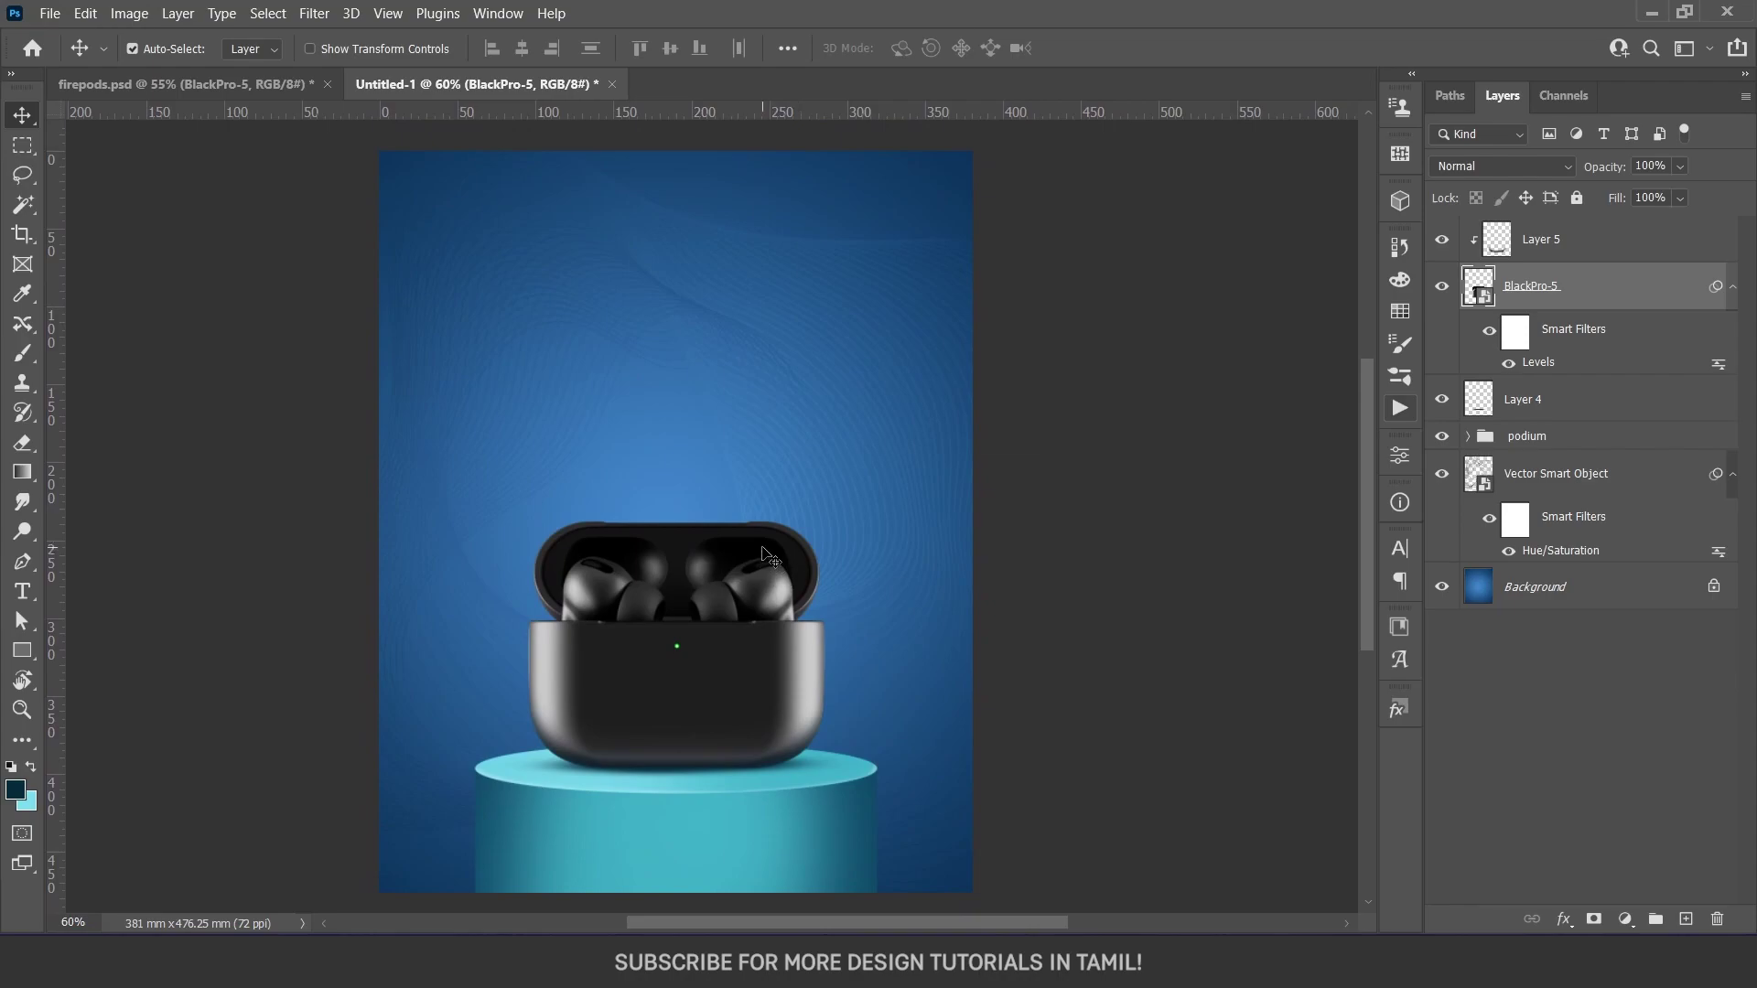
# Paste the FIRE PODS logo, move it unclipped above Layer 5, and drag it to the poster top
pyautogui.hotkey('ctrl', 'v')
pyautogui.hotkey('ctrl', 't')
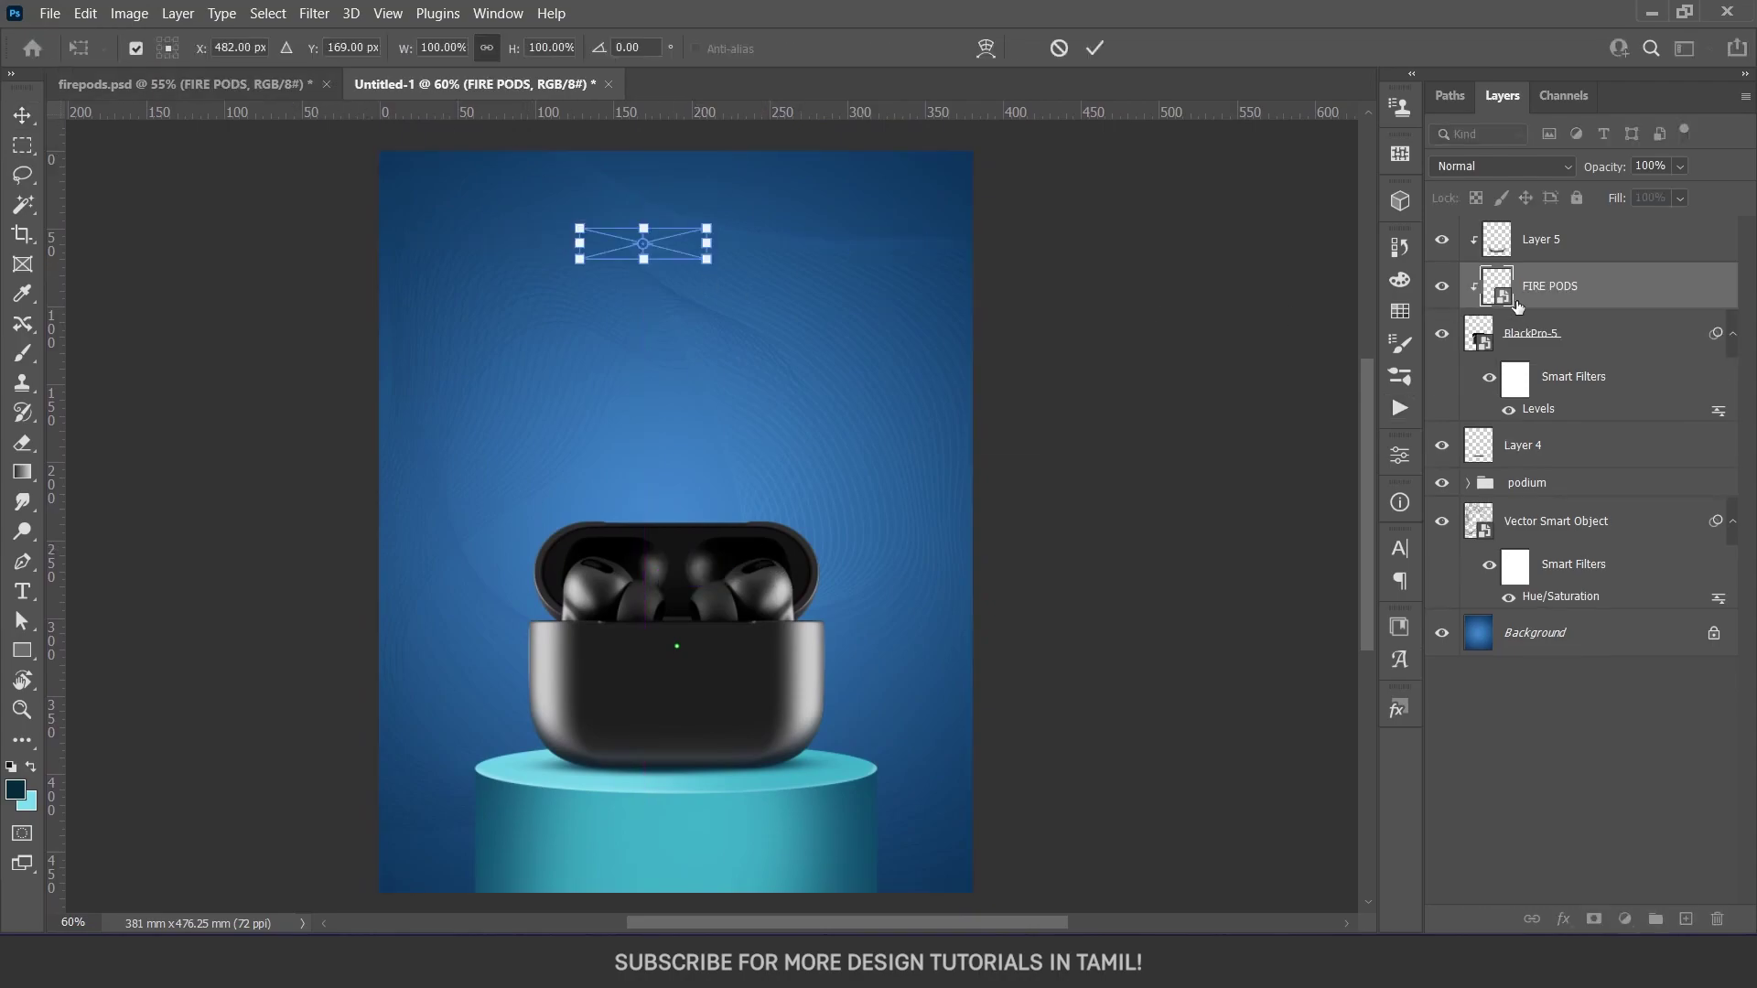
pyautogui.press('Return')
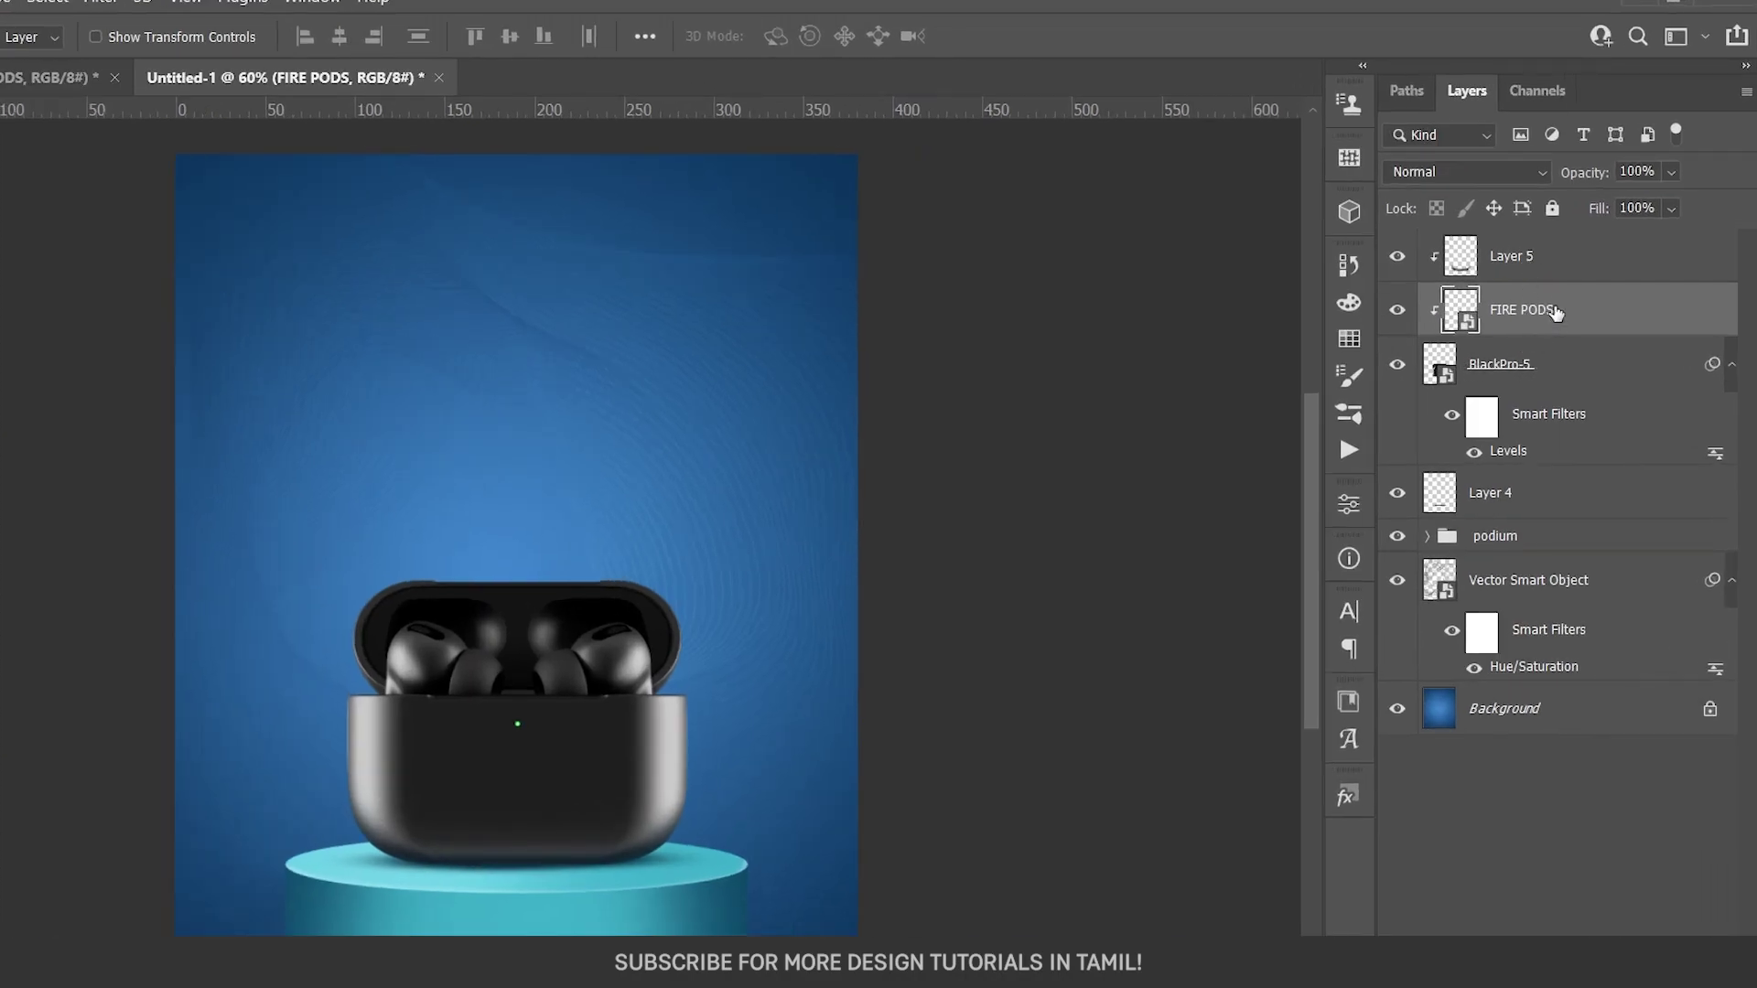
pyautogui.moveTo(1561, 316); pyautogui.dragTo(1570, 234)
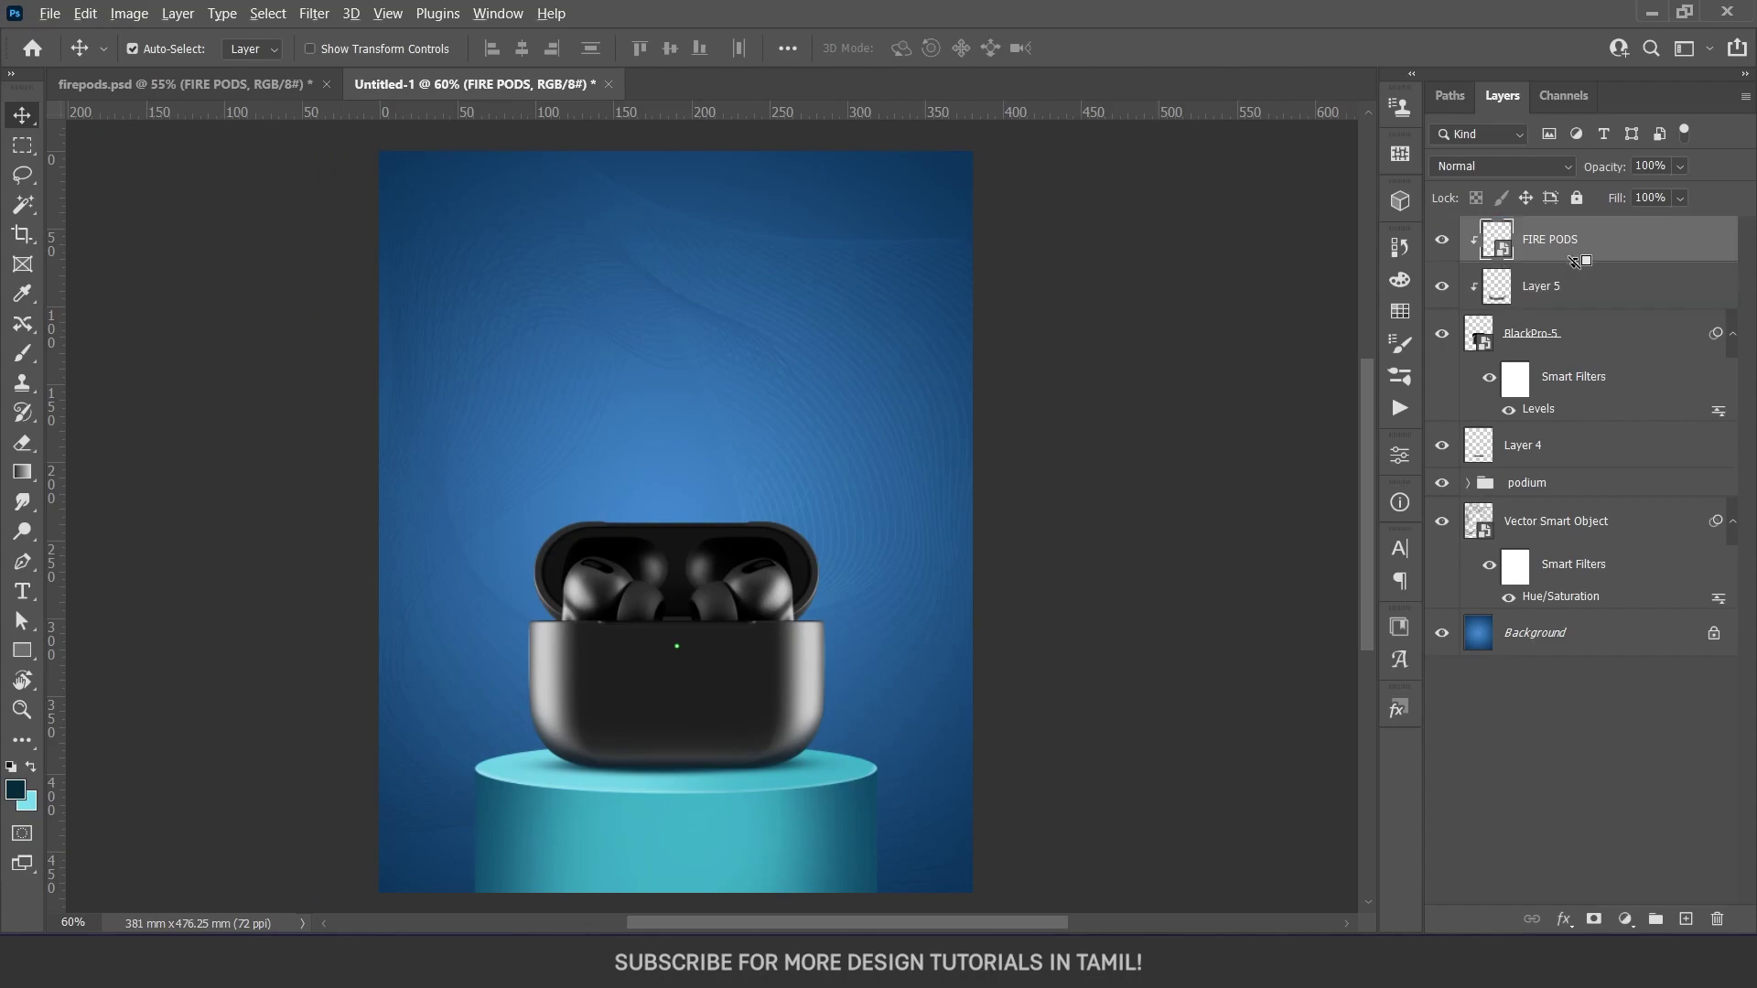
pyautogui.keyDown('alt'); pyautogui.click(1572, 256); pyautogui.keyUp('alt')
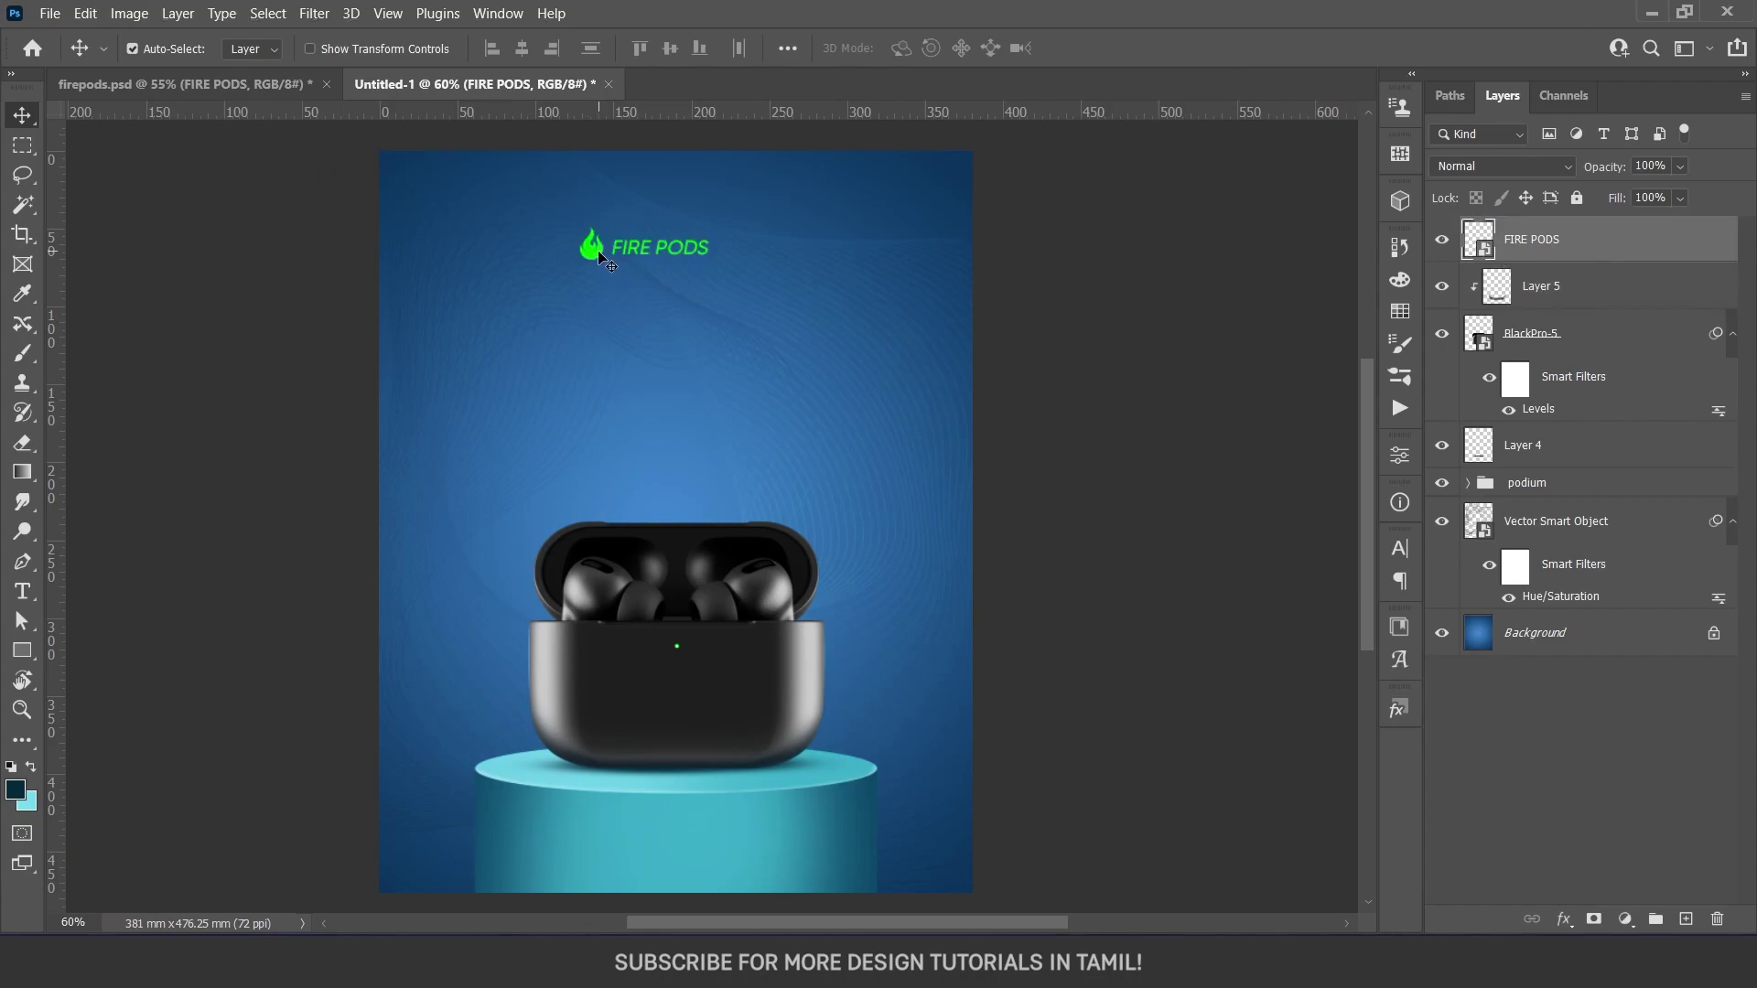
pyautogui.moveTo(604, 260); pyautogui.dragTo(631, 218)
# Centre the logo horizontally using a selection band across the poster top
pyautogui.press('m')
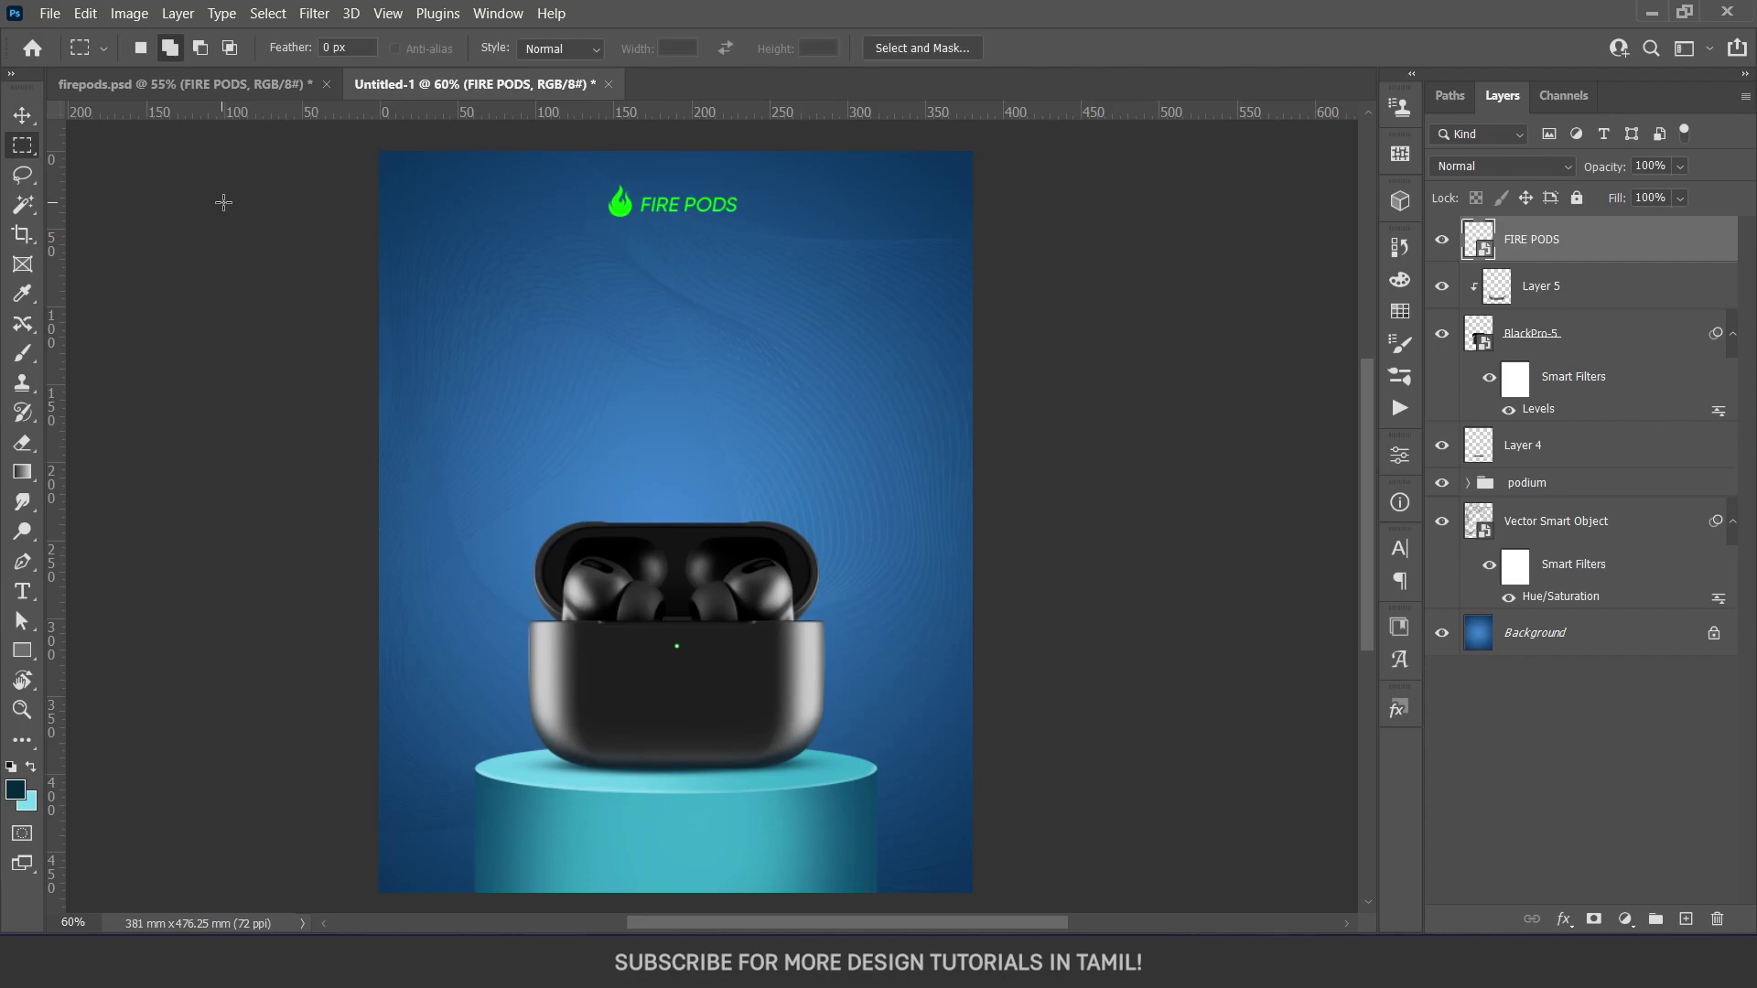
pyautogui.moveTo(224, 202); pyautogui.dragTo(1098, 445)
pyautogui.press('v')
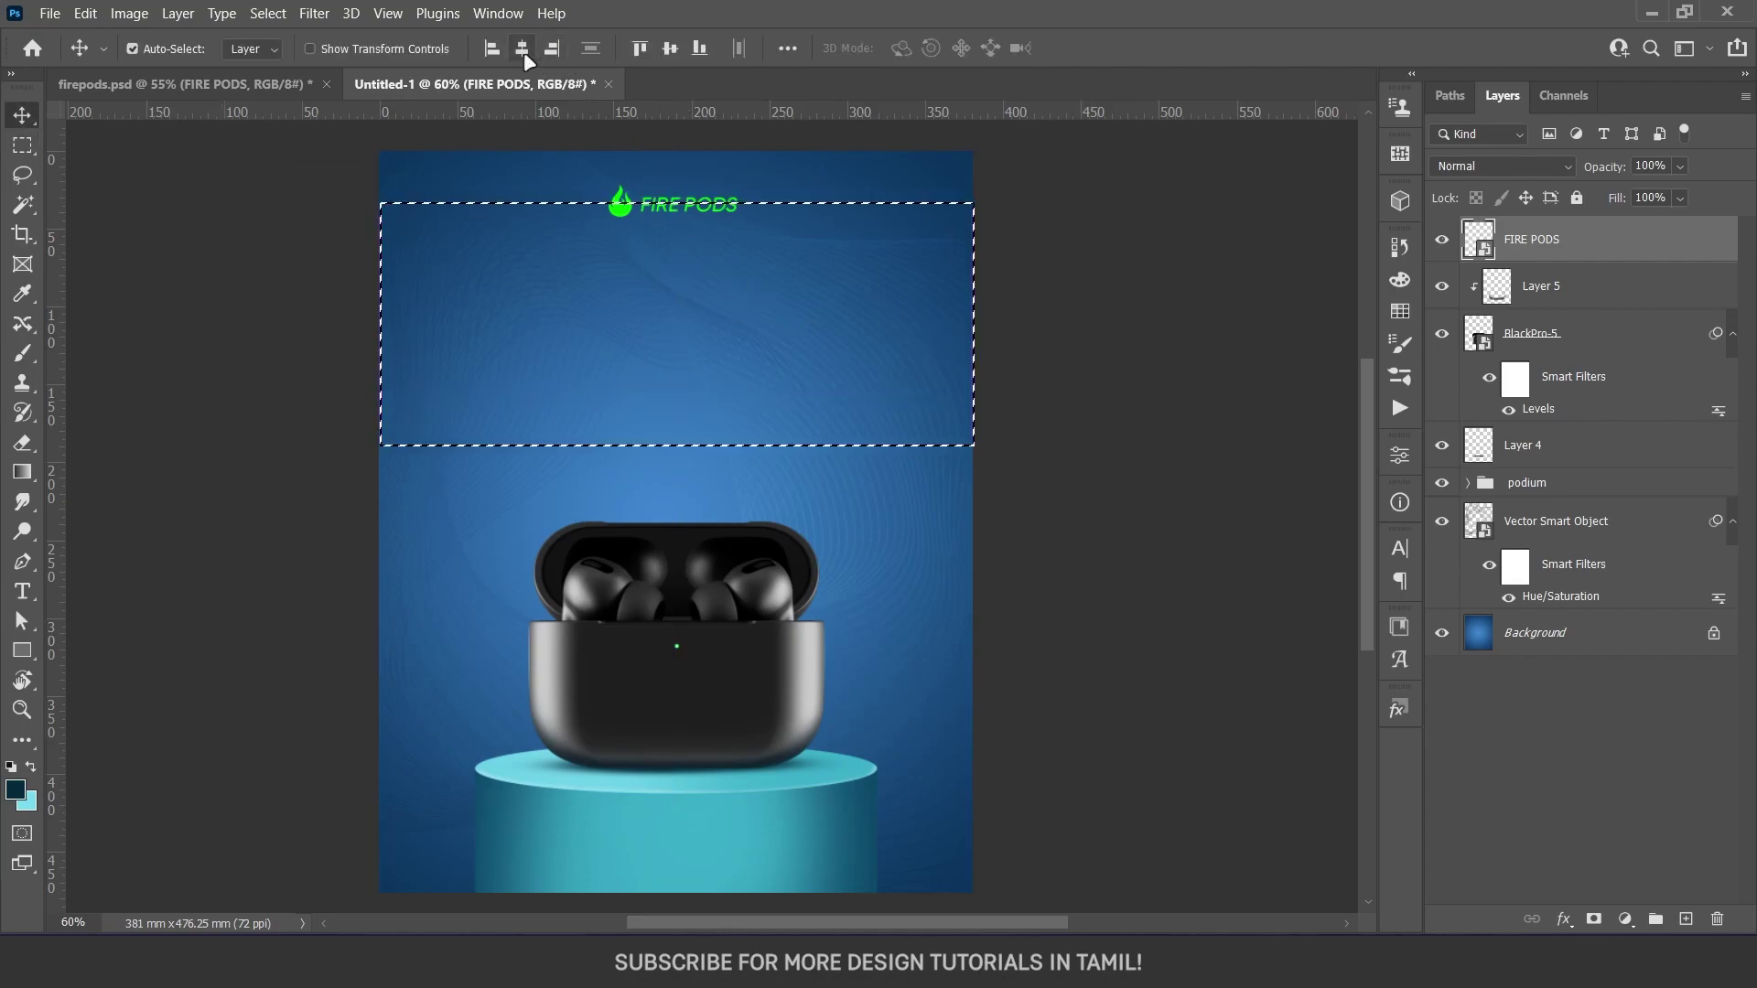
pyautogui.click(522, 49)
pyautogui.hotkey('ctrl', 'd')
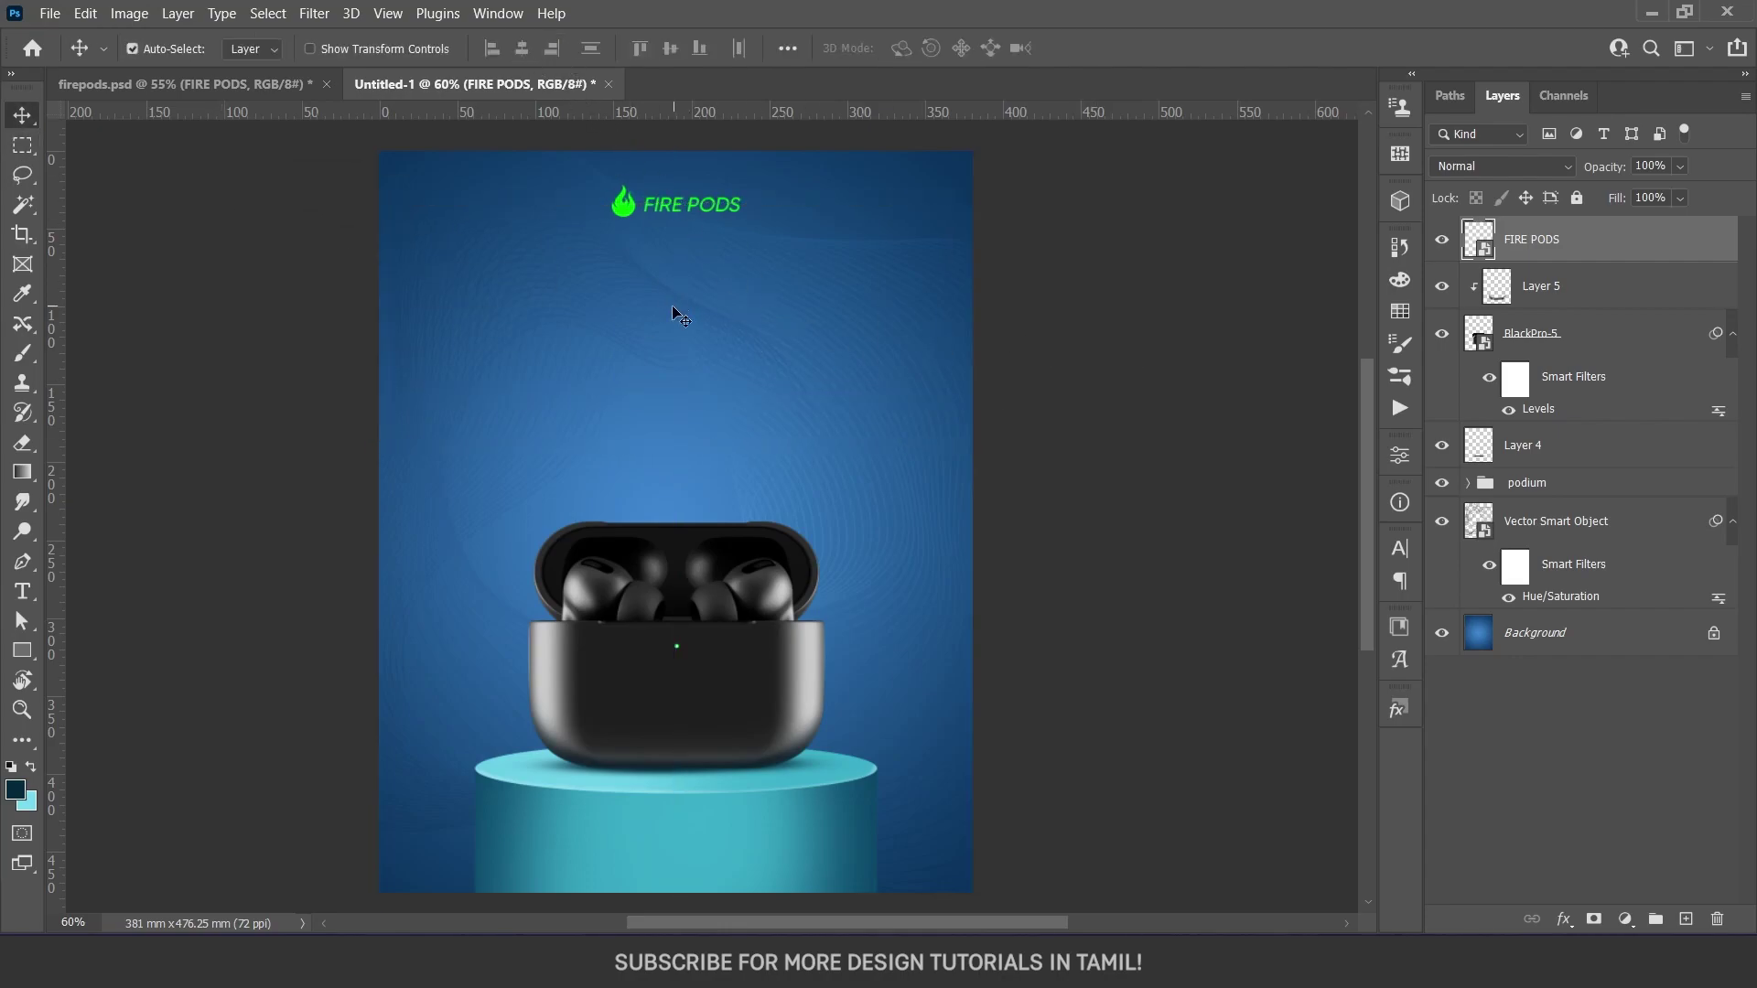
# Add a white #ffffff Gilroy Regular 'INTRODUCING' line below the logo at 46 pt
pyautogui.press('t')
pyautogui.click(704, 318)
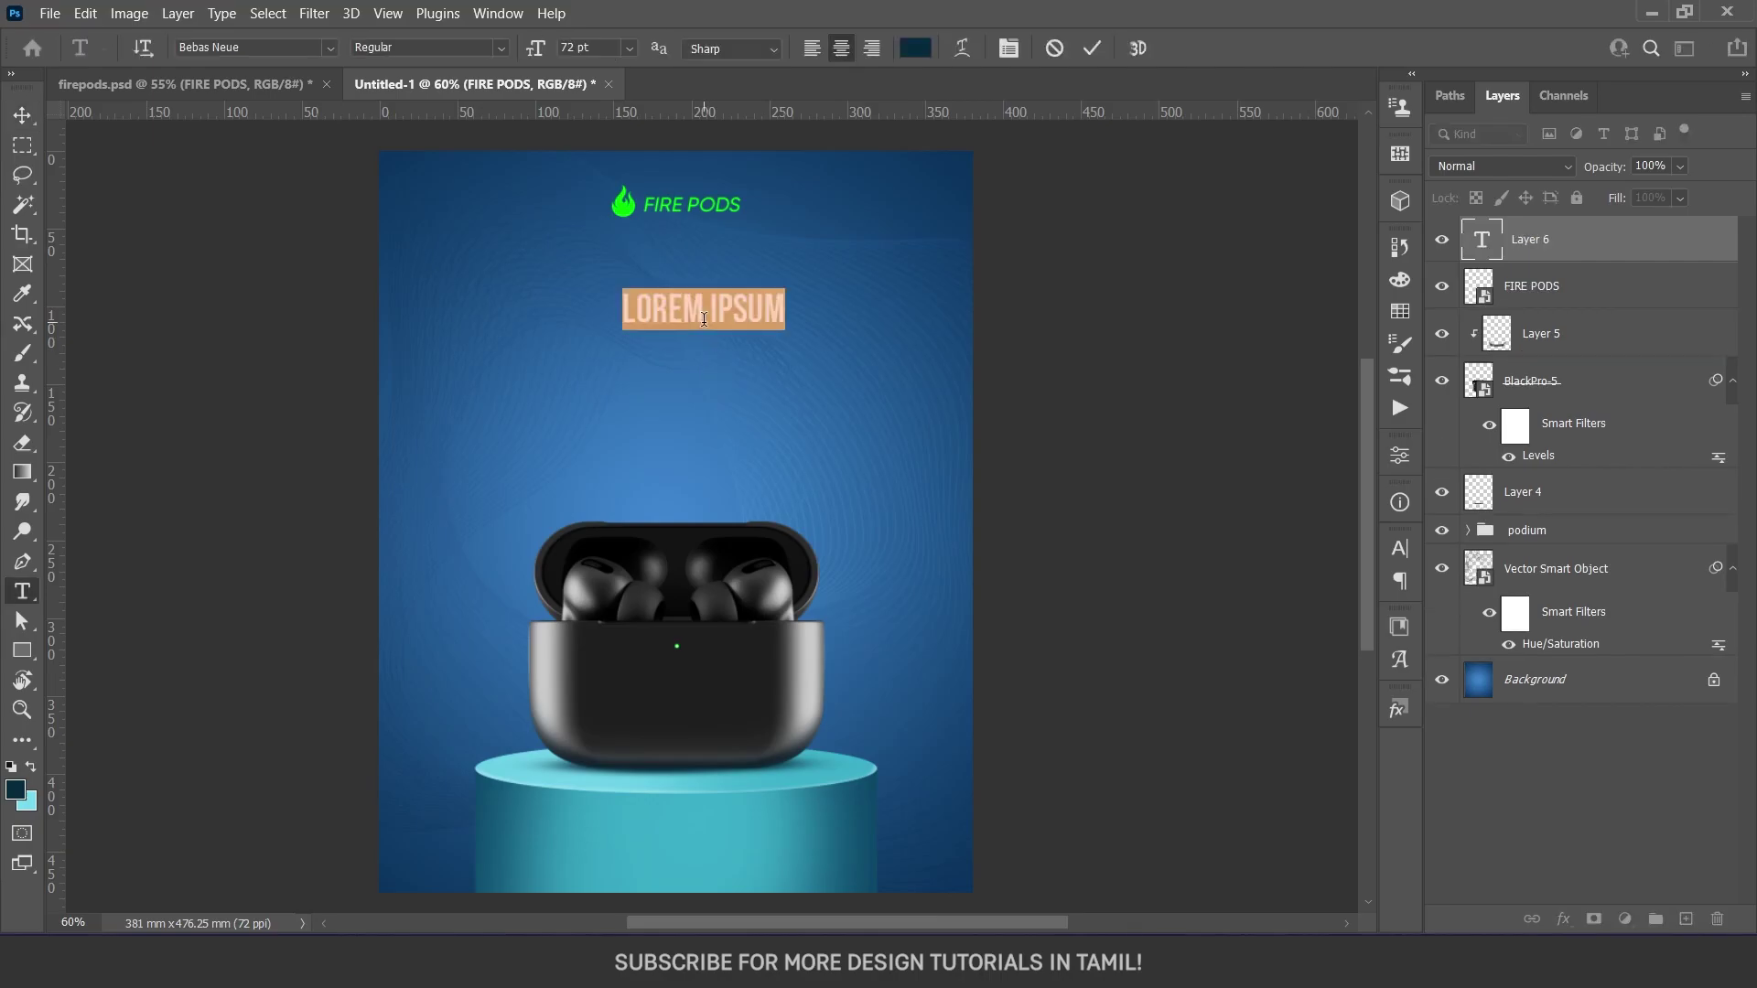
pyautogui.write('INTRODUCING')
pyautogui.hotkey('ctrl', 'a')
pyautogui.click(915, 48)
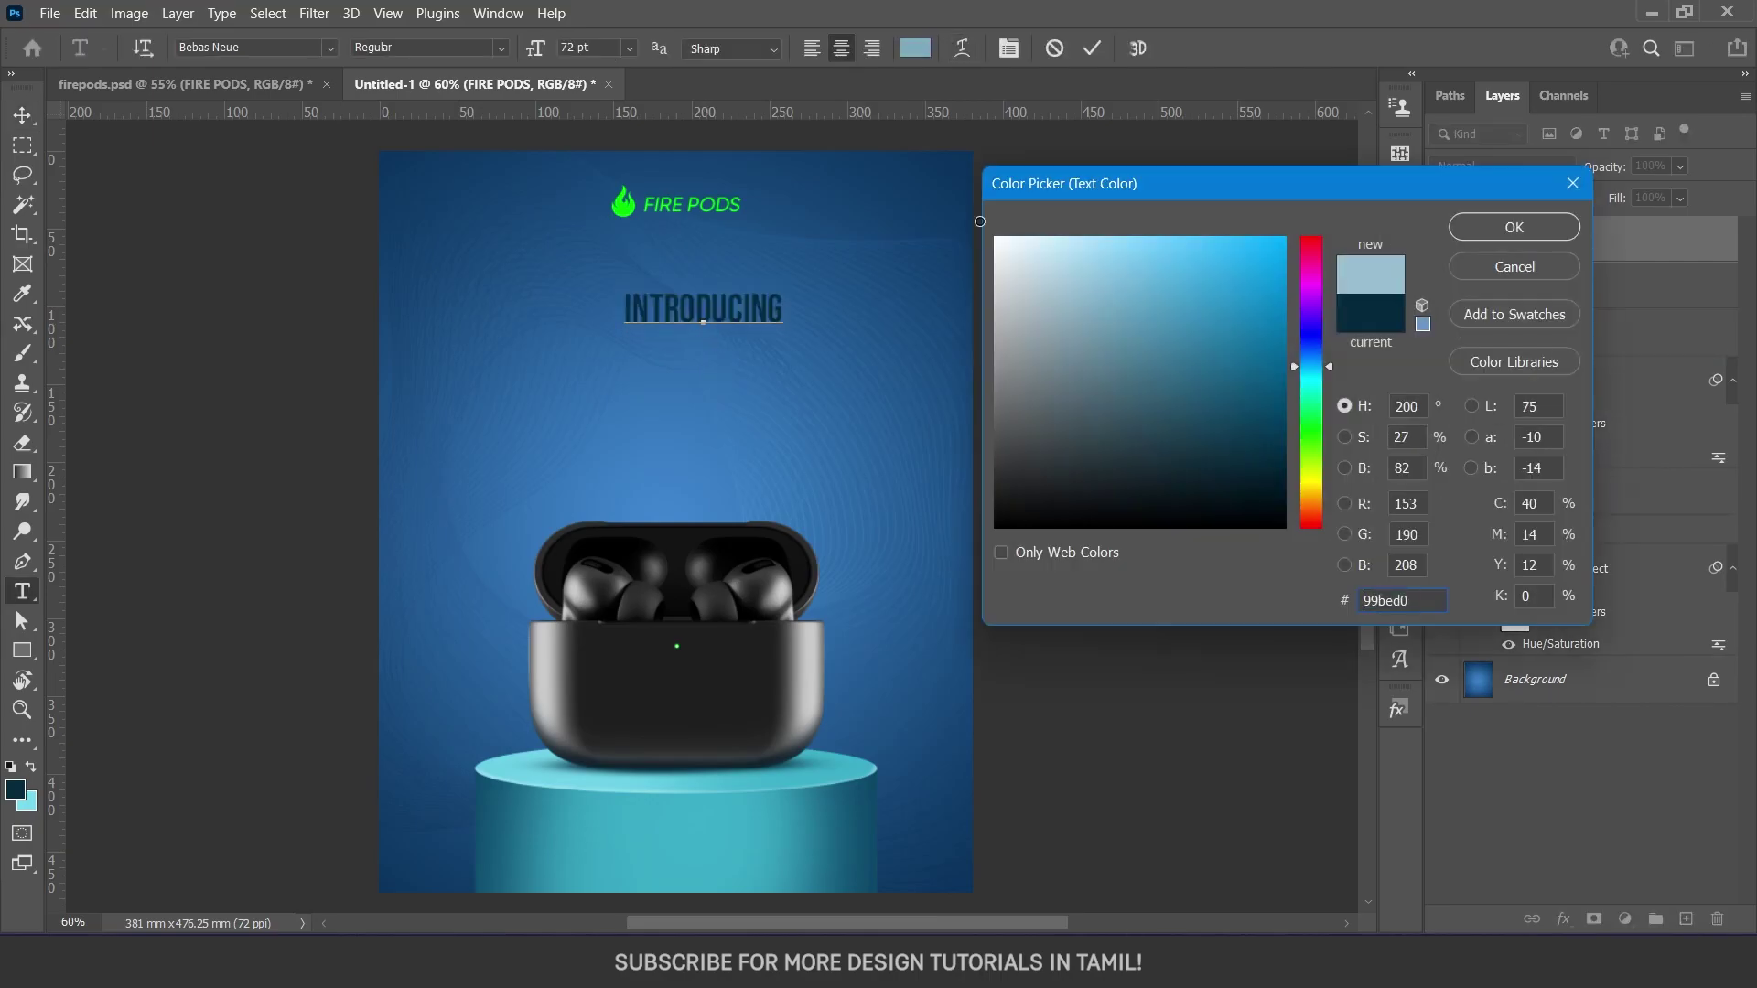
pyautogui.write('ffffff')
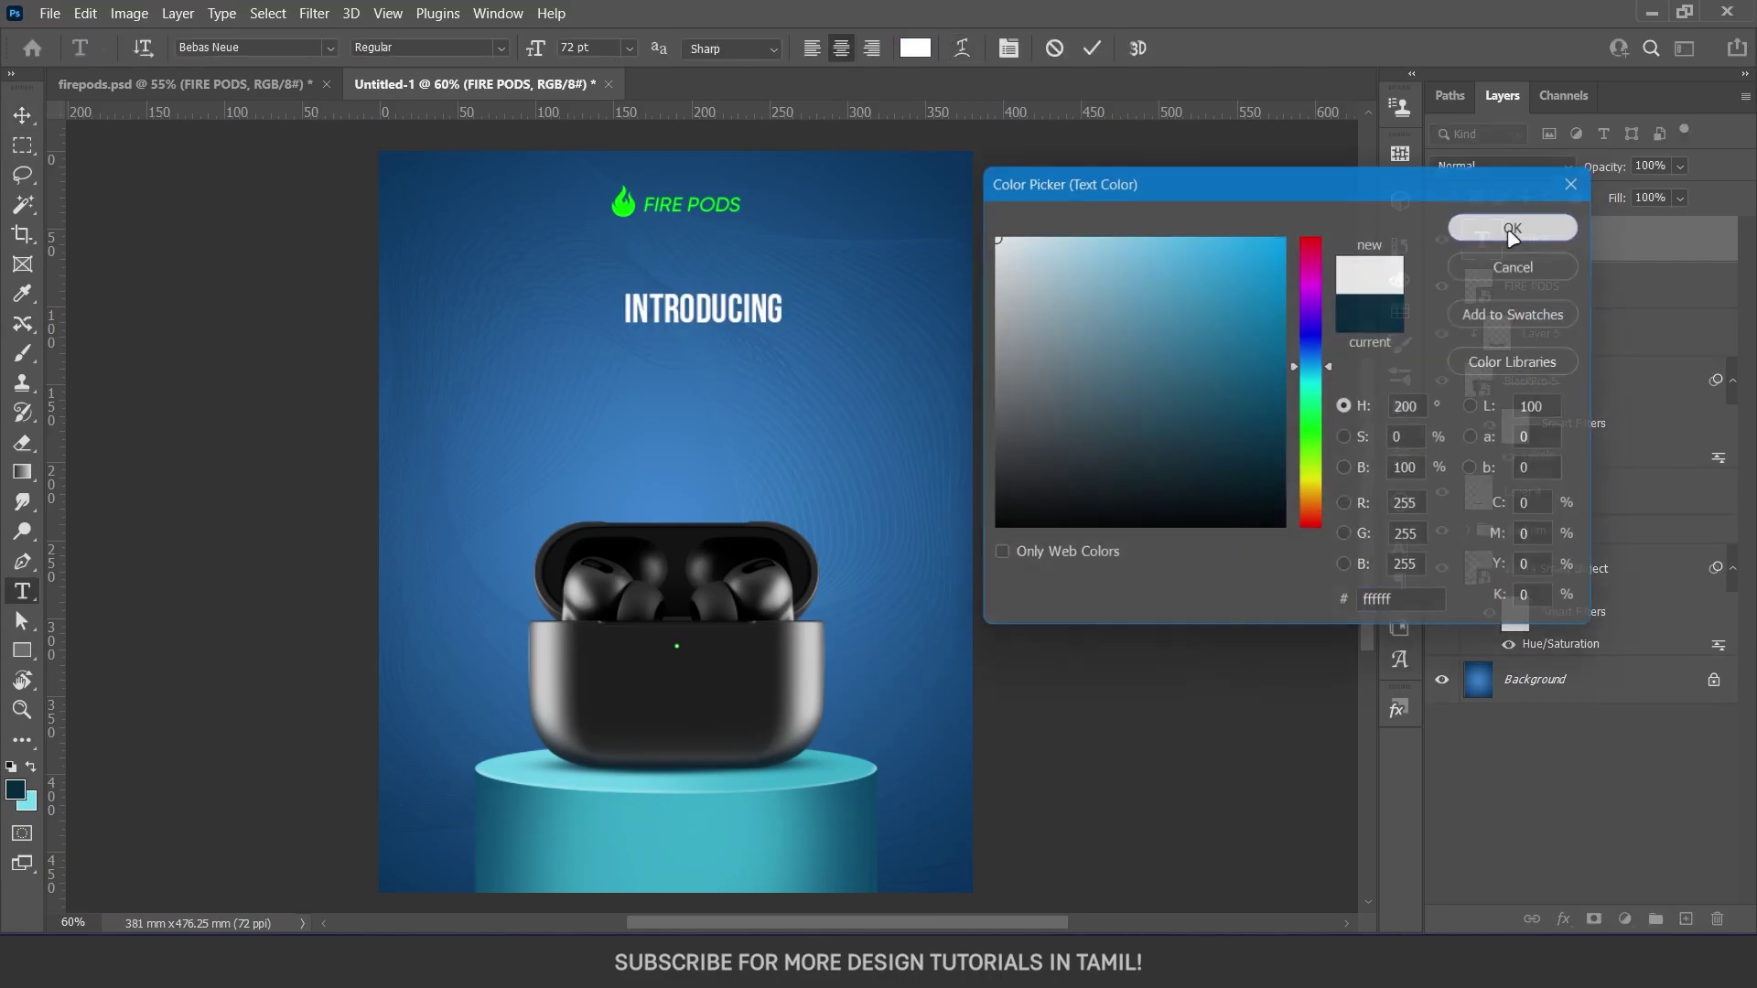
pyautogui.click(1515, 227)
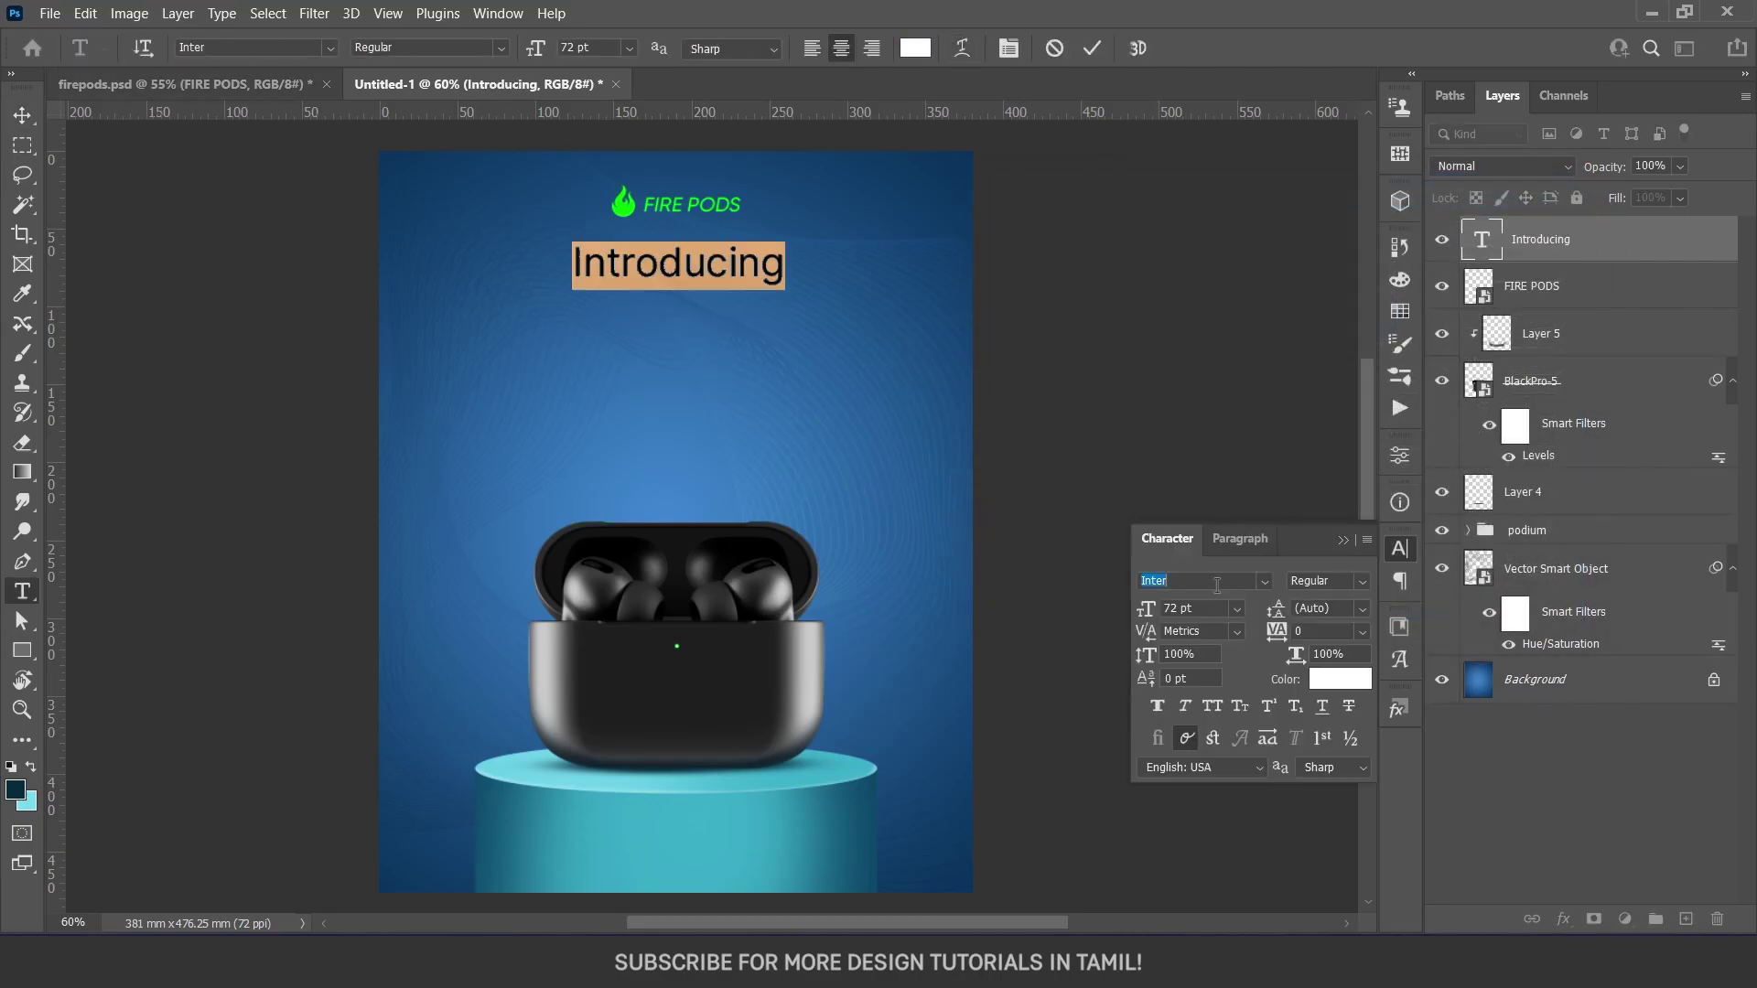
pyautogui.write('gilro')
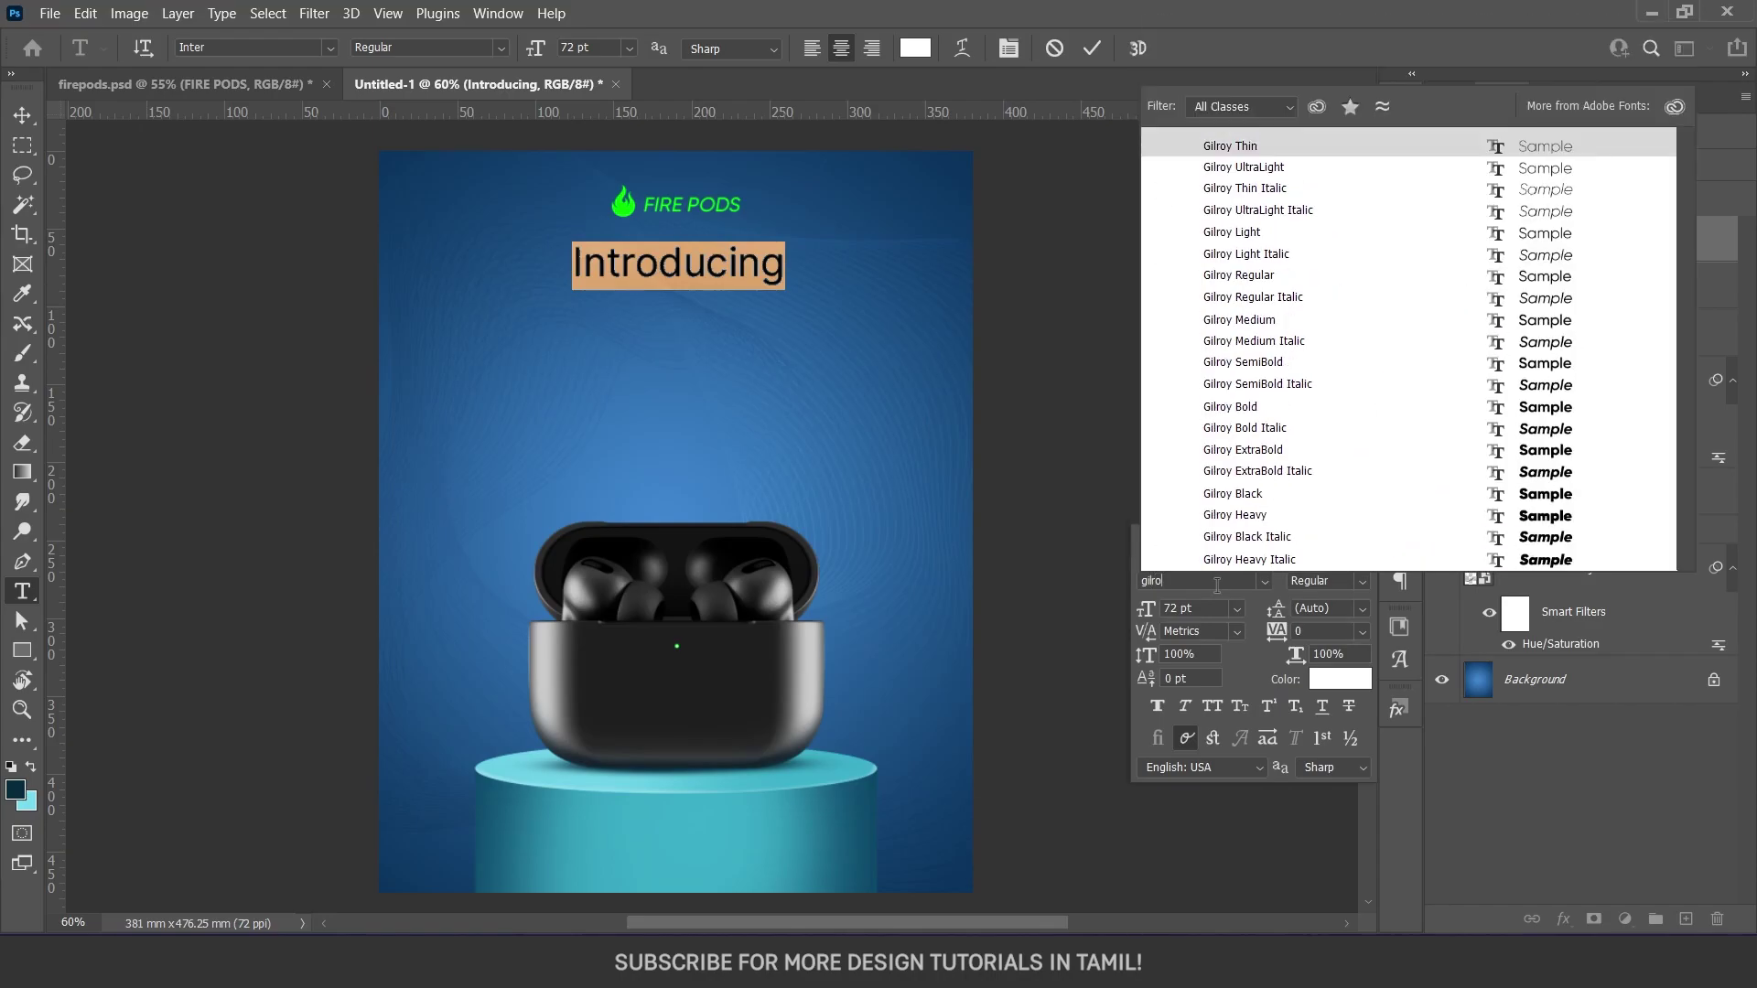
pyautogui.click(1244, 275)
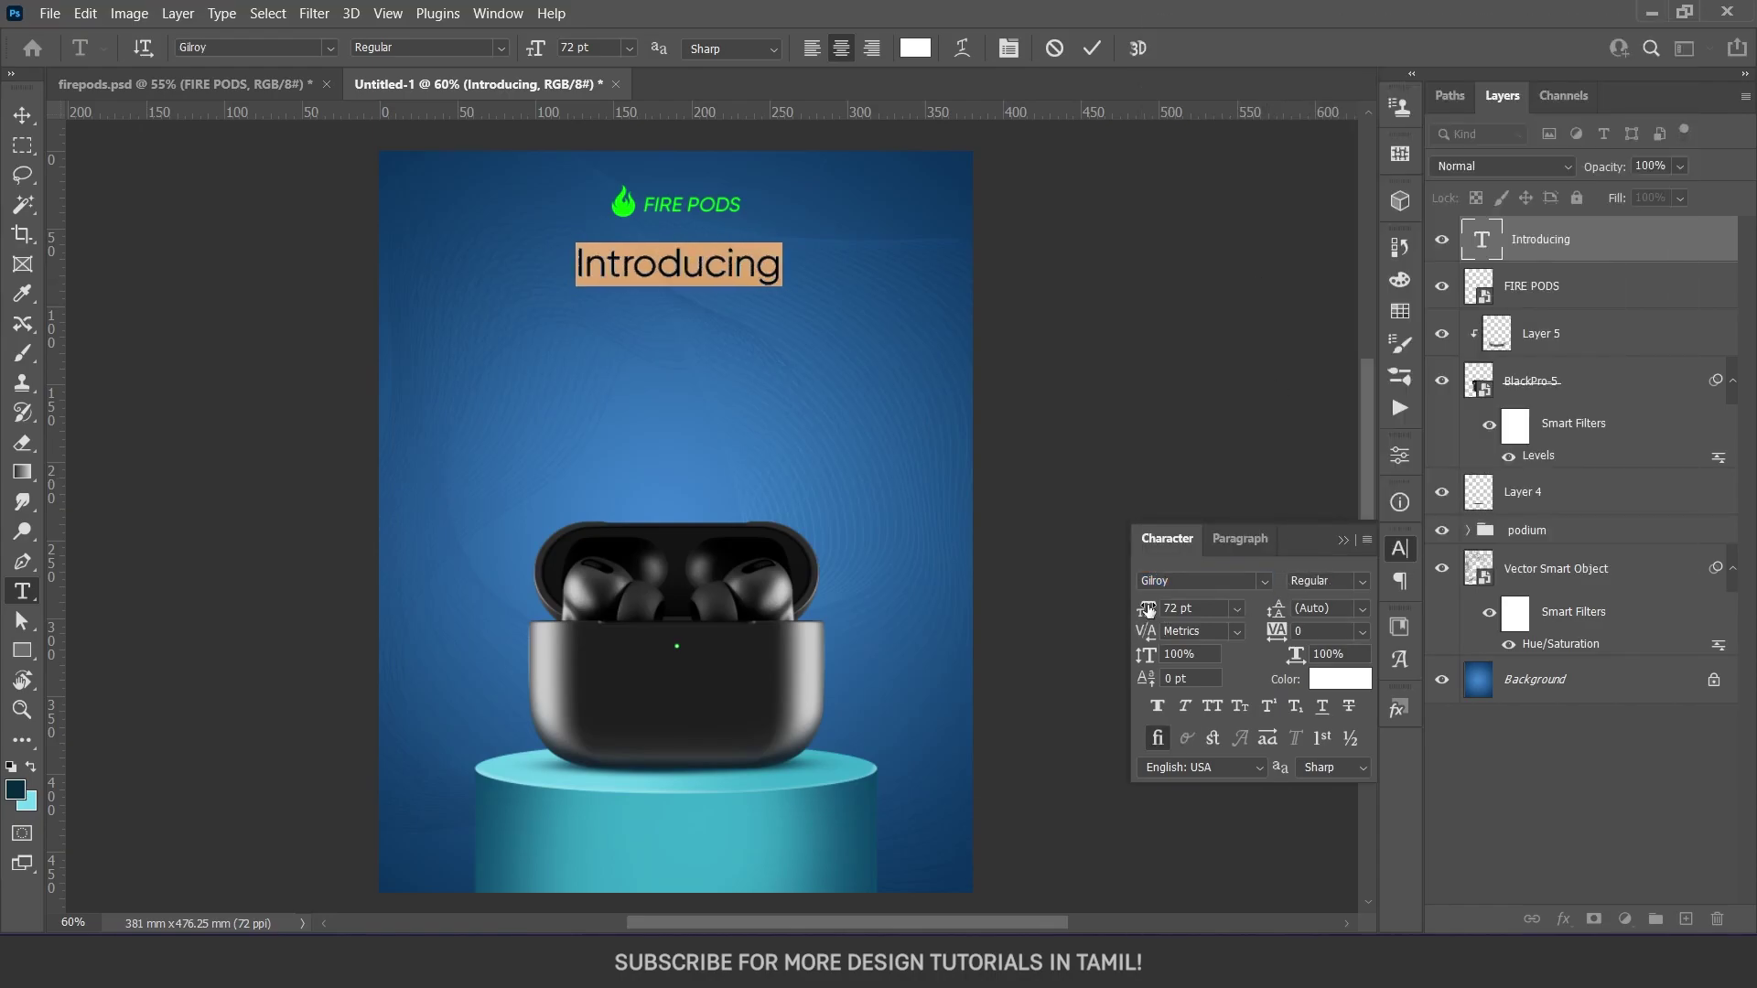
pyautogui.moveTo(1148, 610); pyautogui.dragTo(1126, 616)
pyautogui.write('Fir')
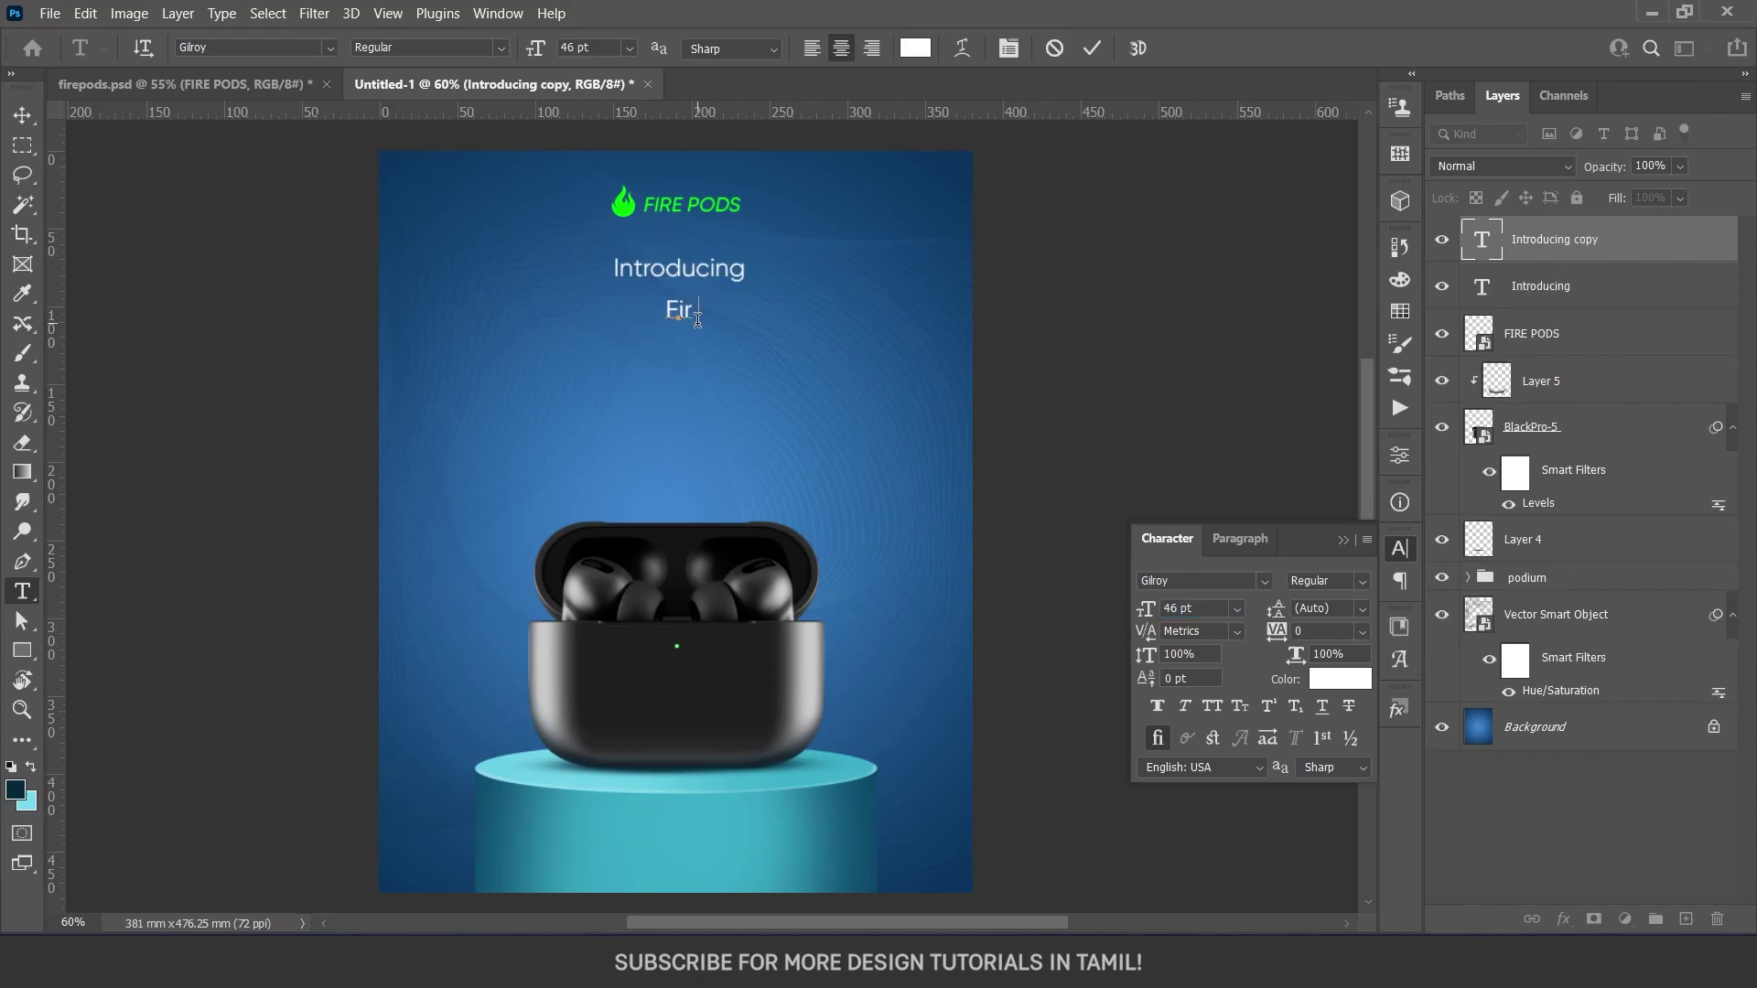
# Create the 'Fire Pods M21' title in Medium weight at 52 pt
pyautogui.write('e Pods ')
pyautogui.write('M21')
pyautogui.hotkey('ctrl', 'a')
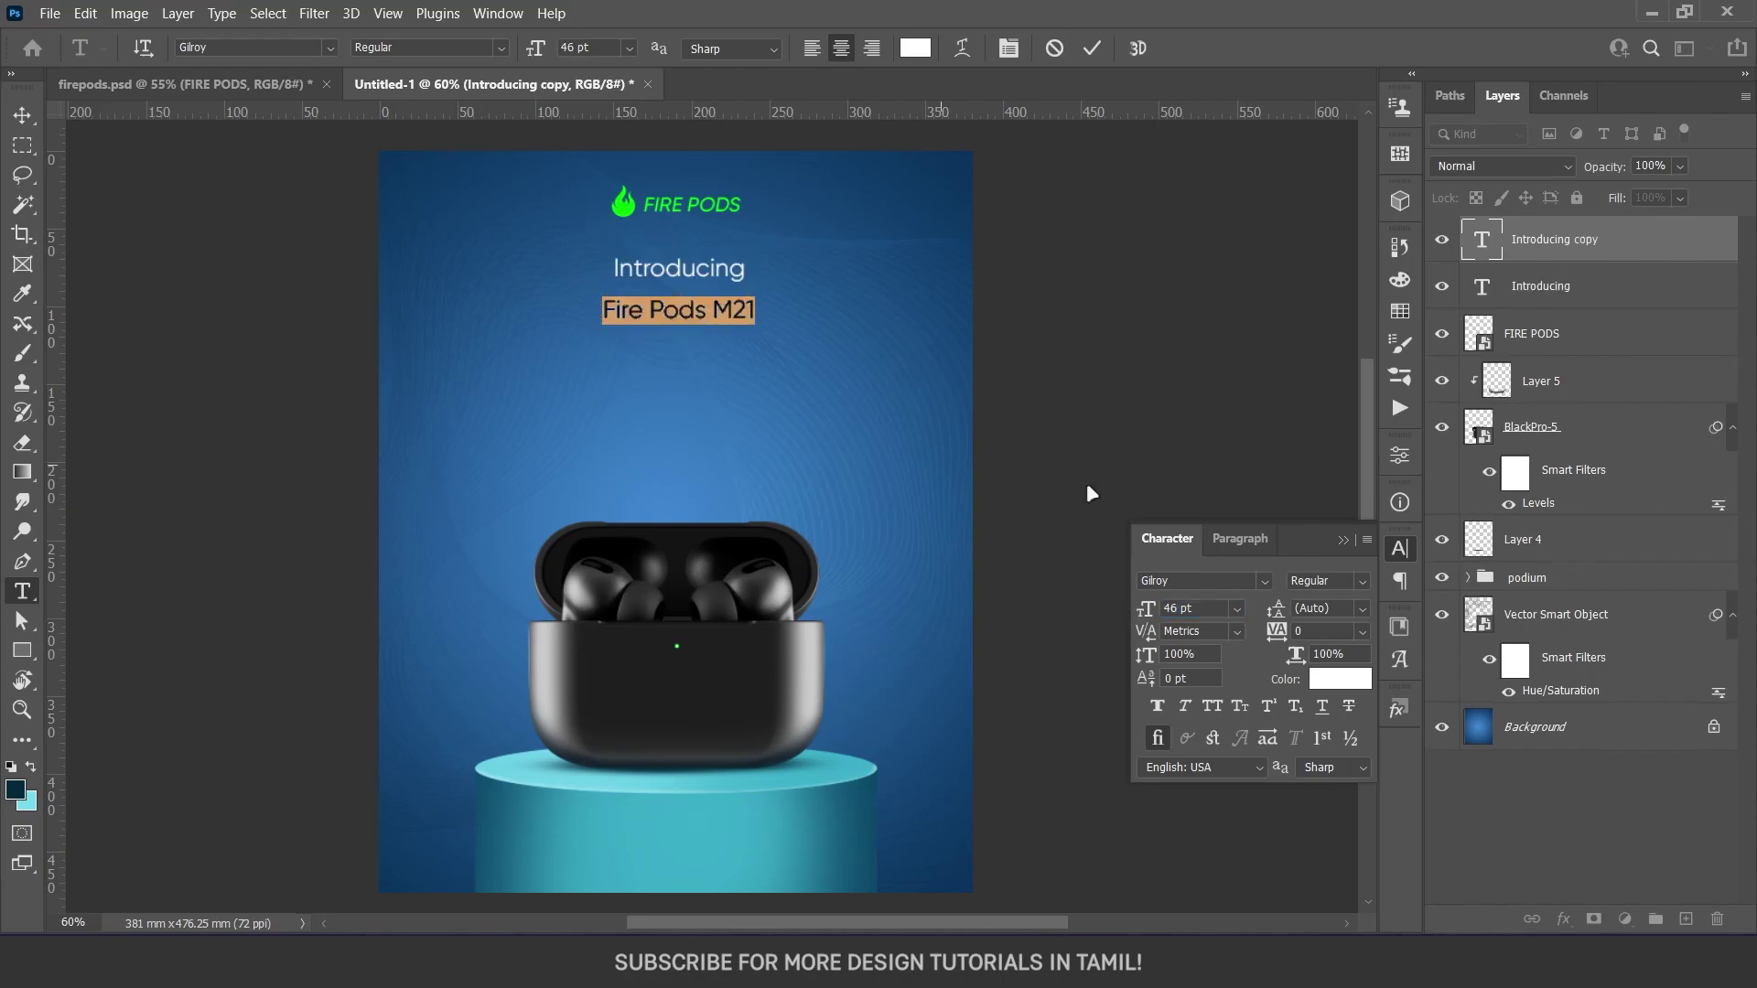
pyautogui.click(1361, 582)
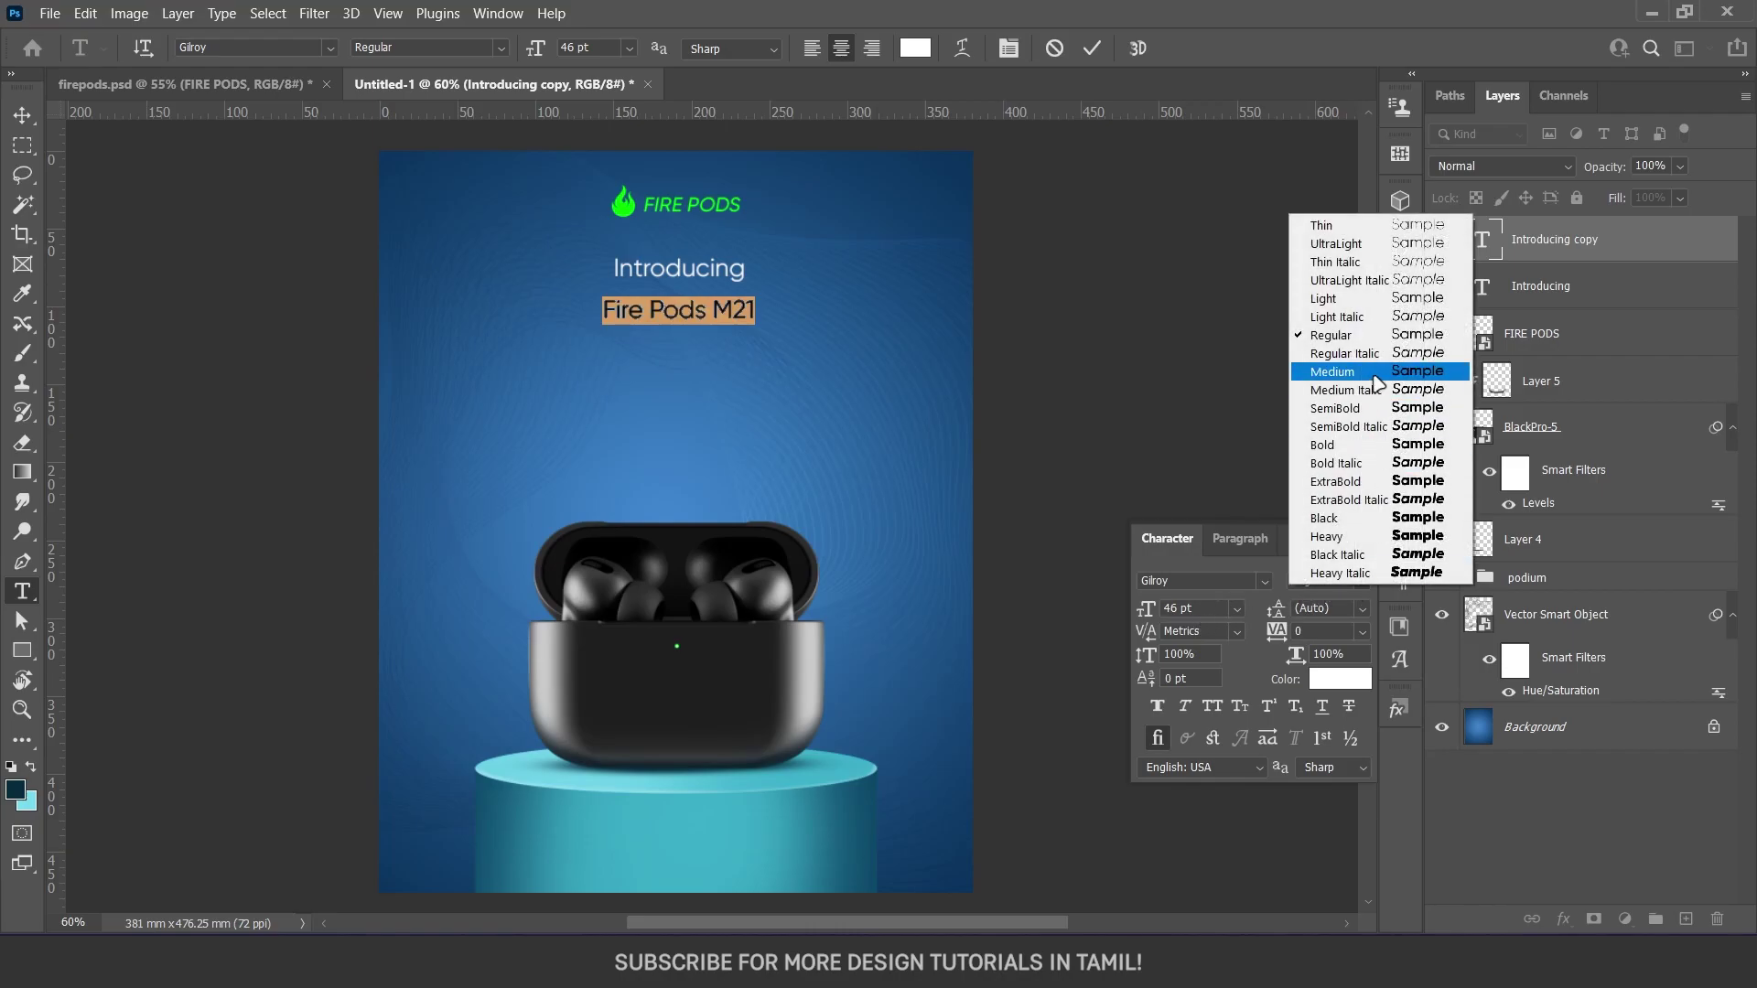
pyautogui.click(1318, 370)
pyautogui.click(1190, 608)
pyautogui.write('52')
pyautogui.press('Return')
# Set the title to Regular weight, colour it the logo's green, and enlarge it
pyautogui.scroll(8, 1218, 608)
pyautogui.scroll(10, 1219, 608)
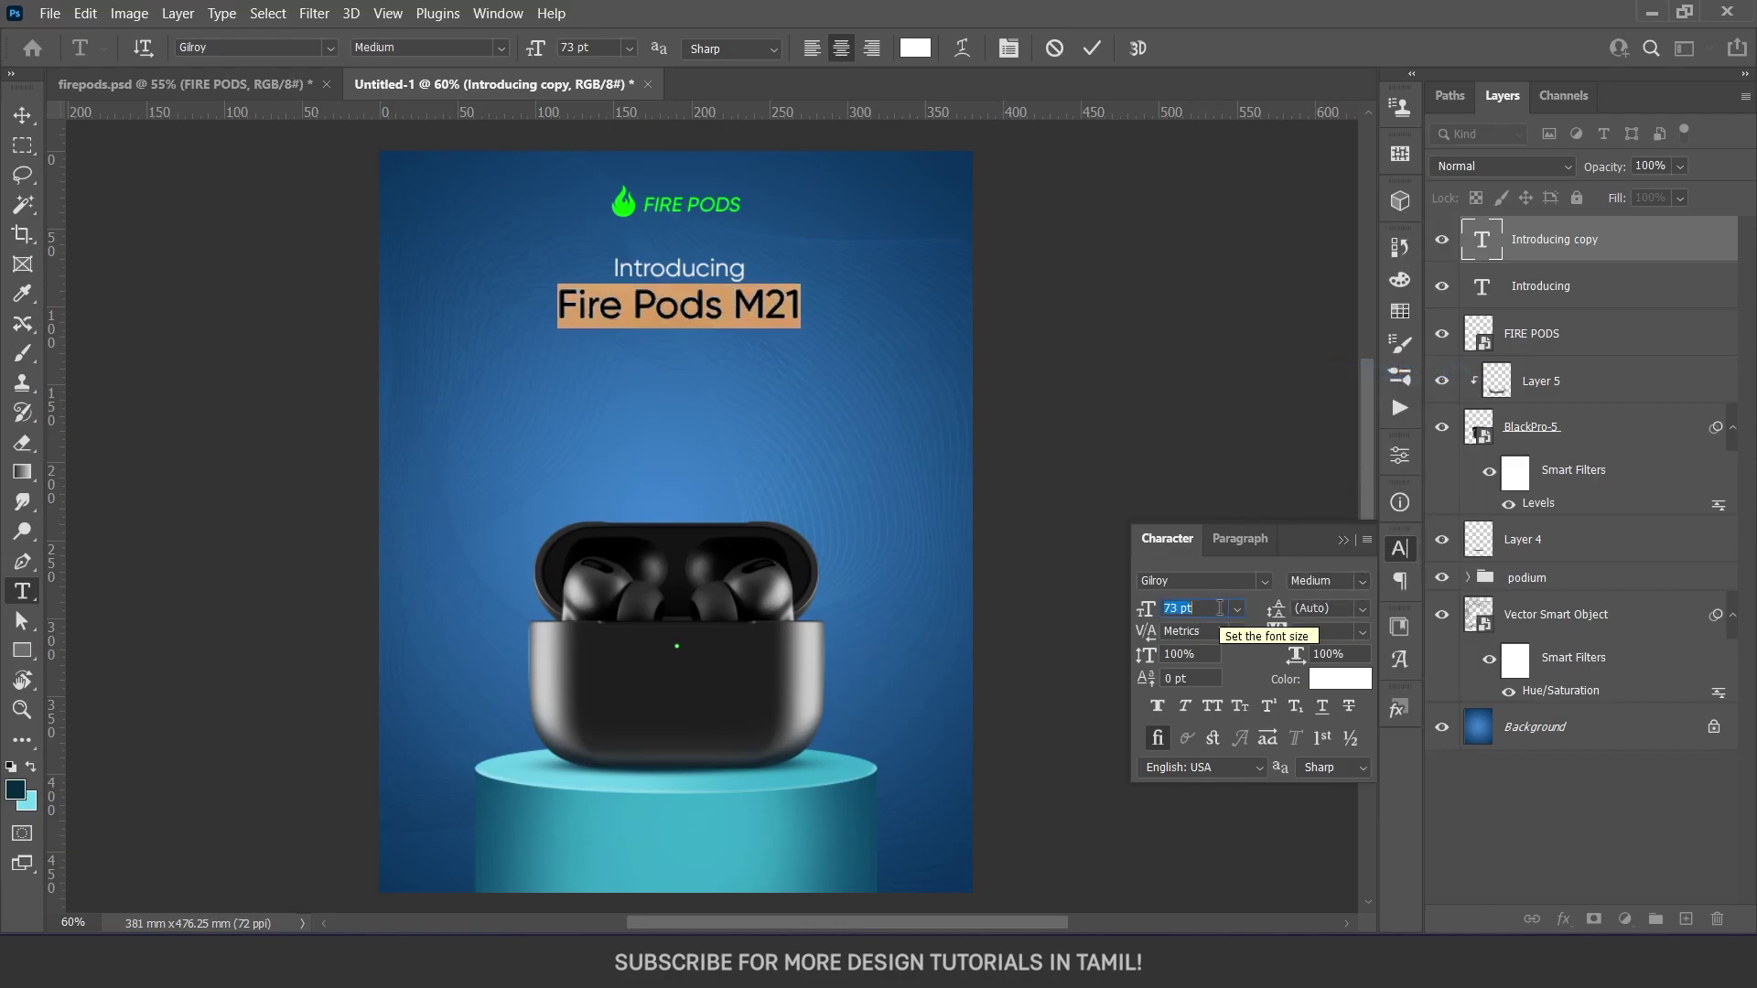
pyautogui.scroll(6, 1219, 607)
pyautogui.click(1361, 582)
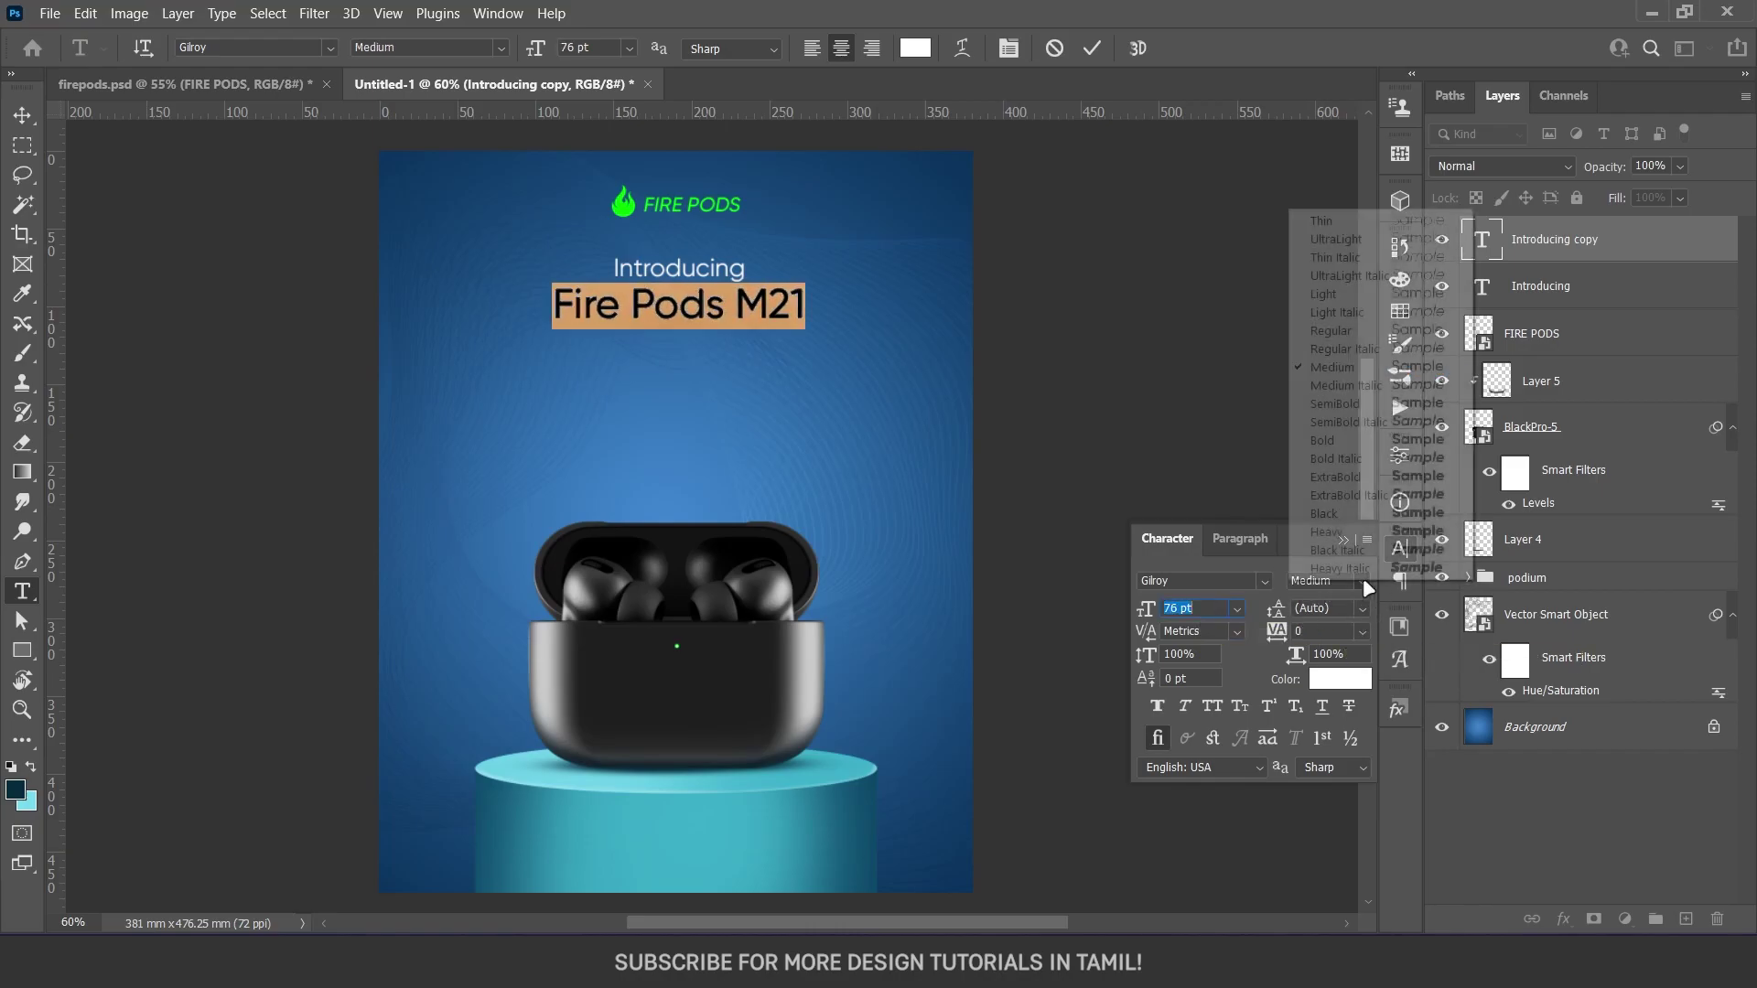
pyautogui.click(1331, 330)
pyautogui.click(1340, 678)
pyautogui.click(625, 203)
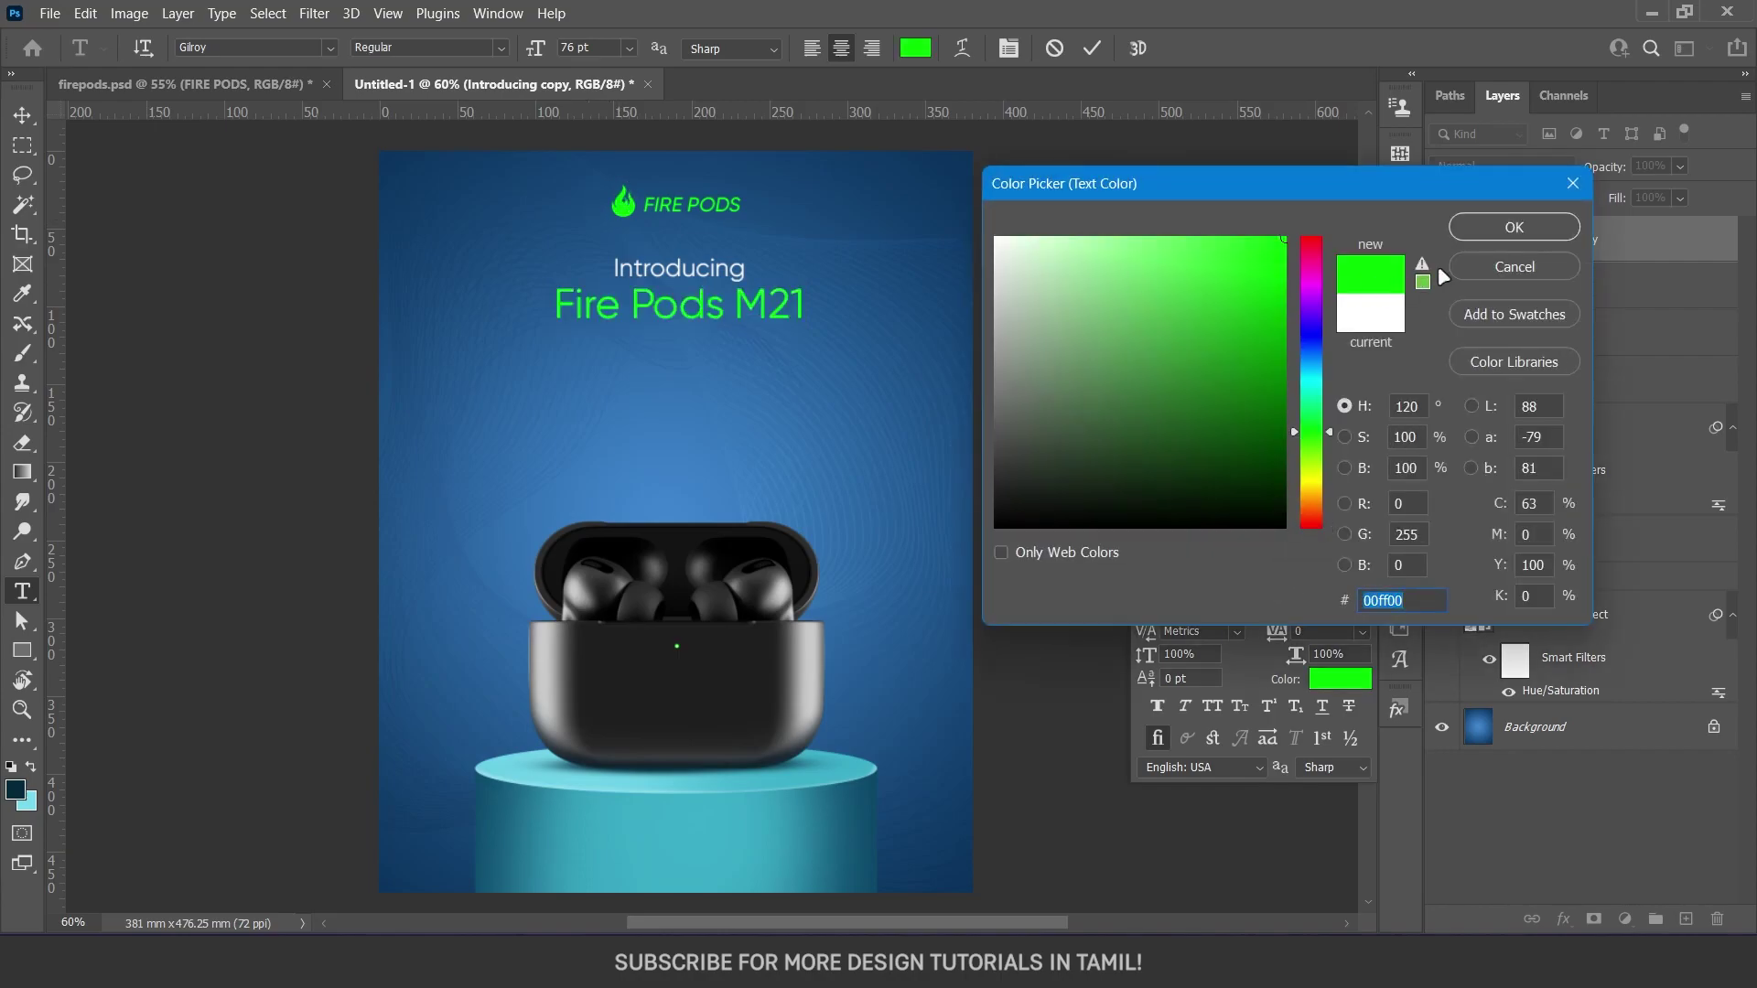
pyautogui.click(1500, 231)
pyautogui.click(24, 111)
pyautogui.hotkey('ctrl', 't')
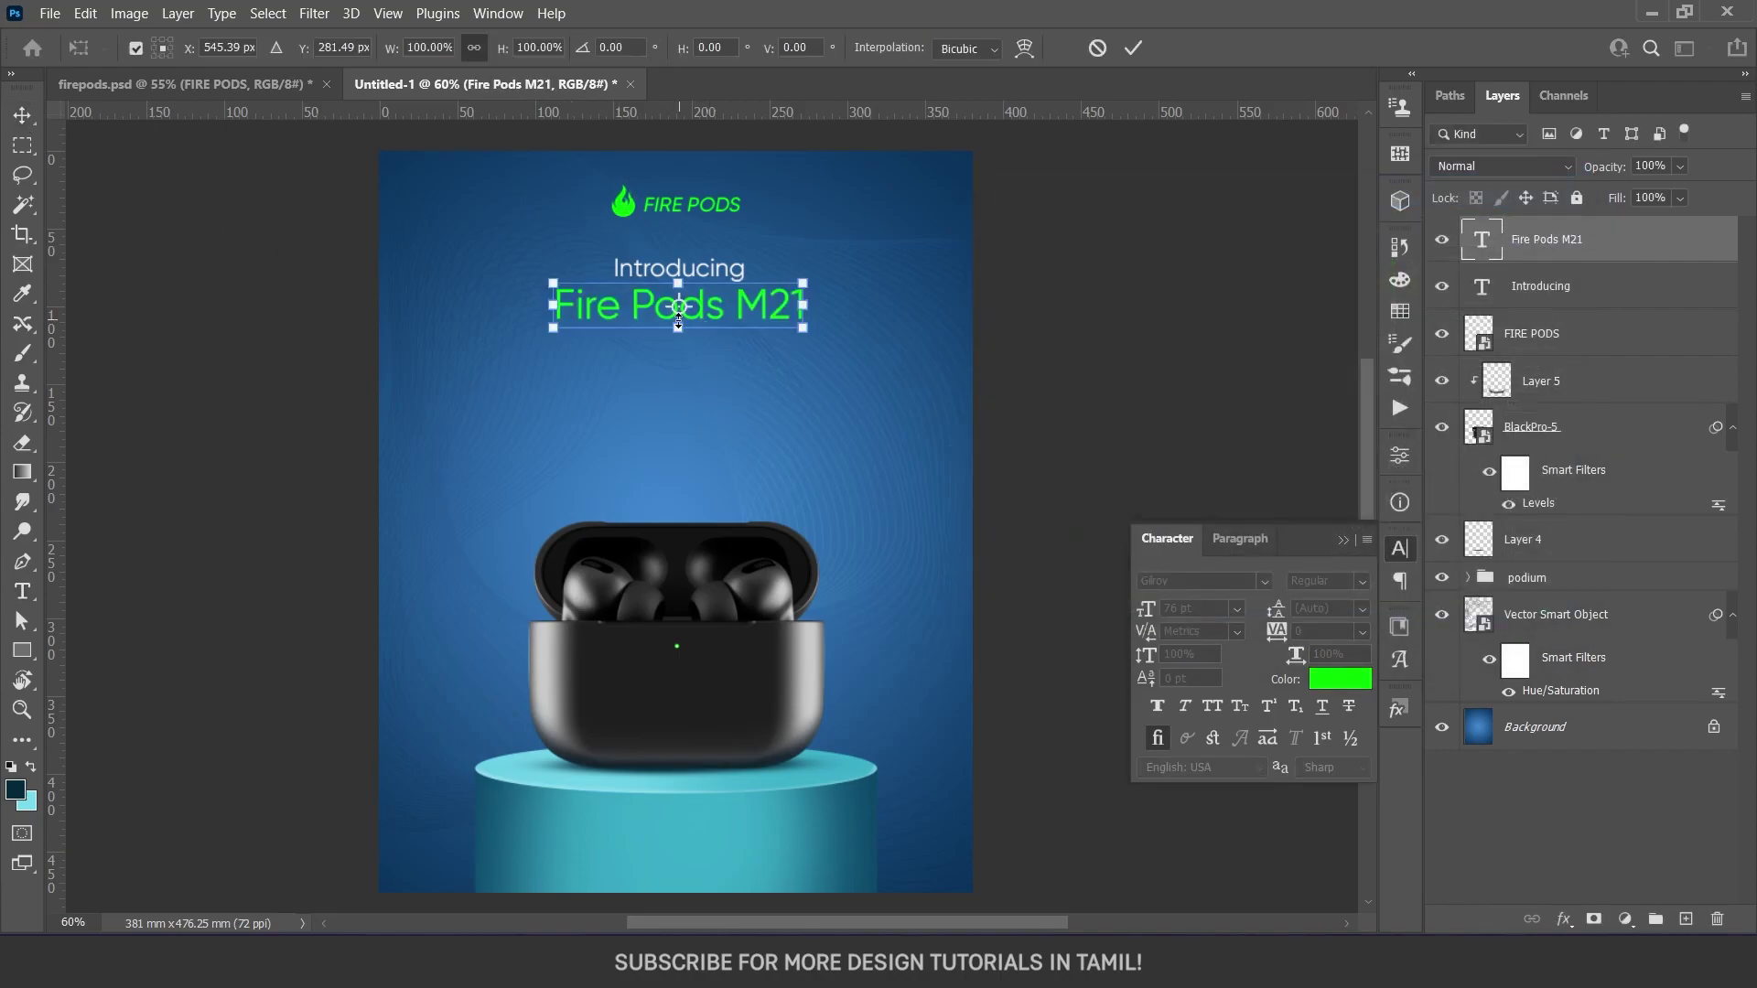
pyautogui.moveTo(817, 325); pyautogui.dragTo(839, 335)
# Commit the title size and centre the subtitle under the title
pyautogui.press('Return')
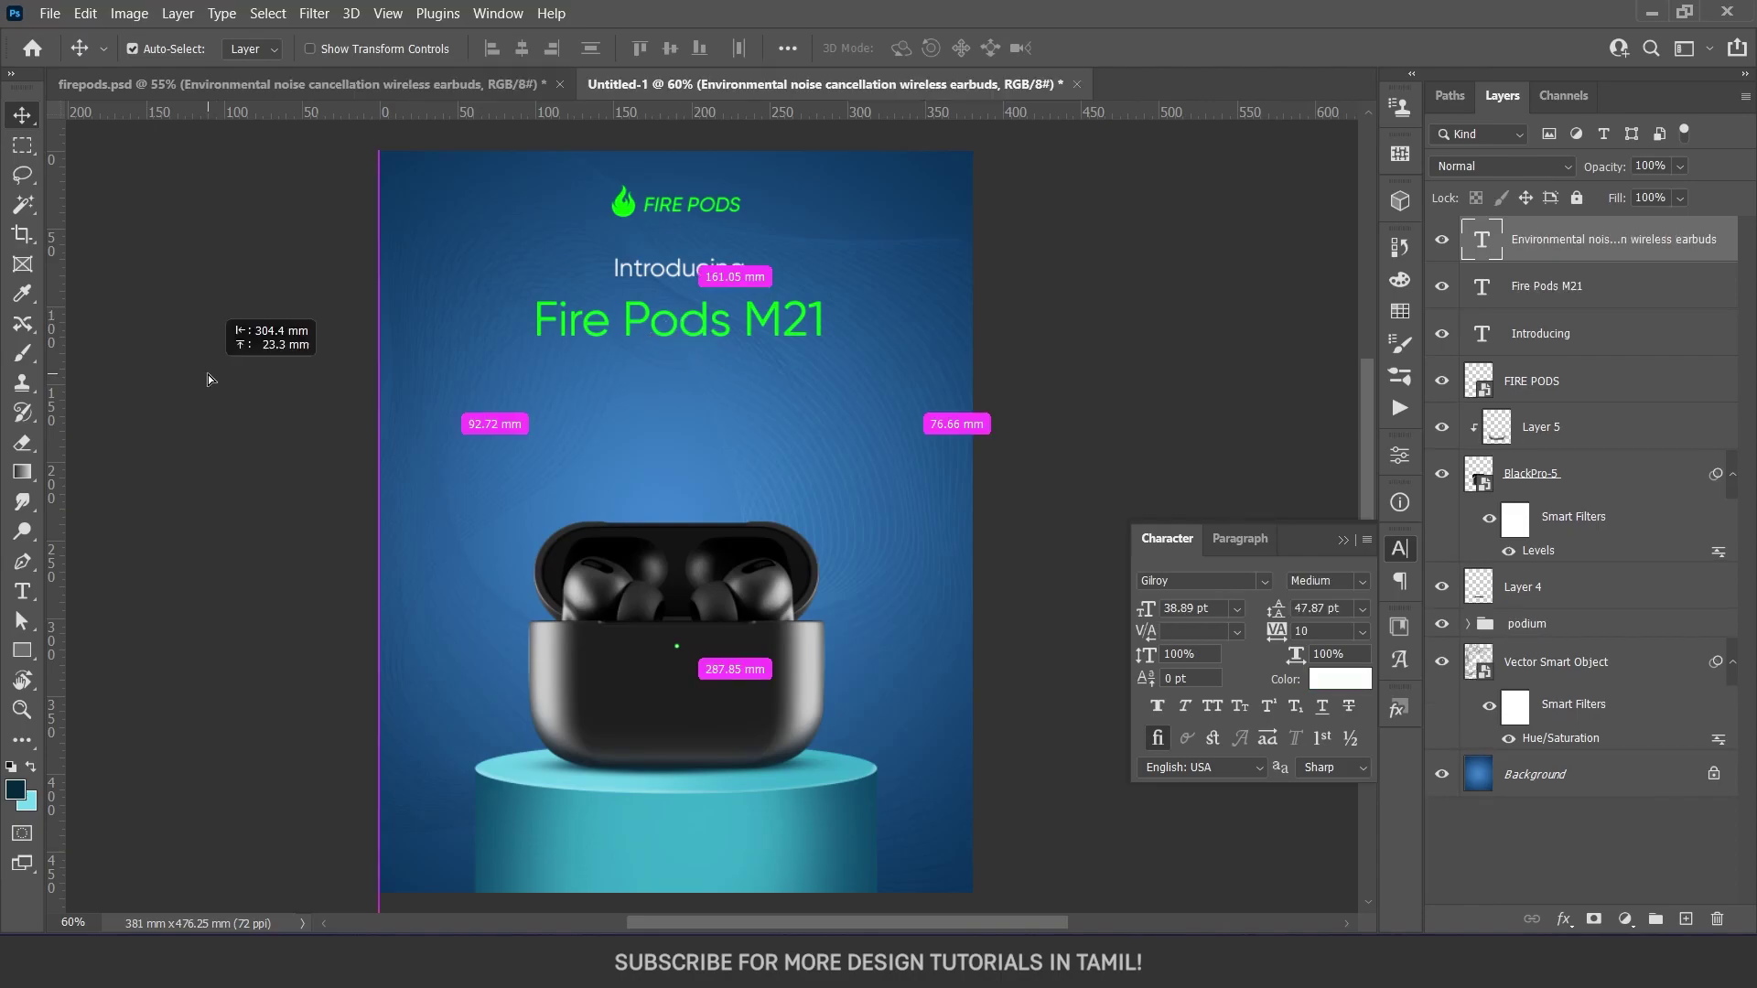
pyautogui.moveTo(205, 375)
pyautogui.mouseDown()
pyautogui.moveTo(690, 370)
pyautogui.moveTo(747, 388)
pyautogui.mouseUp()
pyautogui.hotkey('ctrl', 't')
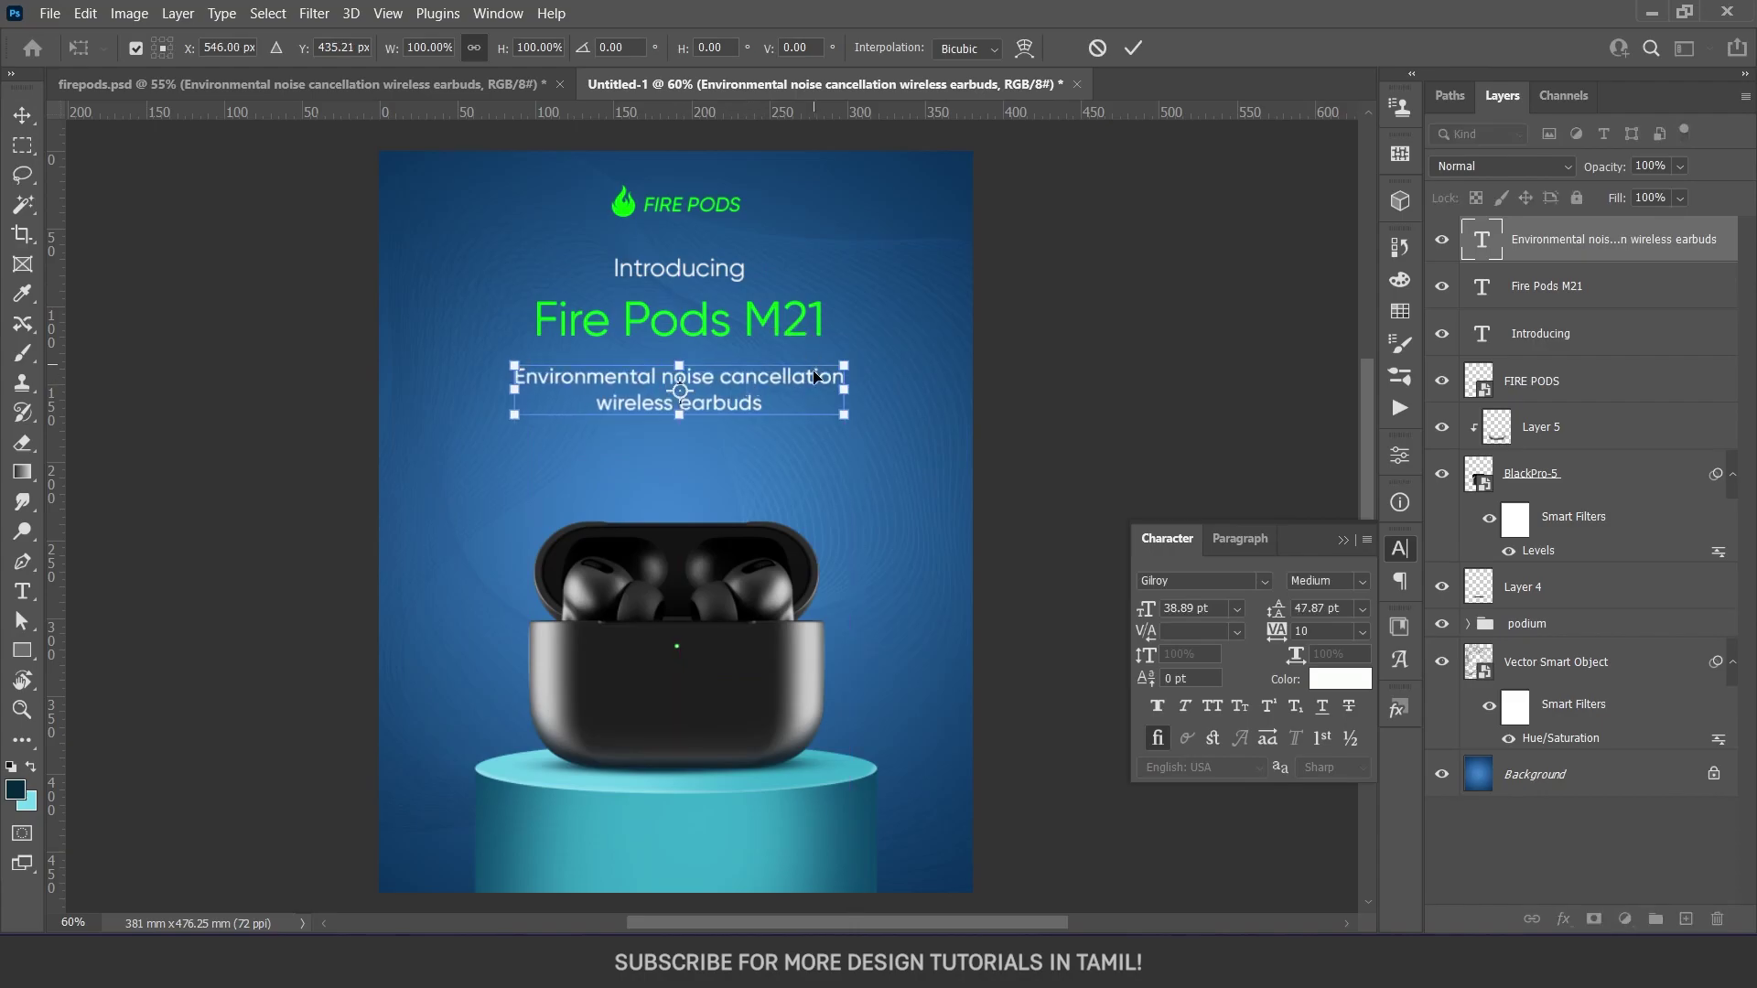
pyautogui.press('Return')
# Reduce the subtitle text to 35 pt
pyautogui.press('t')
pyautogui.click(815, 376)
pyautogui.hotkey('ctrl', 'a')
pyautogui.click(1217, 608)
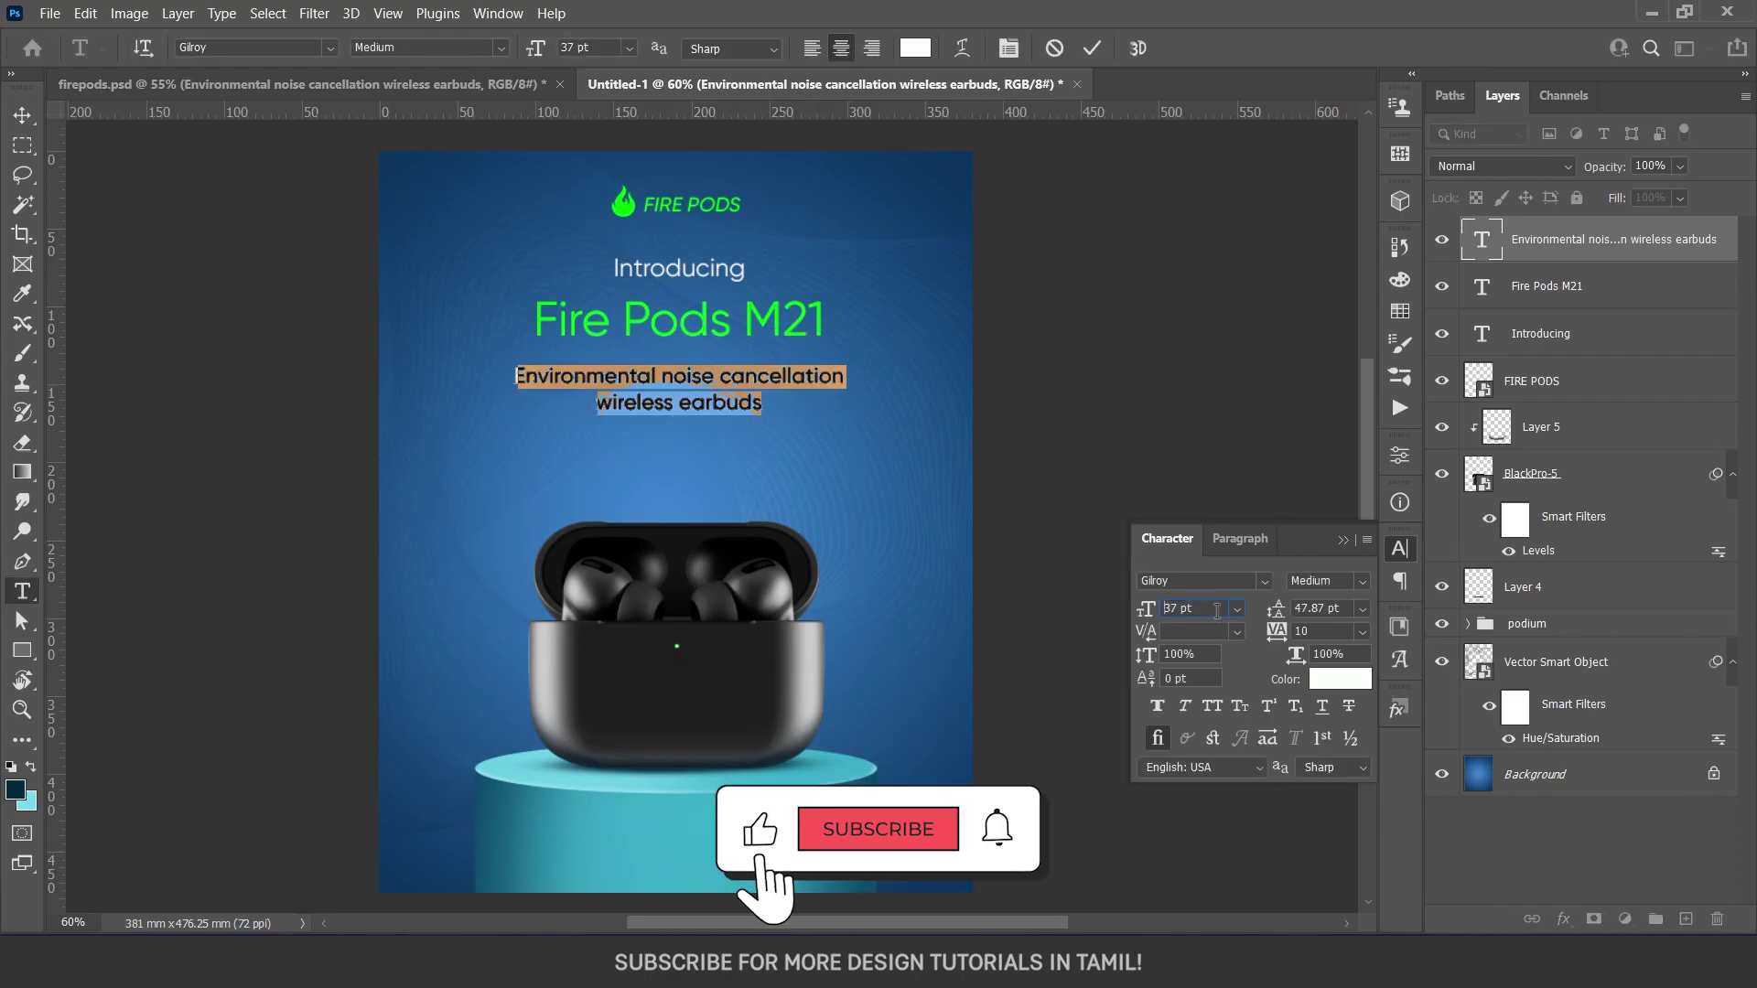
pyautogui.press('Down')
pyautogui.press('Down')
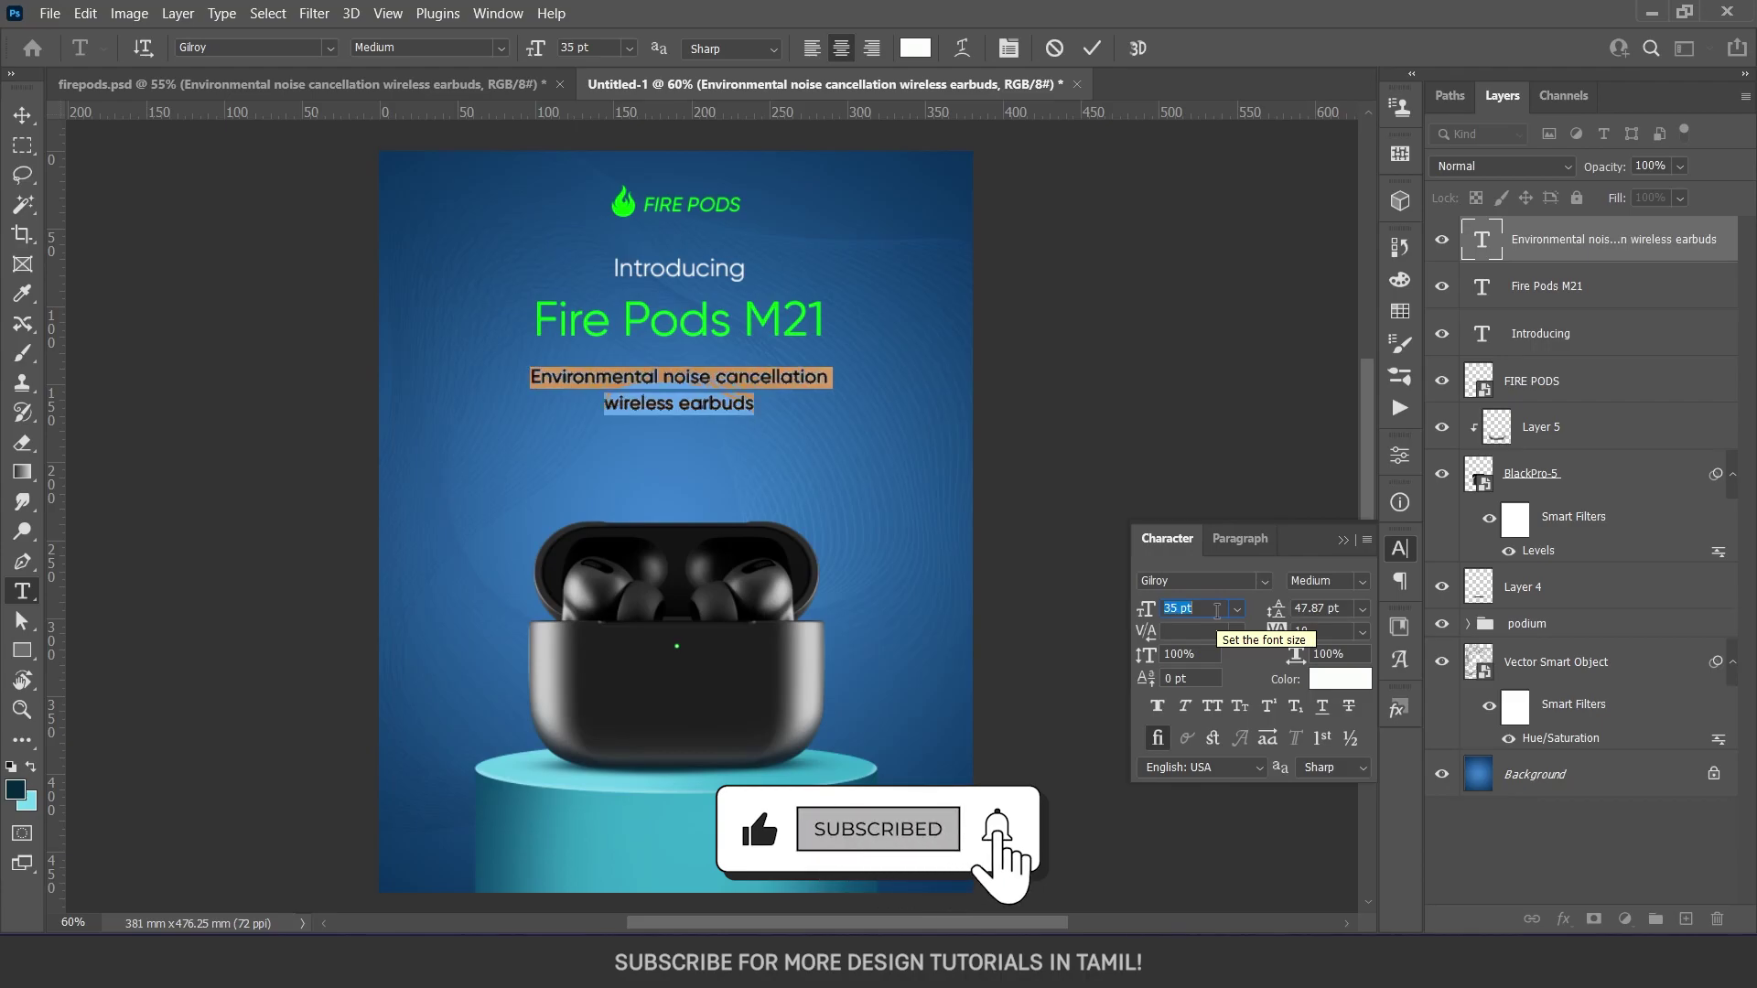
pyautogui.hotkey('ctrl', 'Return')
# Nudge the Fire Pods M21 title down and enlarge it to 98.74 pt
pyautogui.press('v')
pyautogui.click(718, 339)
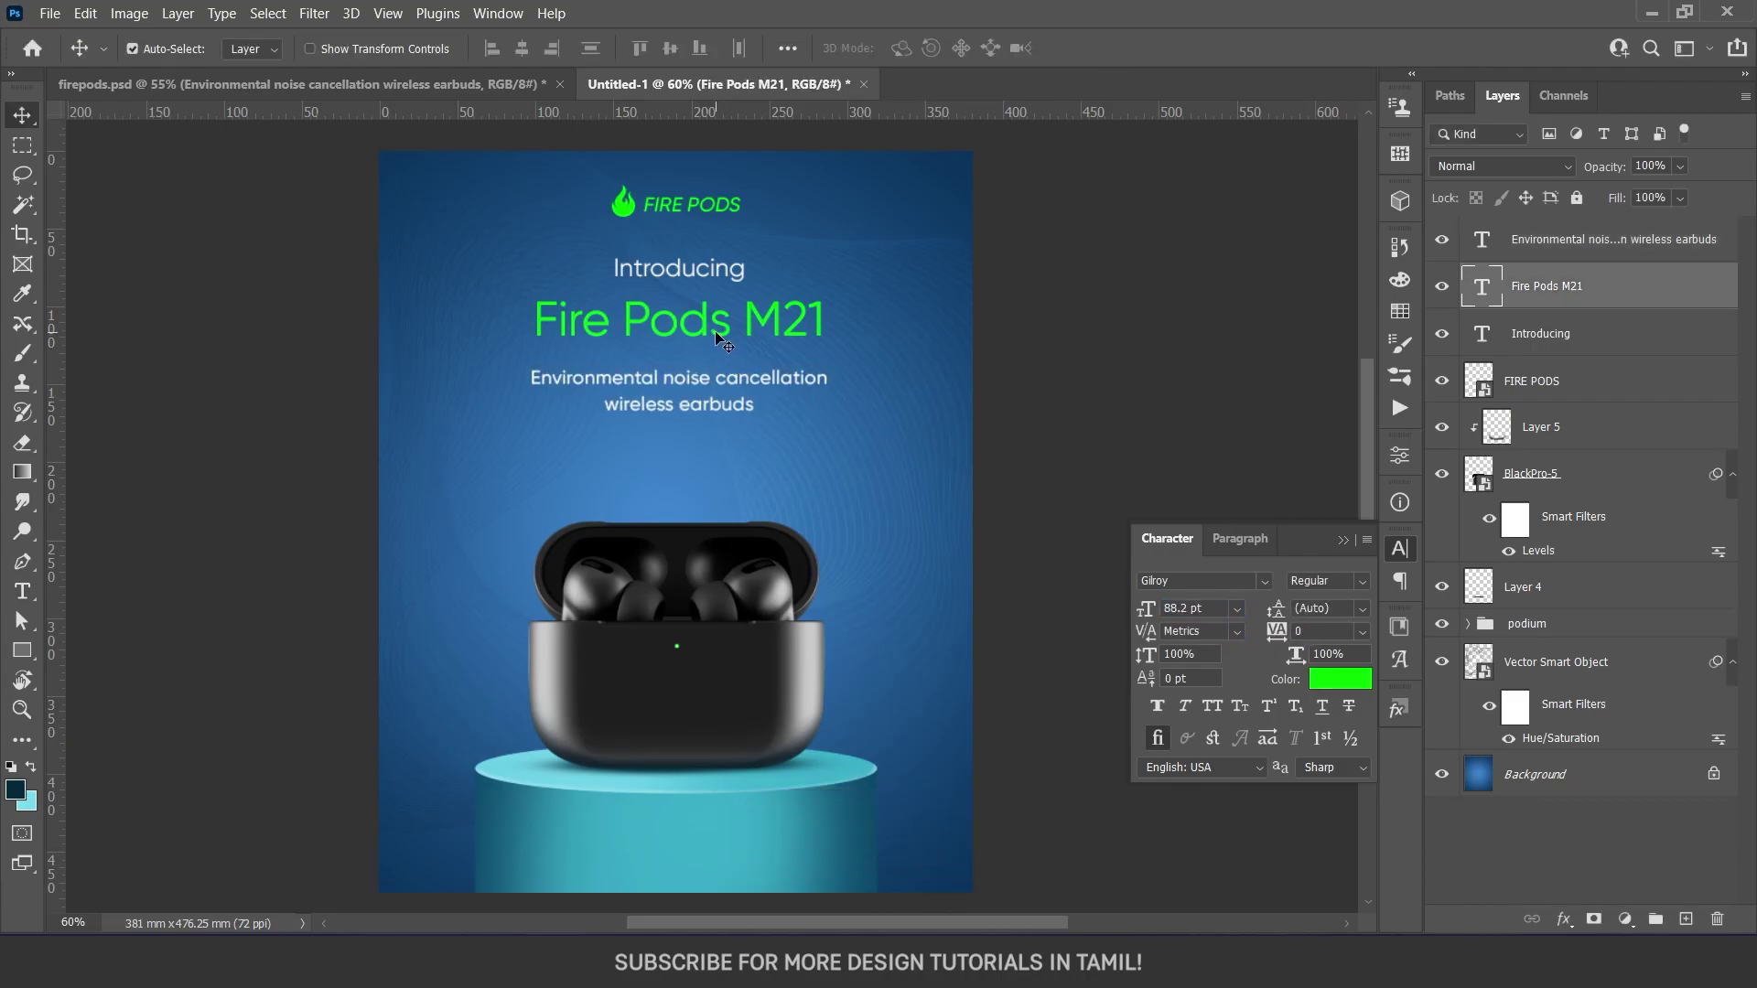
pyautogui.hotkey('shift', 'Down')
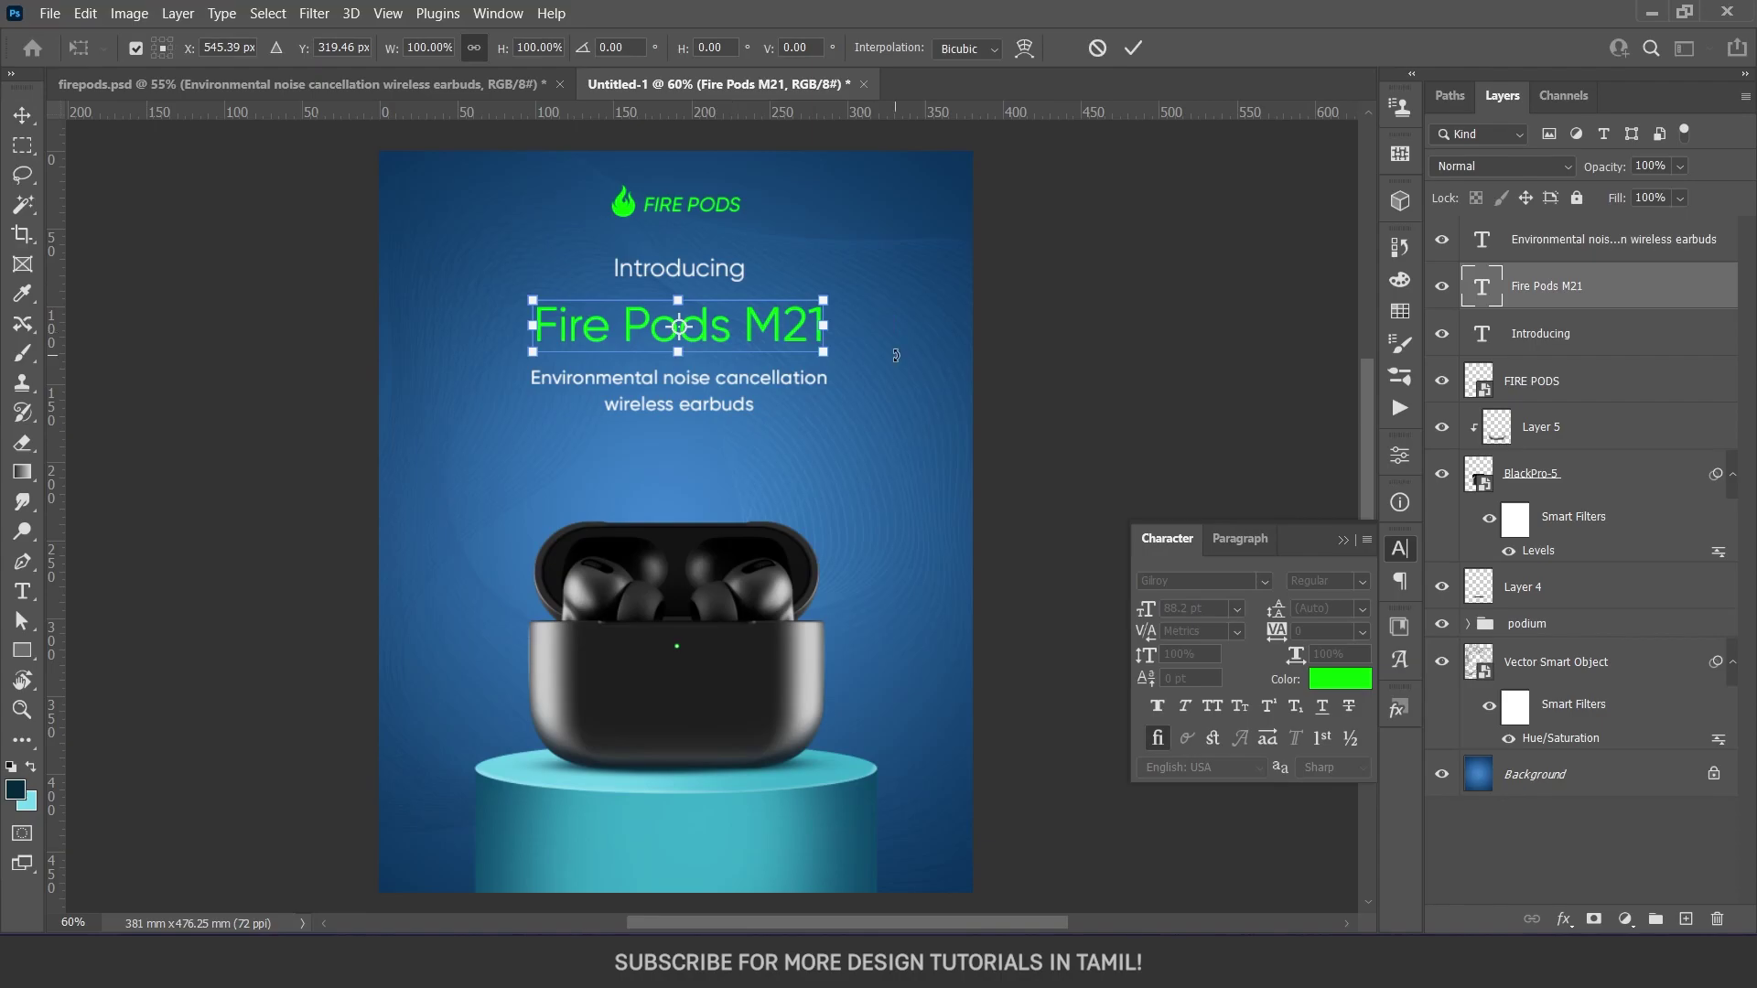
pyautogui.moveTo(819, 331); pyautogui.dragTo(841, 337)
# Commit the title resize and reposition the poster view
pyautogui.press('Return')
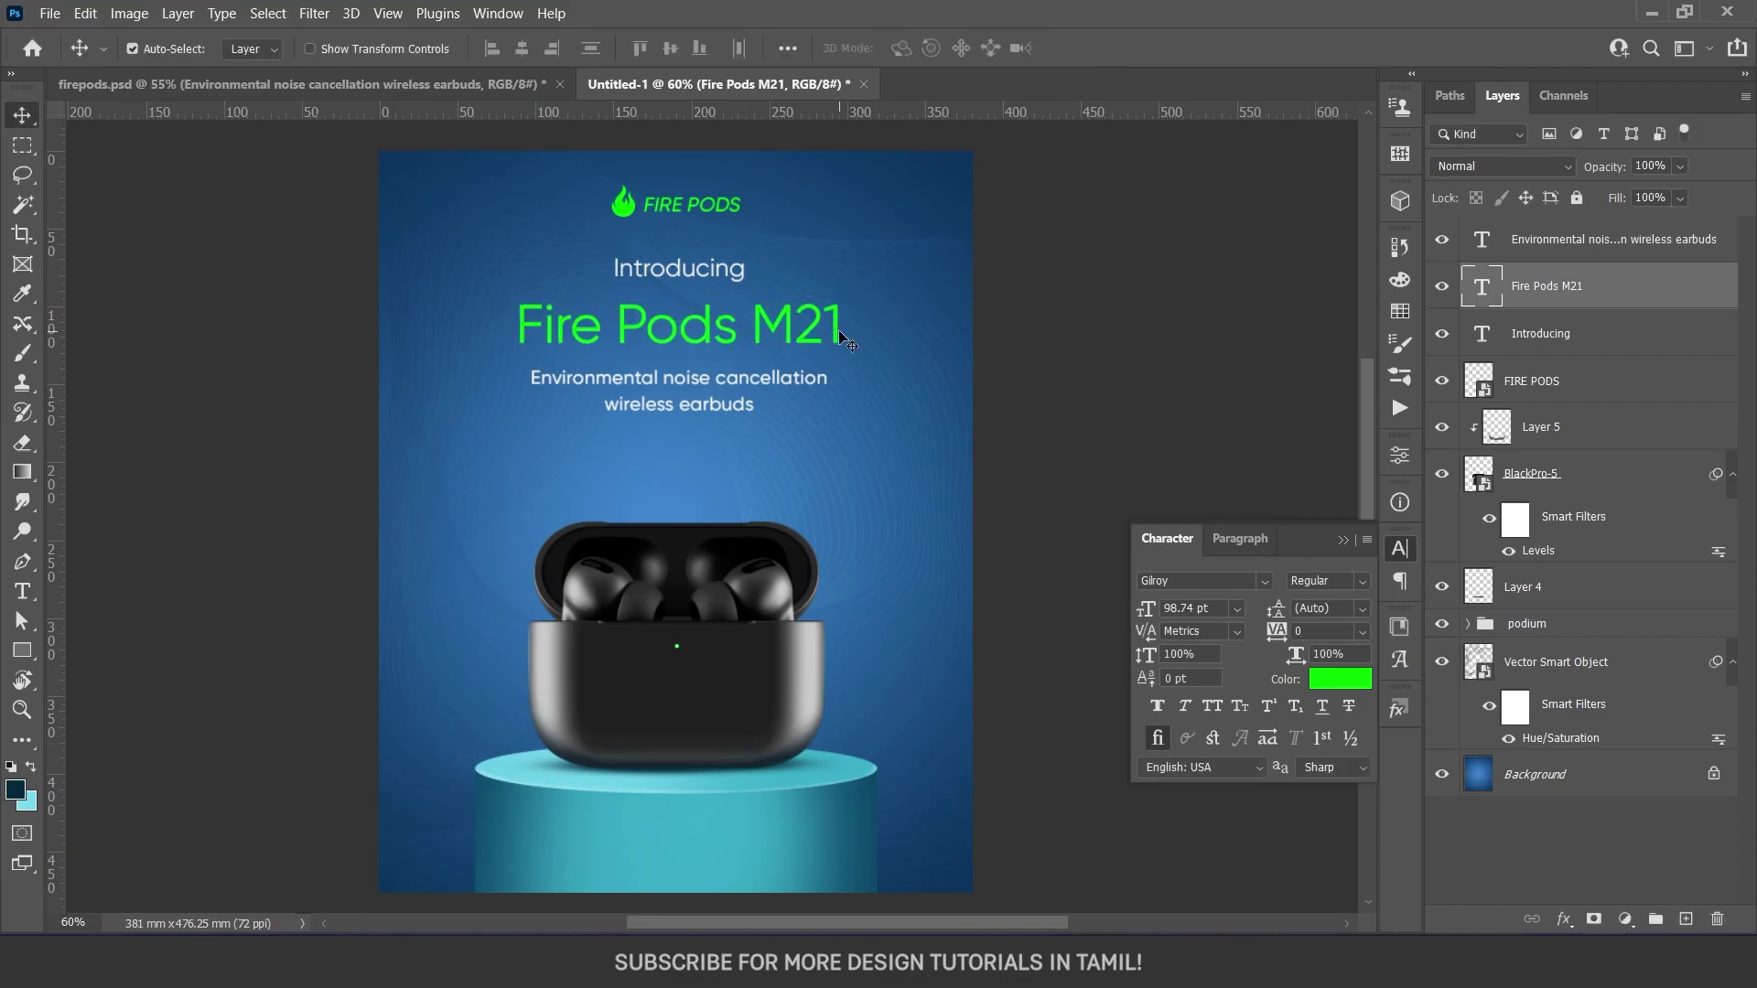
pyautogui.scroll(-1, 696, 402)
pyautogui.scroll(-1, 700, 434)
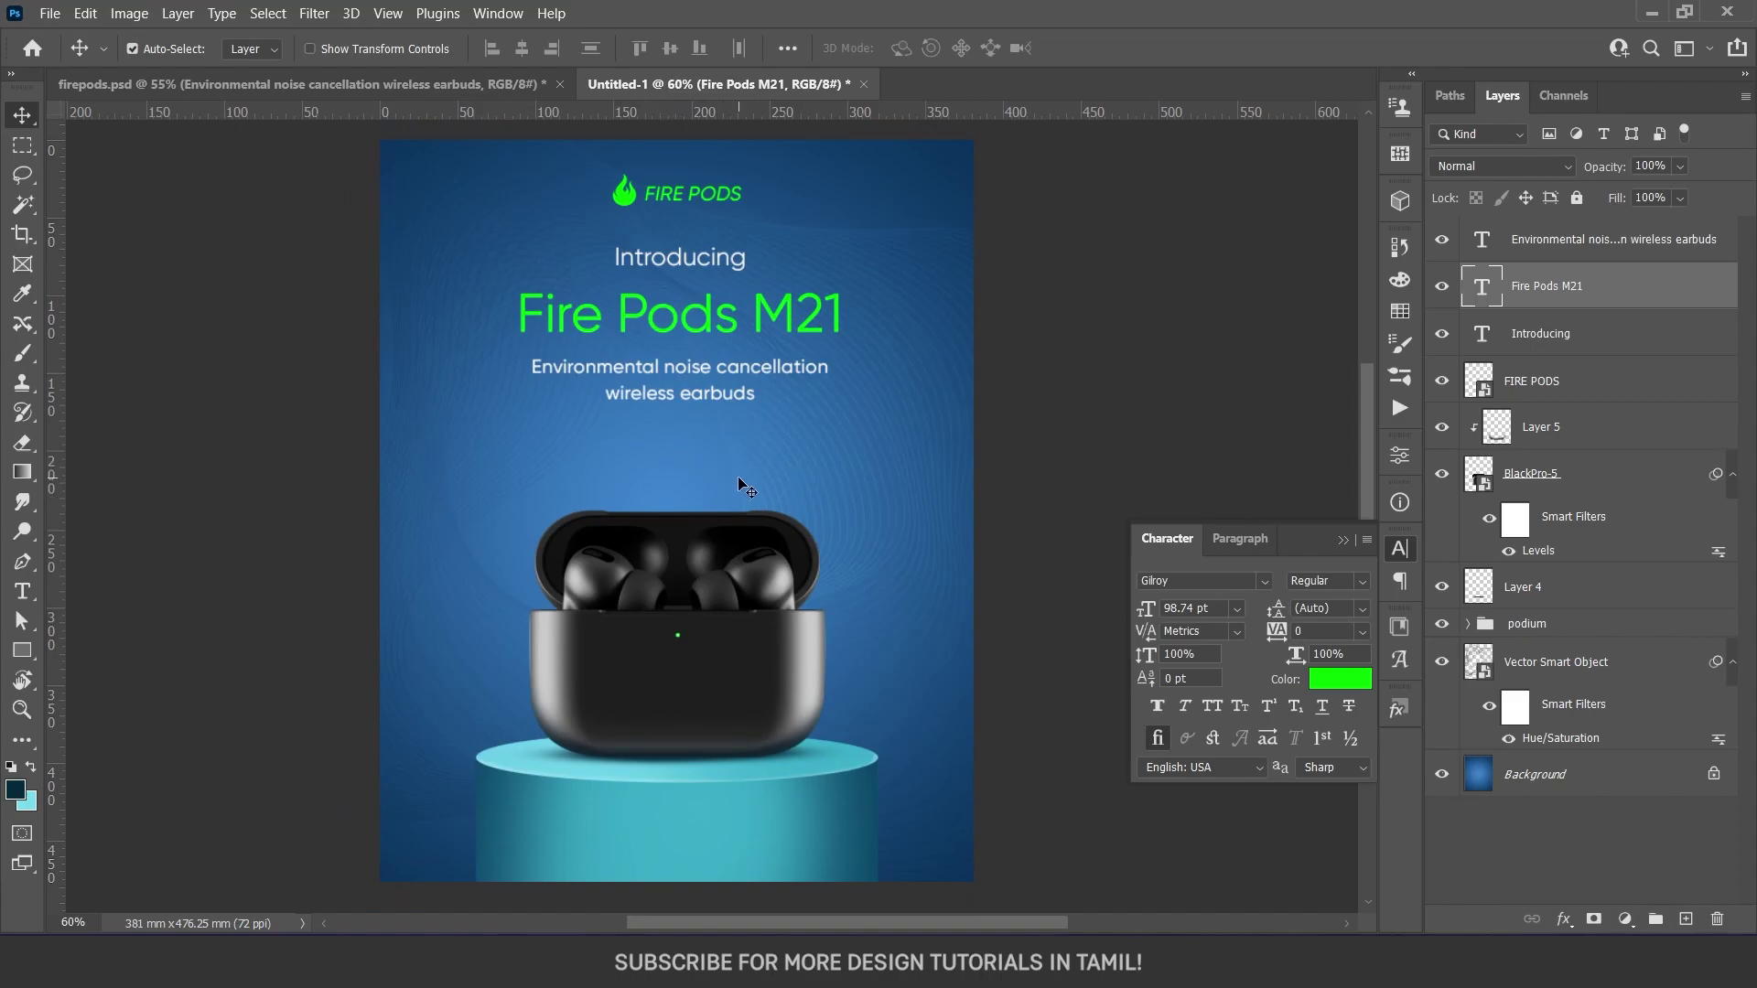
pyautogui.scroll(1, 737, 476)
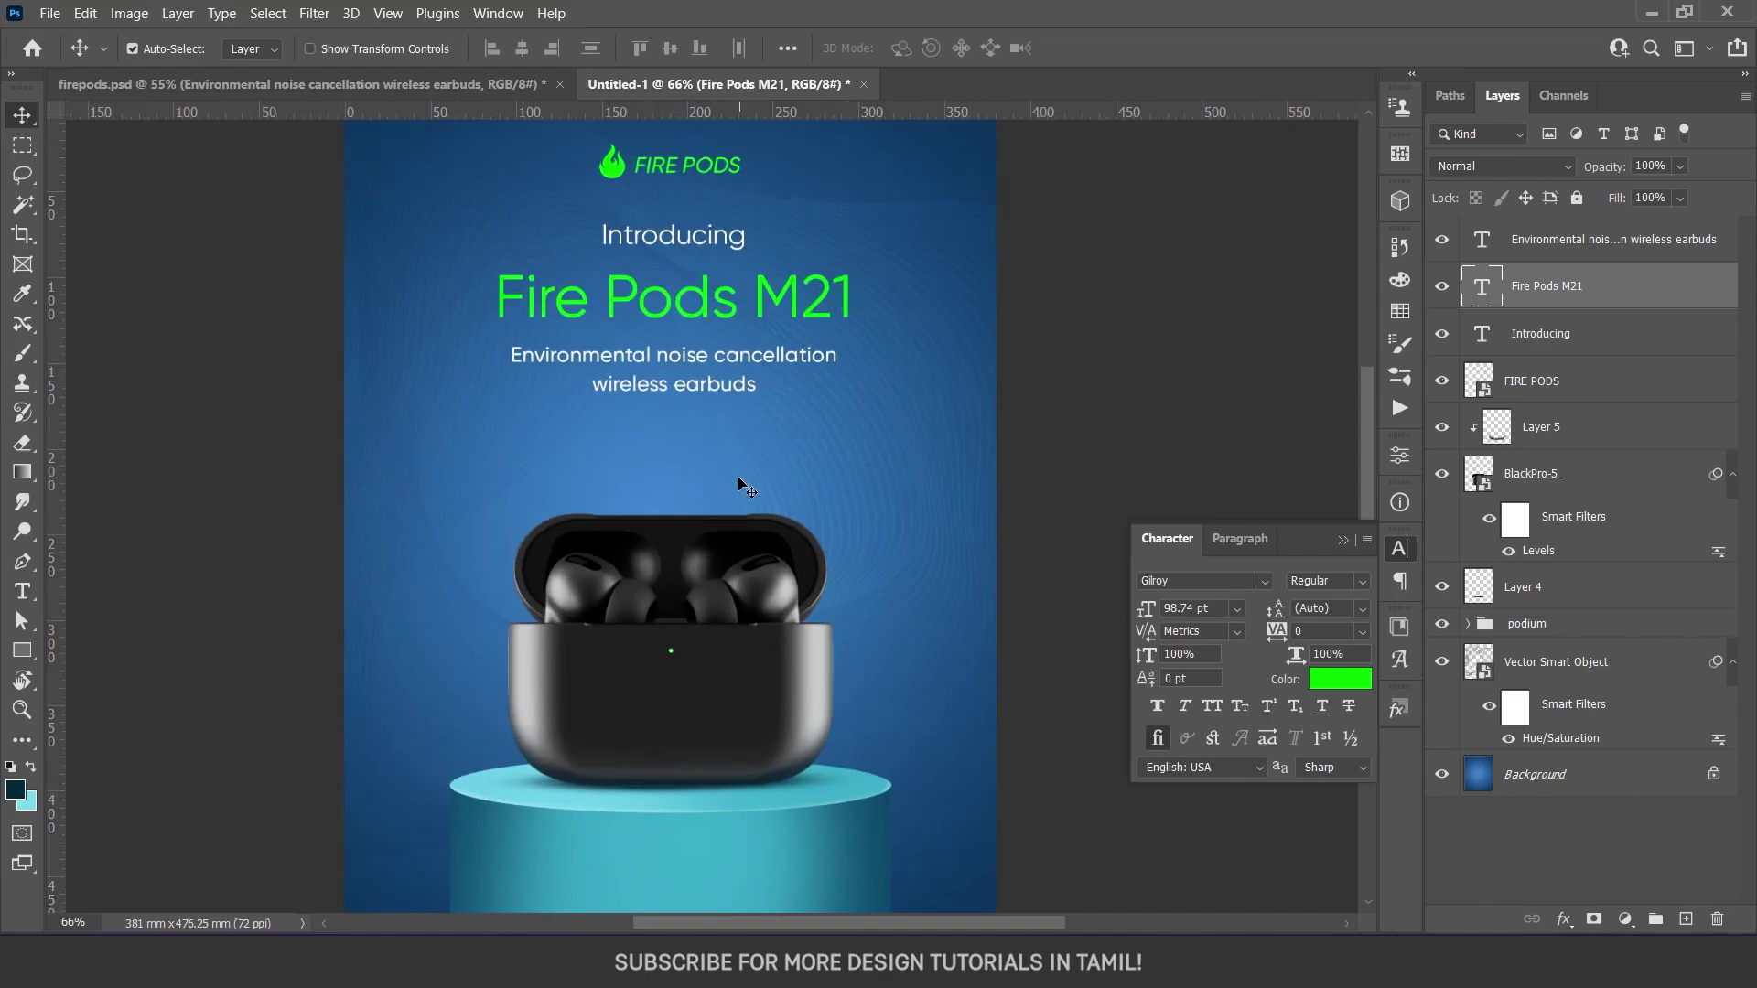
pyautogui.scroll(1, 738, 477)
pyautogui.scroll(1, 738, 477)
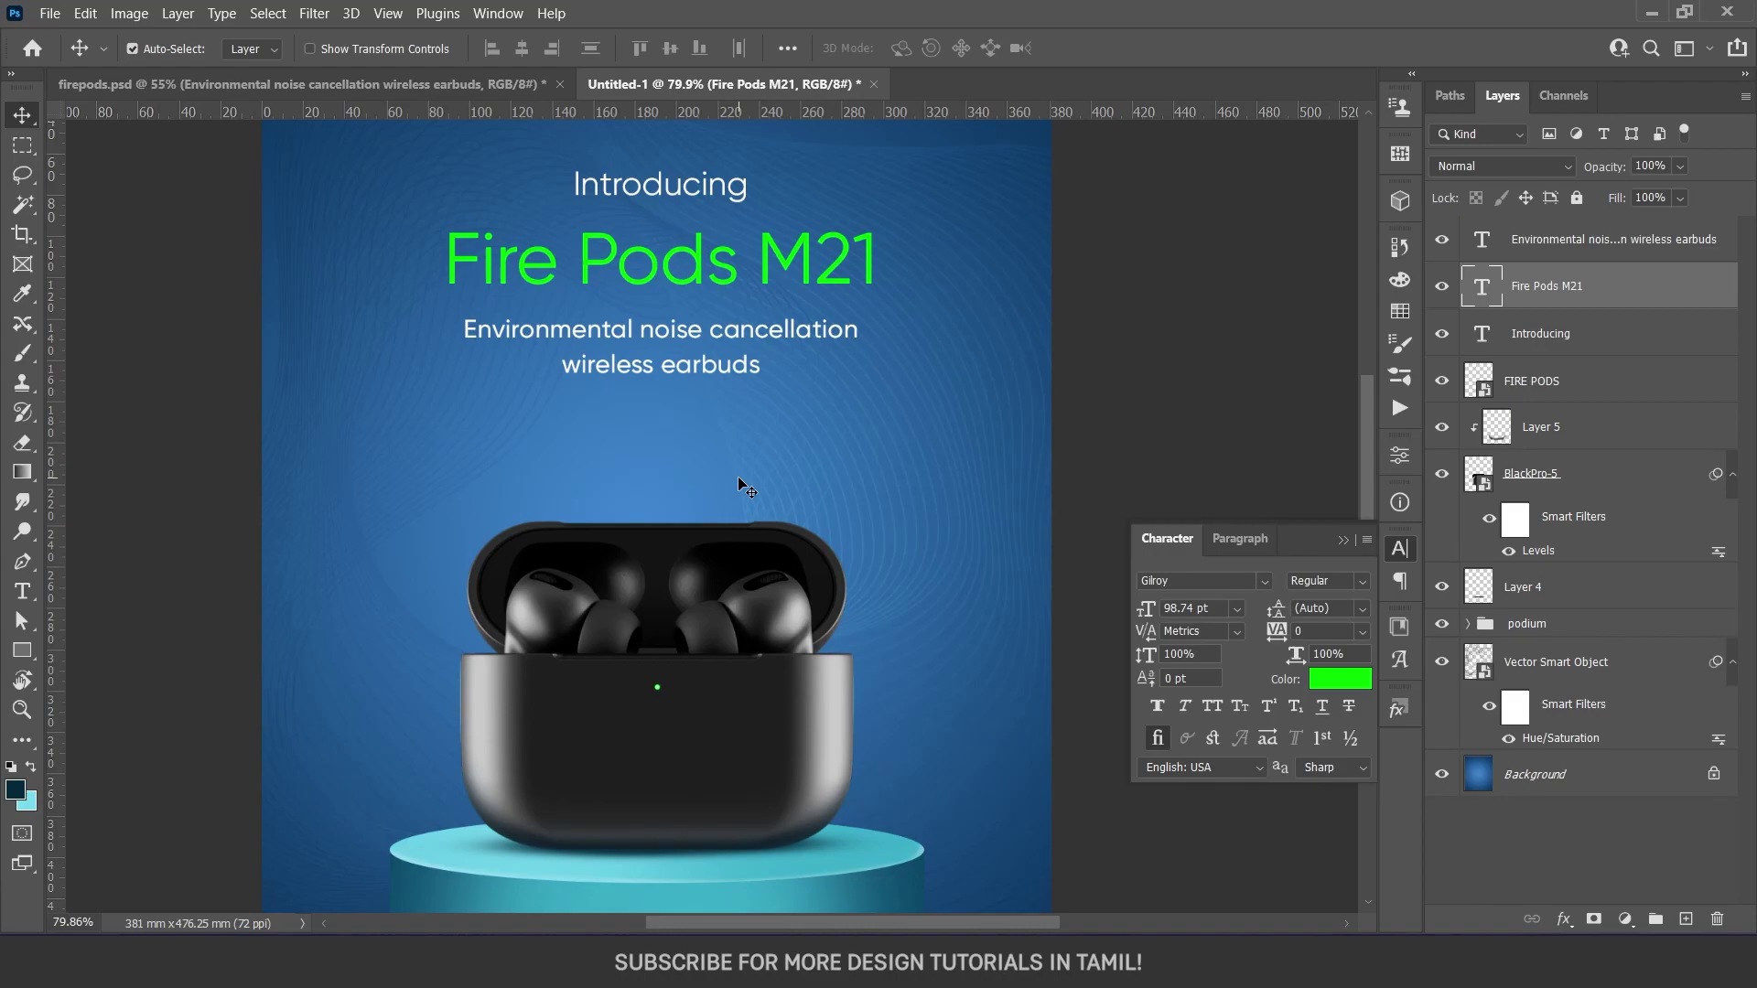
# Add a white #ffffff '72' text layer in Armstrong beside the subtitle
pyautogui.press('t')
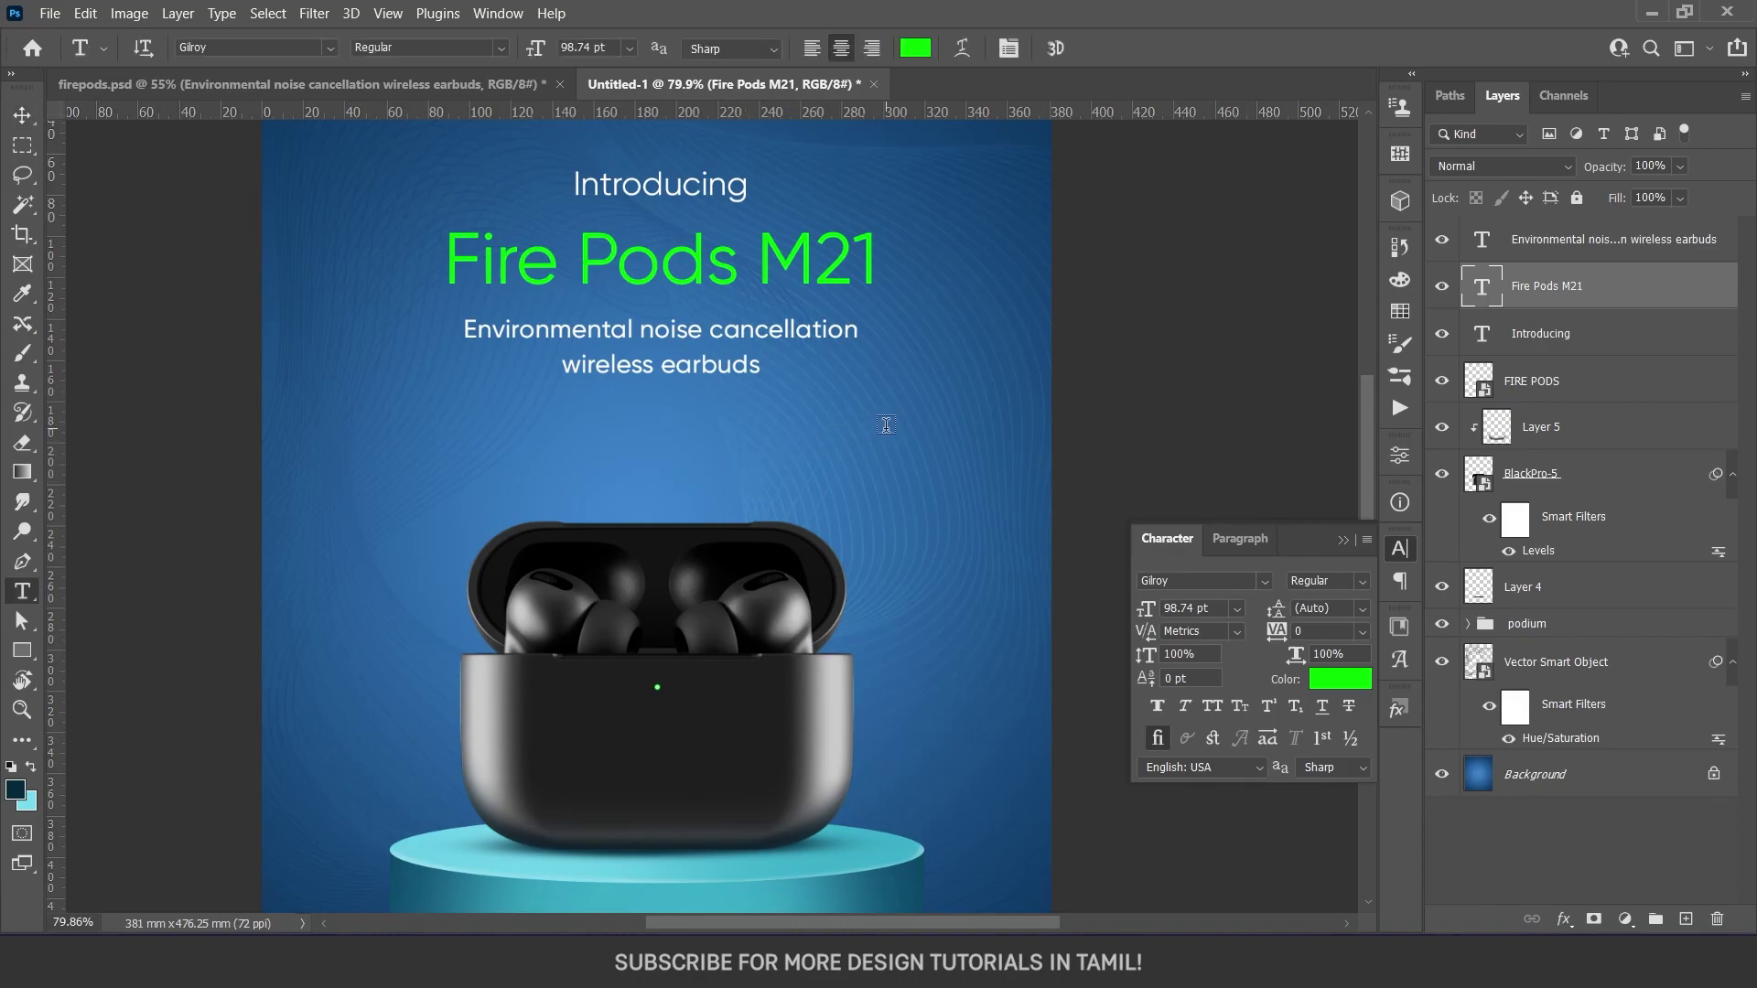
pyautogui.click(897, 389)
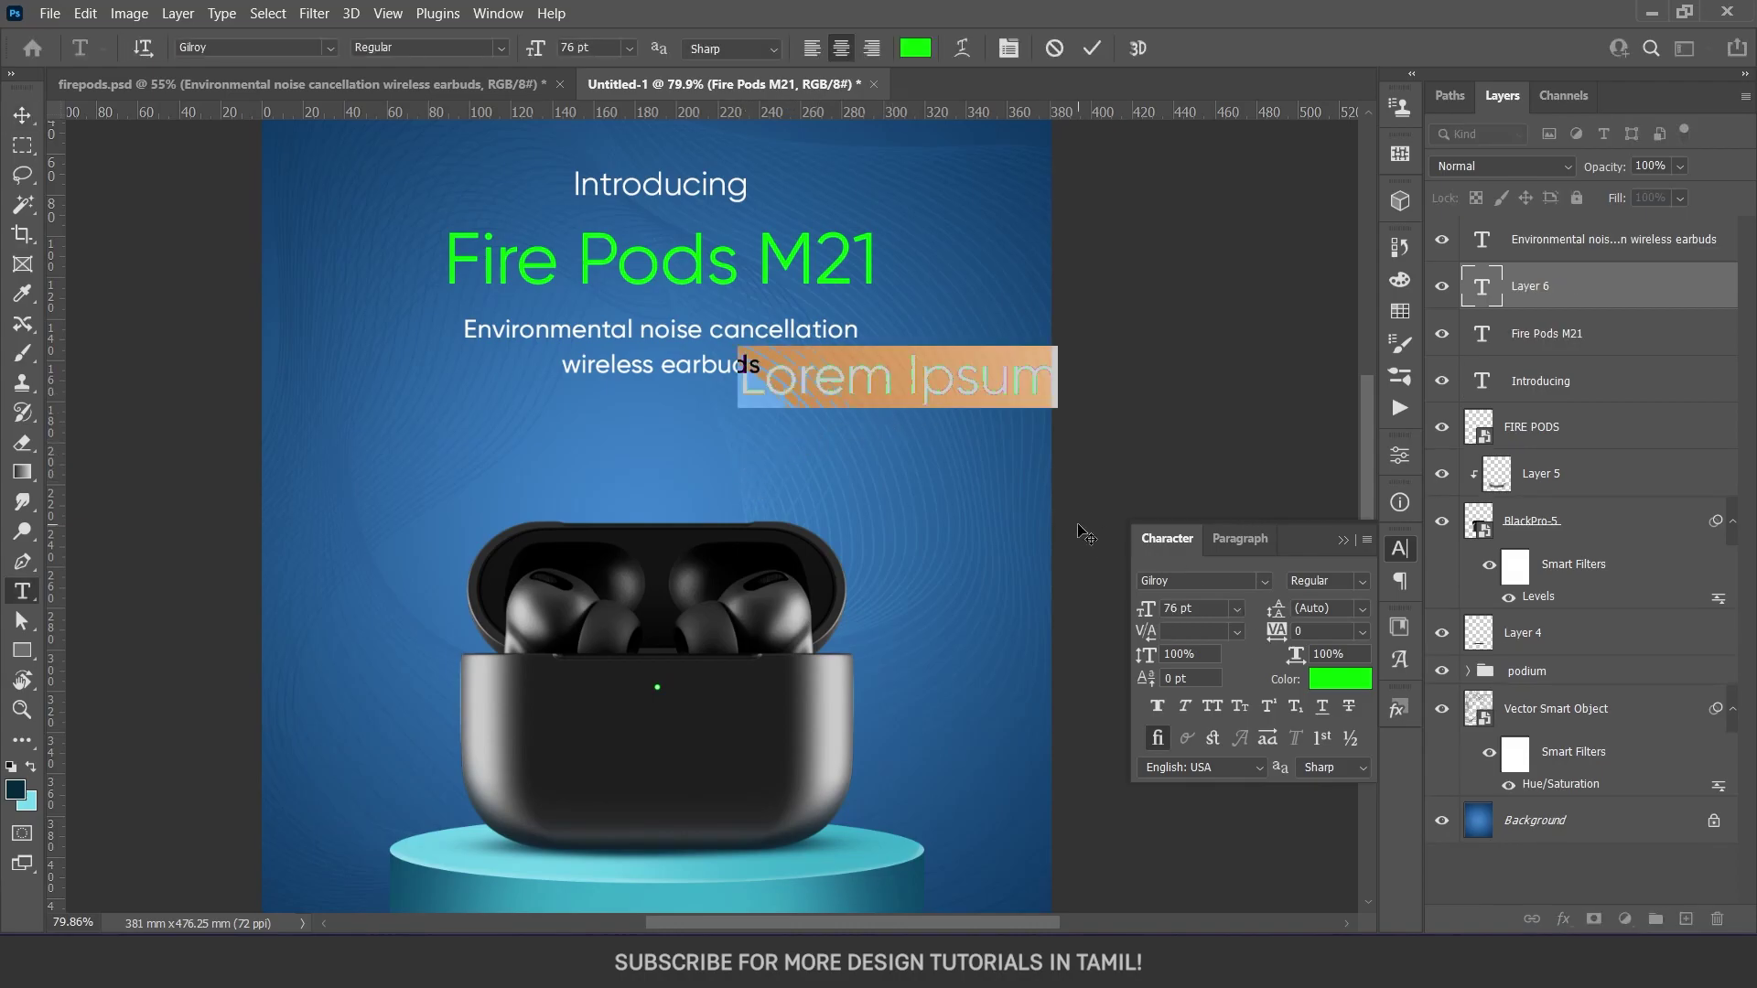
pyautogui.write('72')
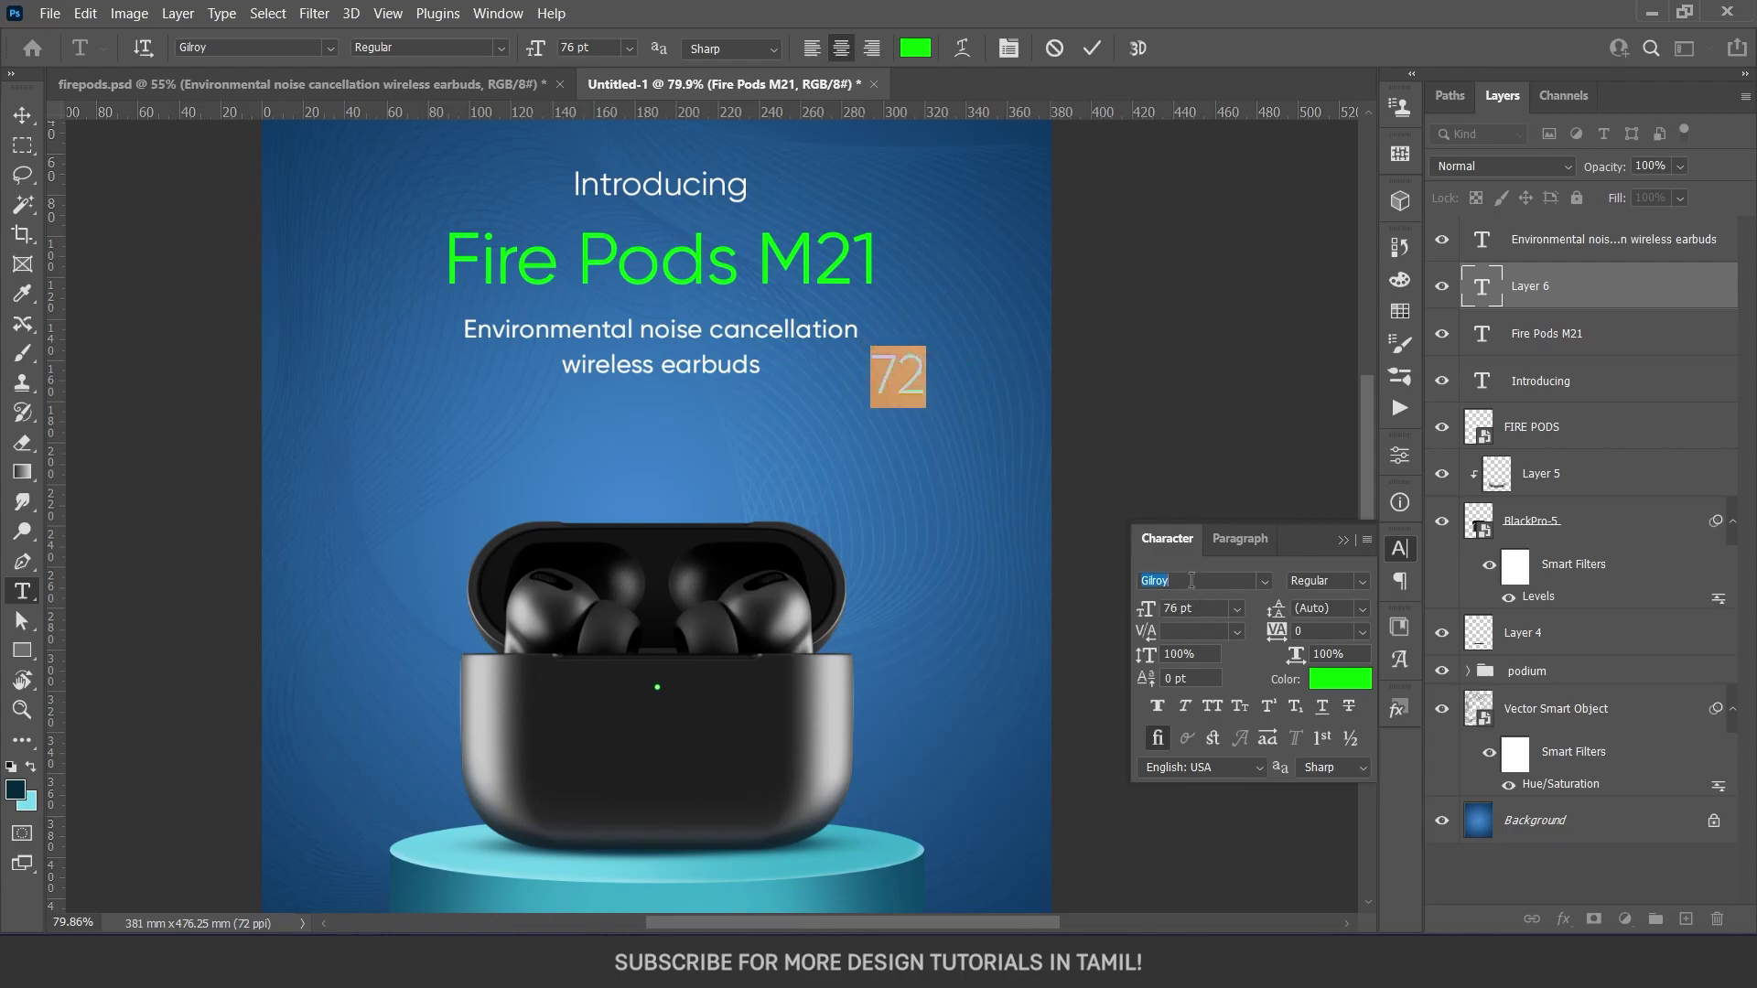
pyautogui.write('arm')
pyautogui.click(1194, 640)
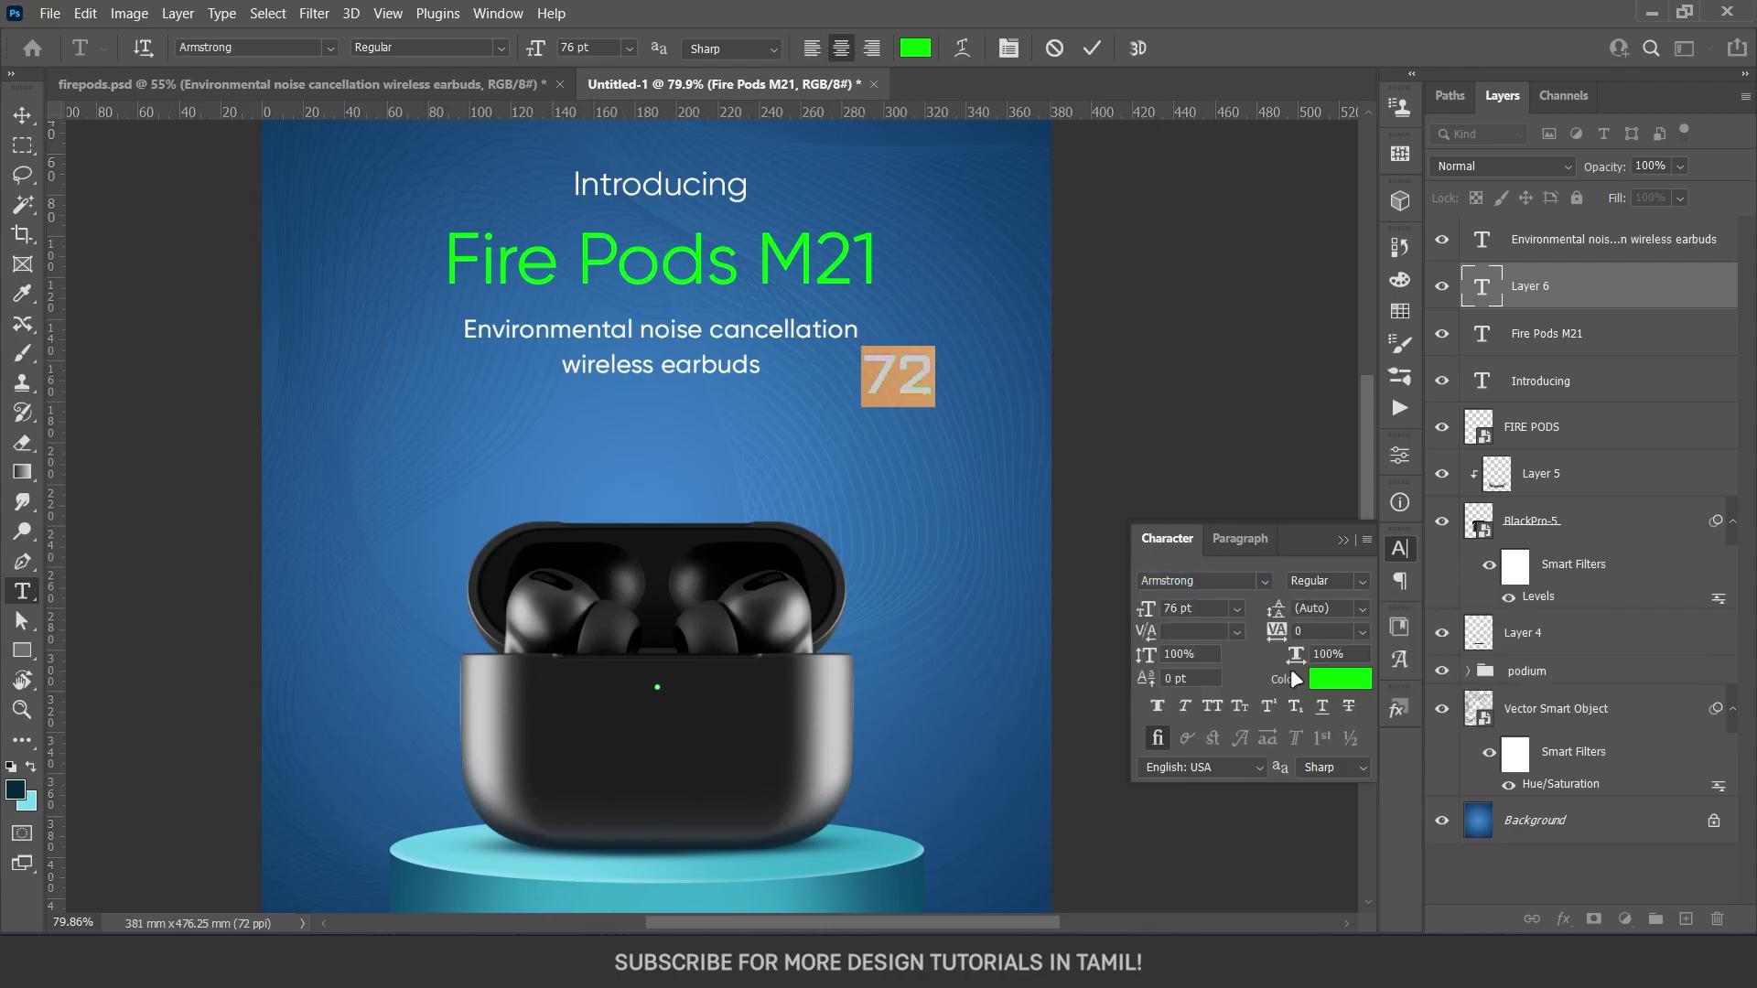
pyautogui.click(1340, 678)
pyautogui.write('ffffff')
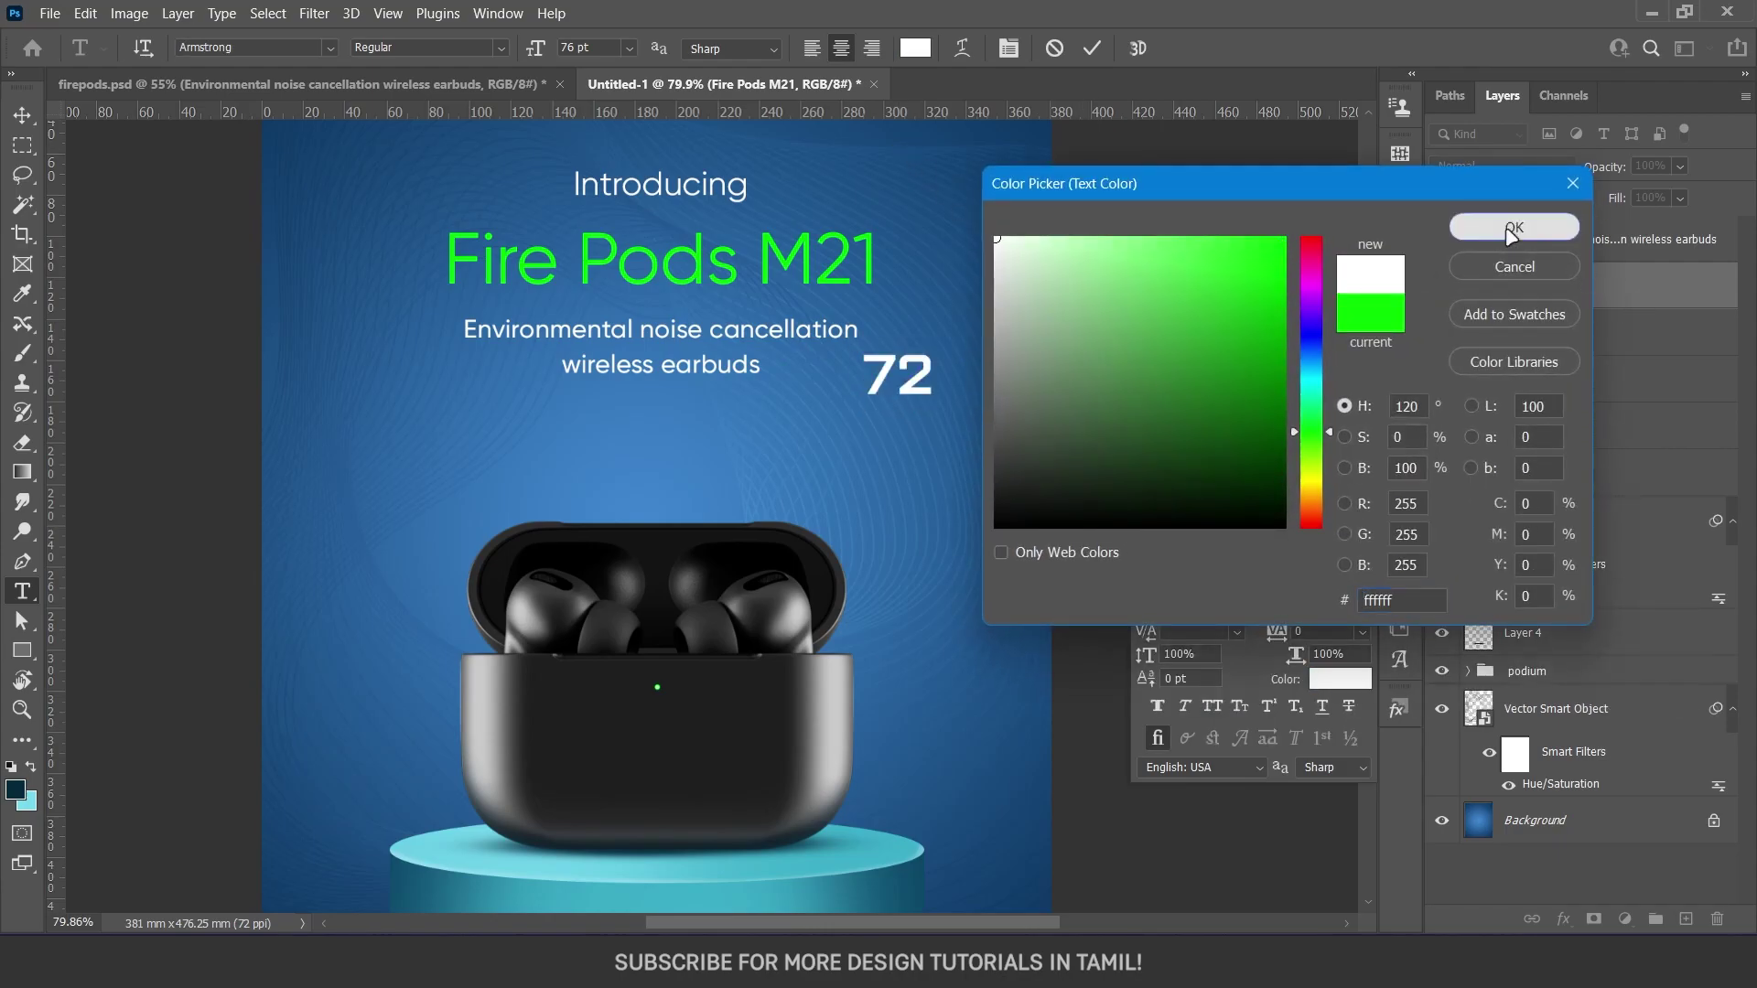
pyautogui.click(1506, 232)
# Scale the 72 up to about 122 pt
pyautogui.hotkey('ctrl', 'Return')
pyautogui.press('v')
pyautogui.hotkey('ctrl', 't')
pyautogui.moveTo(935, 399); pyautogui.dragTo(979, 428)
pyautogui.press('Return')
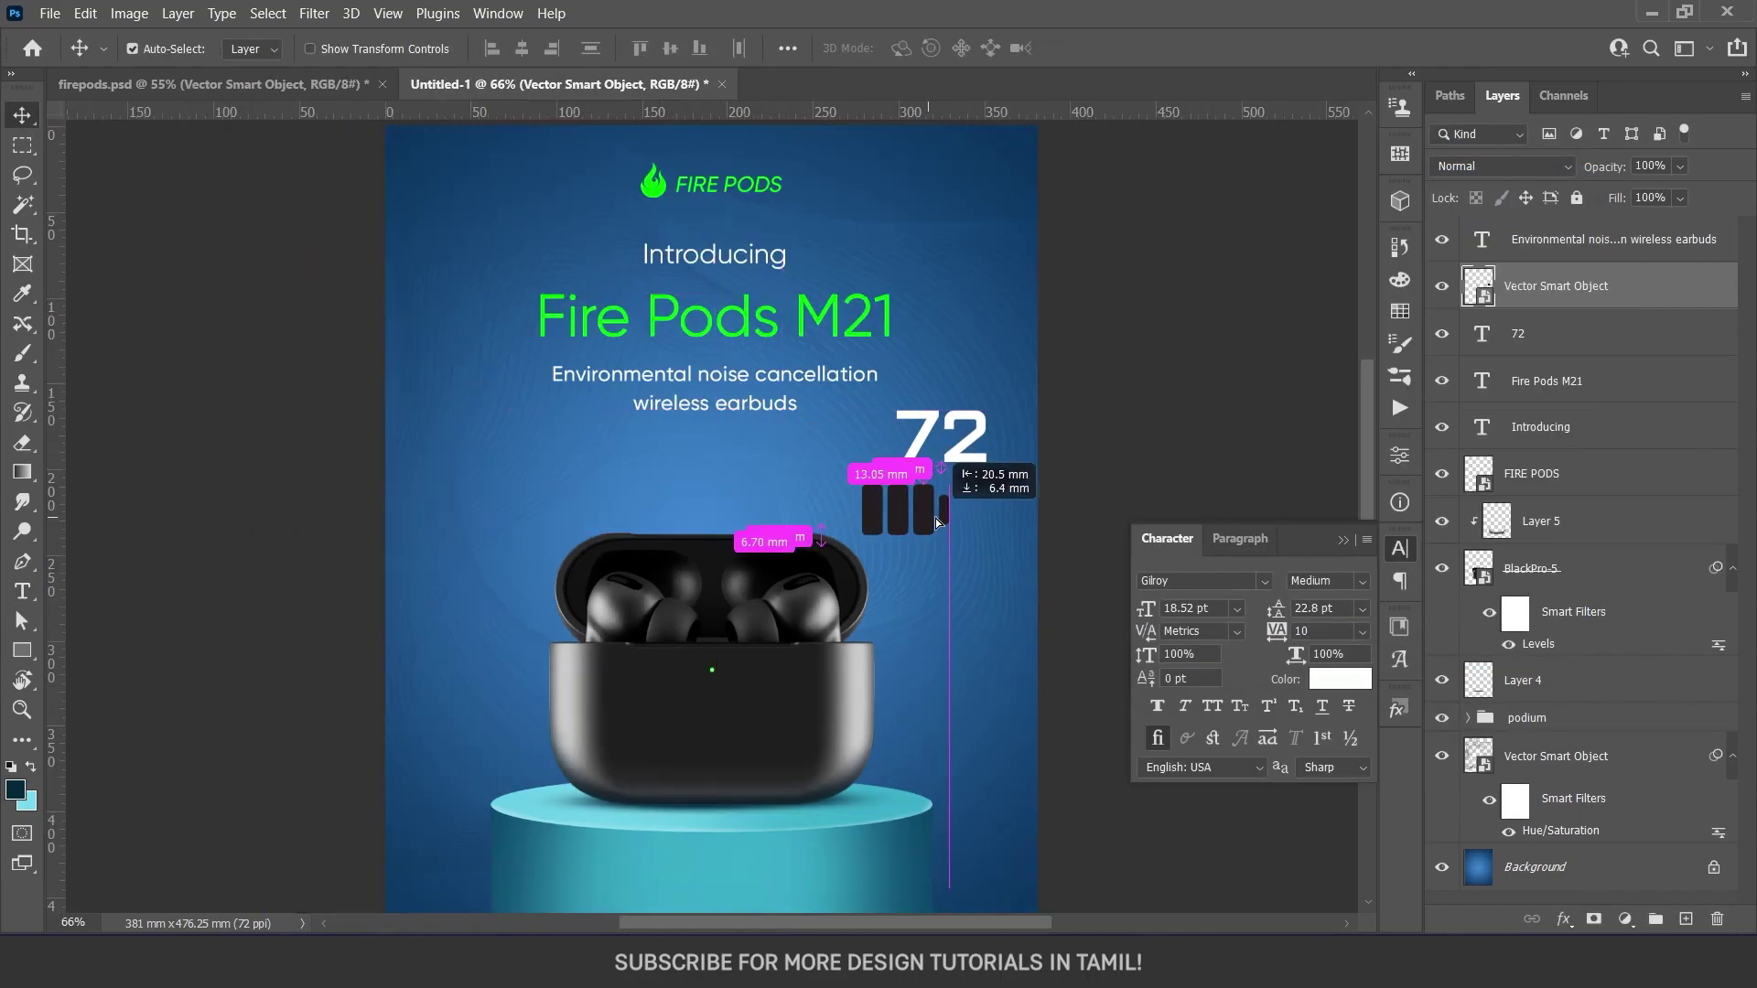
# Position the battery icon below the 72 and give it a #00ff00 Color Overlay sampled from the headline
pyautogui.moveTo(911, 499)
pyautogui.mouseDown()
pyautogui.moveTo(759, 495)
pyautogui.moveTo(729, 479)
pyautogui.moveTo(738, 468)
pyautogui.mouseUp()
pyautogui.scroll(2, 728, 475)
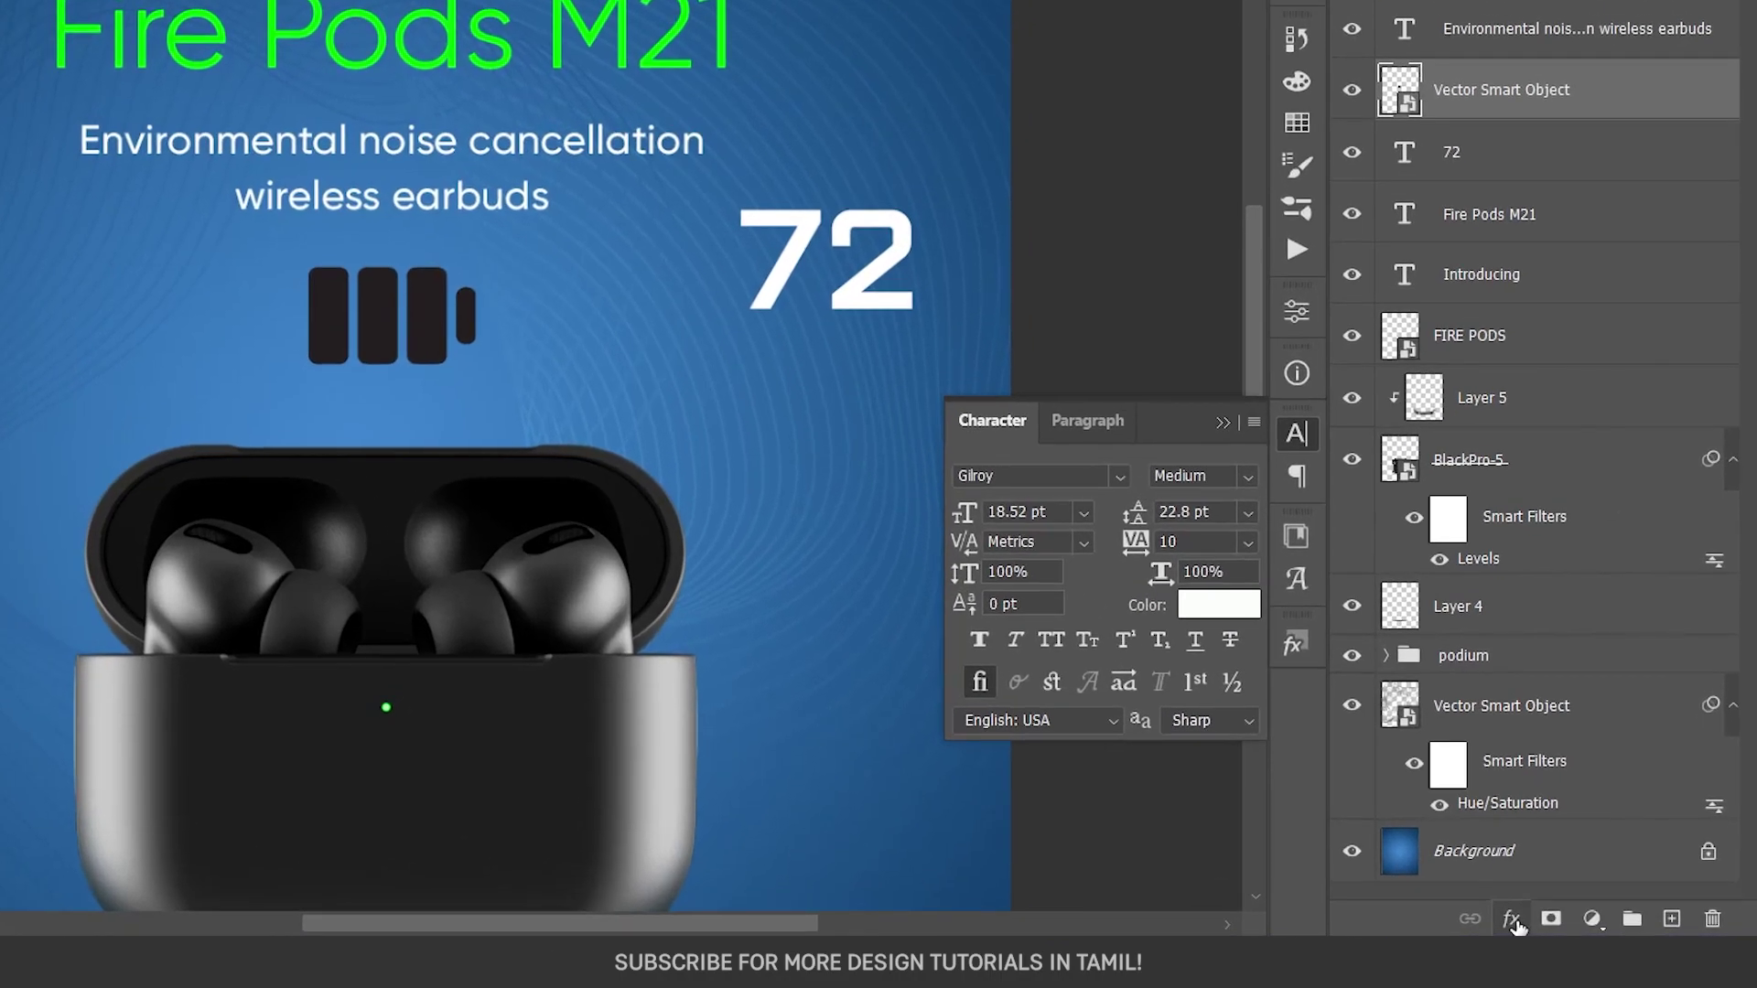
pyautogui.click(1564, 919)
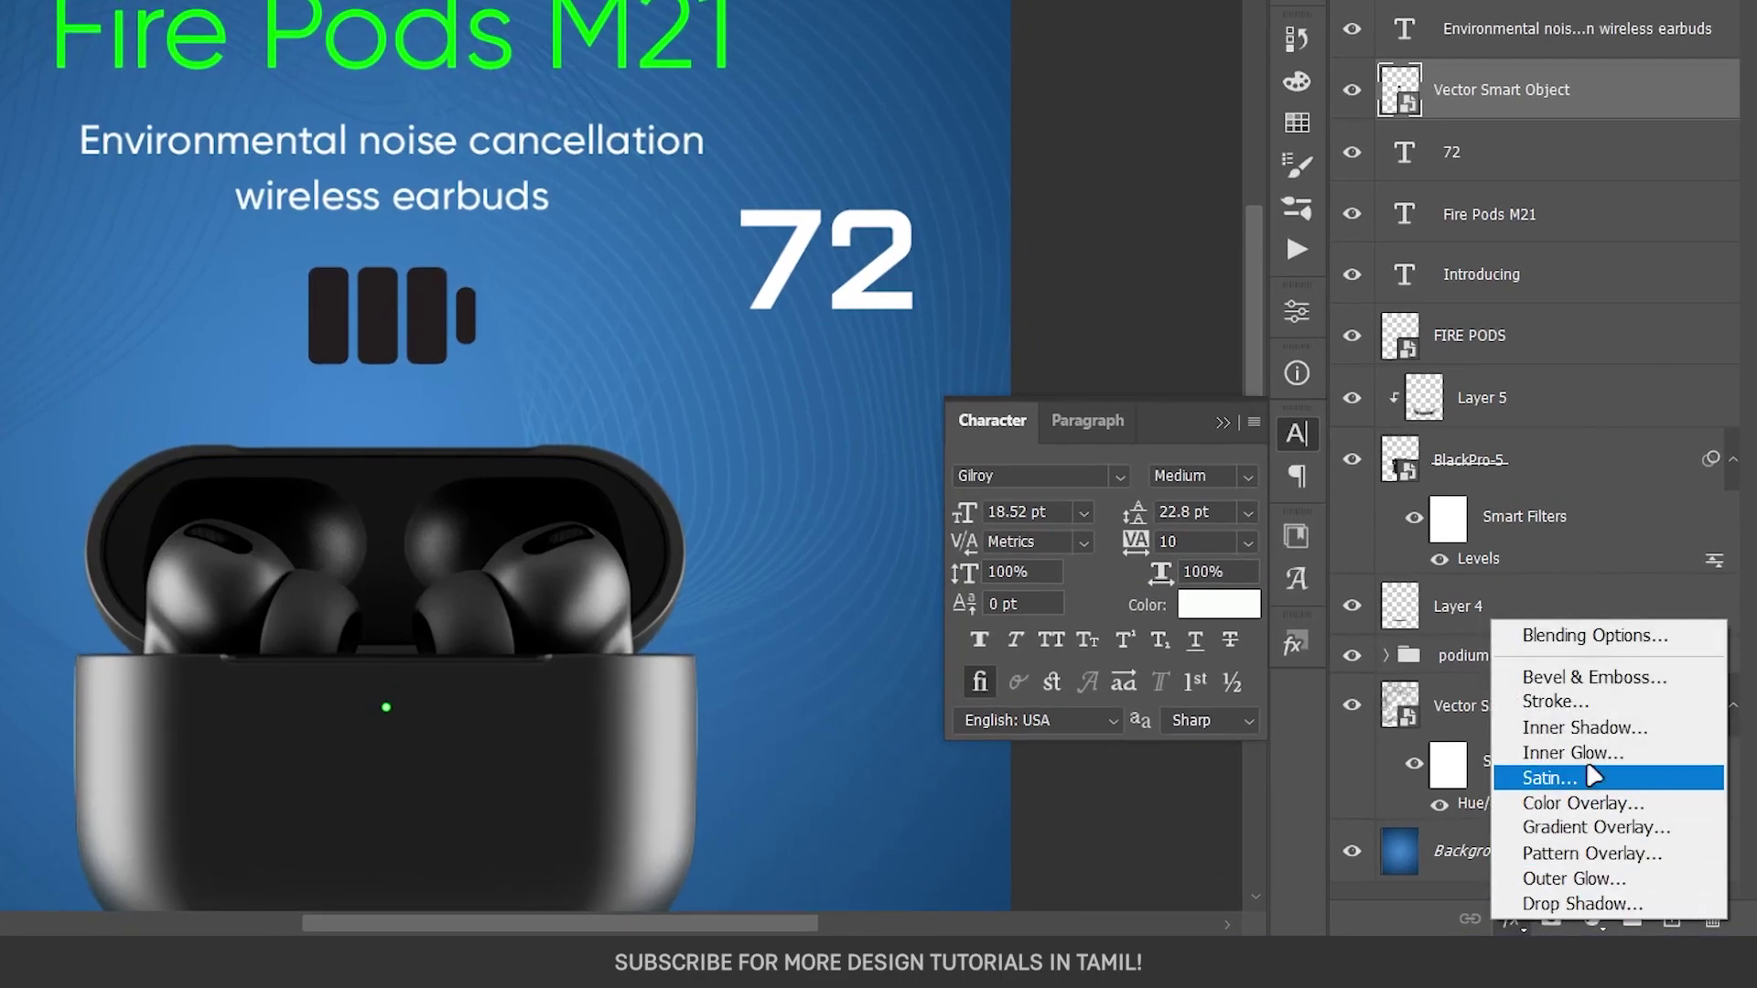
pyautogui.click(1582, 803)
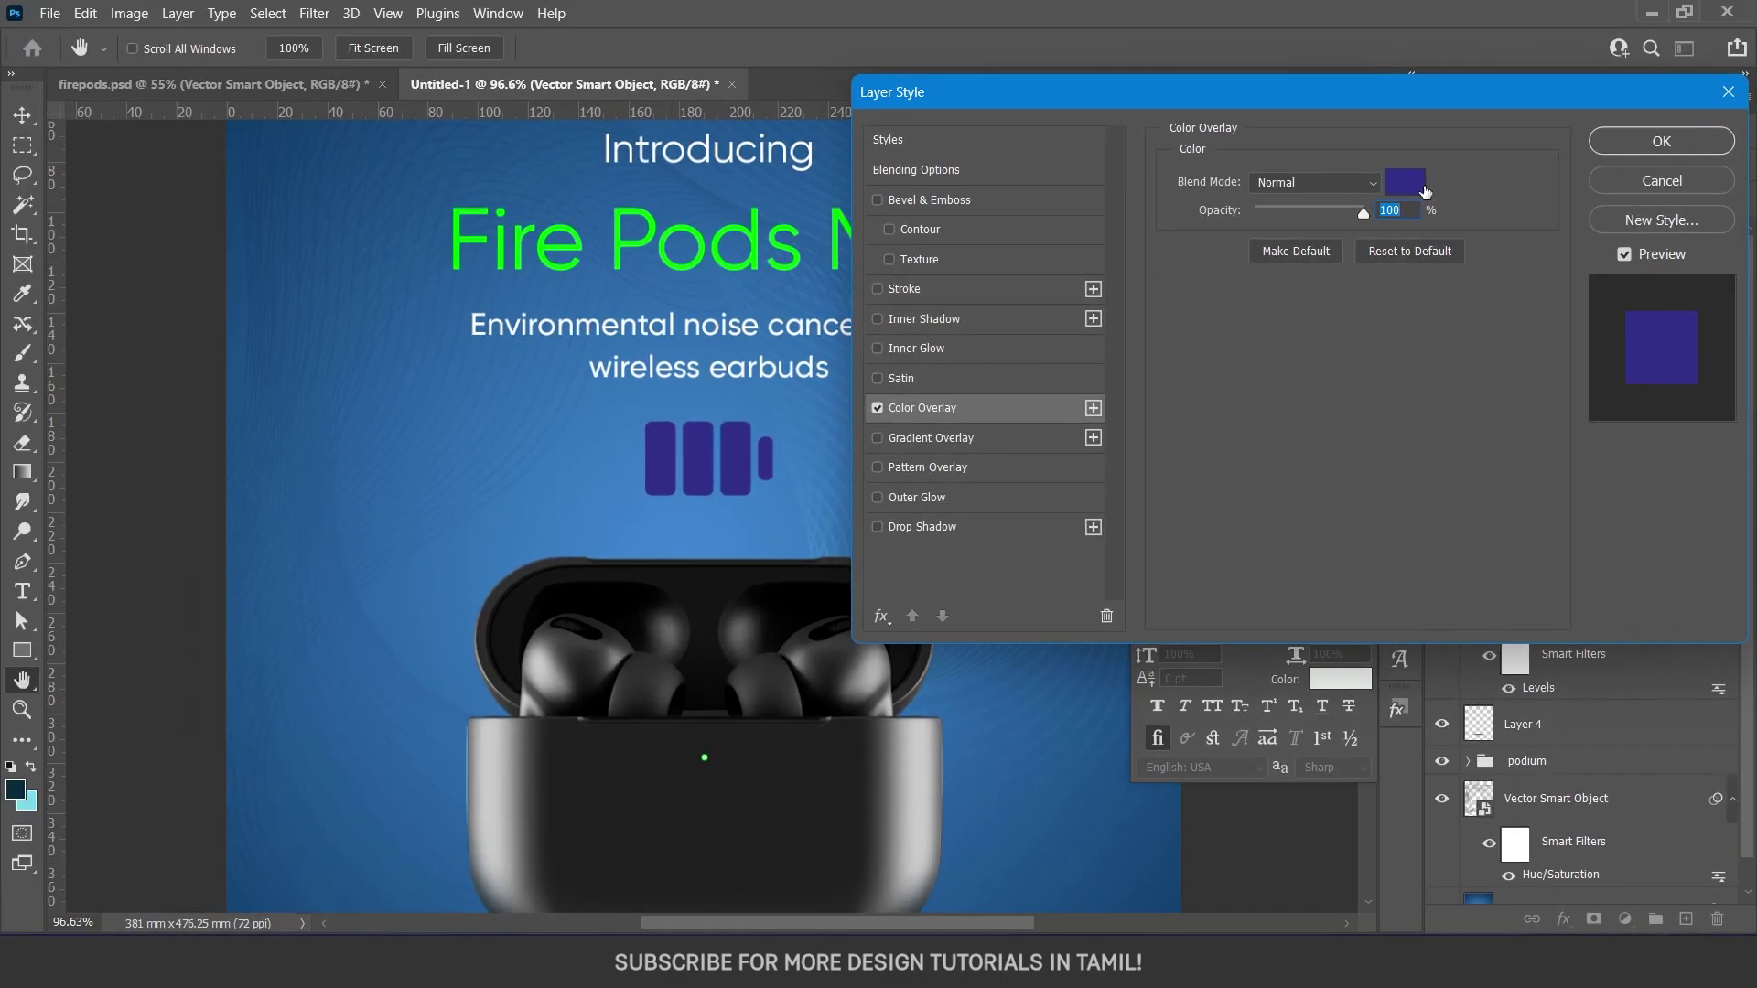
pyautogui.click(1414, 183)
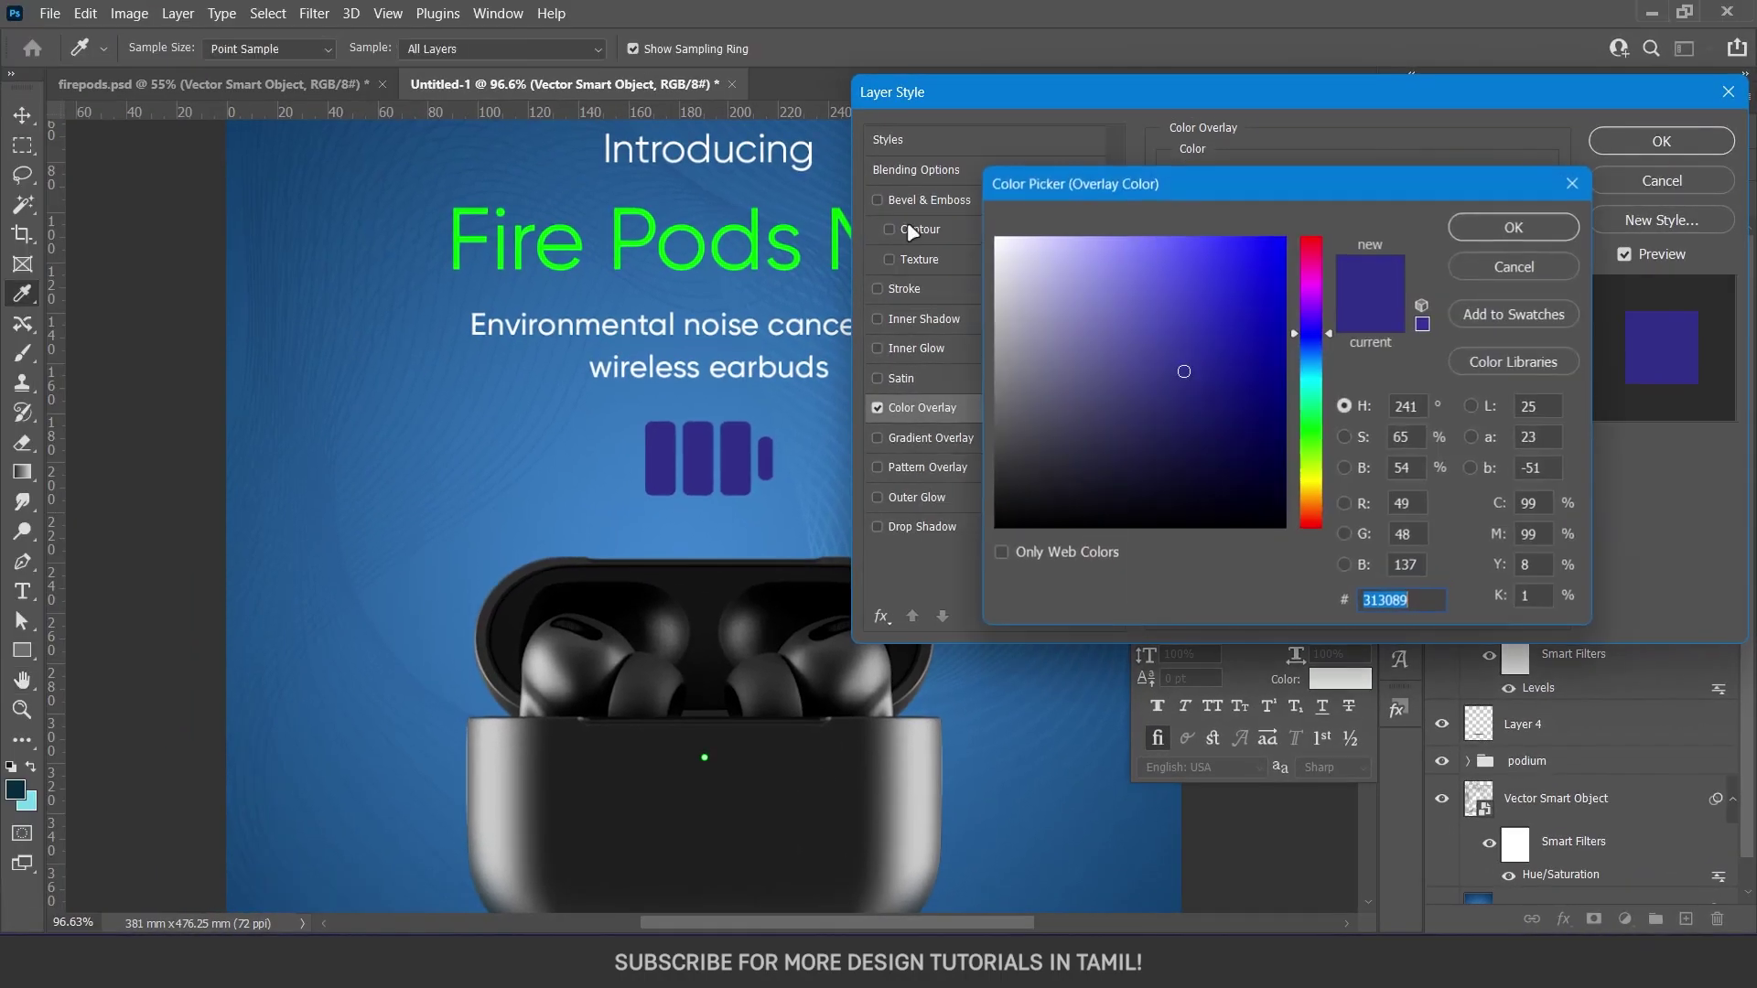
pyautogui.click(757, 216)
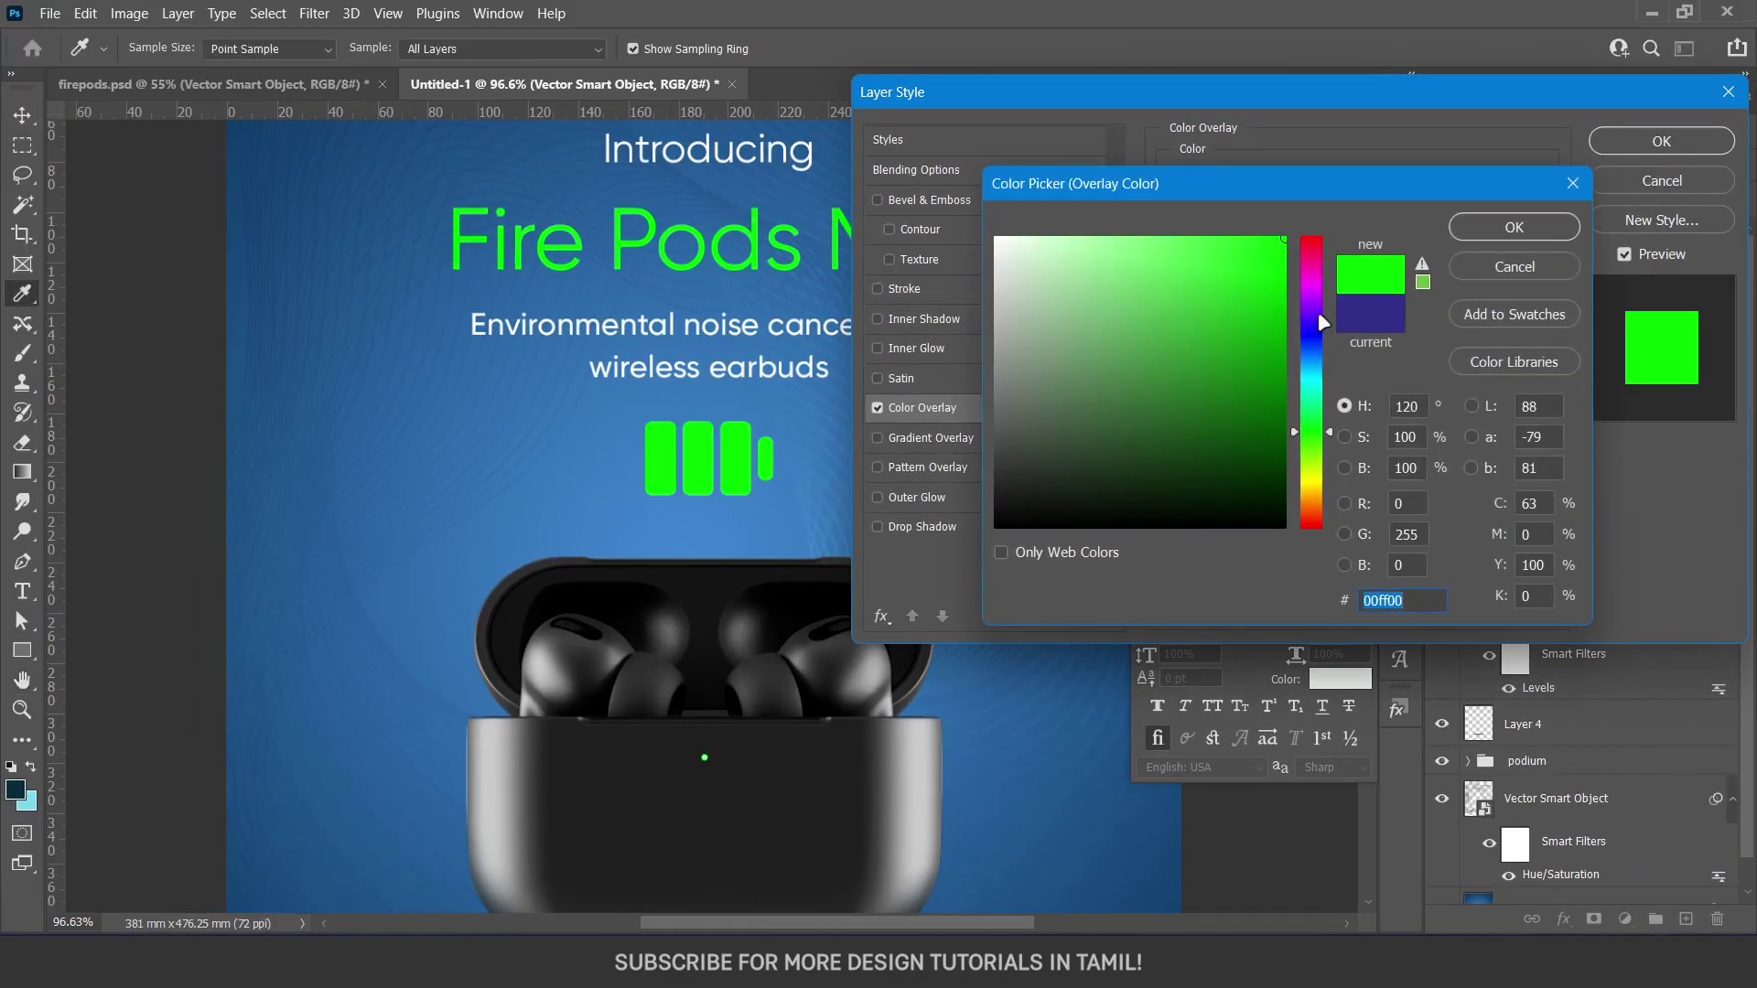
pyautogui.click(1489, 228)
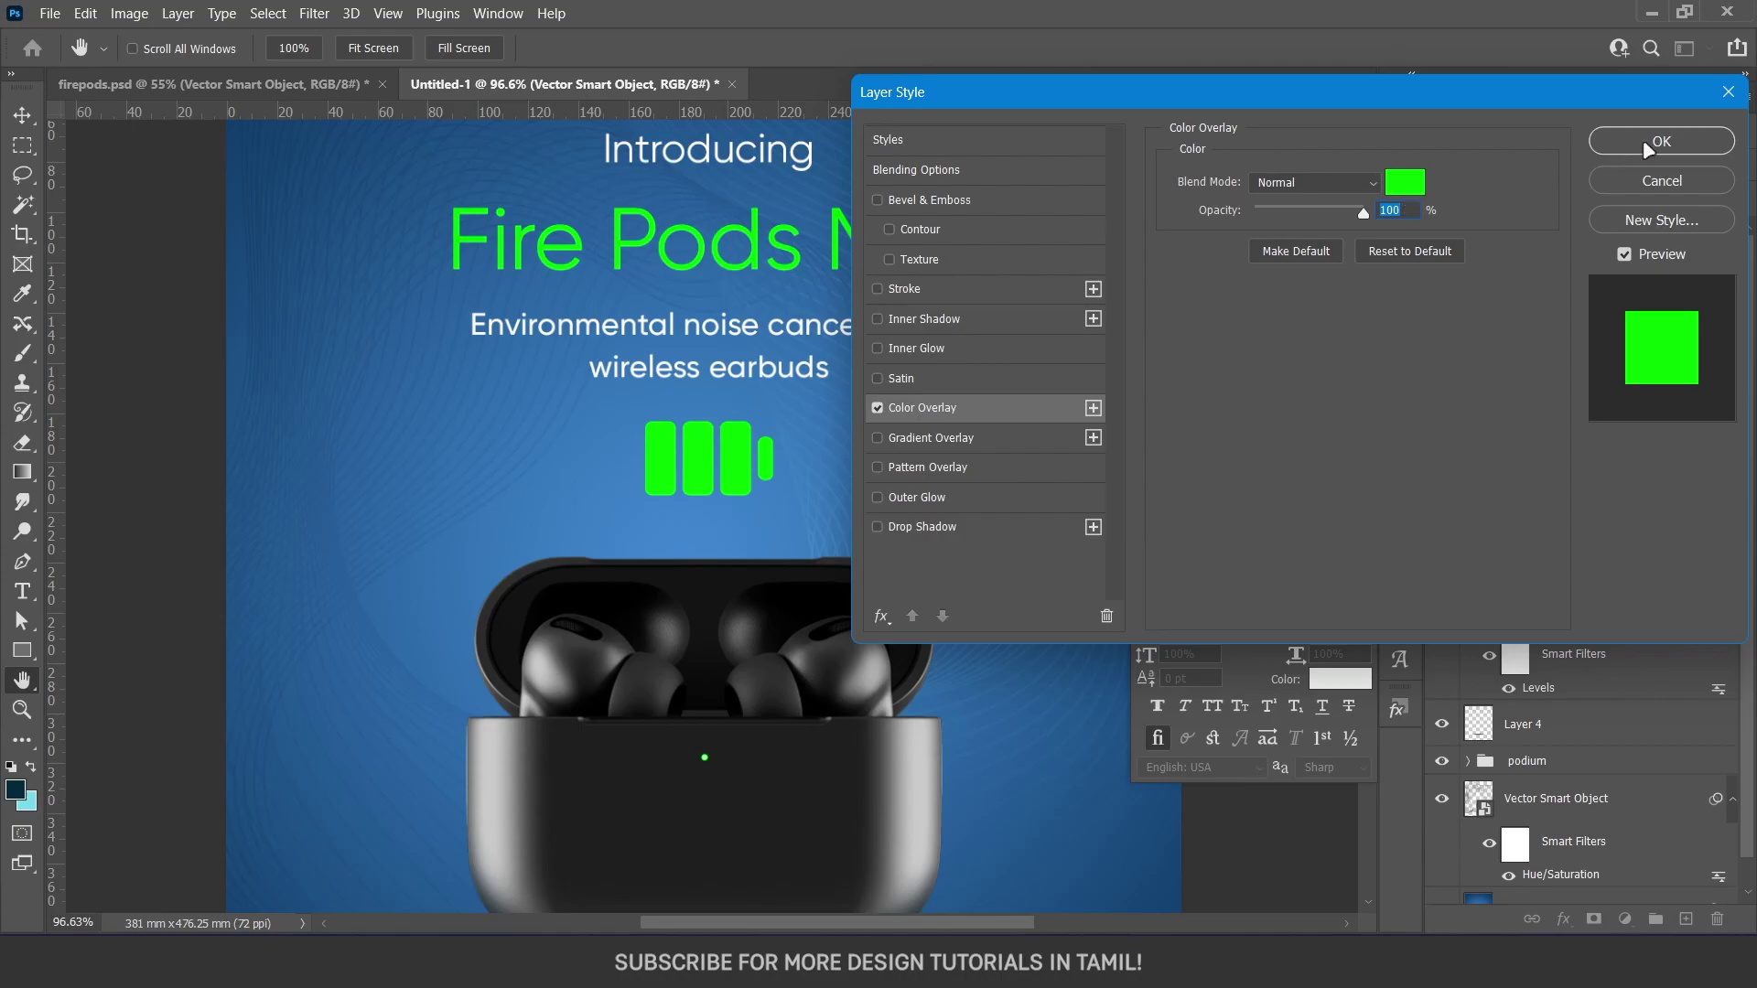
pyautogui.click(1610, 146)
# Shrink the green battery icon and add an 'HRS' text line below it at 39 pt
pyautogui.hotkey('ctrl', 't')
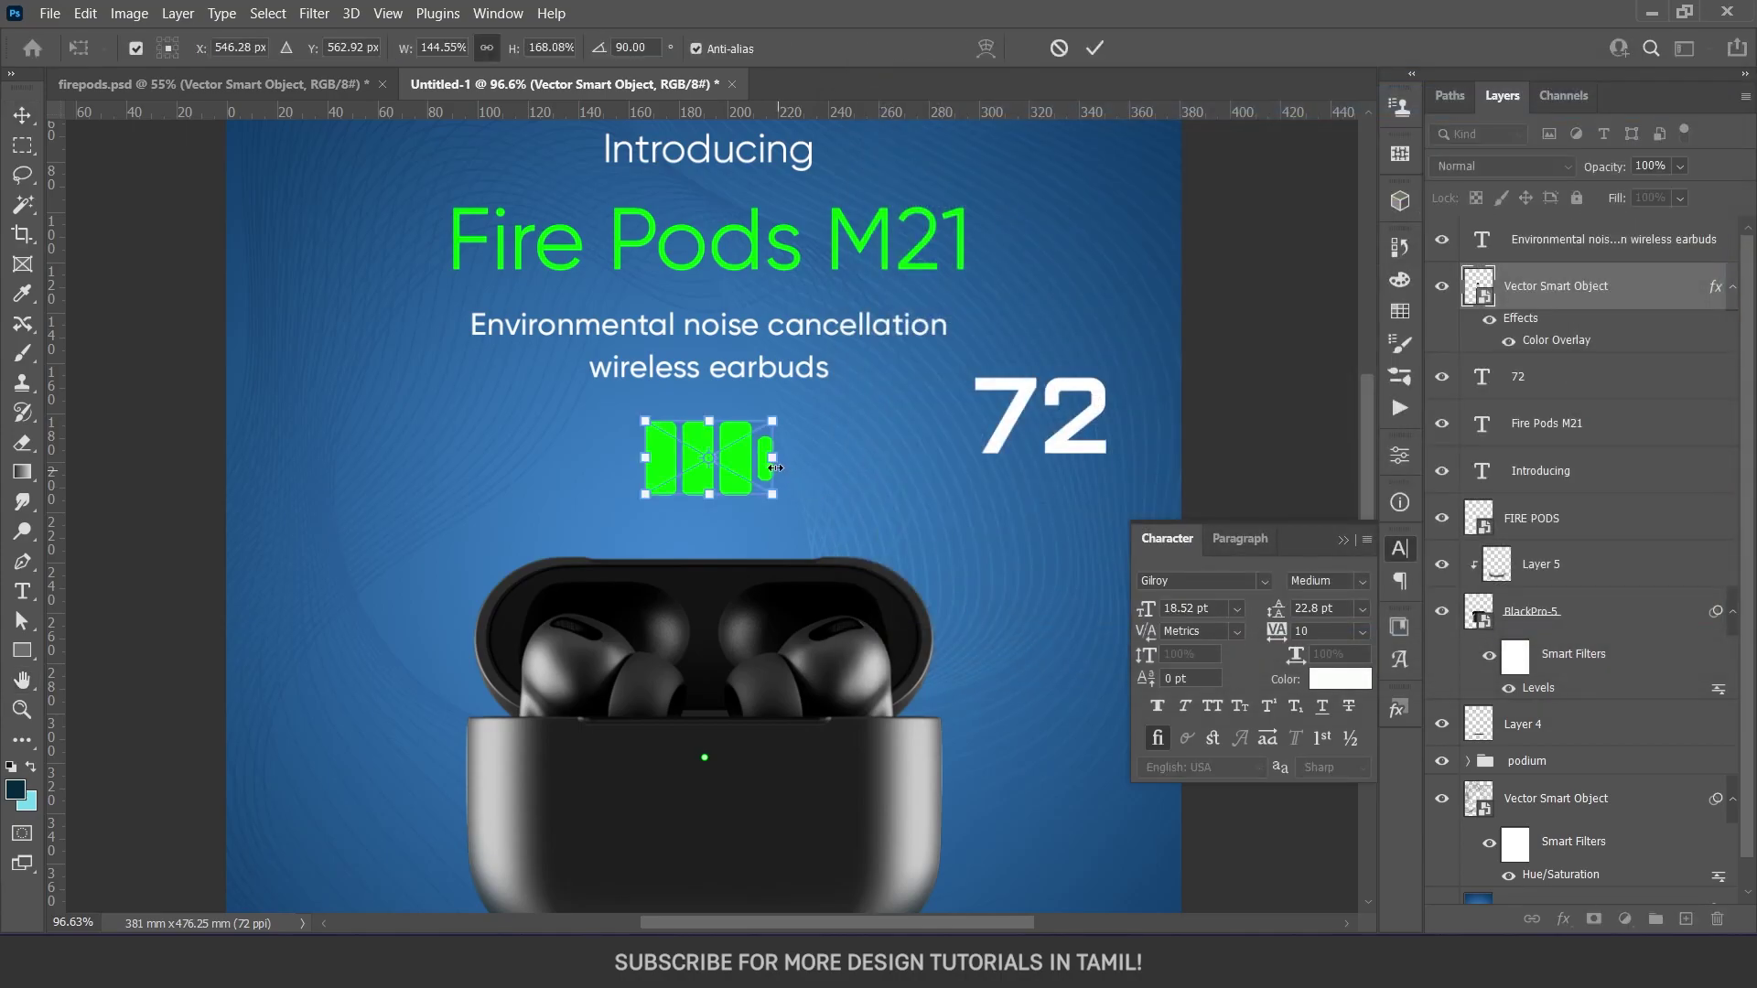
pyautogui.moveTo(745, 510)
pyautogui.mouseDown()
pyautogui.moveTo(703, 473)
pyautogui.moveTo(1018, 501)
pyautogui.mouseUp()
pyautogui.press('Return')
pyautogui.press('t')
pyautogui.click(1041, 560)
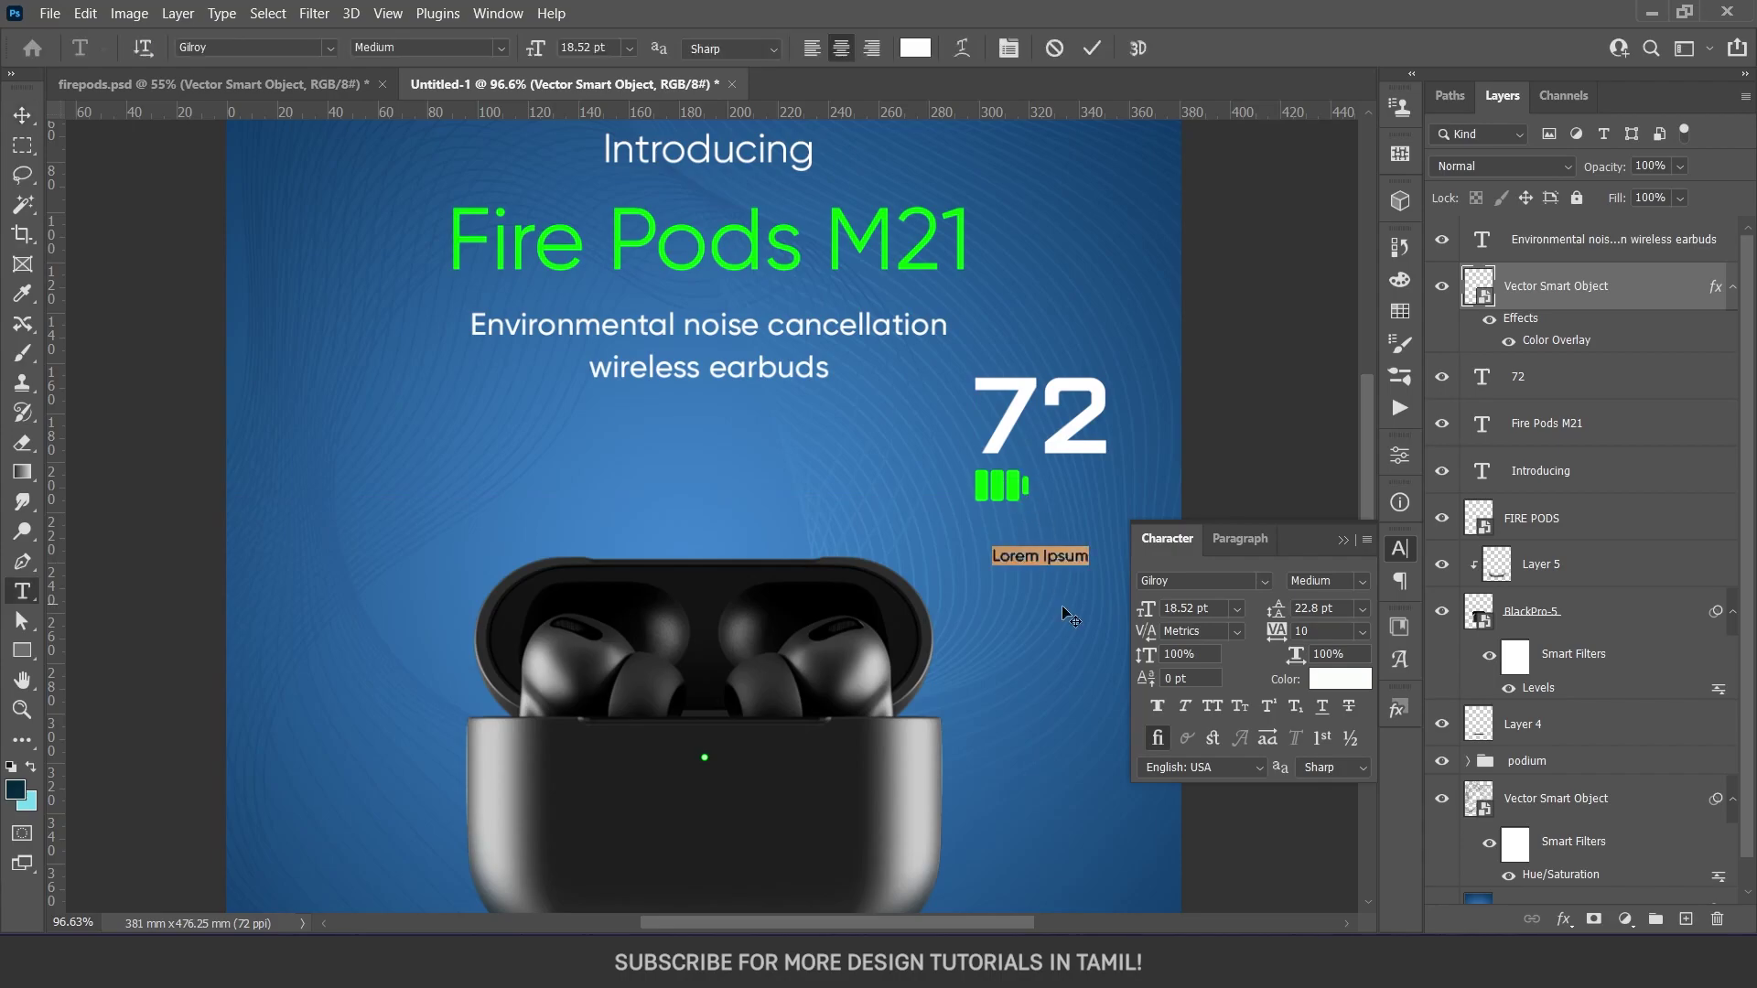
pyautogui.write('HRS')
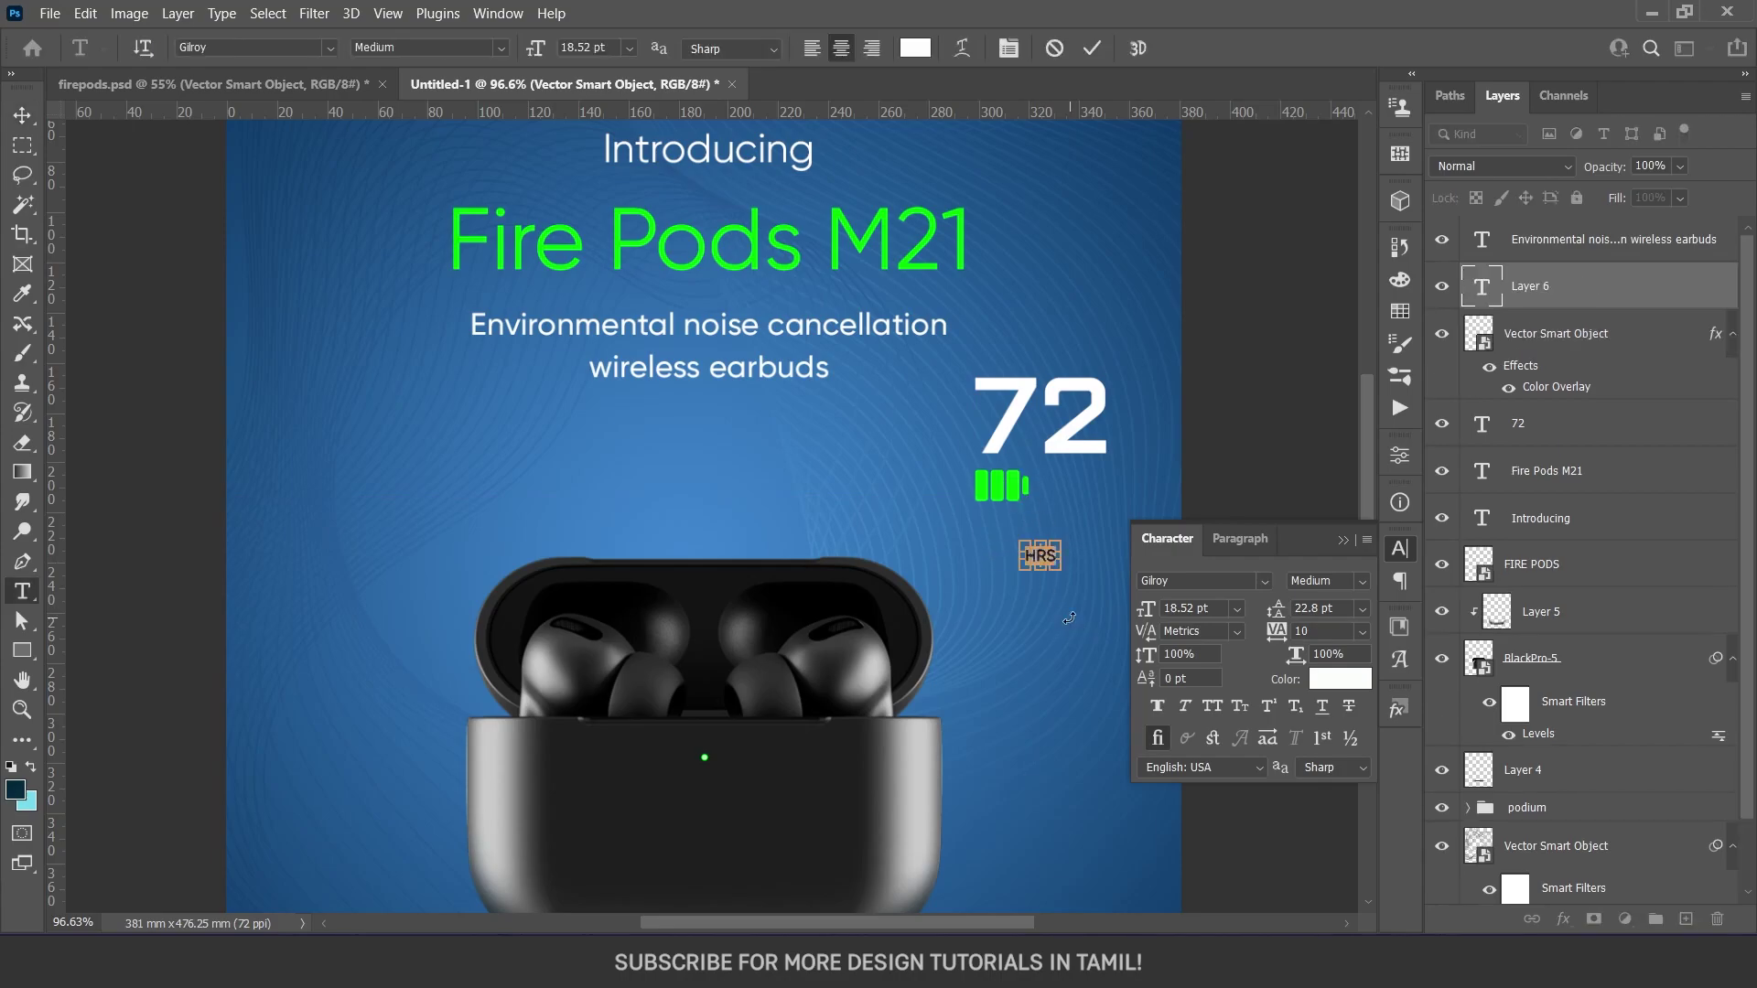
pyautogui.moveTo(1156, 604); pyautogui.dragTo(1176, 615)
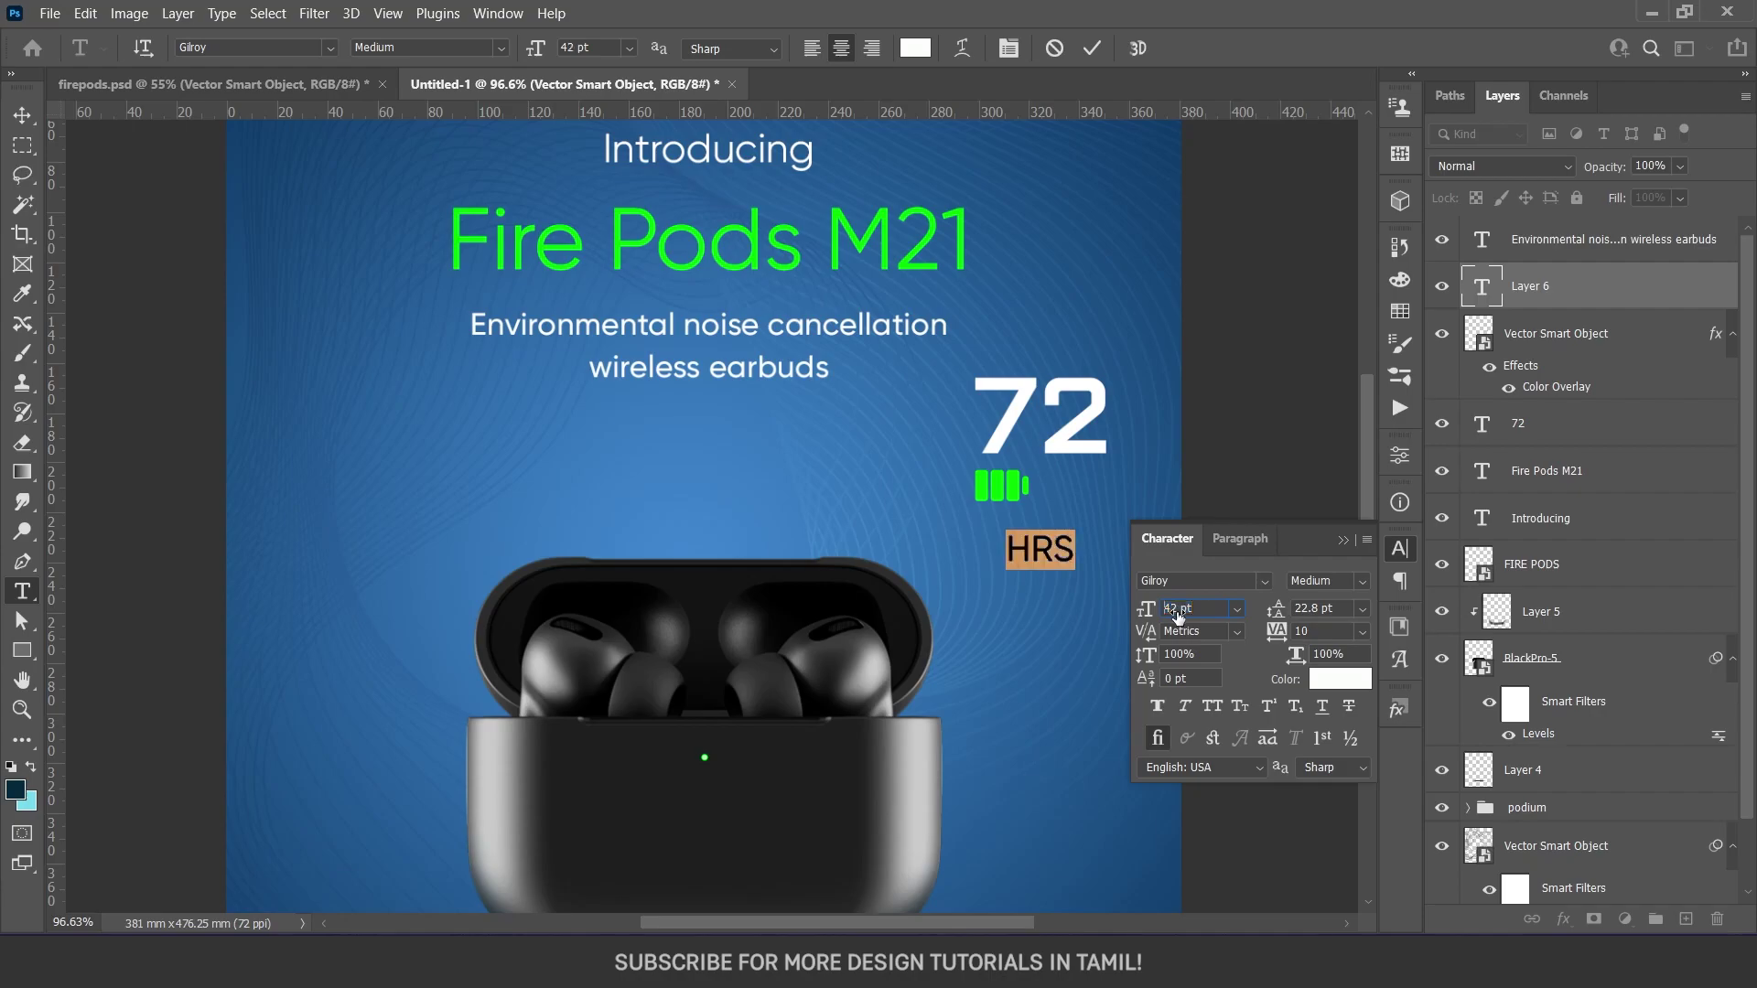
pyautogui.hotkey('ctrl', 'Return')
# Move HRS up beside the battery icon and resize the battery to line up with it
pyautogui.press('v')
pyautogui.moveTo(1045, 552); pyautogui.dragTo(1077, 486)
pyautogui.hotkey('ctrl', 't')
pyautogui.scroll(3, 1080, 489)
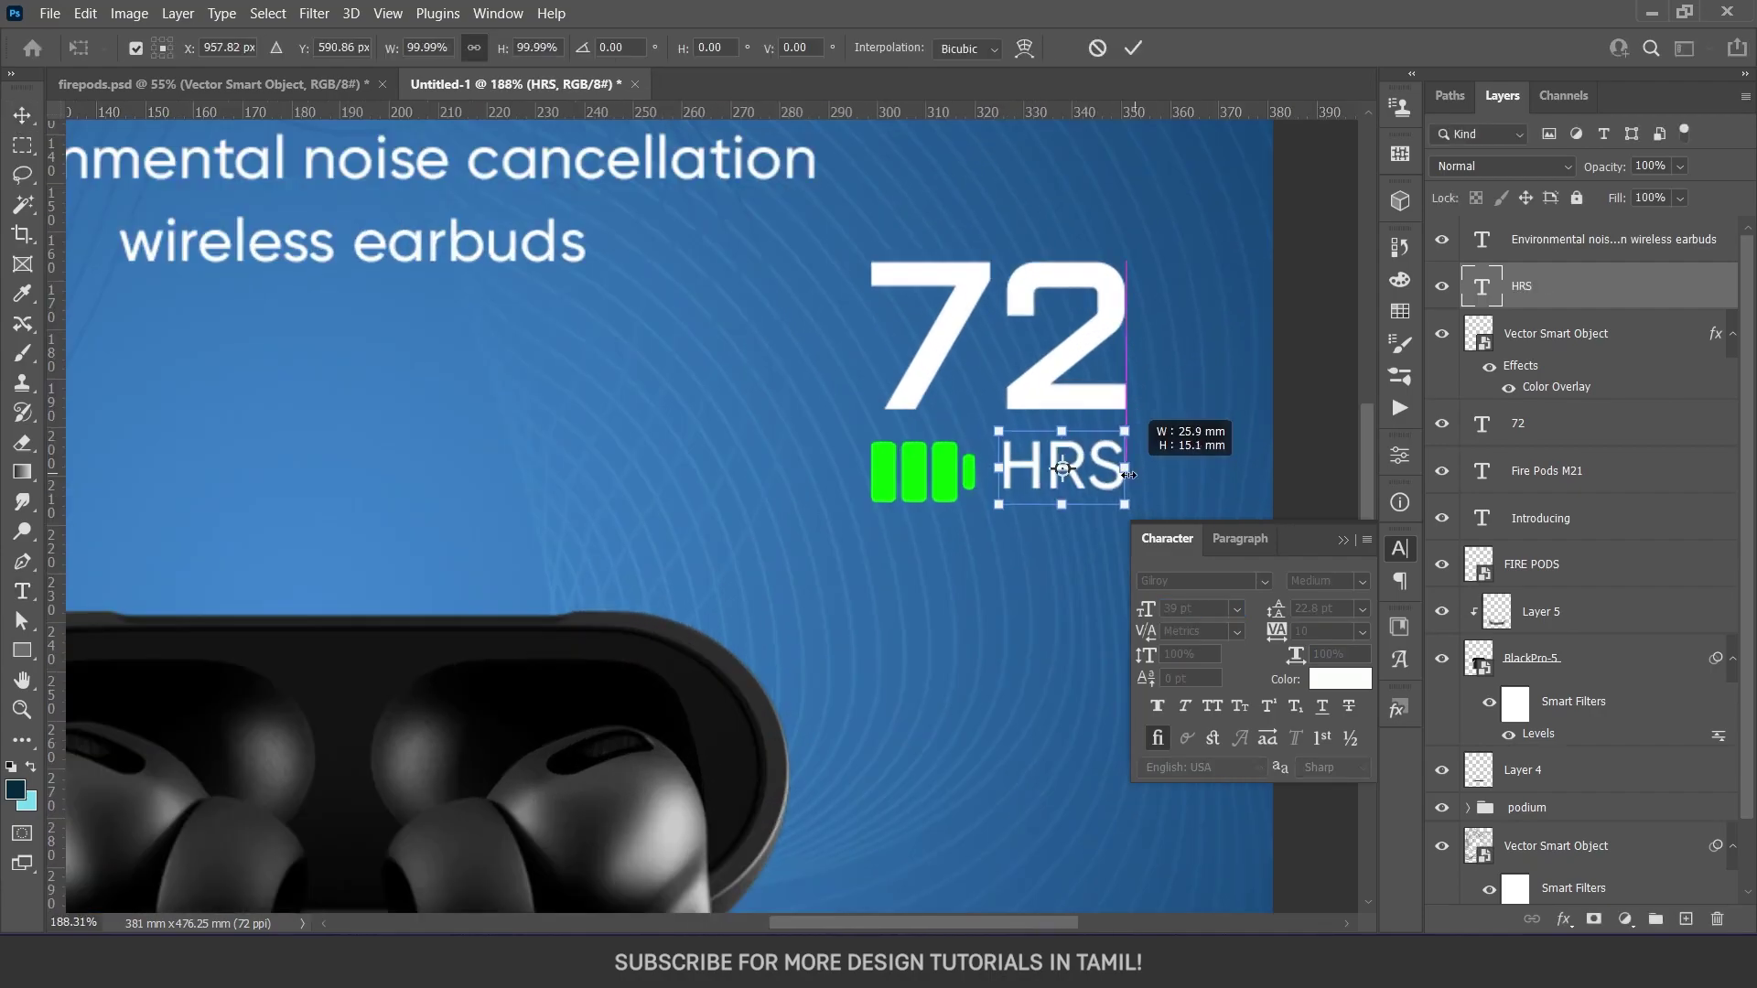
pyautogui.press('Return')
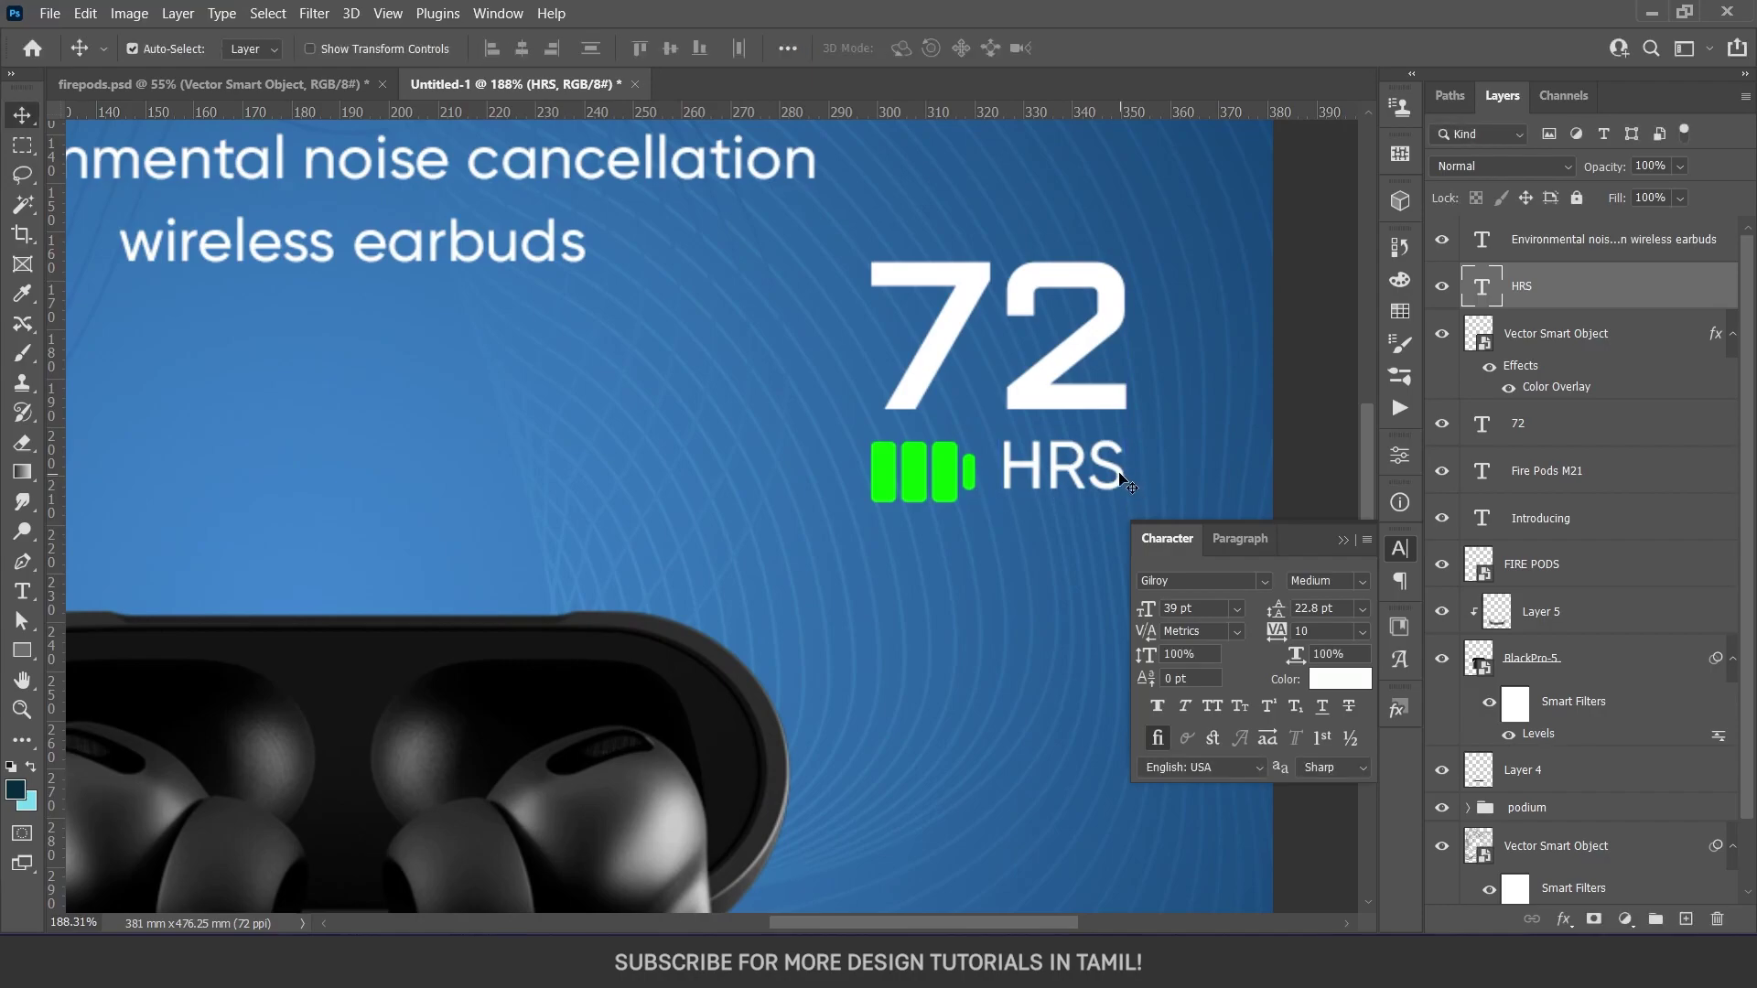
pyautogui.moveTo(1134, 485); pyautogui.dragTo(1132, 492)
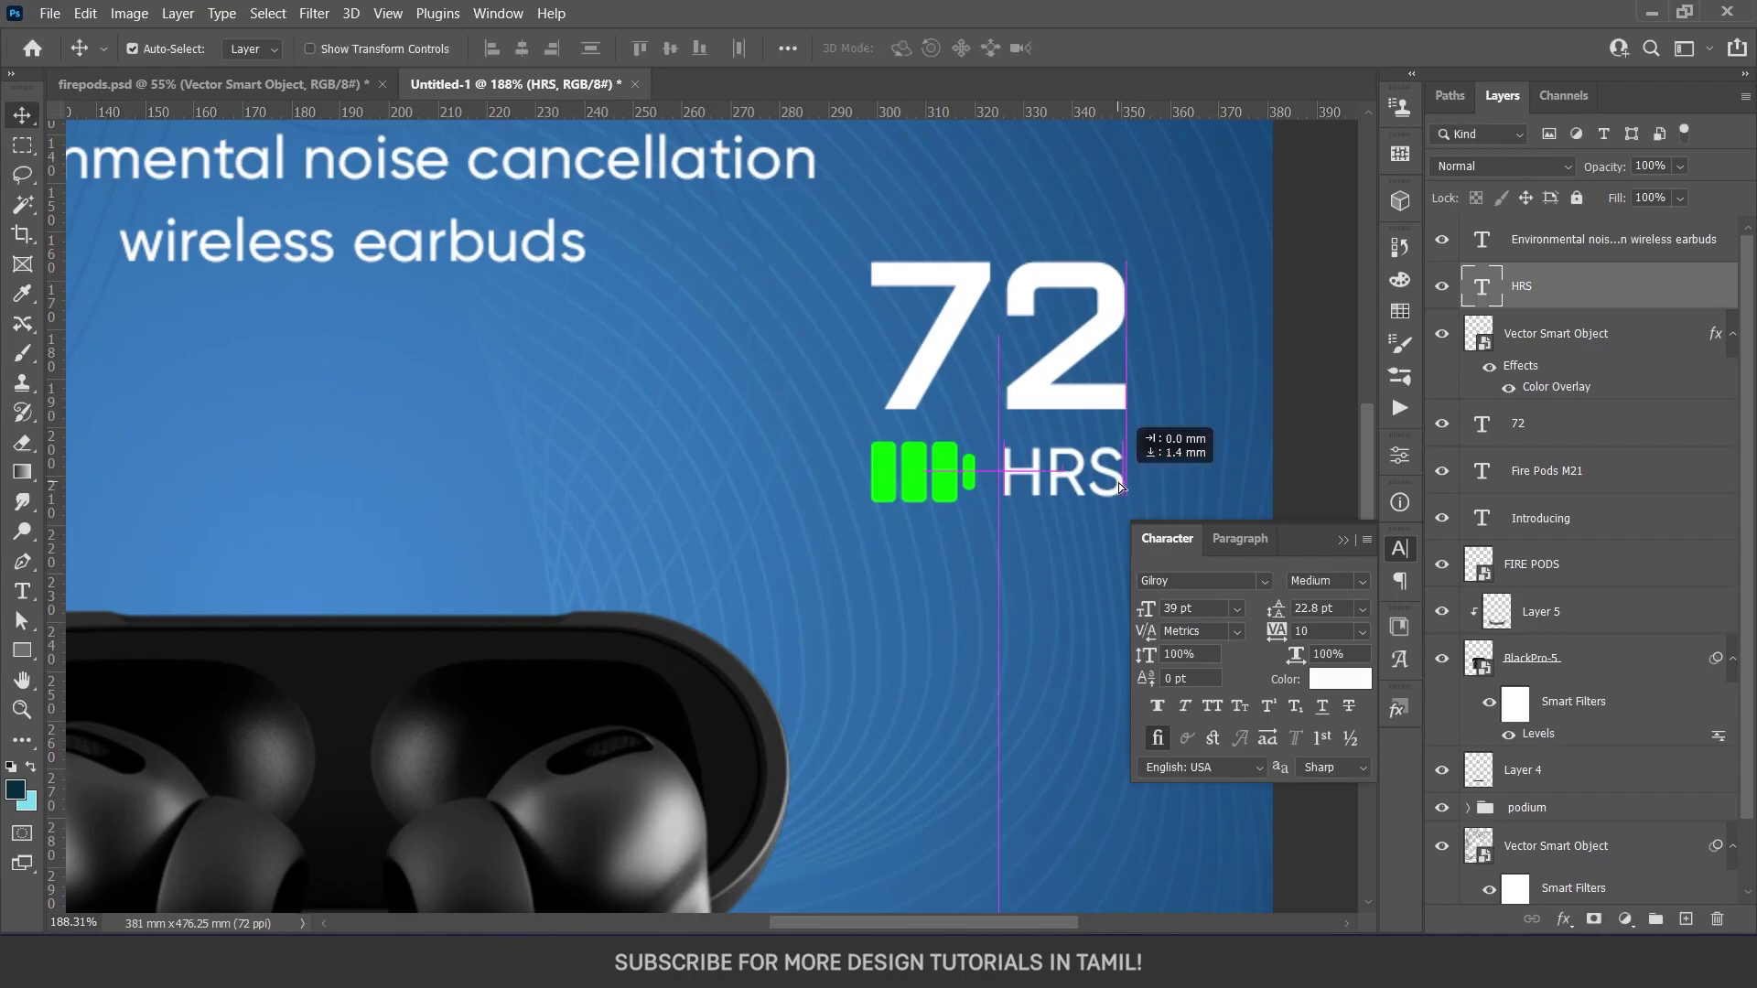
pyautogui.click(948, 485)
pyautogui.hotkey('ctrl', 't')
pyautogui.moveTo(934, 505); pyautogui.dragTo(939, 502)
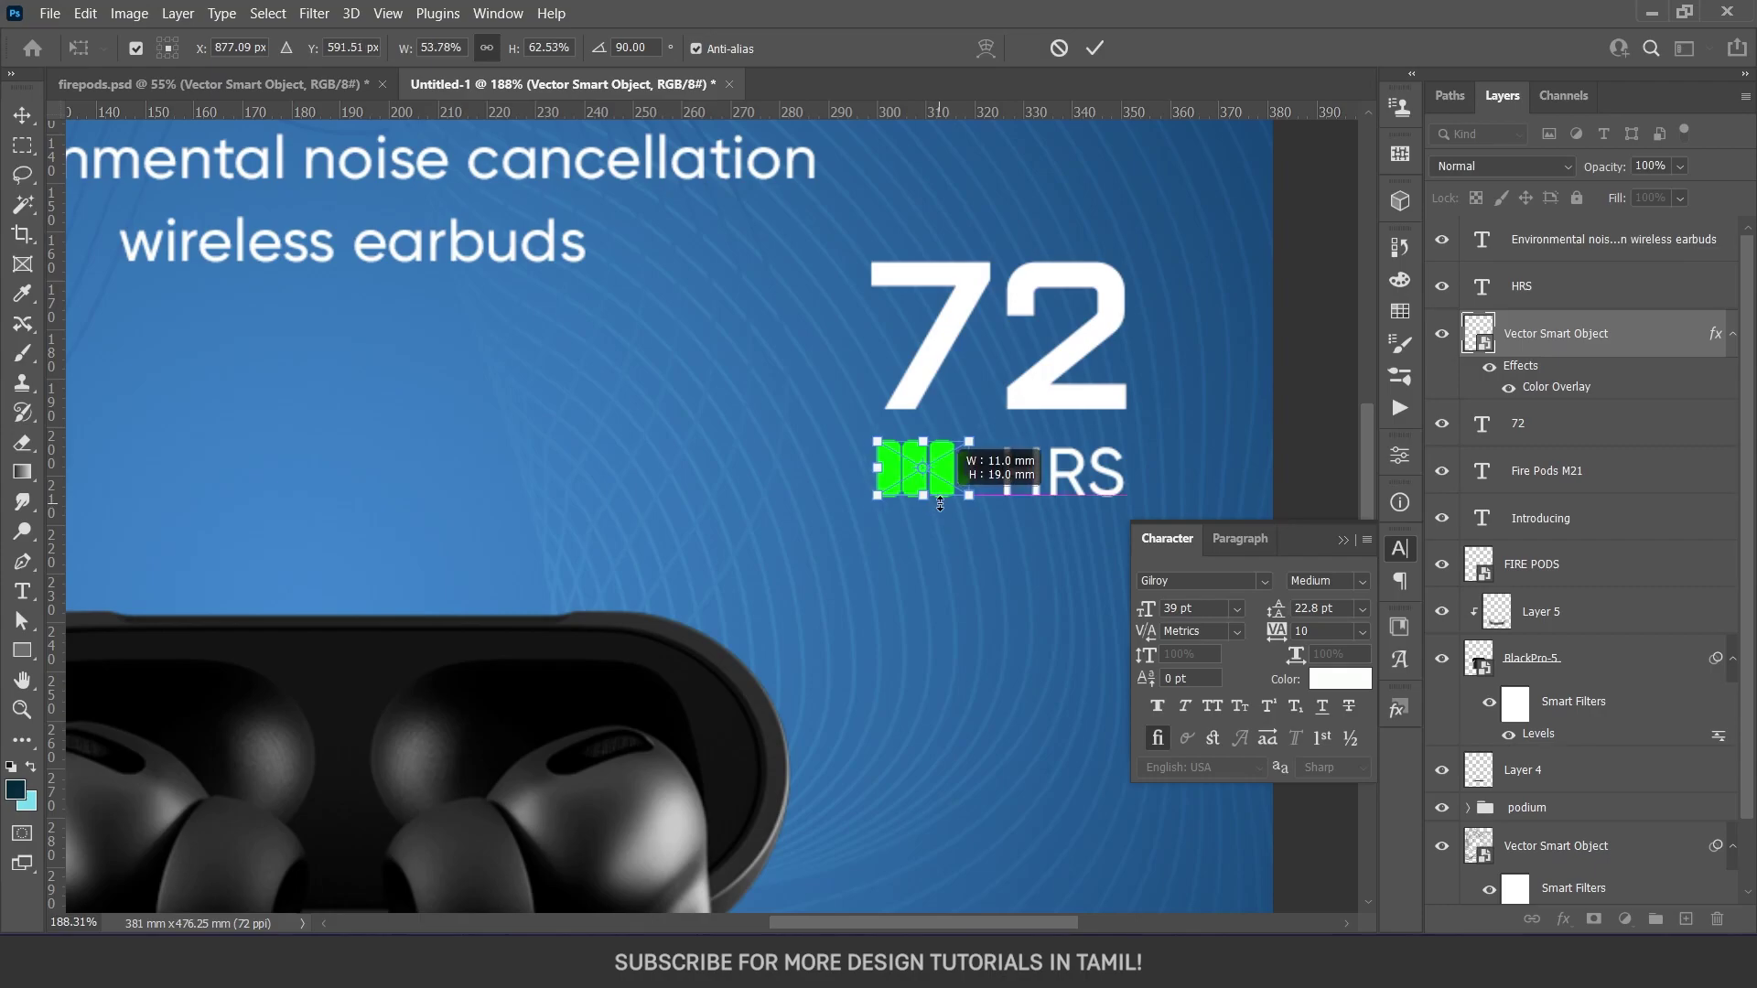
pyautogui.moveTo(921, 441); pyautogui.dragTo(968, 476)
pyautogui.press('Return')
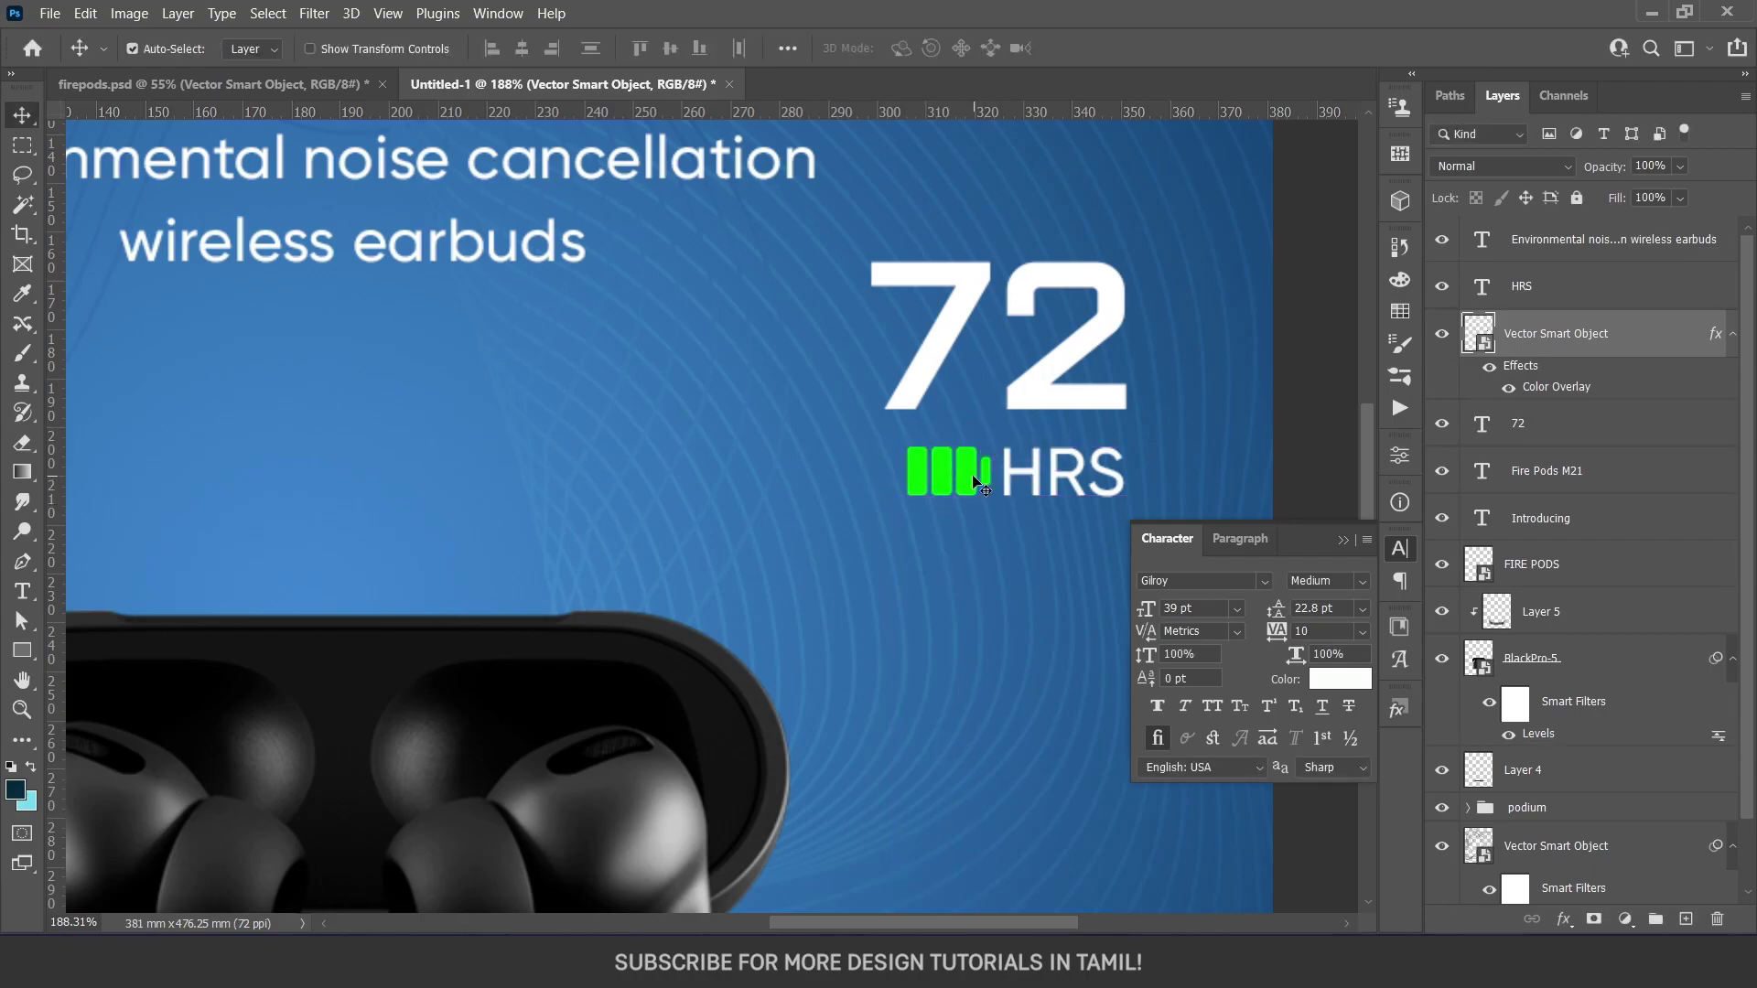
# Scale the battery and HRS together to about 117%, then duplicate HRS just below
pyautogui.keyDown('shift'); pyautogui.click(1052, 476); pyautogui.keyUp('shift')
pyautogui.hotkey('ctrl', 't')
pyautogui.moveTo(905, 471); pyautogui.dragTo(866, 480)
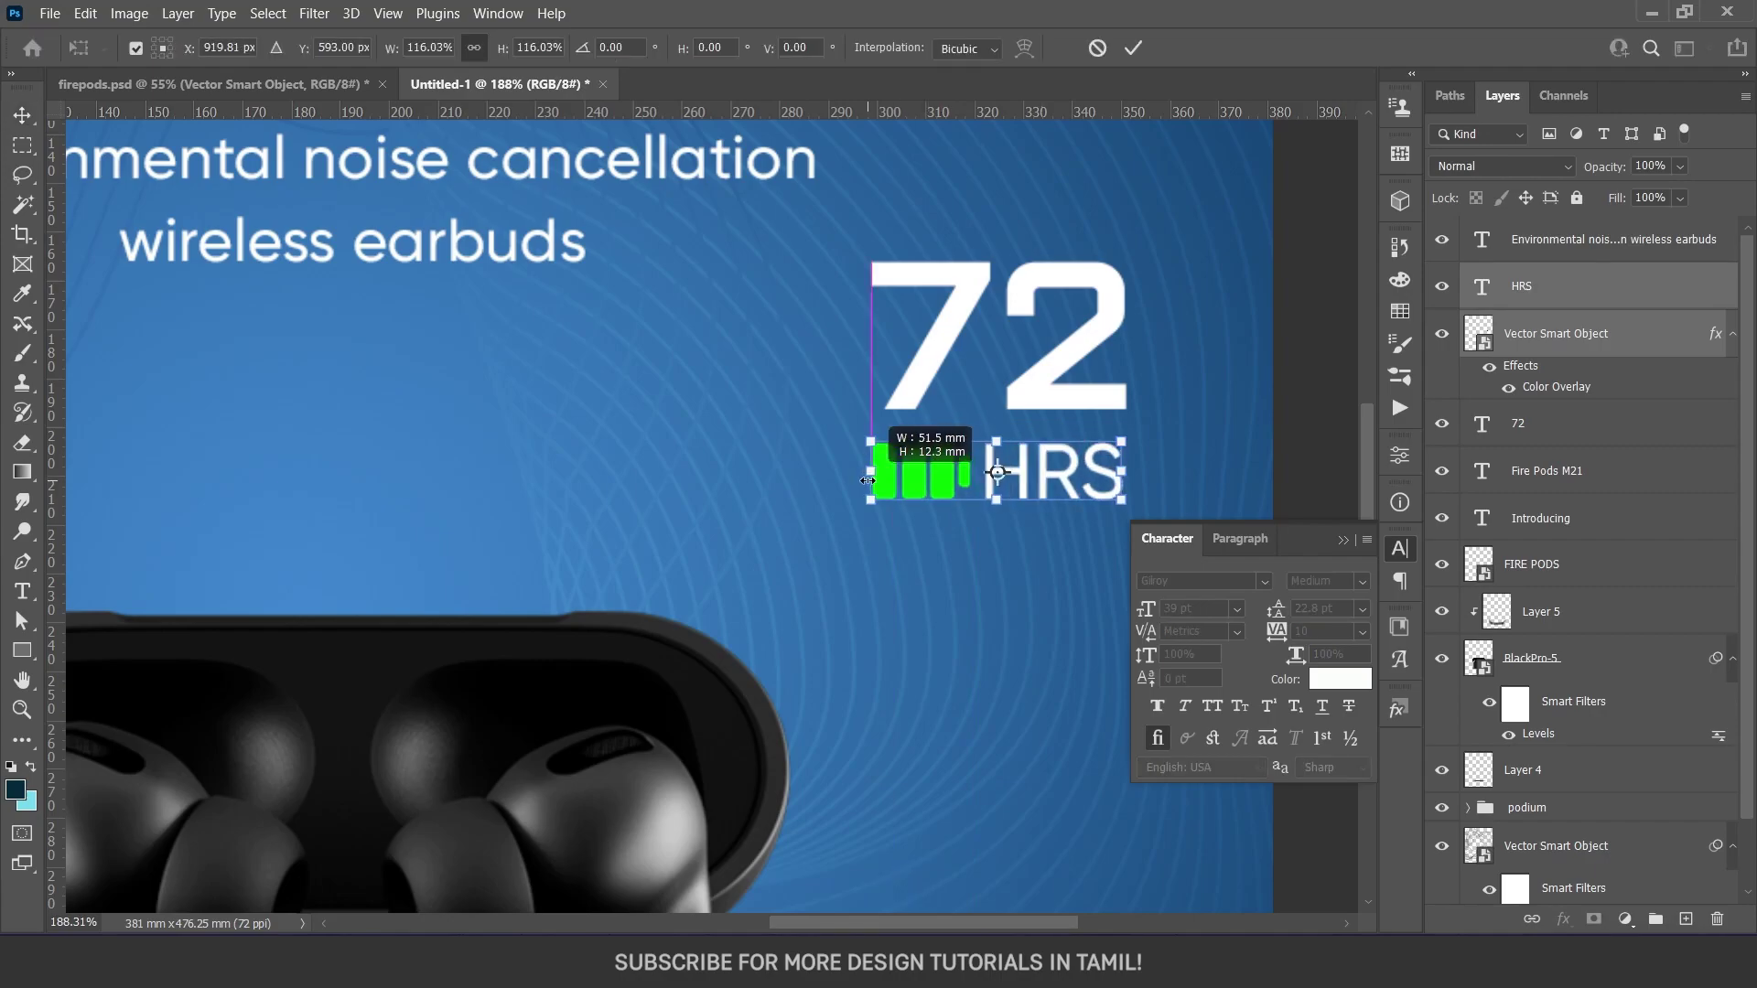
pyautogui.moveTo(1124, 472); pyautogui.dragTo(1128, 471)
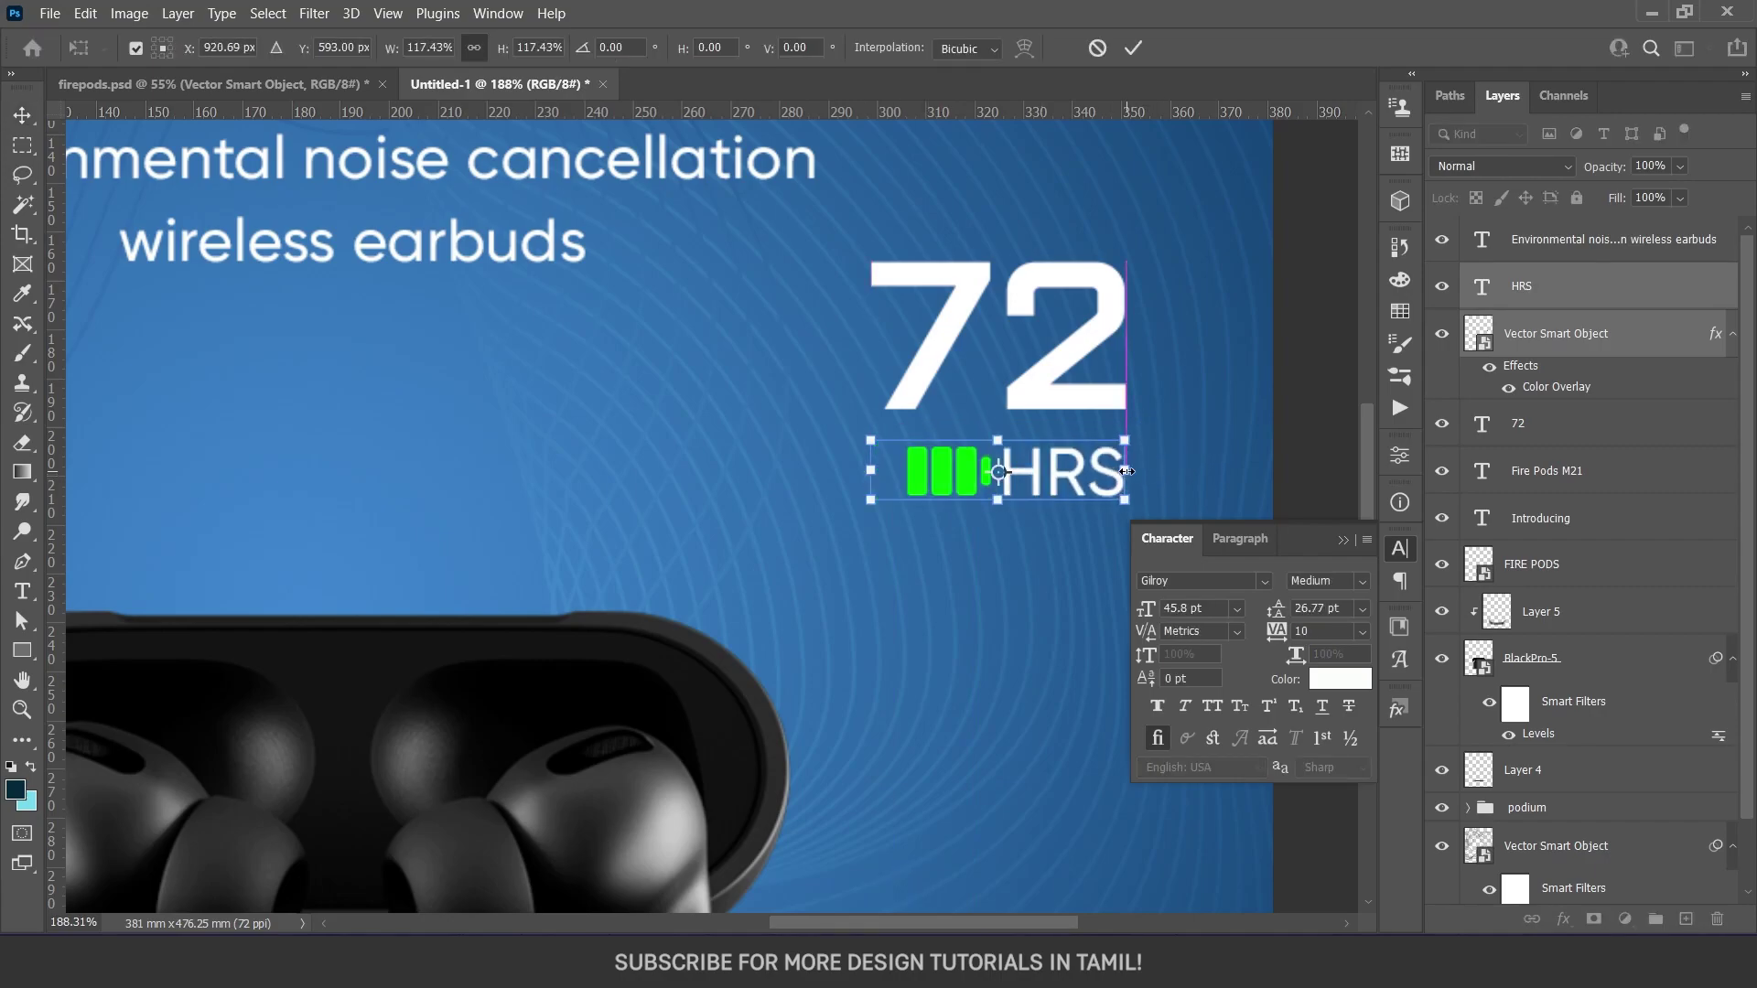
pyautogui.press('Return')
pyautogui.scroll(-2, 1033, 475)
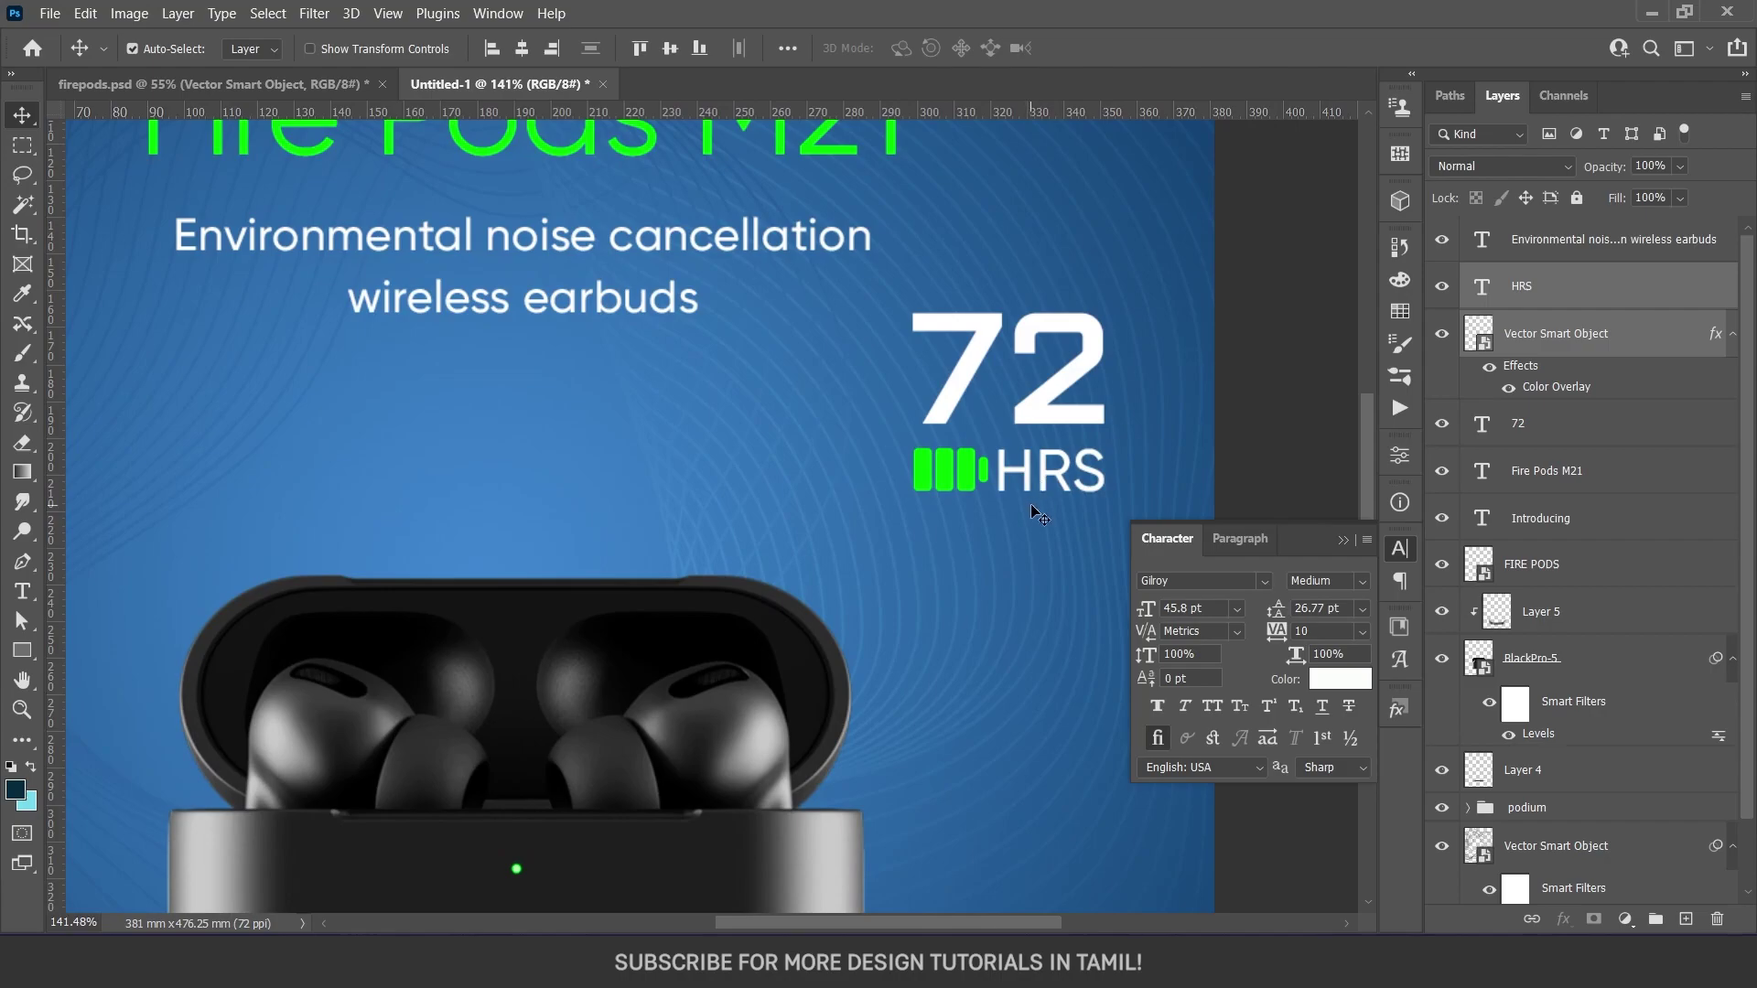
pyautogui.moveTo(1020, 476); pyautogui.dragTo(1032, 523)
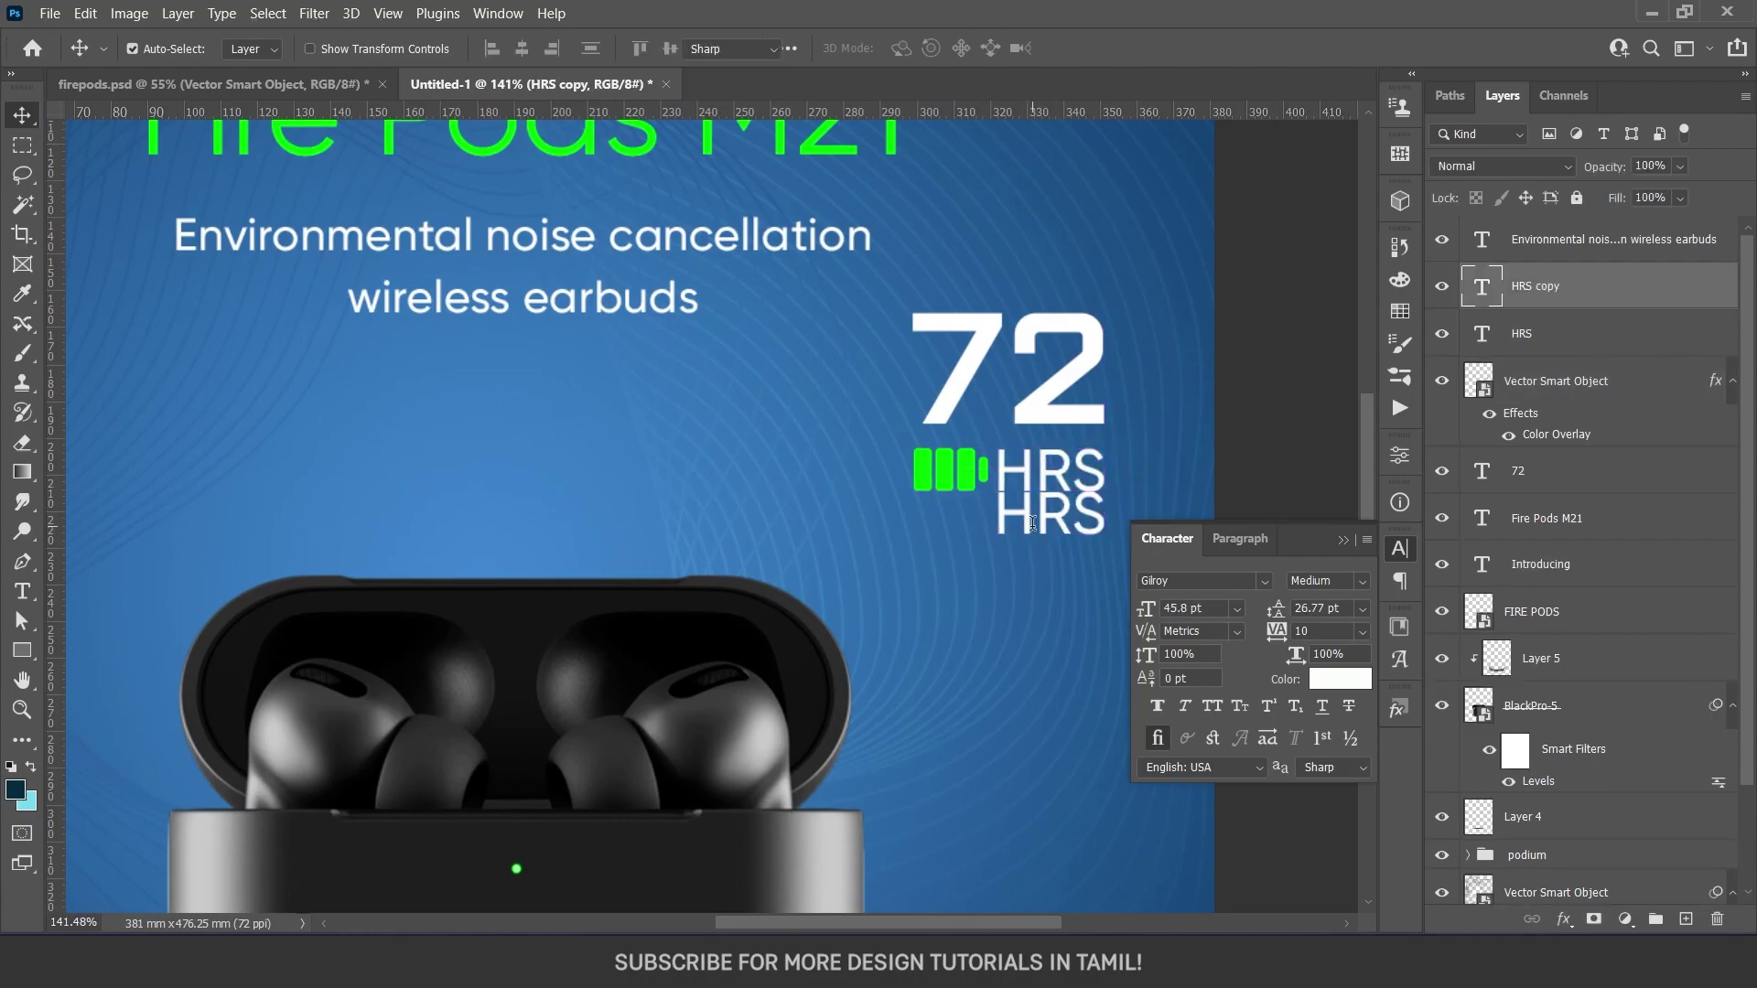
# Turn the HRS copy into a Regular 'BATTERY LIFE' caption at about 23.91 pt
pyautogui.click(1362, 582)
pyautogui.click(1026, 518)
pyautogui.write('BATTERY LIF')
pyautogui.click(1349, 342)
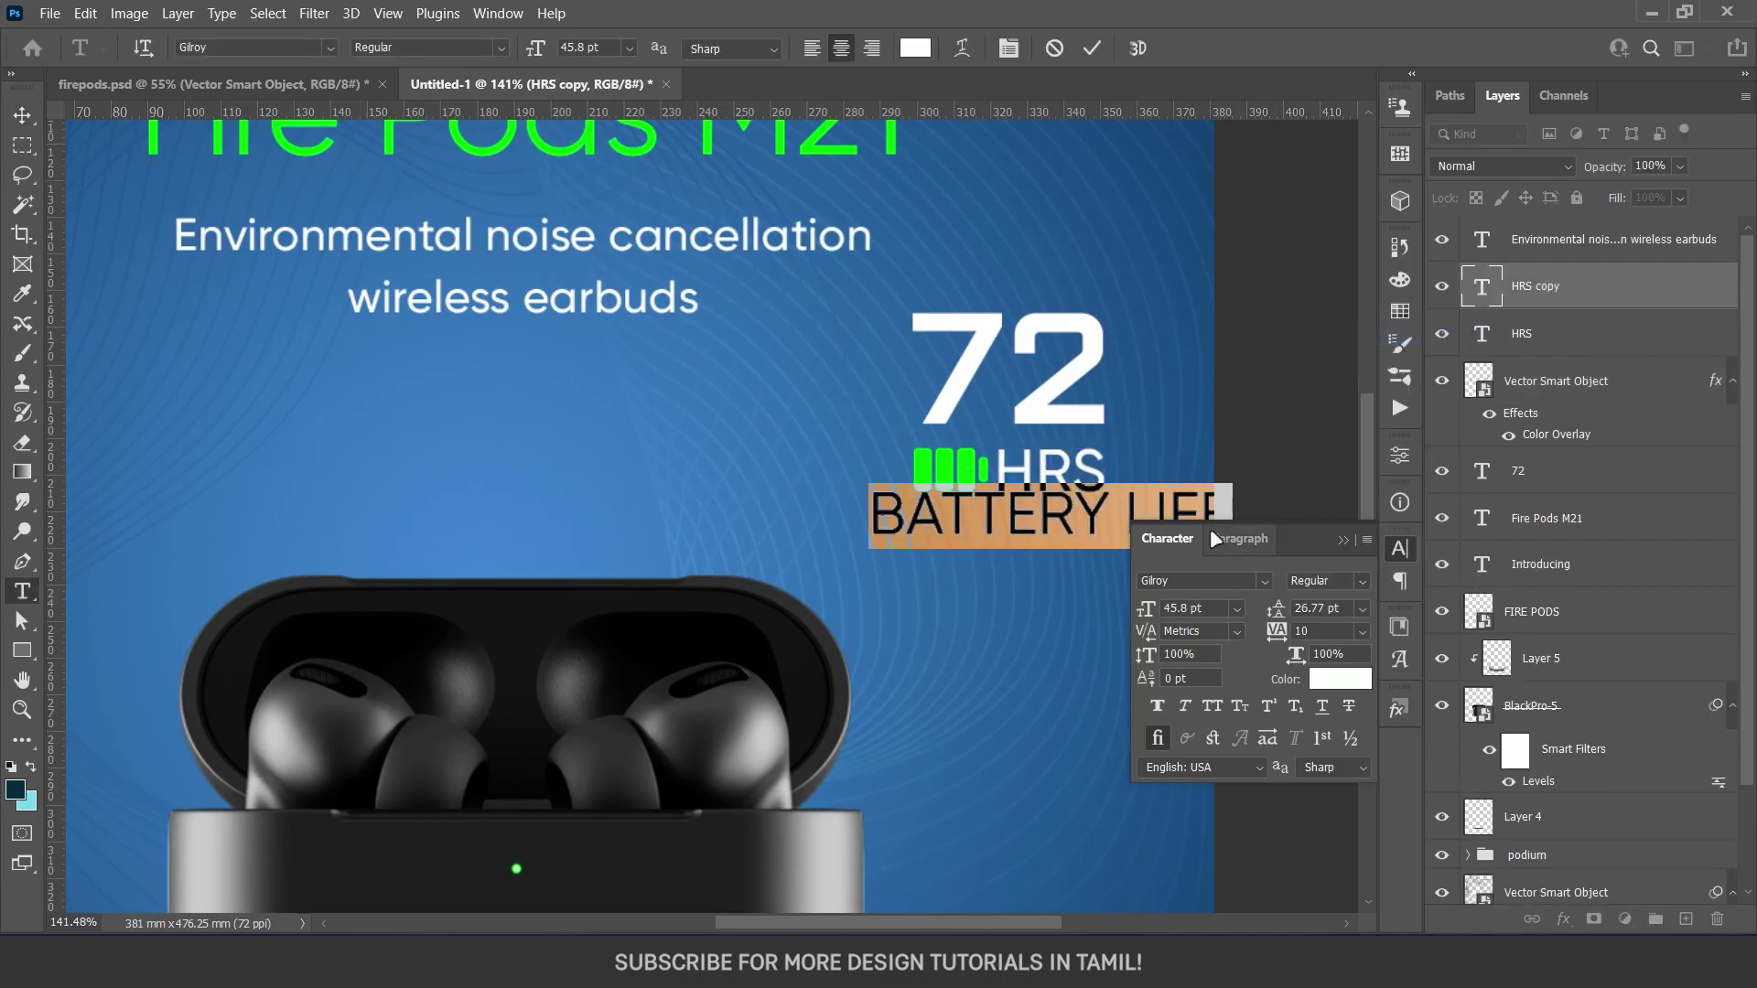
pyautogui.hotkey('ctrl', 'Return')
pyautogui.hotkey('ctrl', 't')
pyautogui.moveTo(1190, 540); pyautogui.dragTo(1089, 526)
pyautogui.press('Return')
pyautogui.hotkey('ctrl', '0')
pyautogui.scroll(3, 1025, 485)
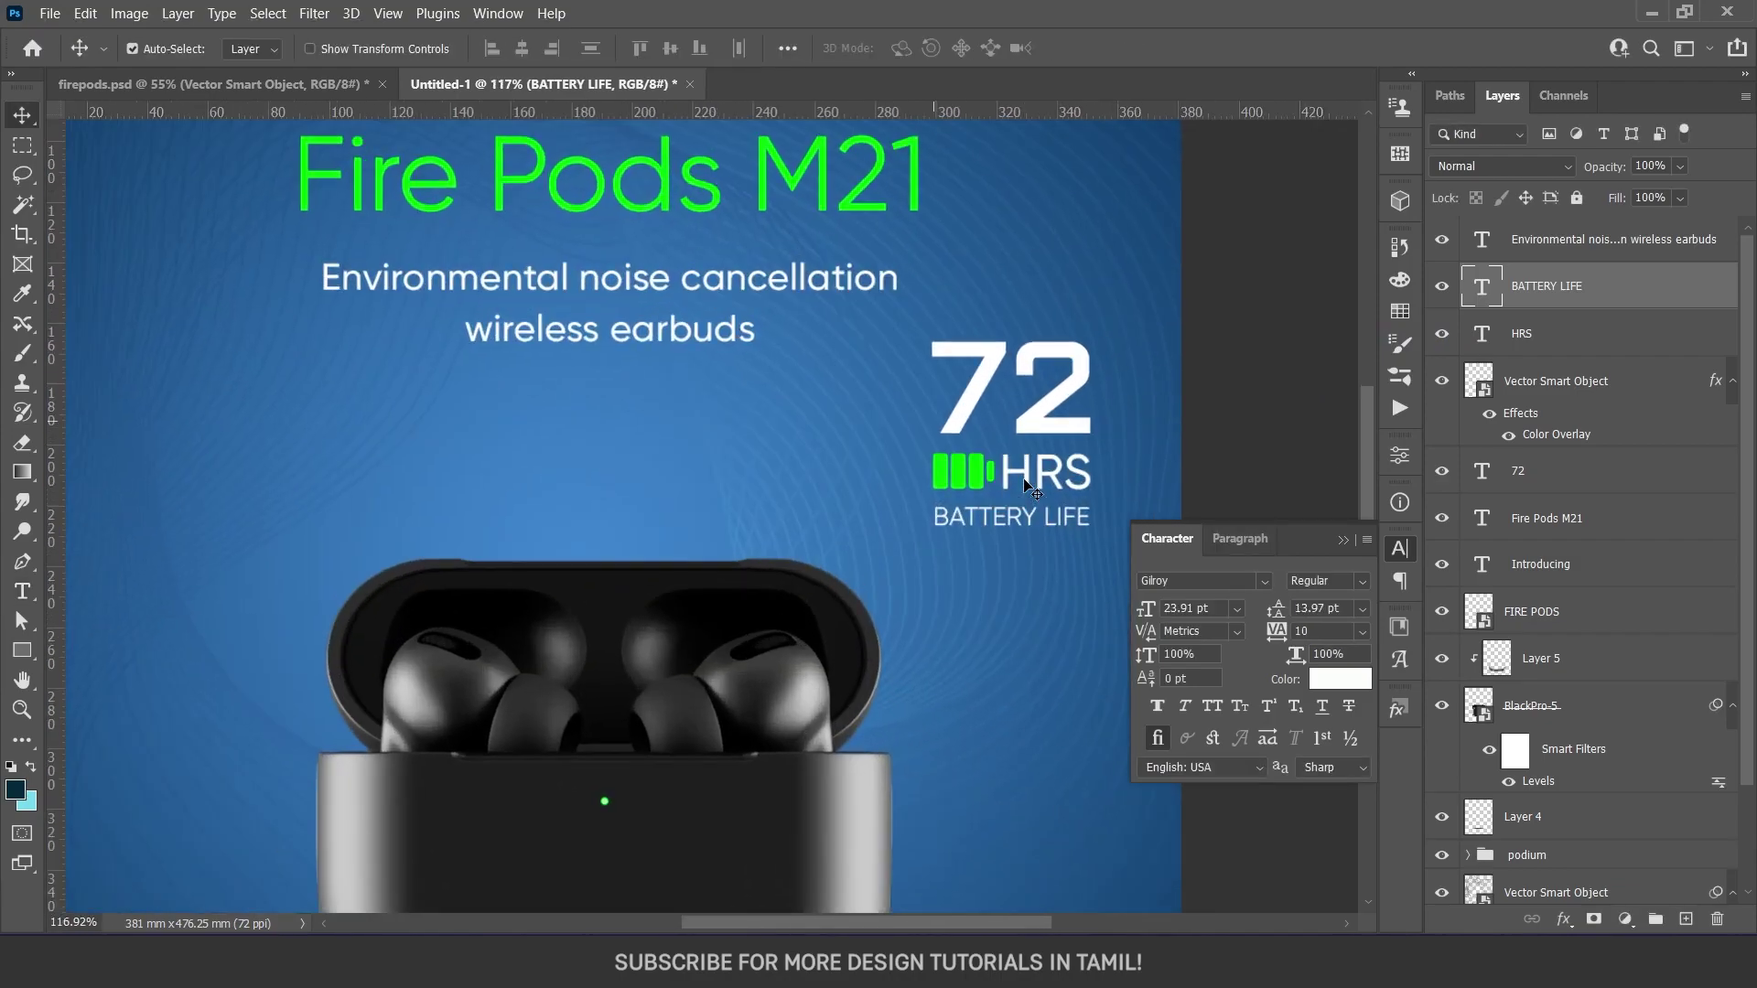
pyautogui.scroll(2, 1026, 485)
# Group the HRS, BATTERY LIFE and 72 layers and centre the group above the case
pyautogui.click(1065, 473)
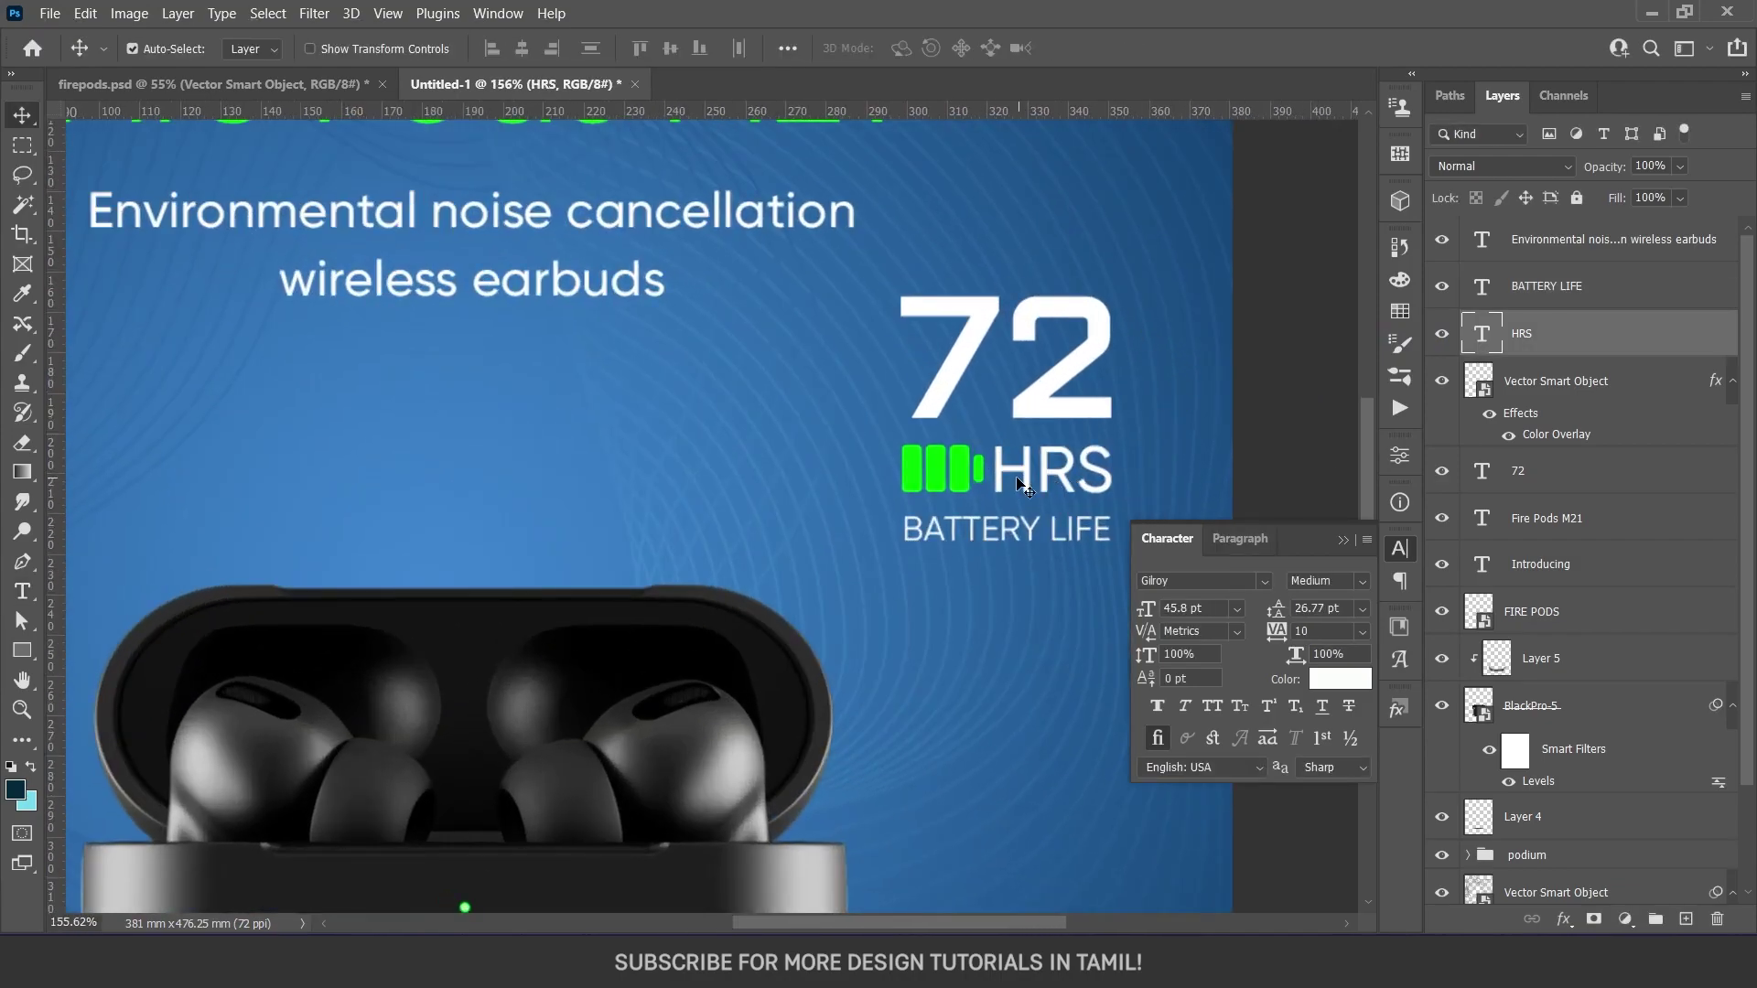
pyautogui.keyDown('ctrl'); pyautogui.click(1556, 286); pyautogui.keyUp('ctrl')
pyautogui.keyDown('ctrl'); pyautogui.click(1556, 470); pyautogui.keyUp('ctrl')
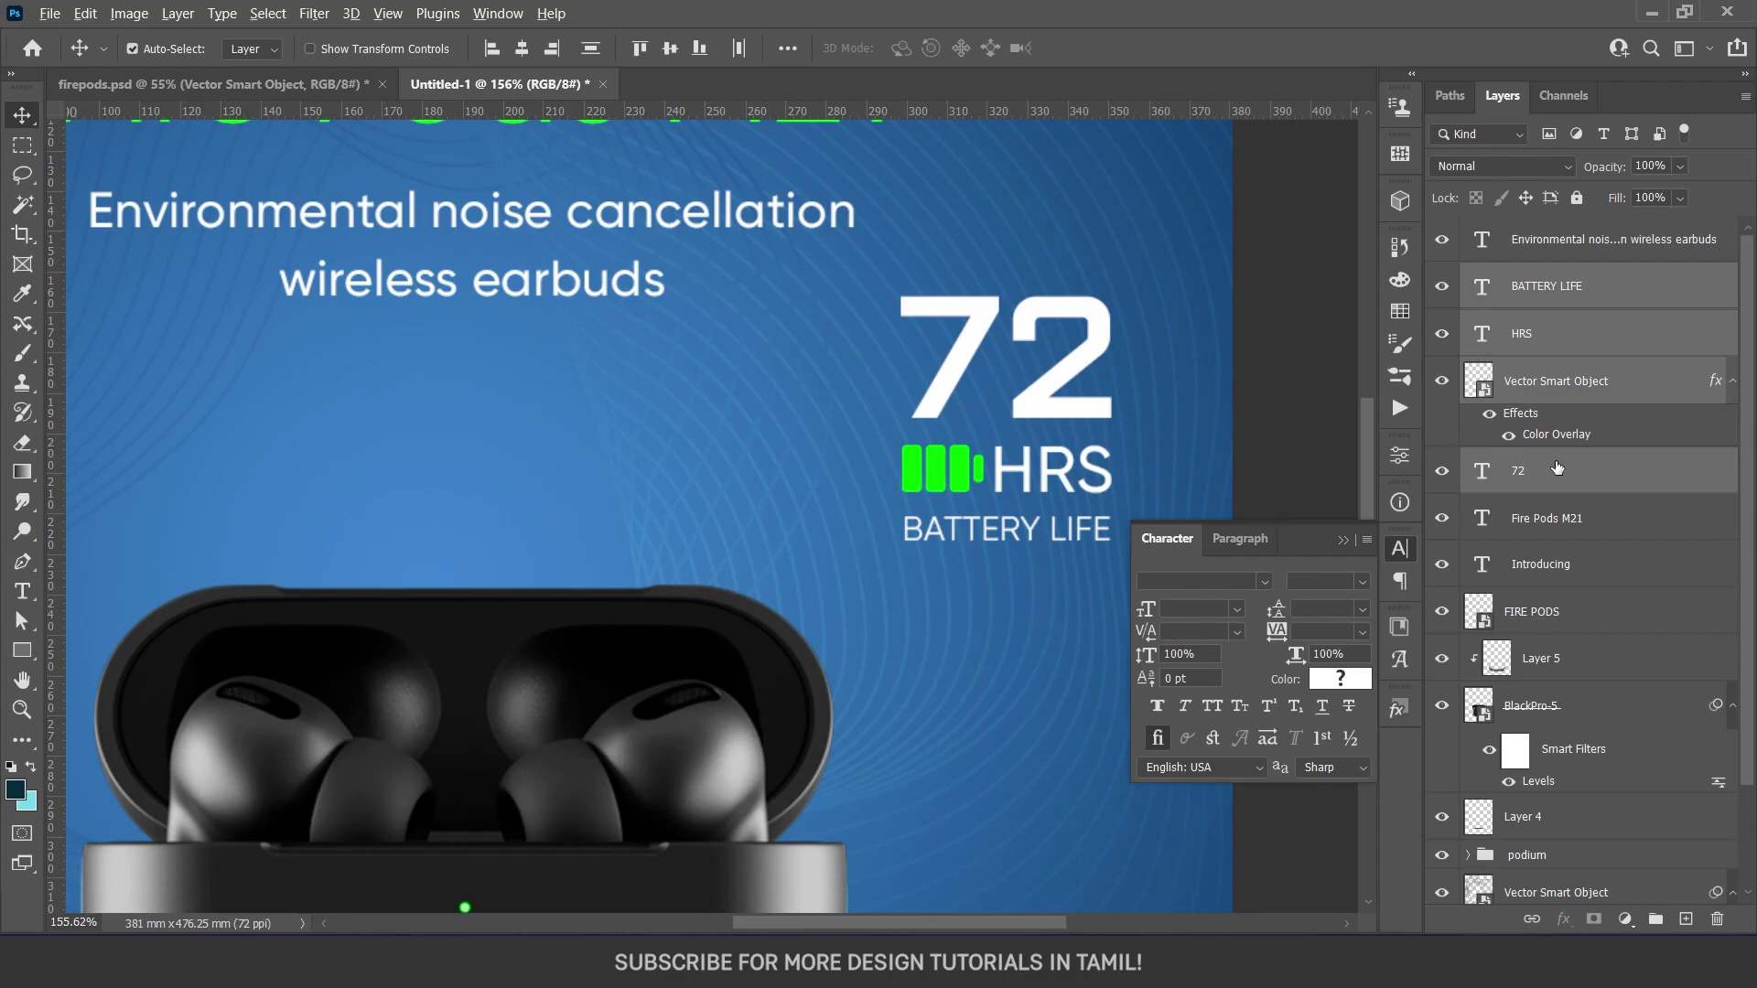
pyautogui.hotkey('ctrl', 'g')
pyautogui.scroll(-3, 1101, 459)
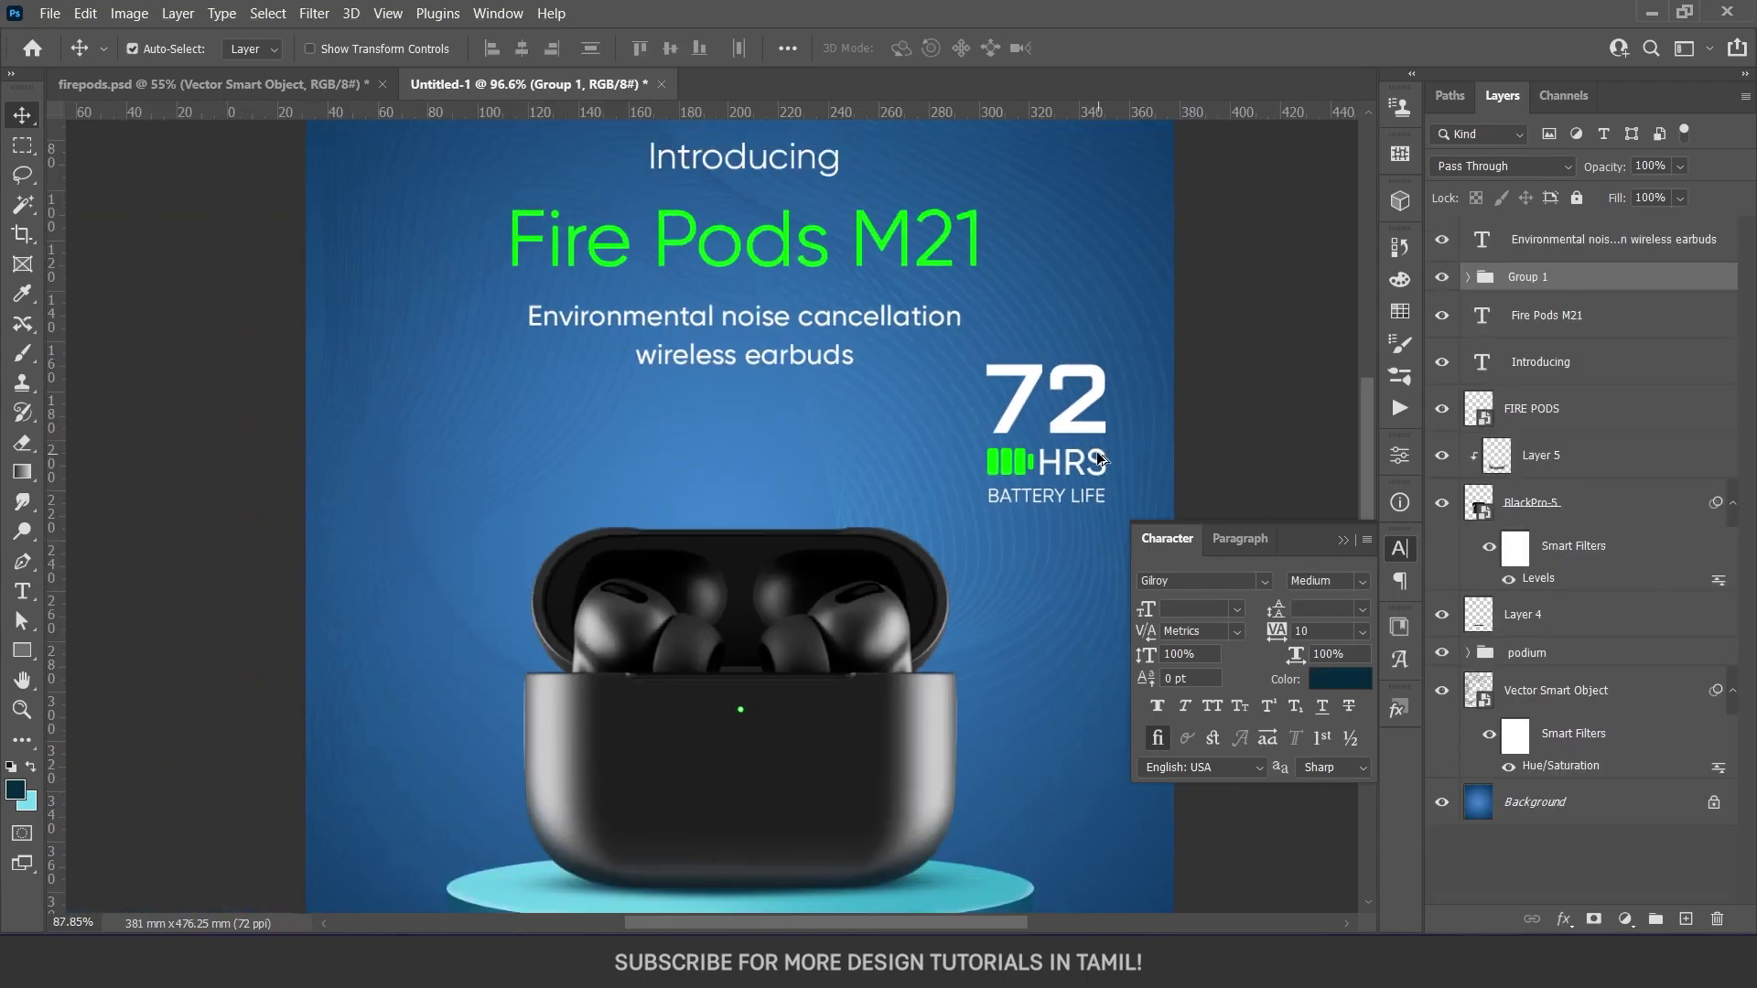
pyautogui.scroll(-2, 1101, 459)
pyautogui.moveTo(1066, 458); pyautogui.dragTo(846, 495)
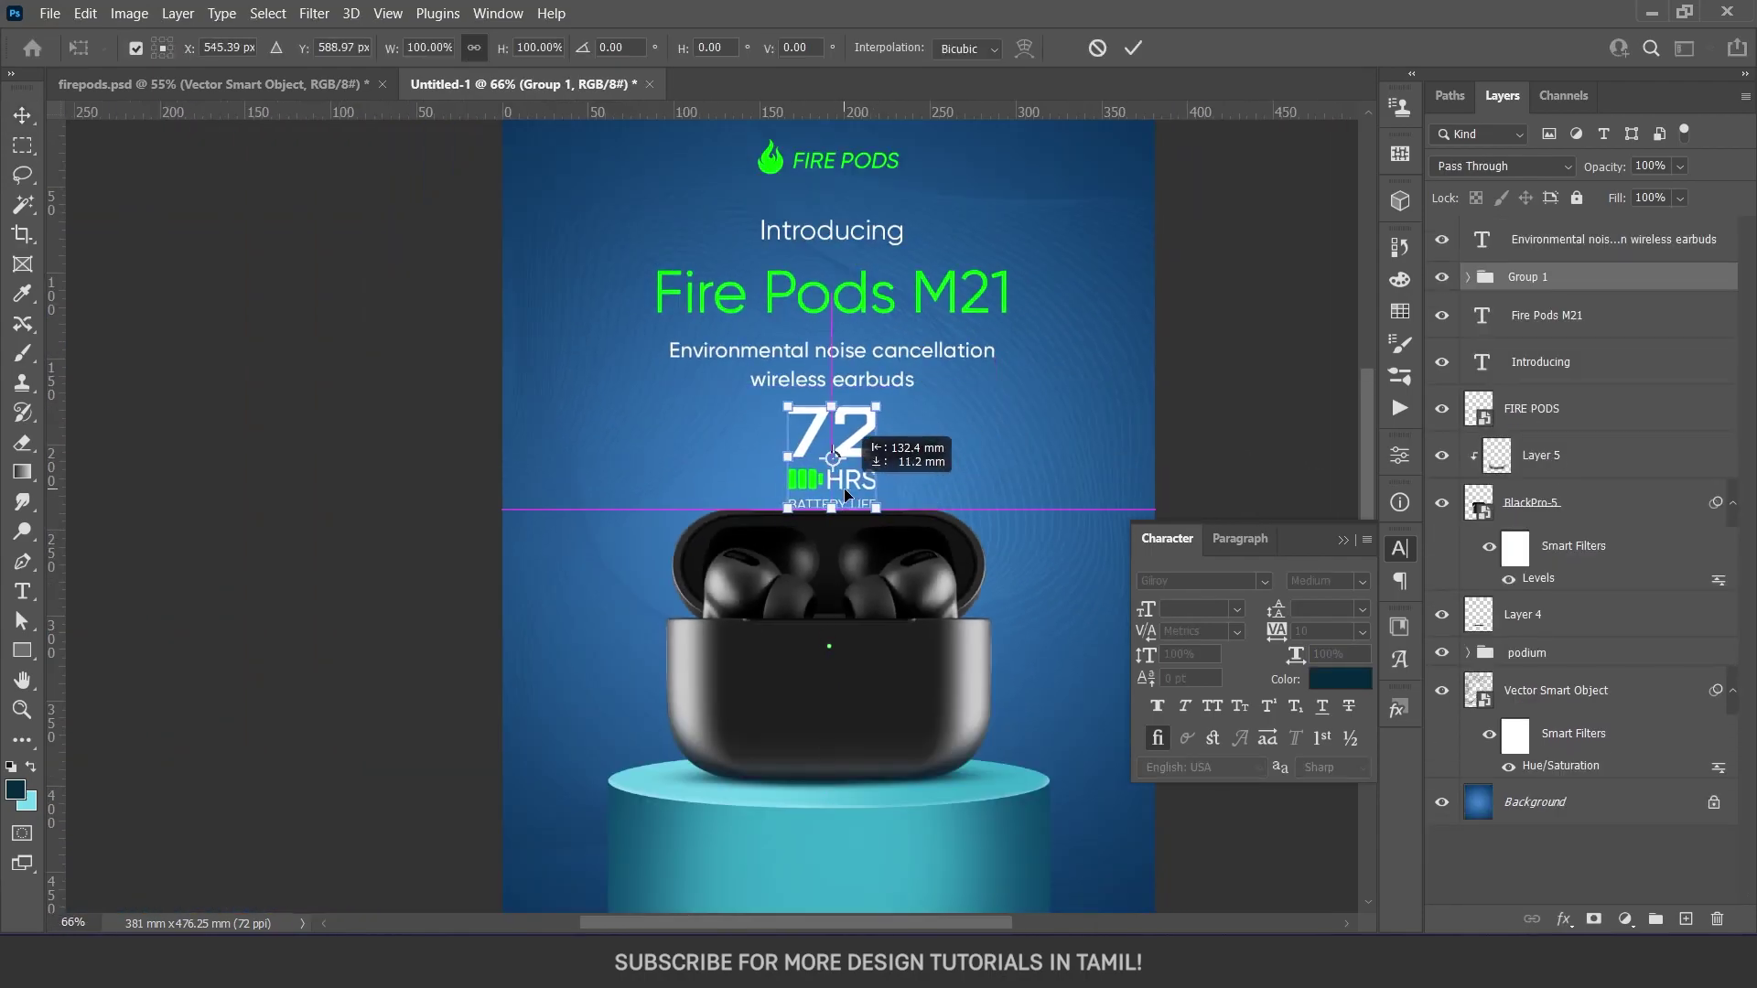
# Raise the three headline text lines slightly, starting from the FIRE PODS logo
pyautogui.scroll(-2, 875, 582)
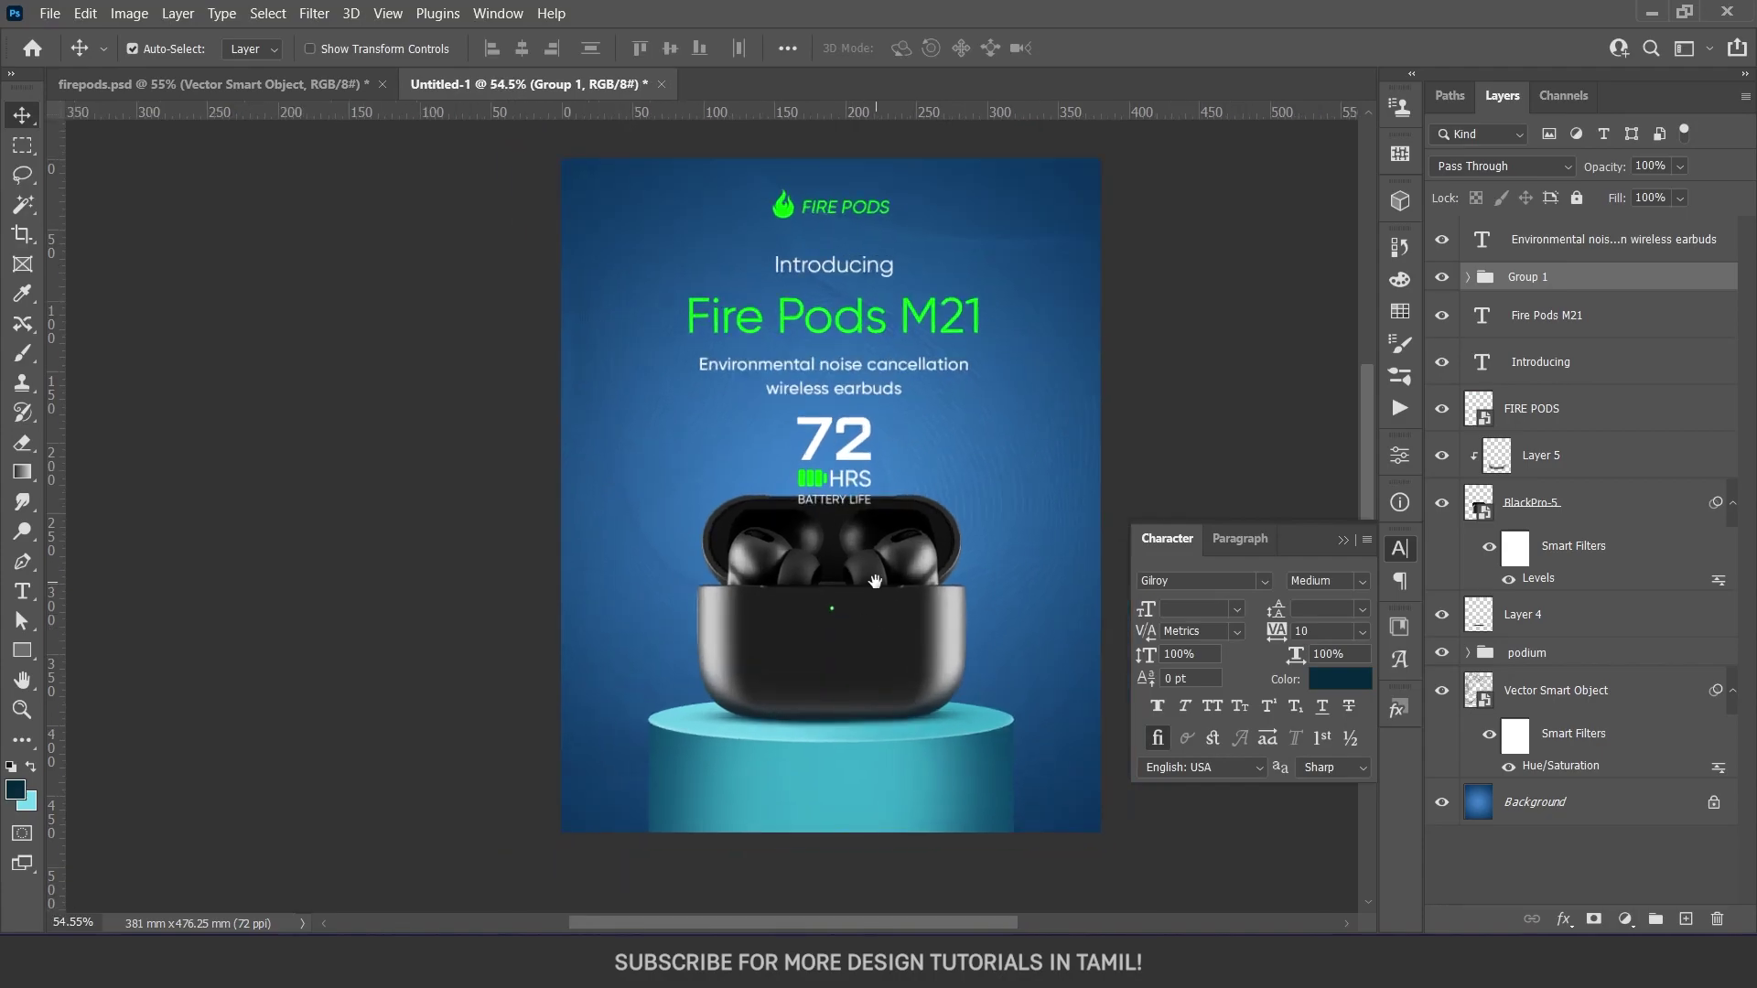
pyautogui.scroll(1, 875, 581)
pyautogui.scroll(1, 823, 316)
pyautogui.click(781, 236)
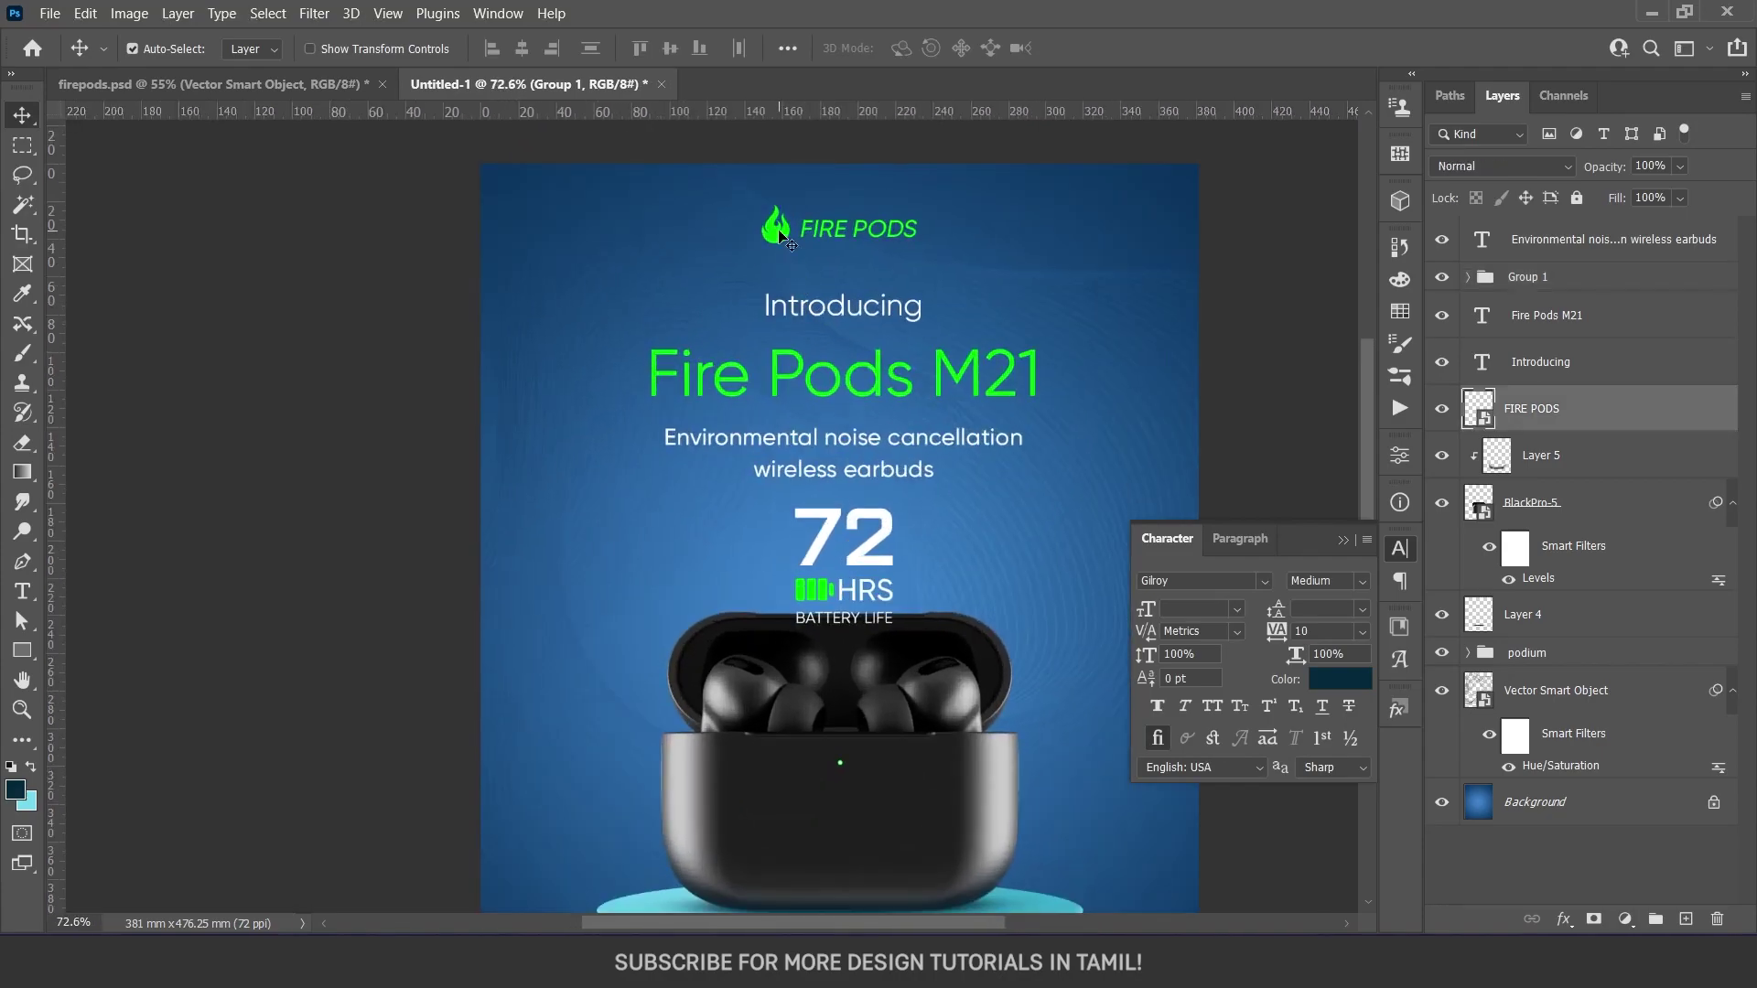
pyautogui.moveTo(778, 223); pyautogui.dragTo(876, 316)
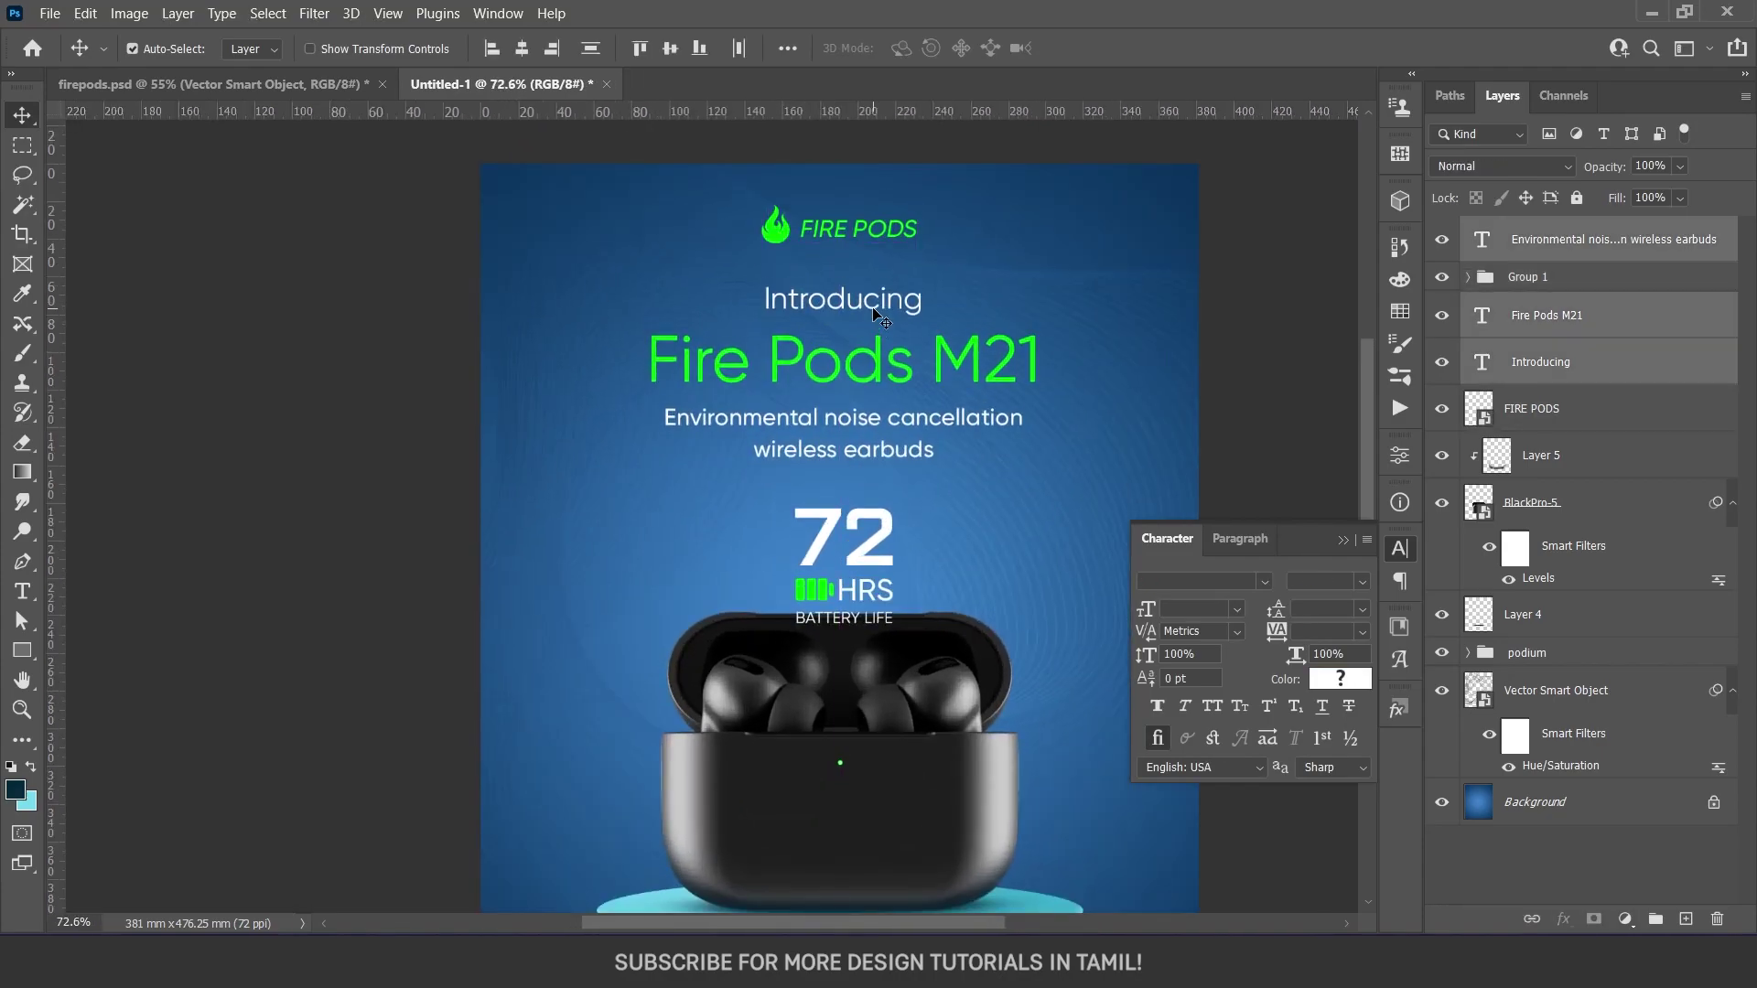
pyautogui.press('Down')
# Move the earbuds case and podium layers, Layer 5 through the podium group, down
pyautogui.scroll(-1, 876, 316)
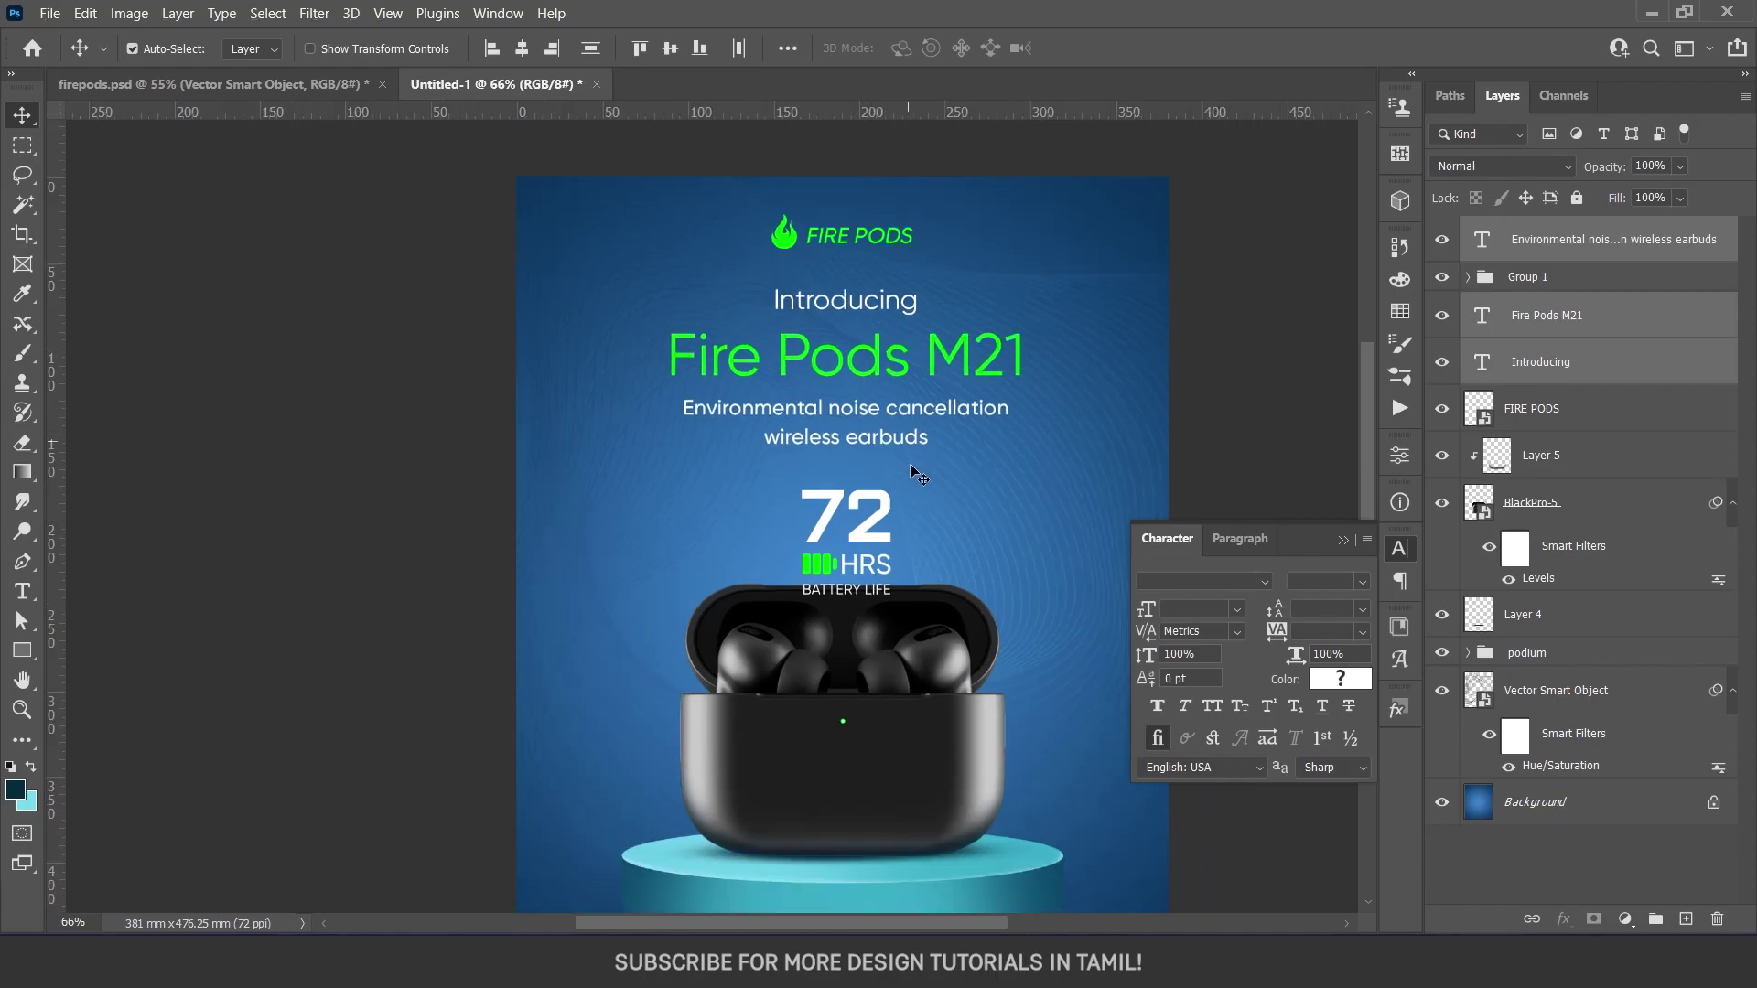
pyautogui.scroll(-1, 913, 479)
pyautogui.click(1547, 454)
pyautogui.keyDown('shift'); pyautogui.click(1561, 653); pyautogui.keyUp('shift')
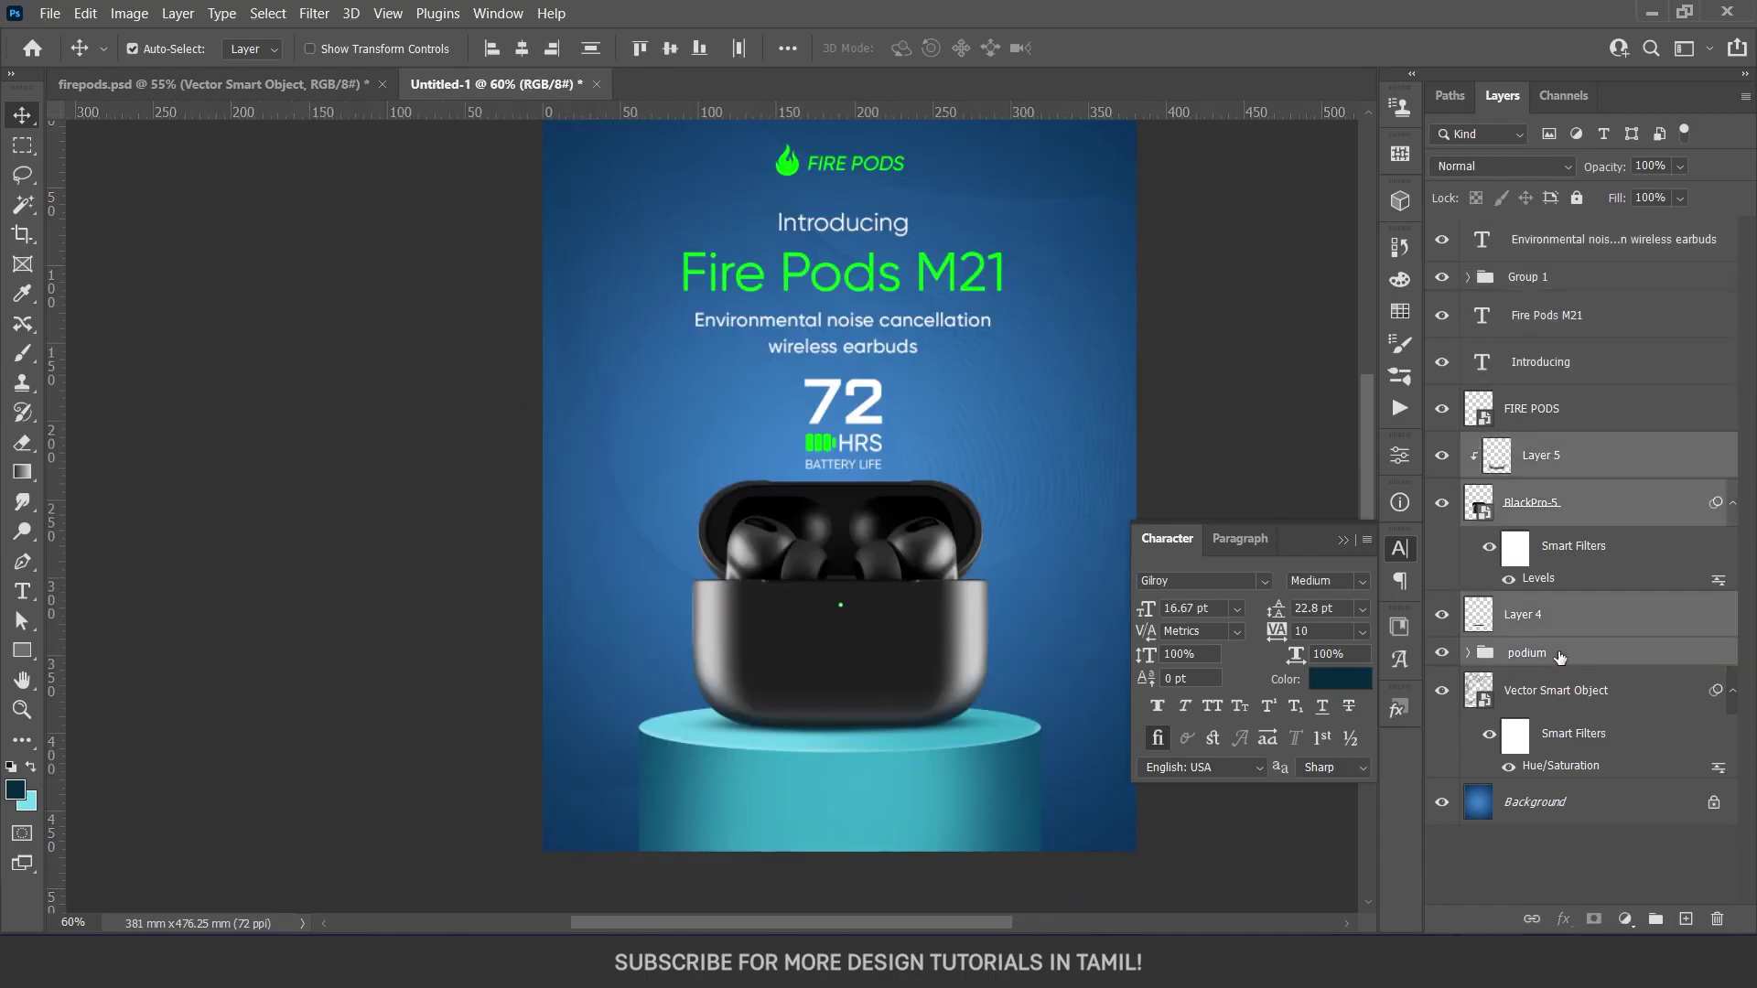
pyautogui.hotkey('shift', 'Down')
pyautogui.hotkey('shift', 'Down')
pyautogui.hotkey('shift', 'Down')
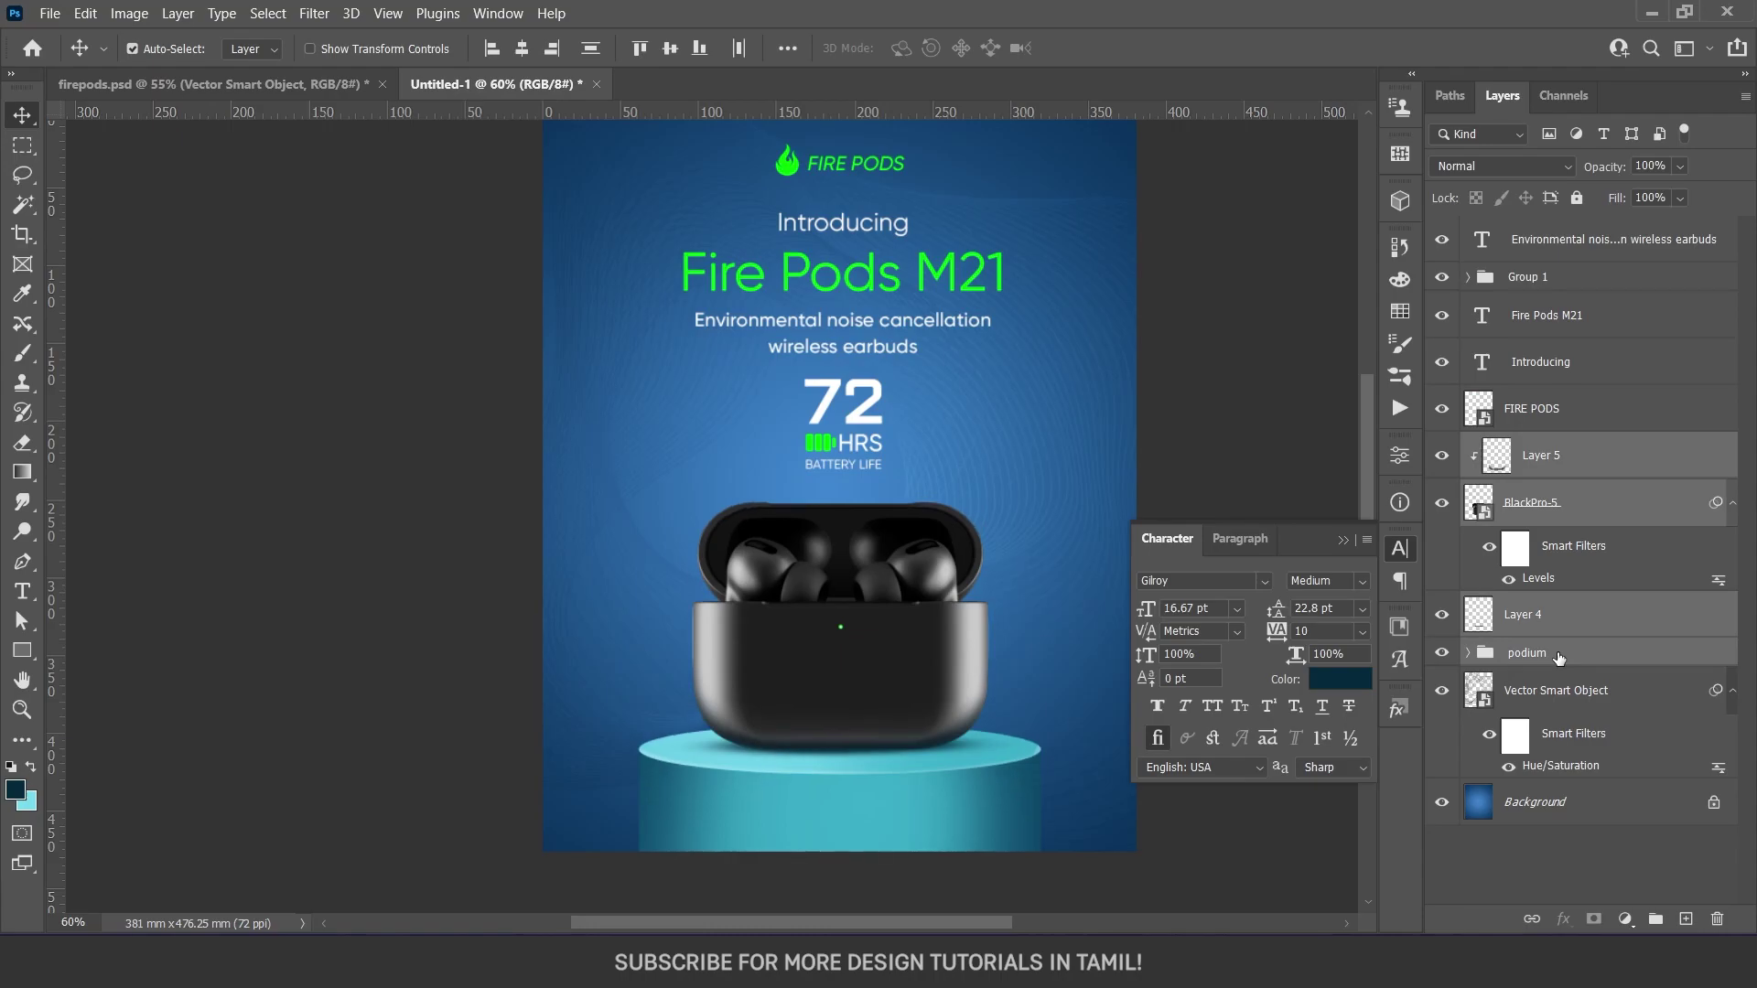